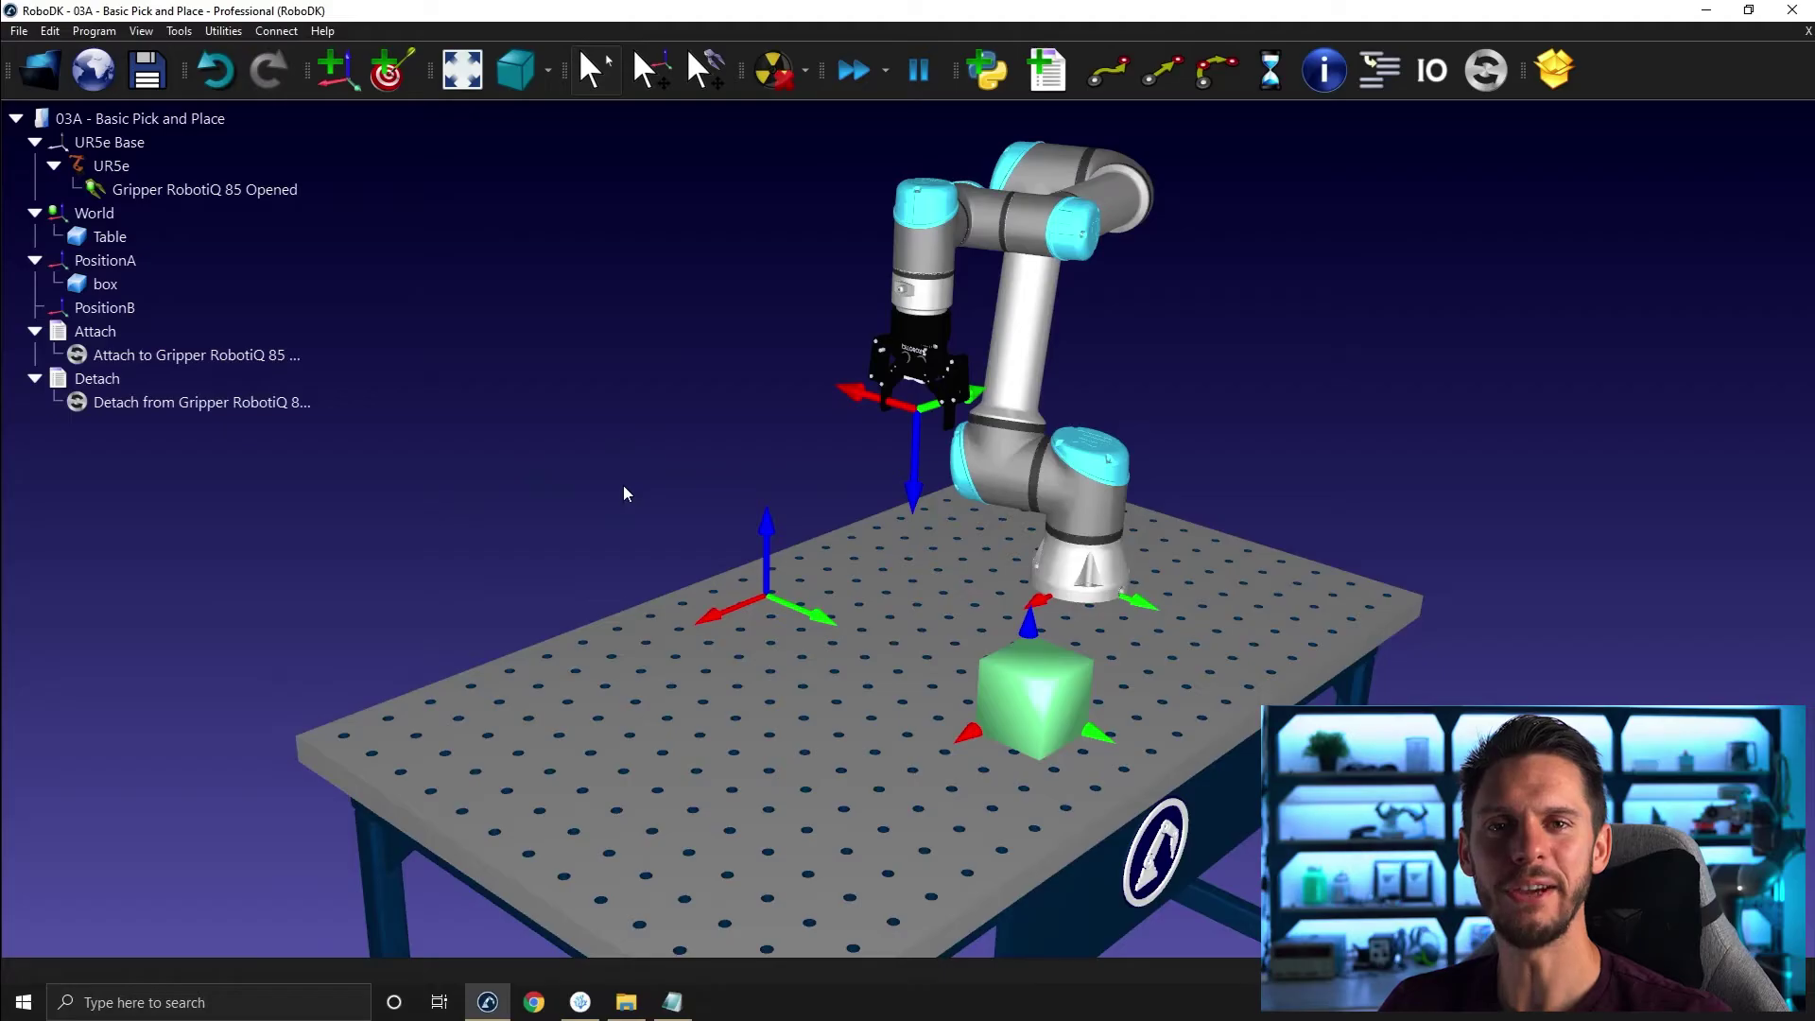
Select both the Attach and Detach programs in the station tree and delete them.
{"action": "left_click_drag", "start_coordinate": [645, 547], "coordinate": [611, 531]}
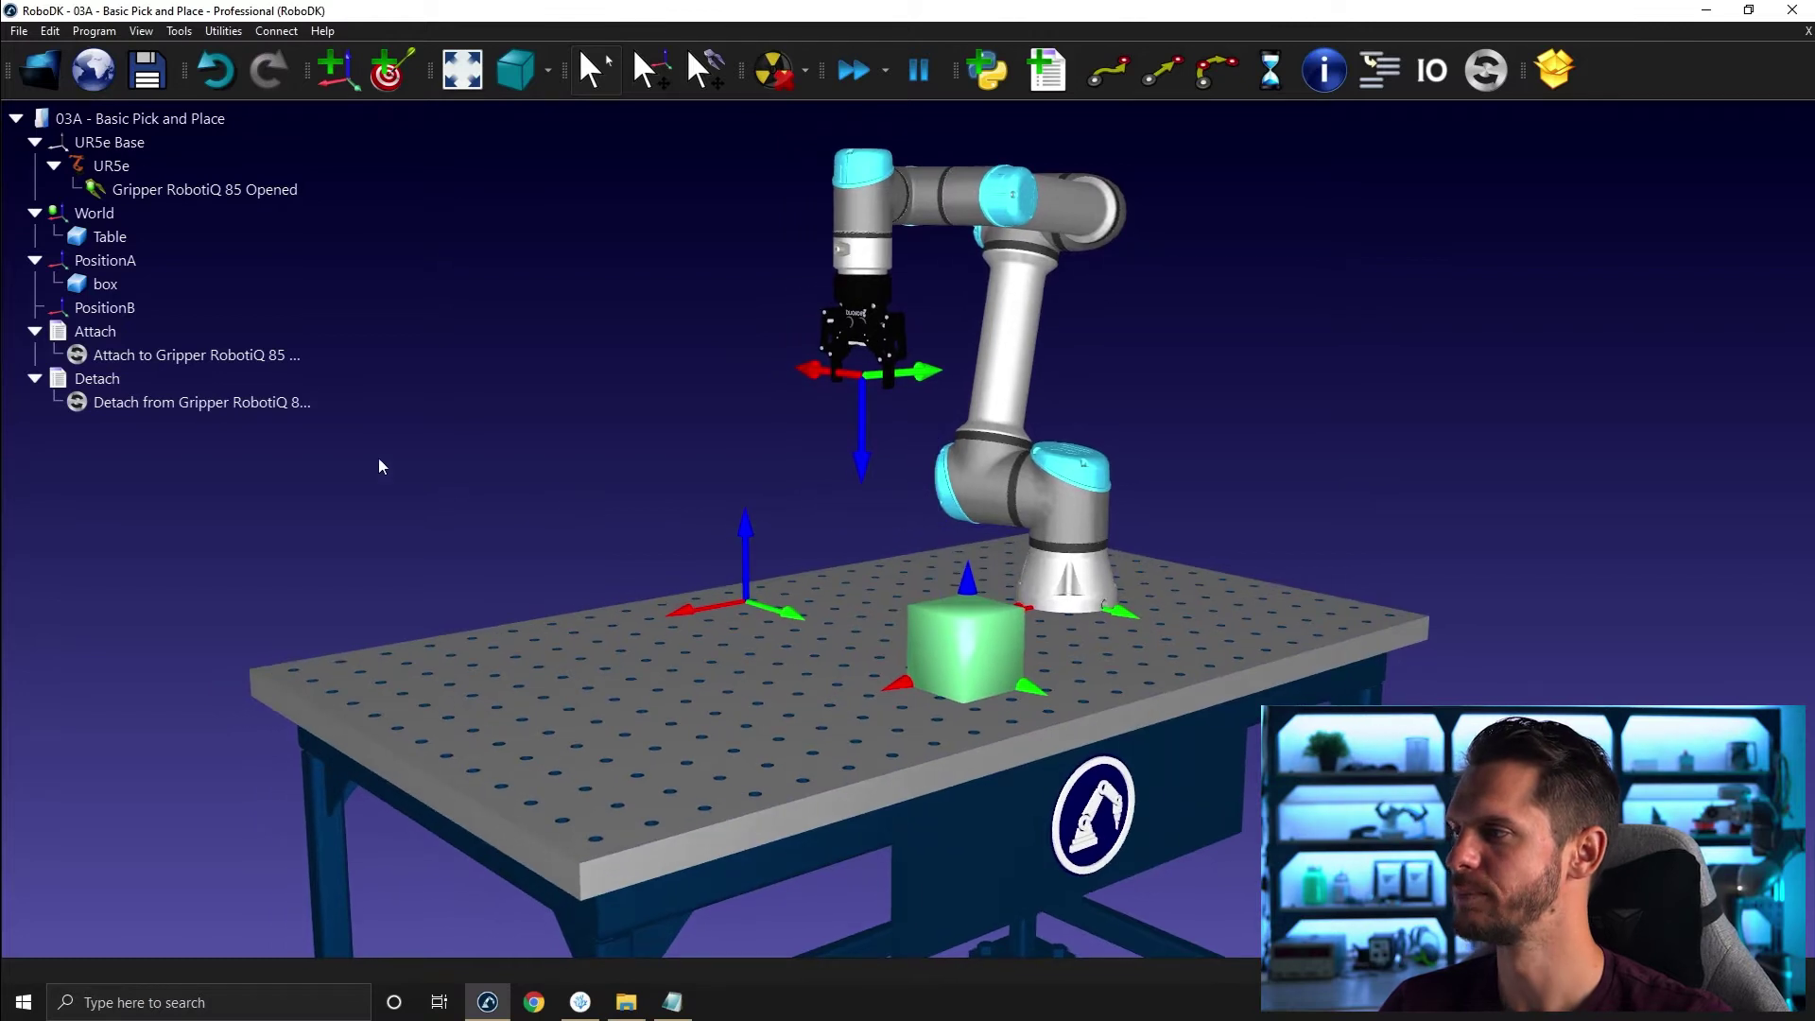
{"action": "left_click", "coordinate": [178, 333]}
{"action": "left_click", "coordinate": [142, 383], "text": "ctrl"}
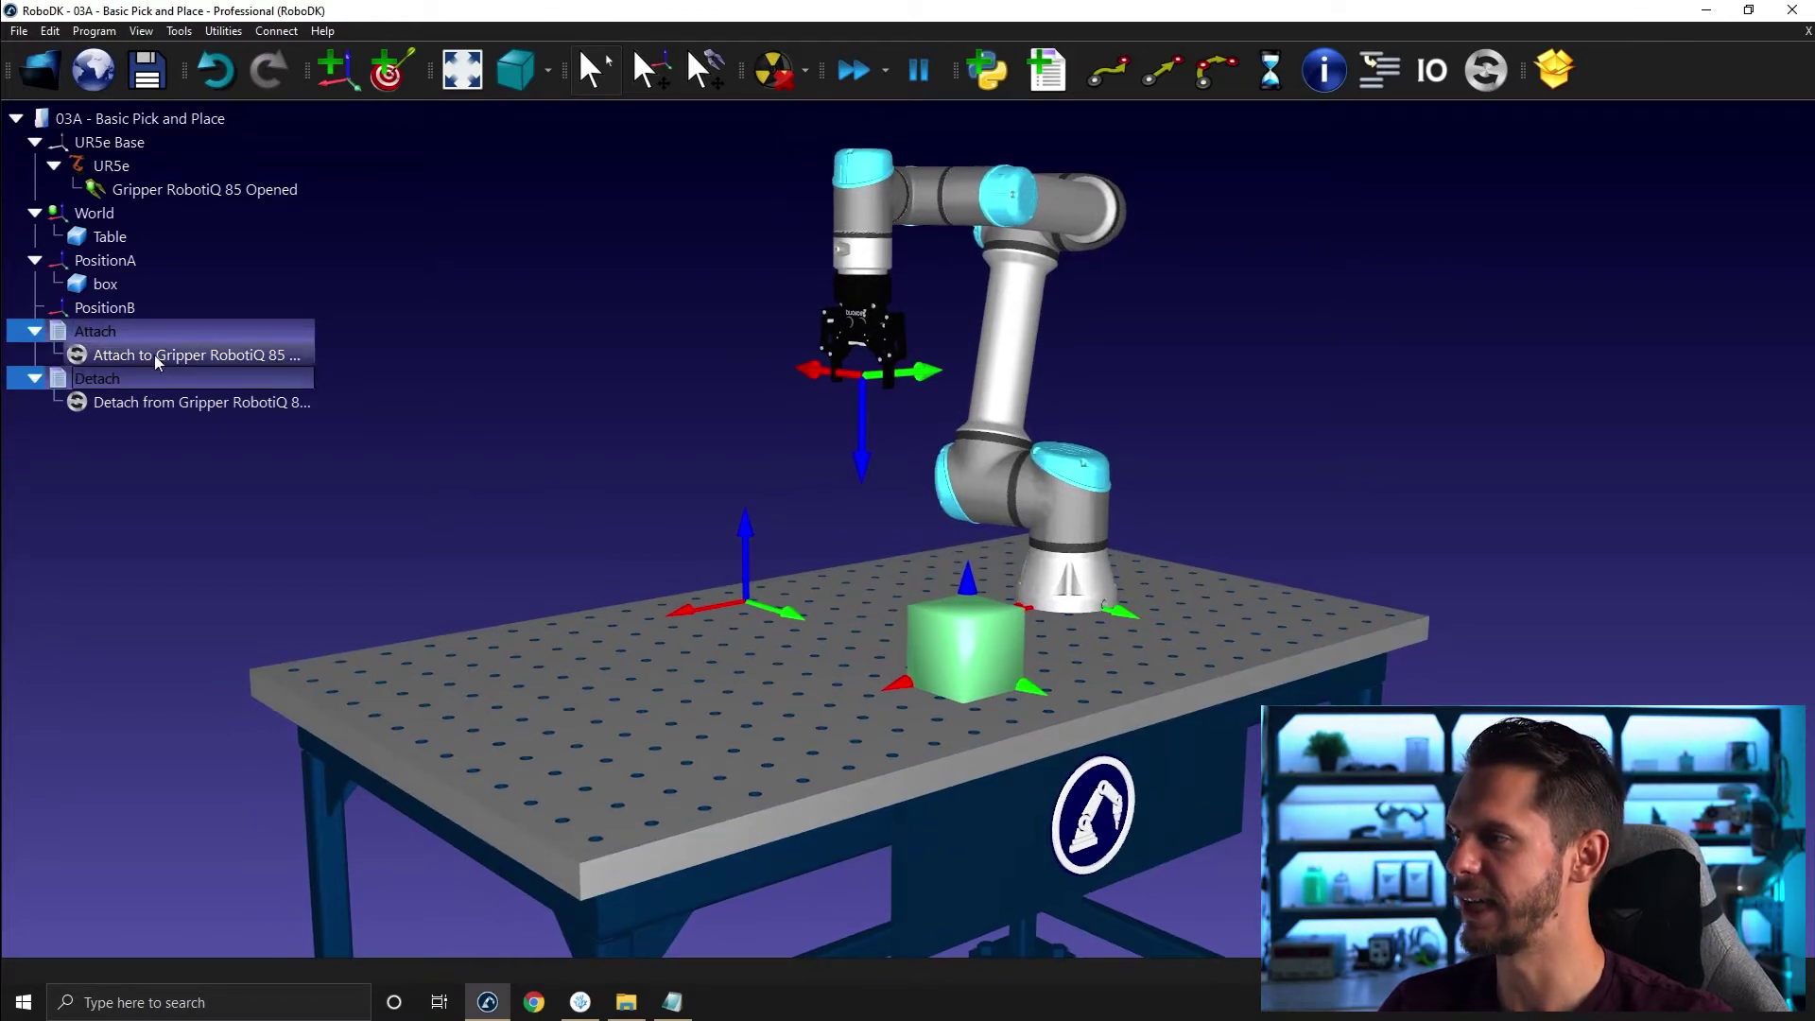
{"action": "key", "text": "Delete"}
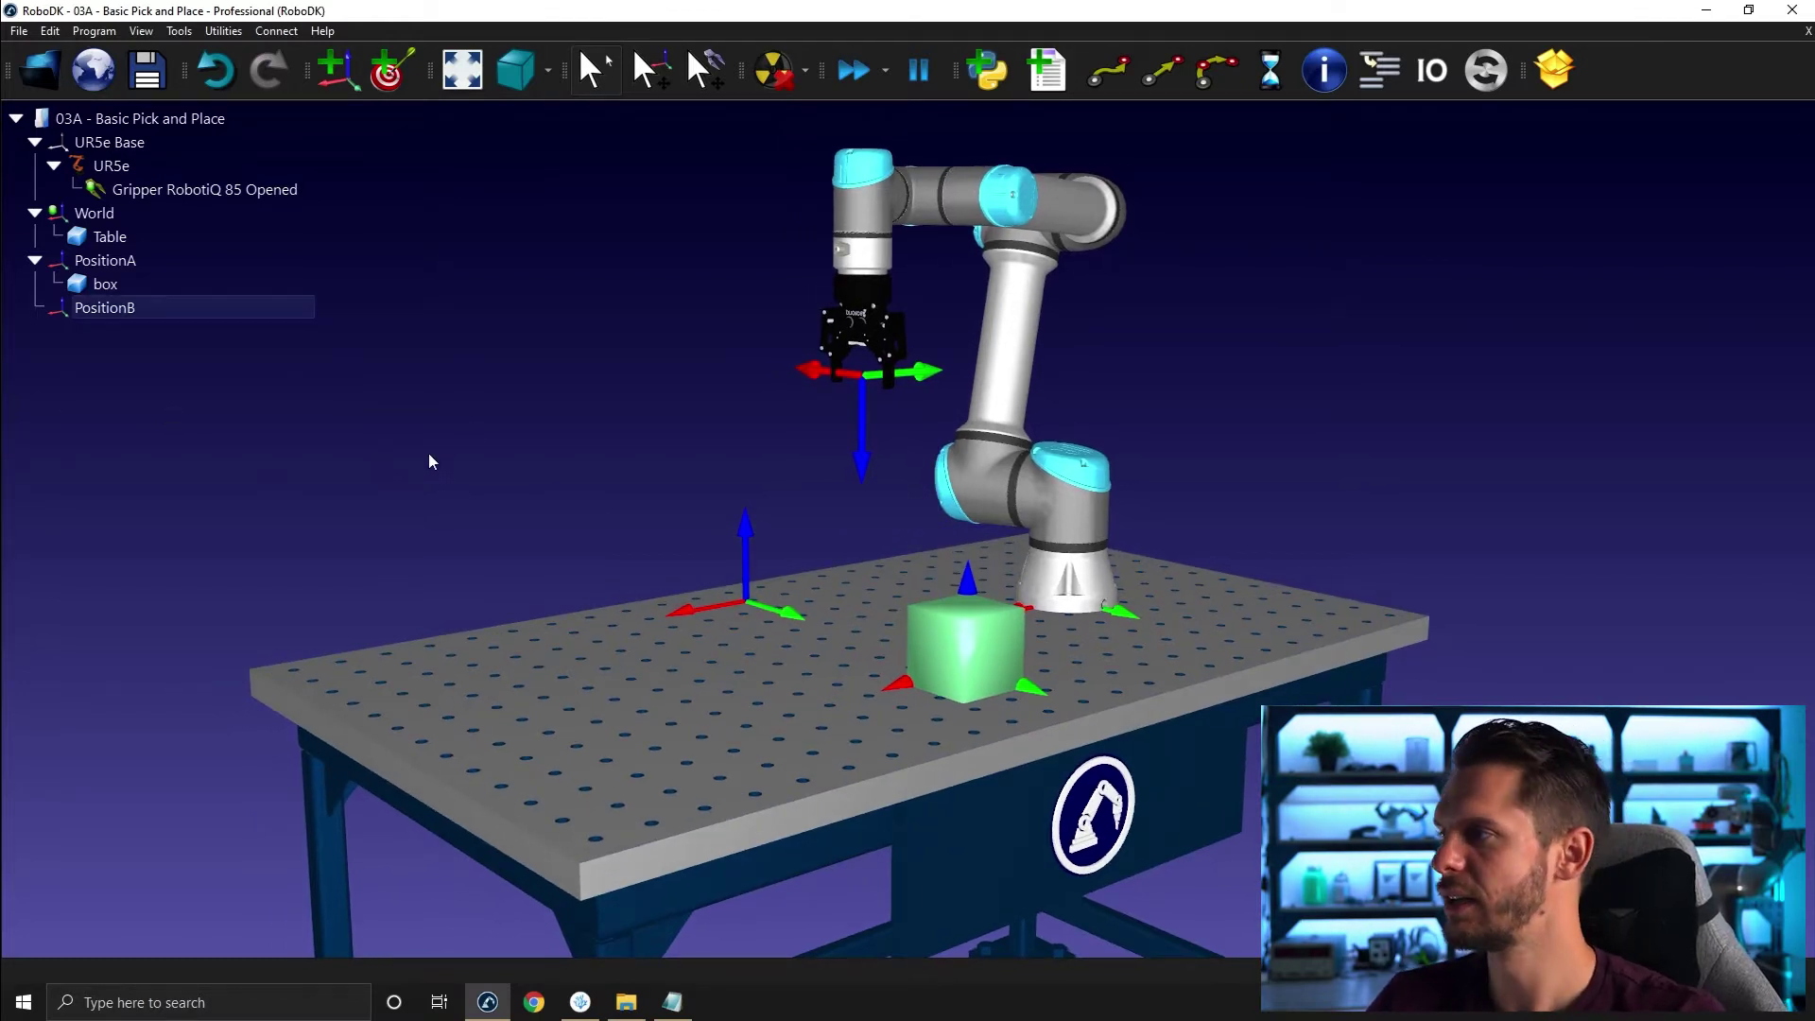
{"action": "left_click_drag", "start_coordinate": [769, 431], "coordinate": [746, 435]}
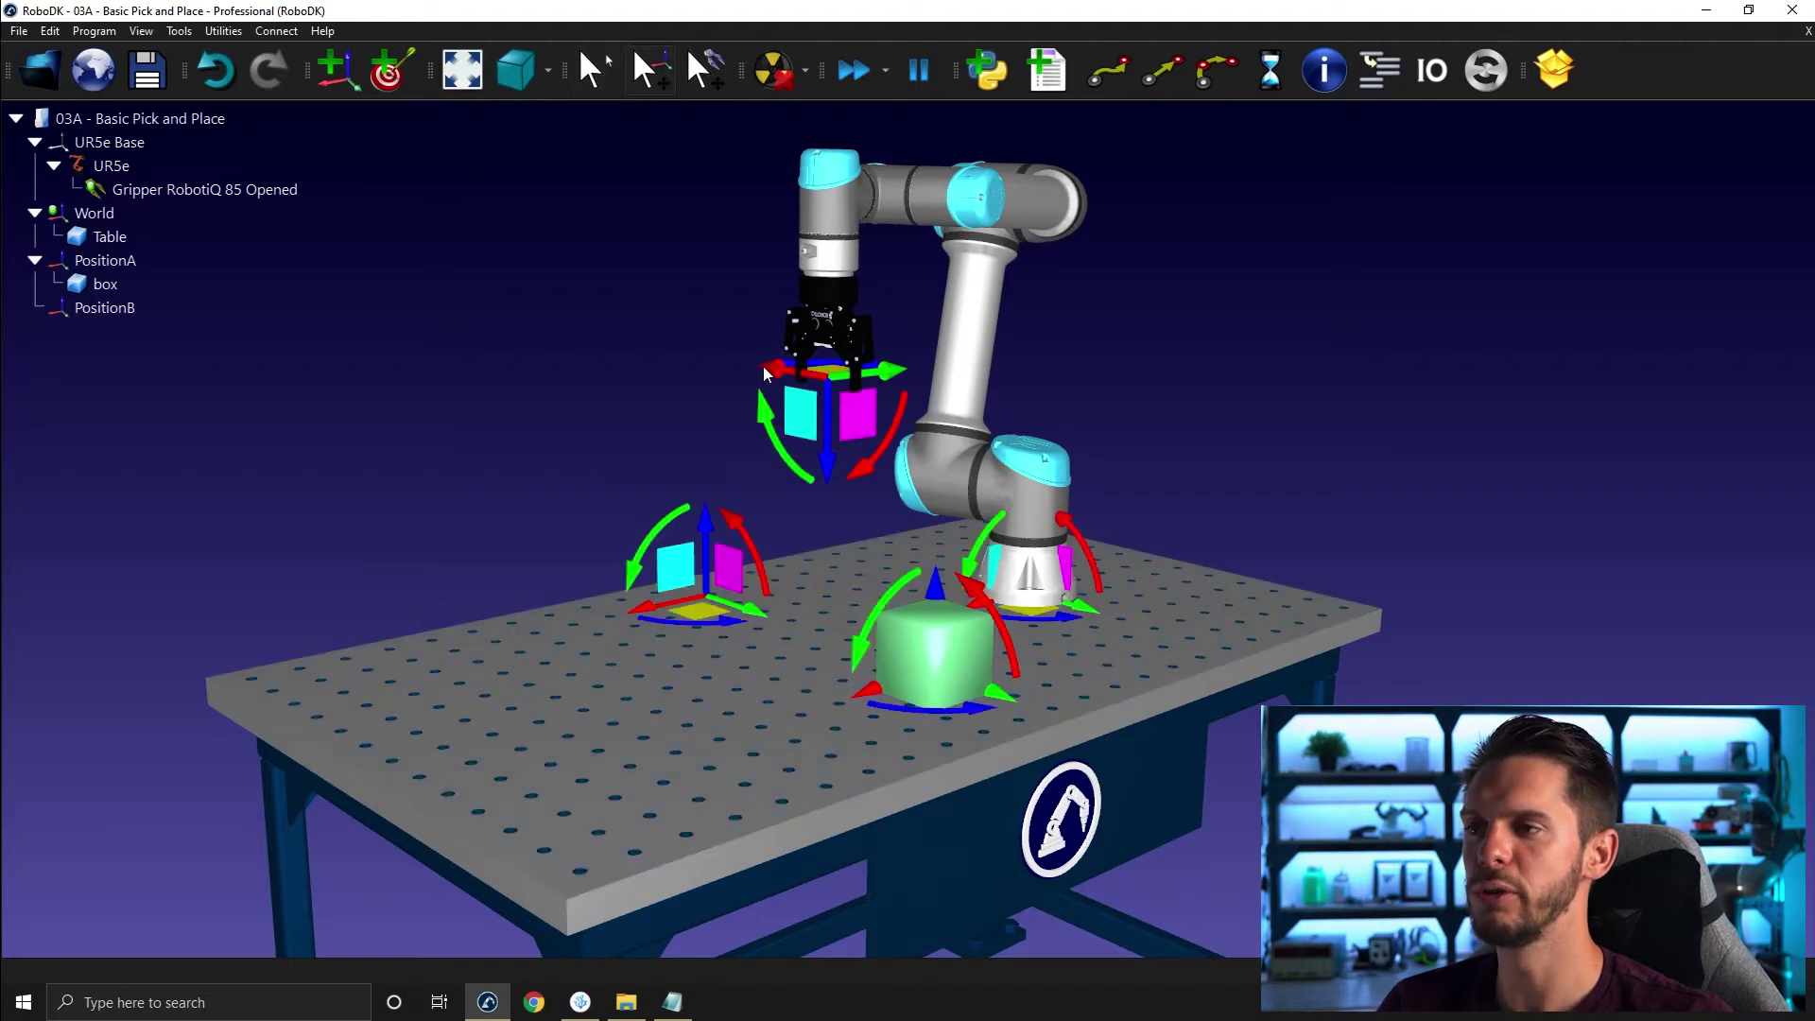
{"action": "left_click_drag", "start_coordinate": [766, 370], "coordinate": [774, 365], "text": "alt+shift"}
Make PositionA the active reference frame and drag the UR5e gripper down beside the box.
{"action": "left_click", "coordinate": [195, 317]}
{"action": "left_click", "coordinate": [152, 263]}
{"action": "right_click", "coordinate": [152, 263]}
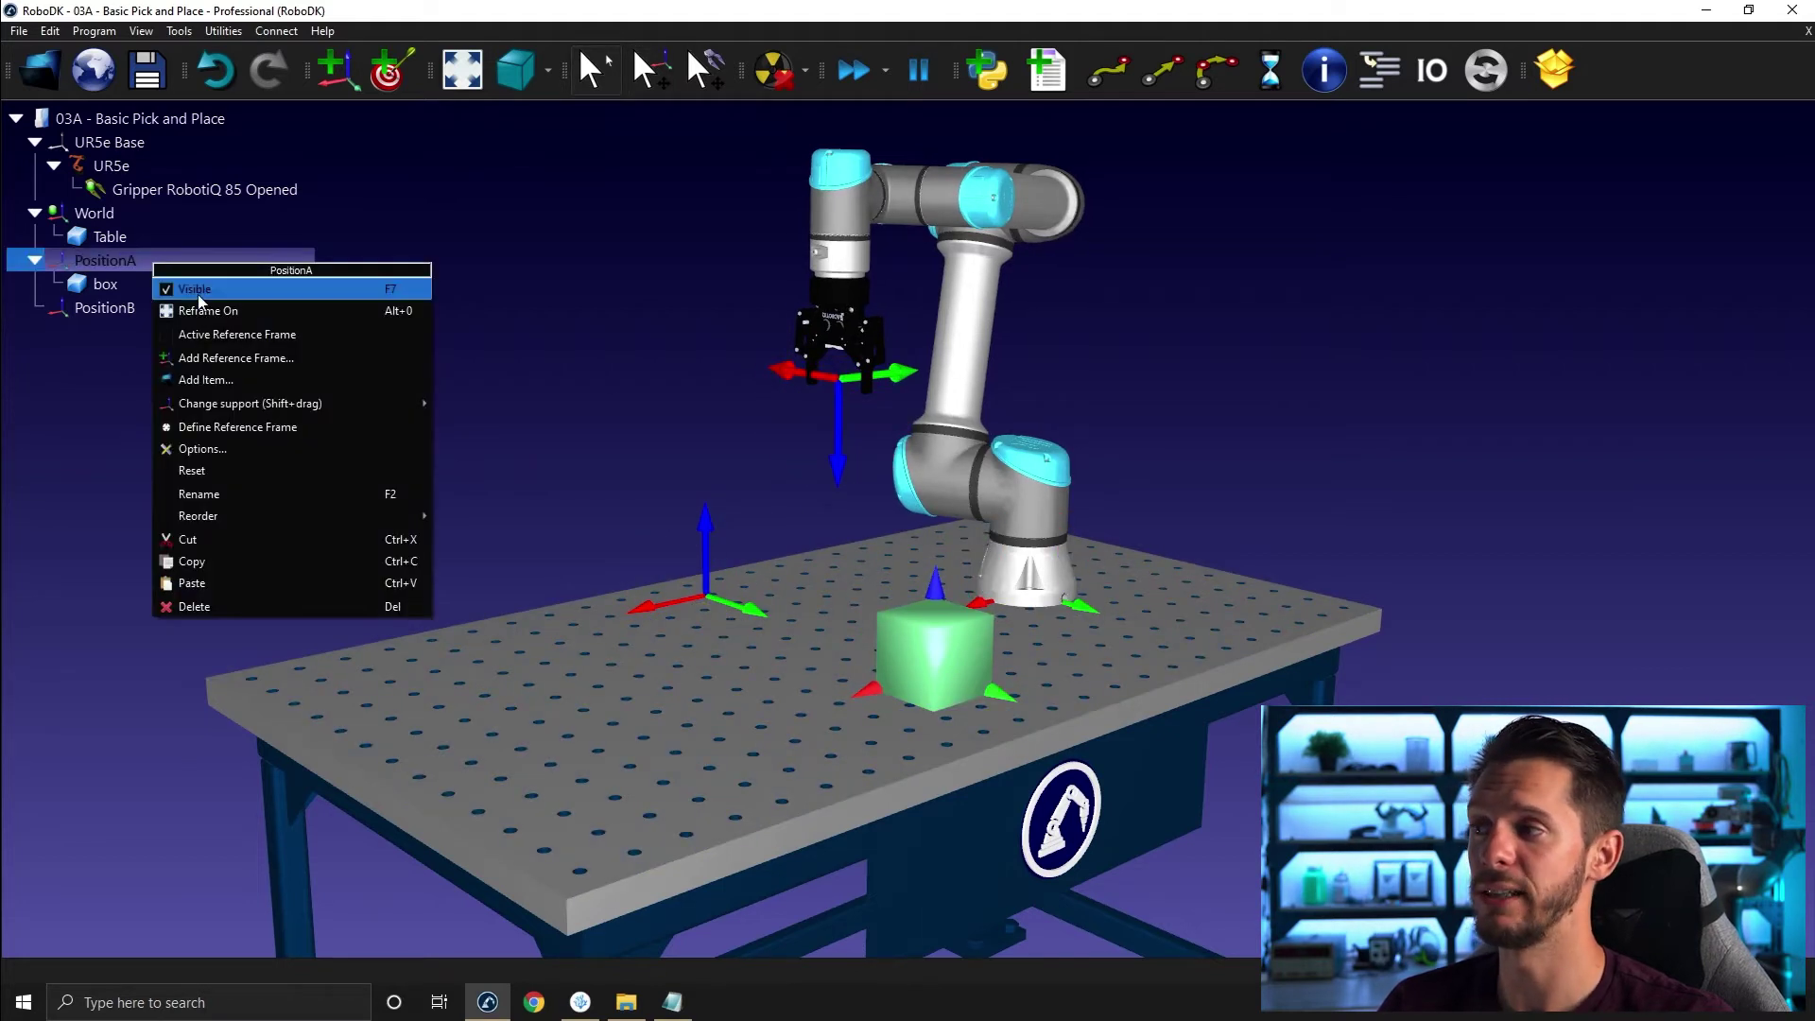
{"action": "left_click", "coordinate": [207, 329]}
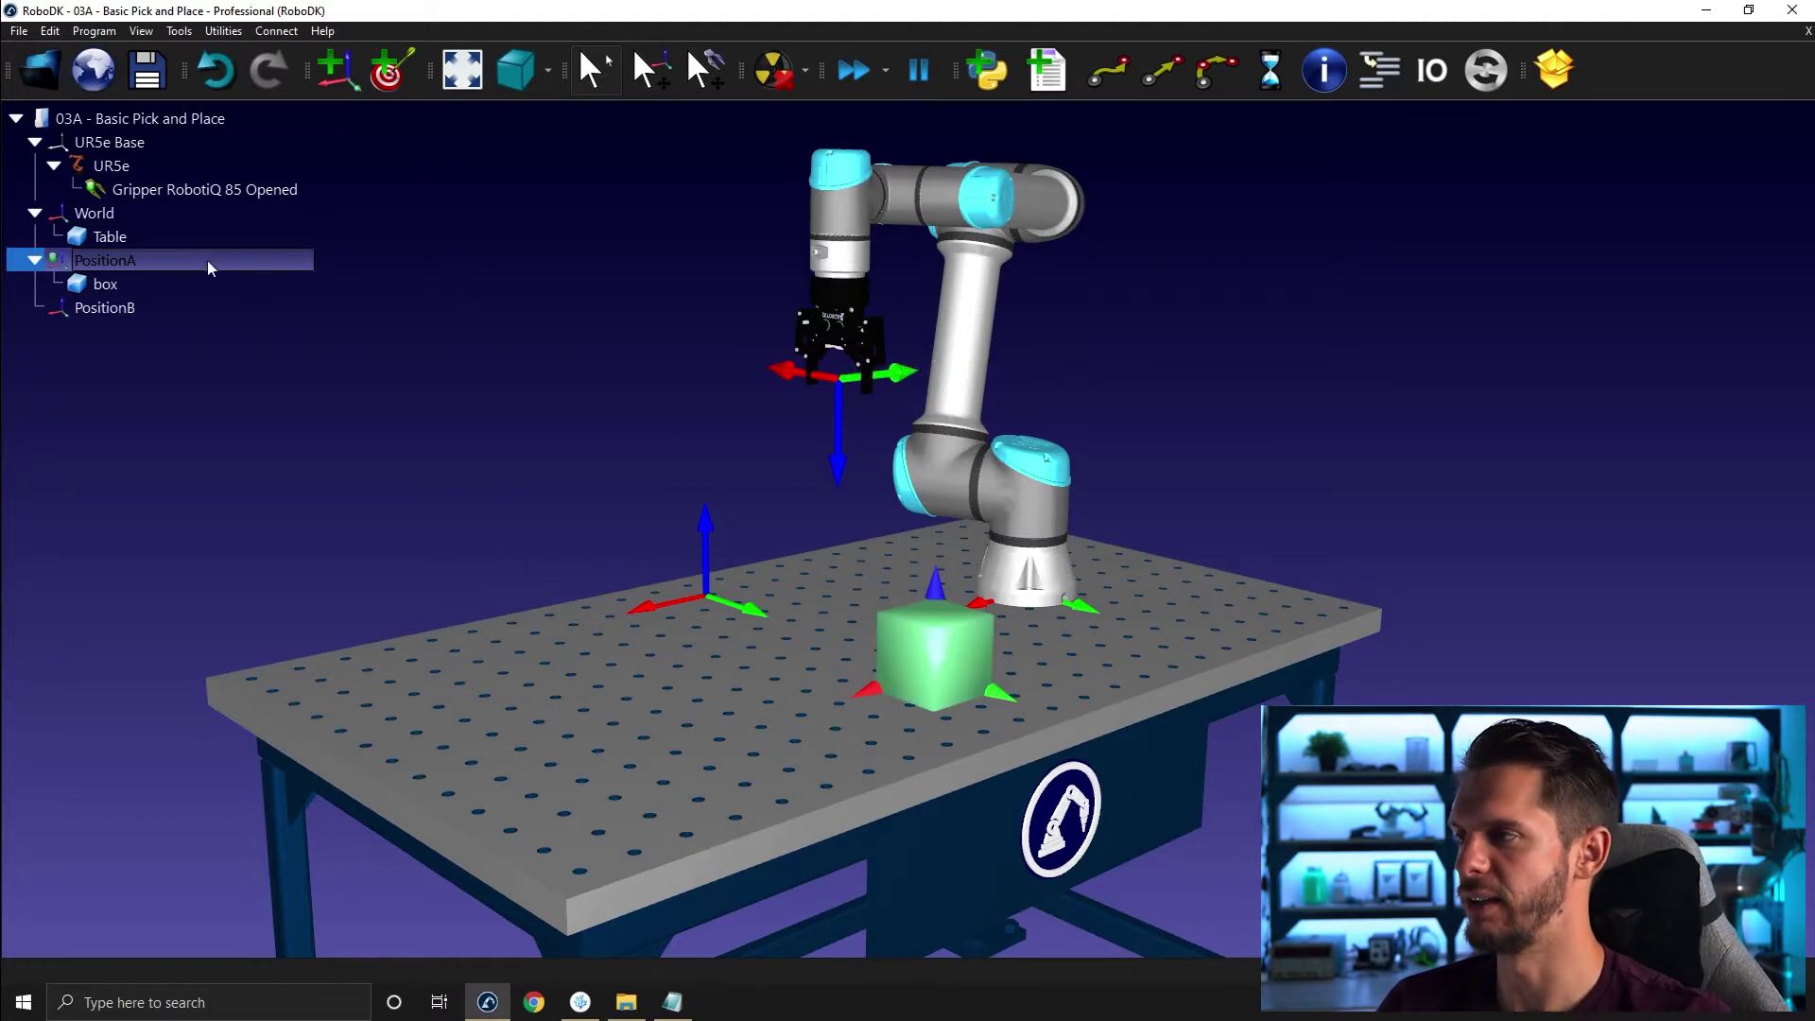
{"action": "key", "text": "alt"}
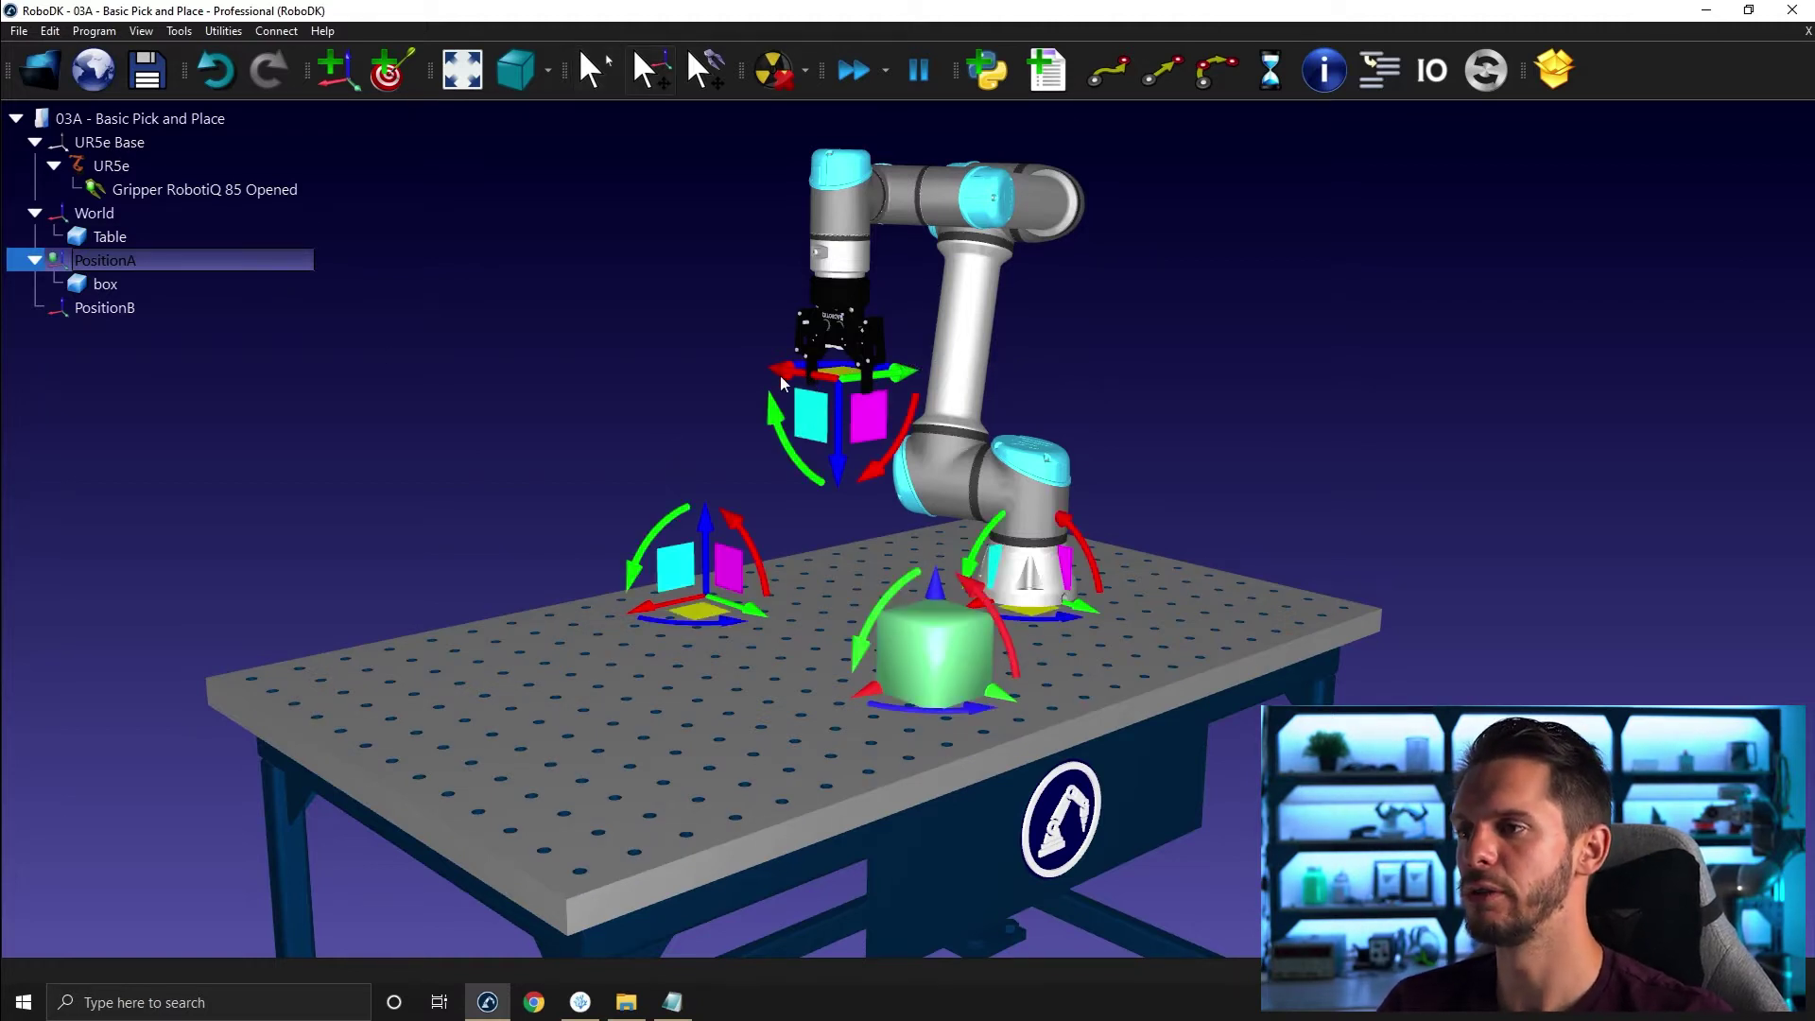
{"action": "left_click_drag", "start_coordinate": [782, 377], "coordinate": [931, 624]}
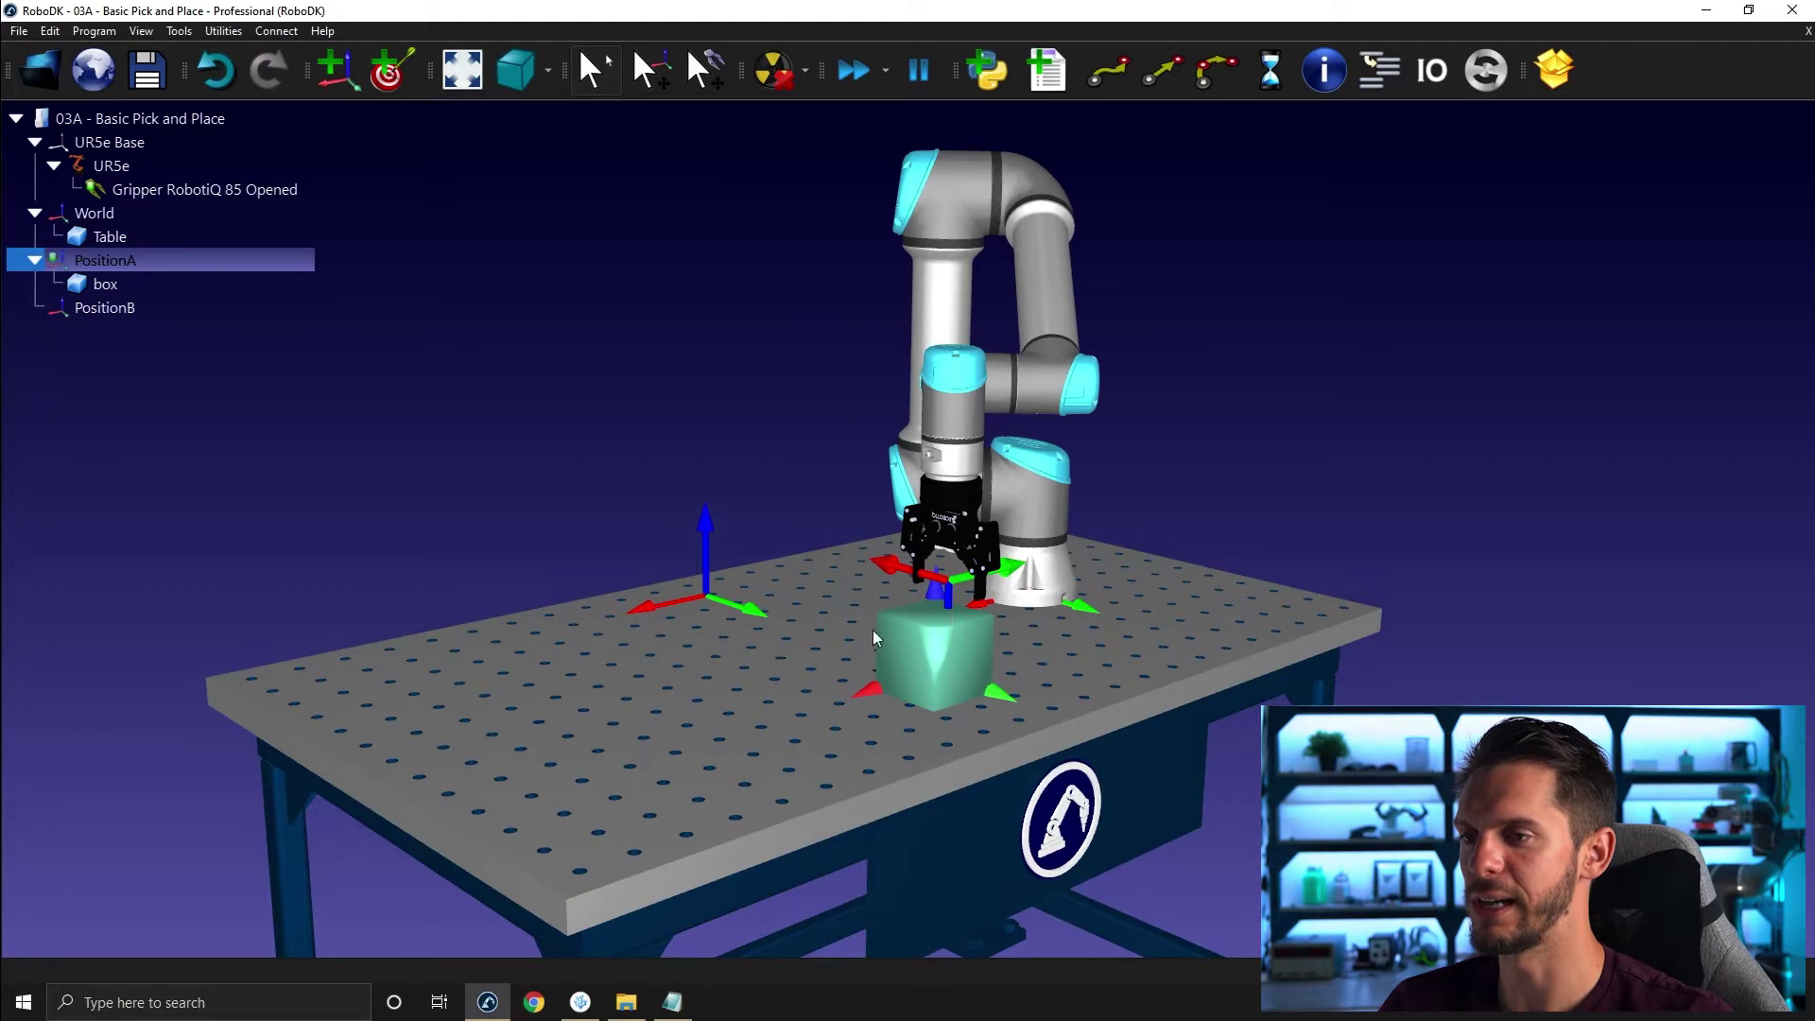
Open the UR5e jog panel, check the tool Z value, and hide the PositionA frame.
{"action": "double_click", "coordinate": [1041, 337]}
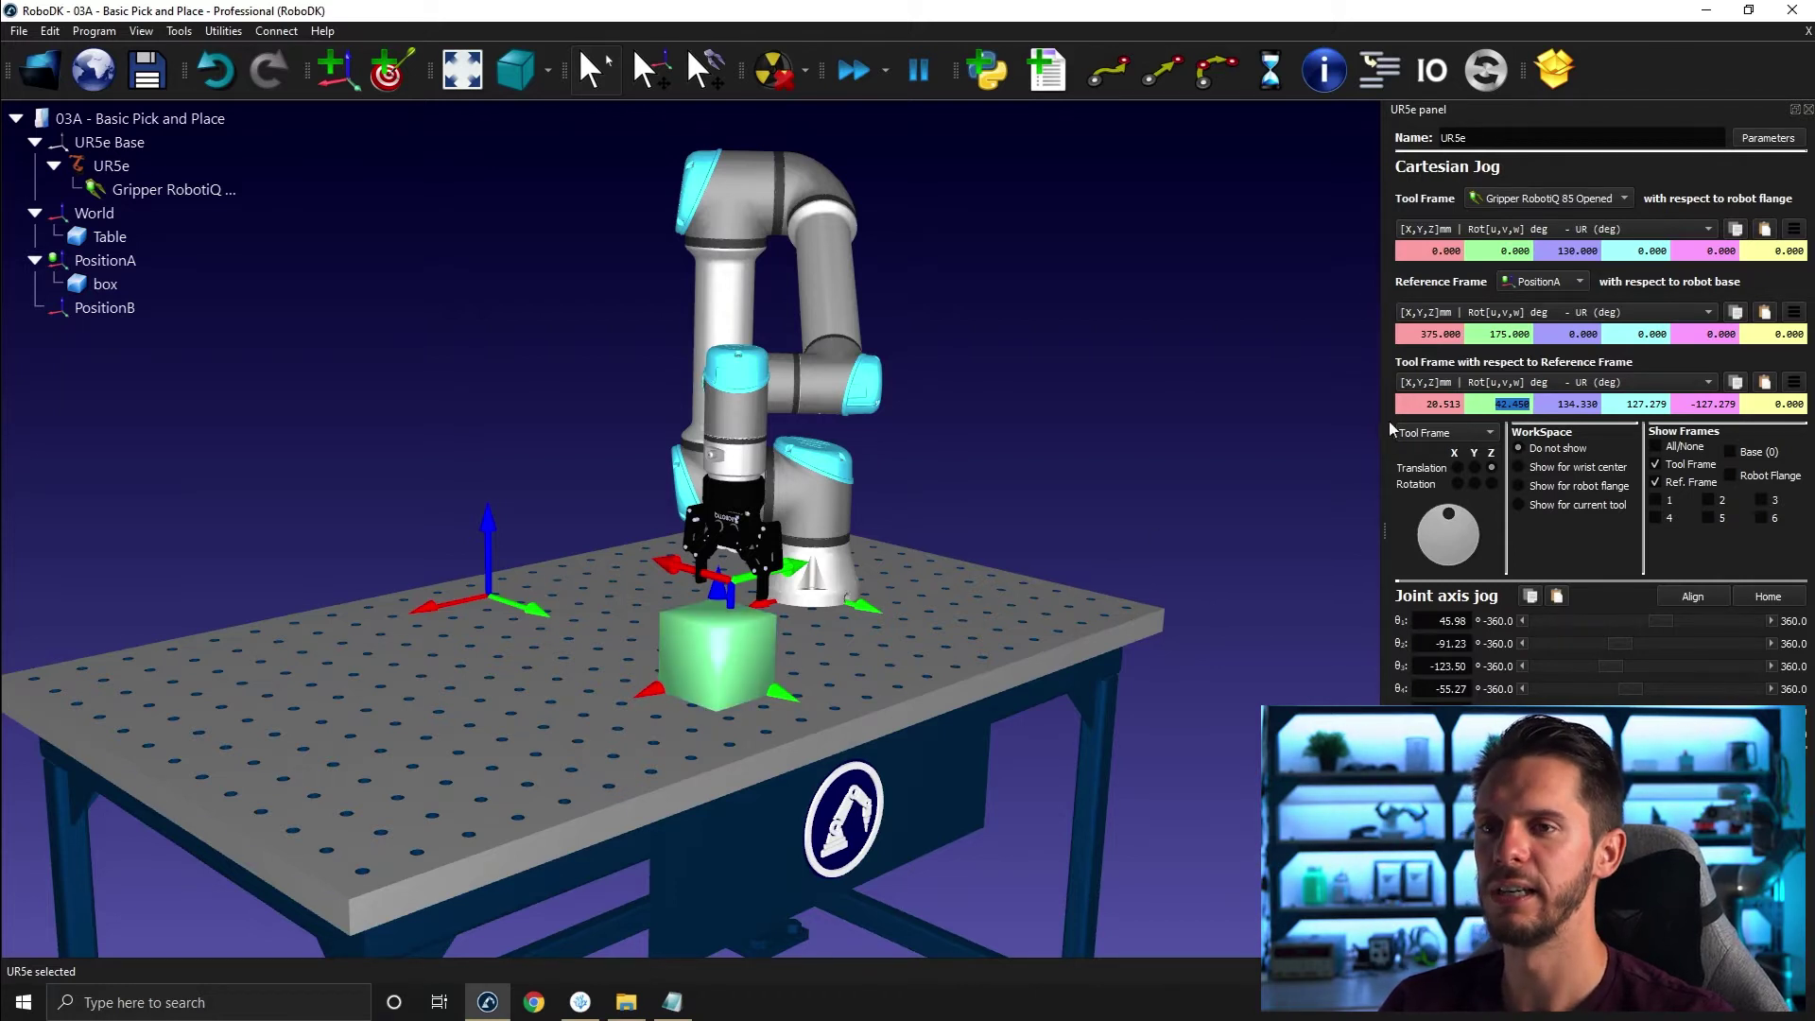
{"action": "left_click", "coordinate": [1566, 404]}
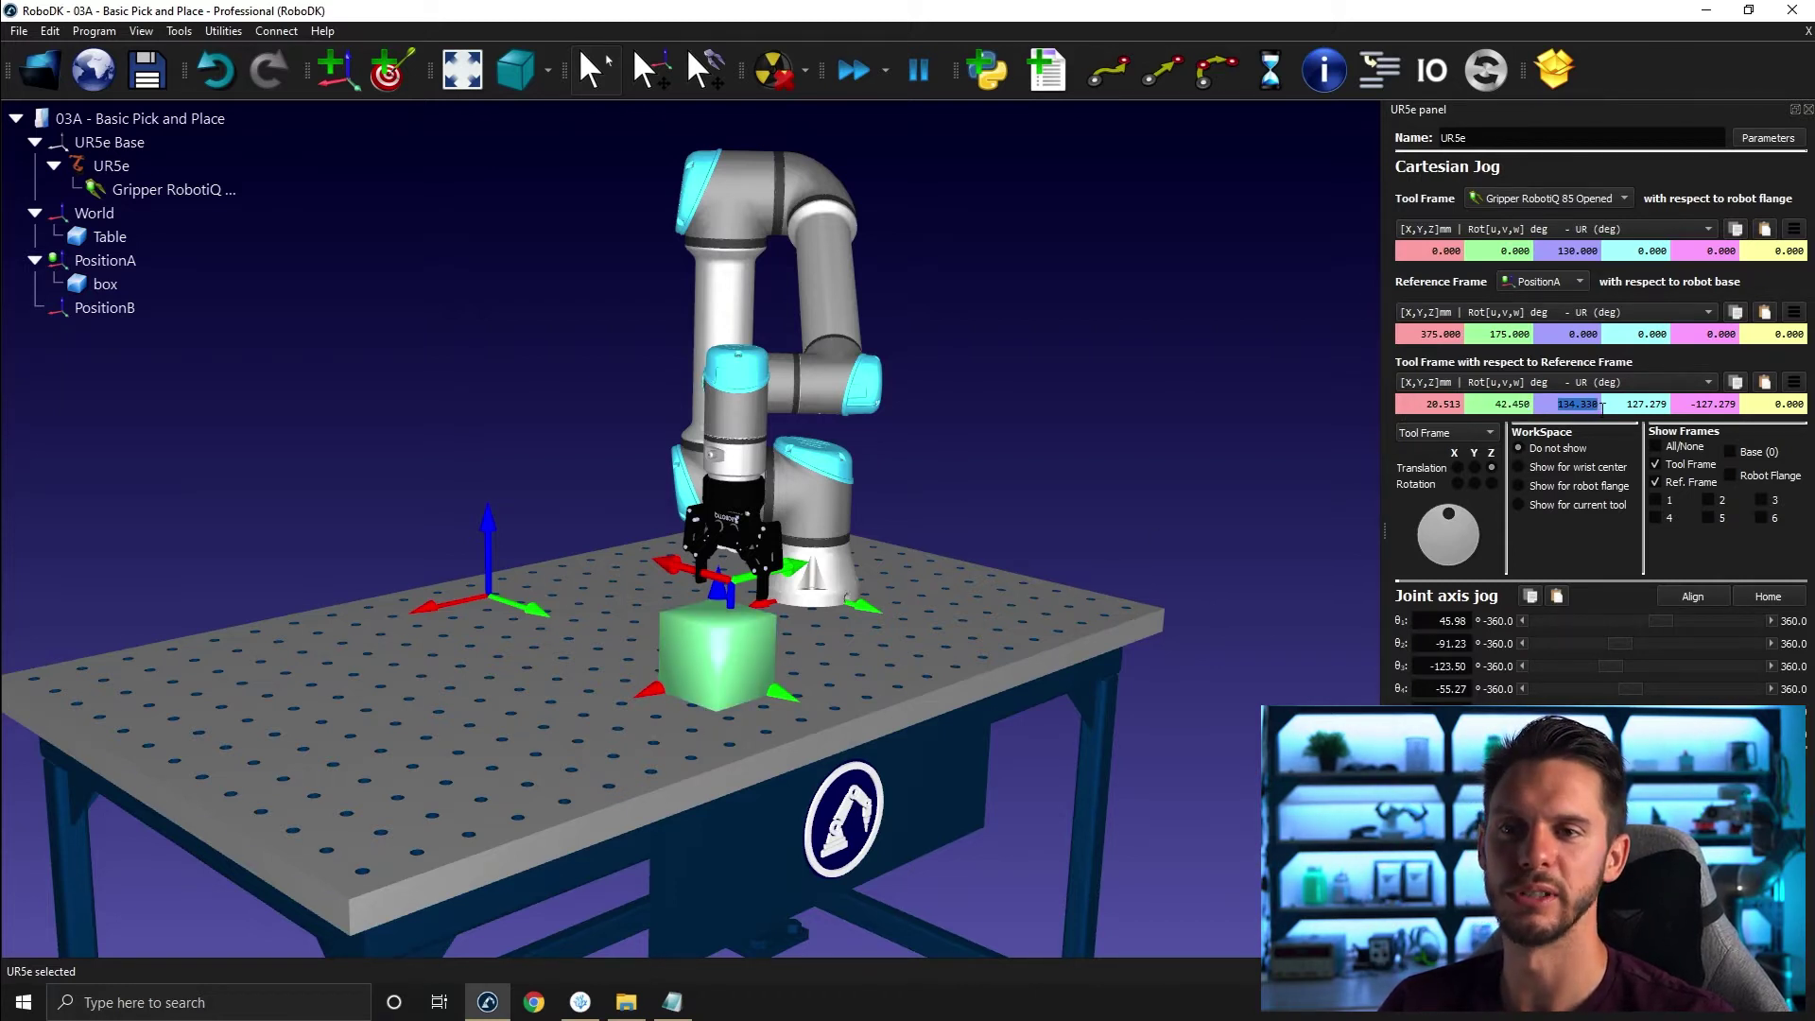
{"action": "scroll", "coordinate": [694, 576], "scroll_direction": "up", "scroll_amount": 3}
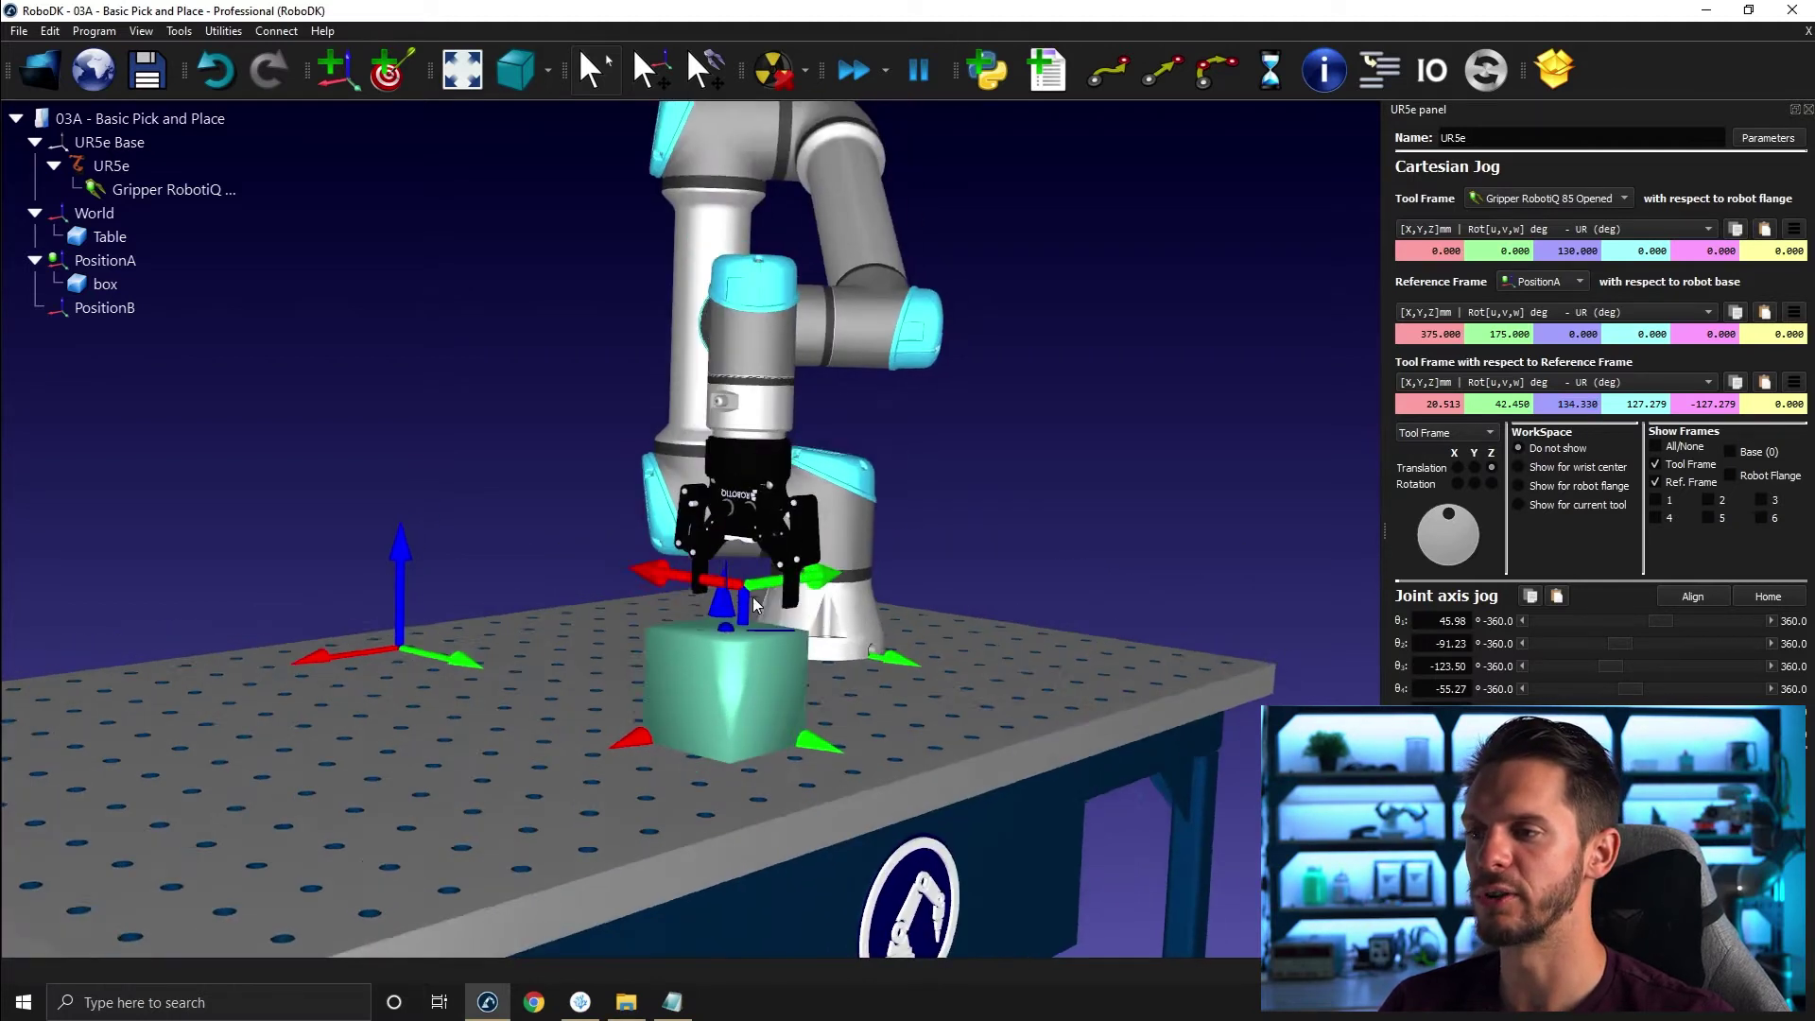
{"action": "scroll", "coordinate": [756, 605], "scroll_direction": "down", "scroll_amount": 3}
{"action": "right_click", "coordinate": [155, 264]}
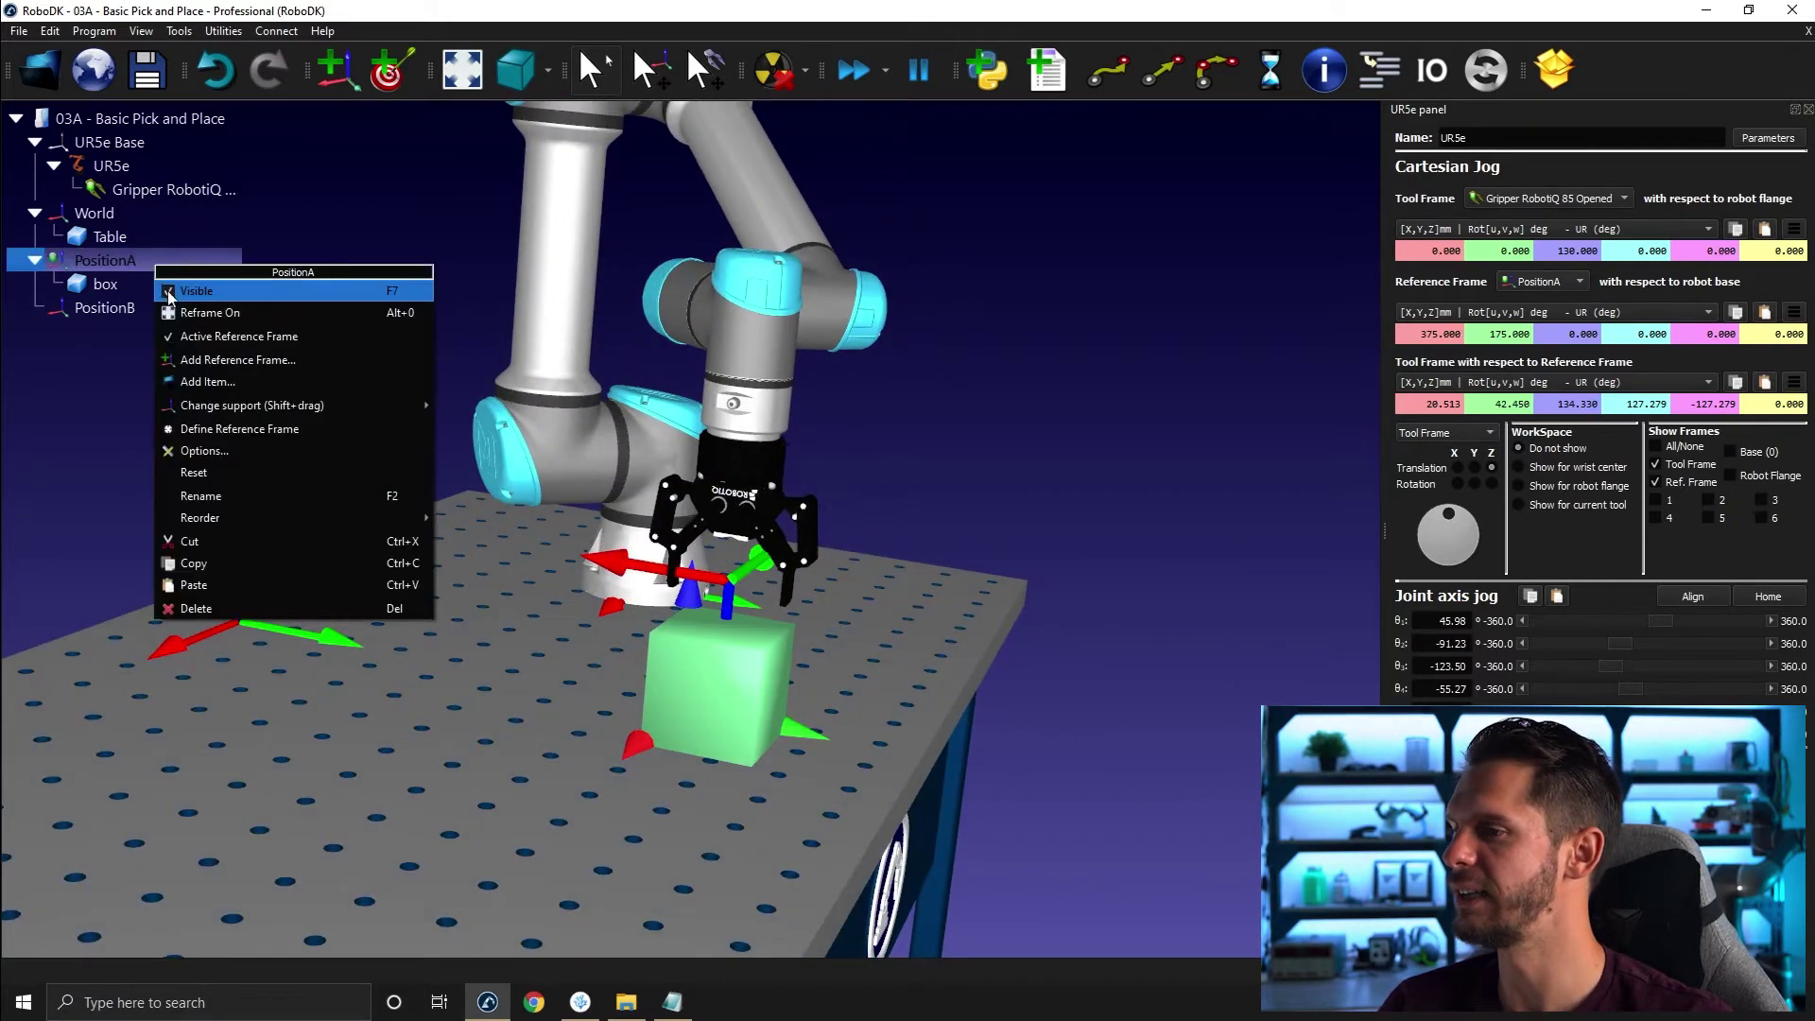
{"action": "left_click", "coordinate": [171, 291]}
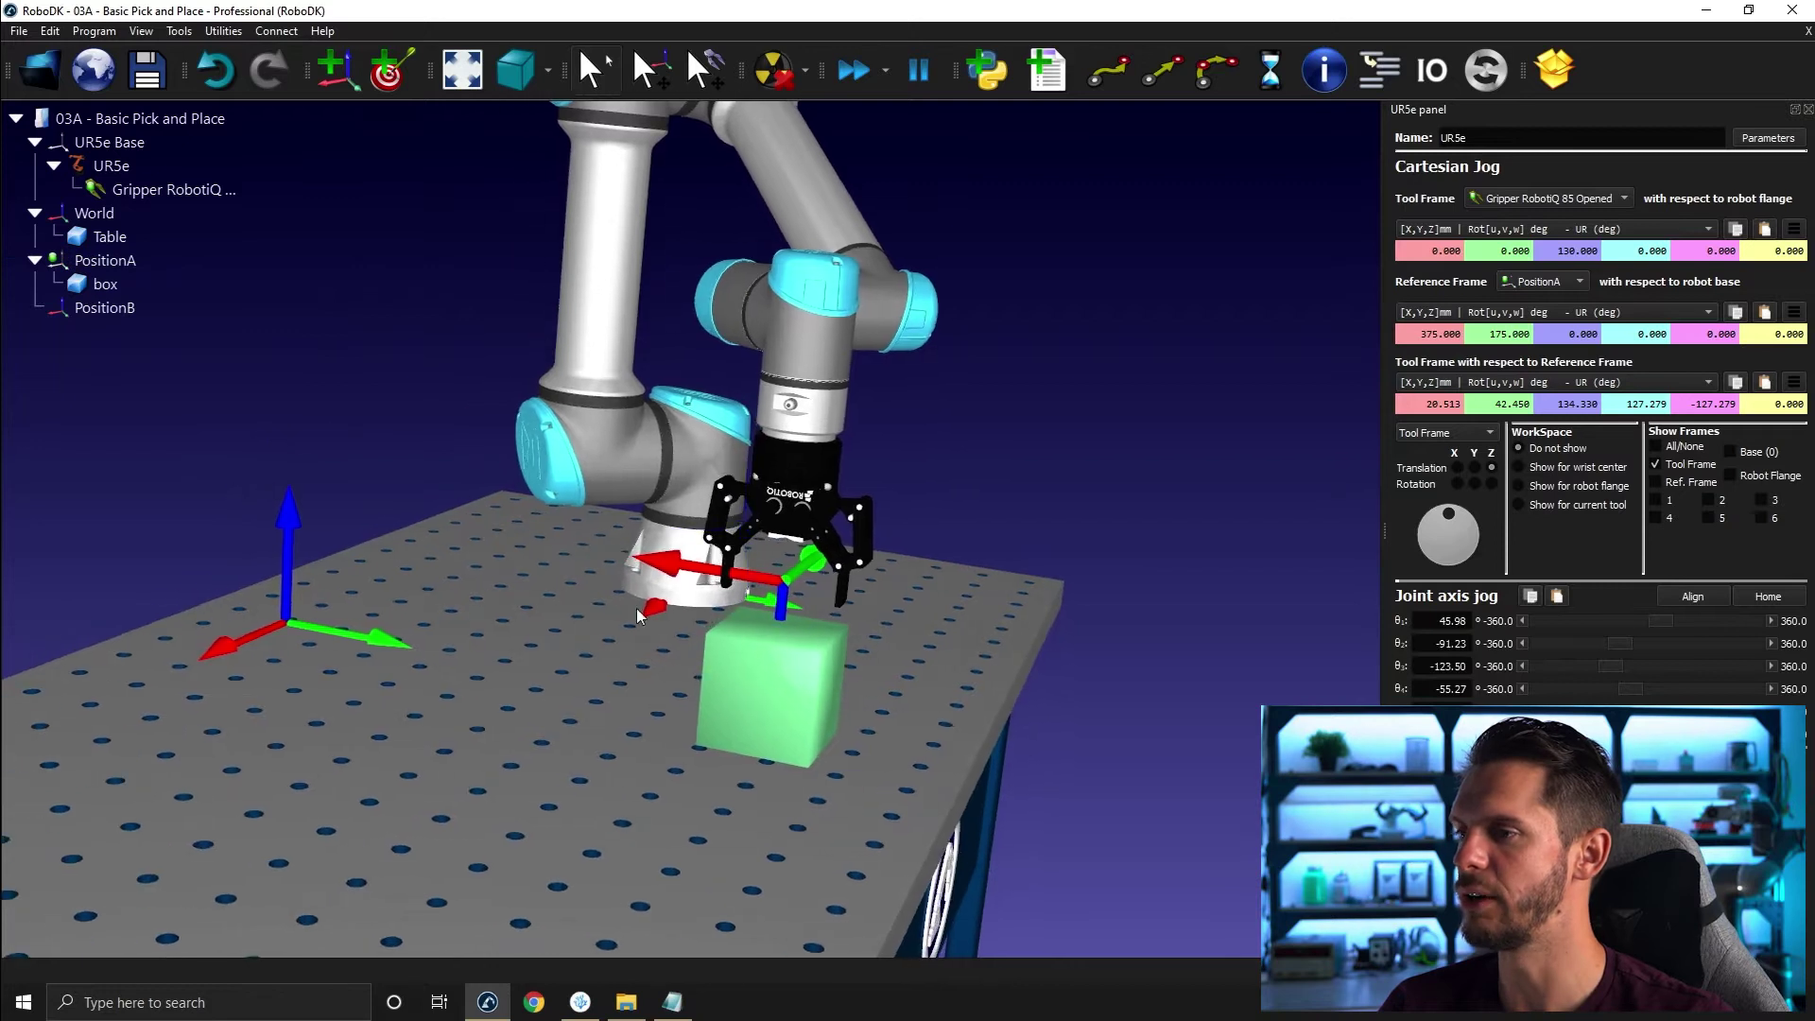
Show the box's own object reference frame and view the box up close.
{"action": "right_click", "coordinate": [790, 671]}
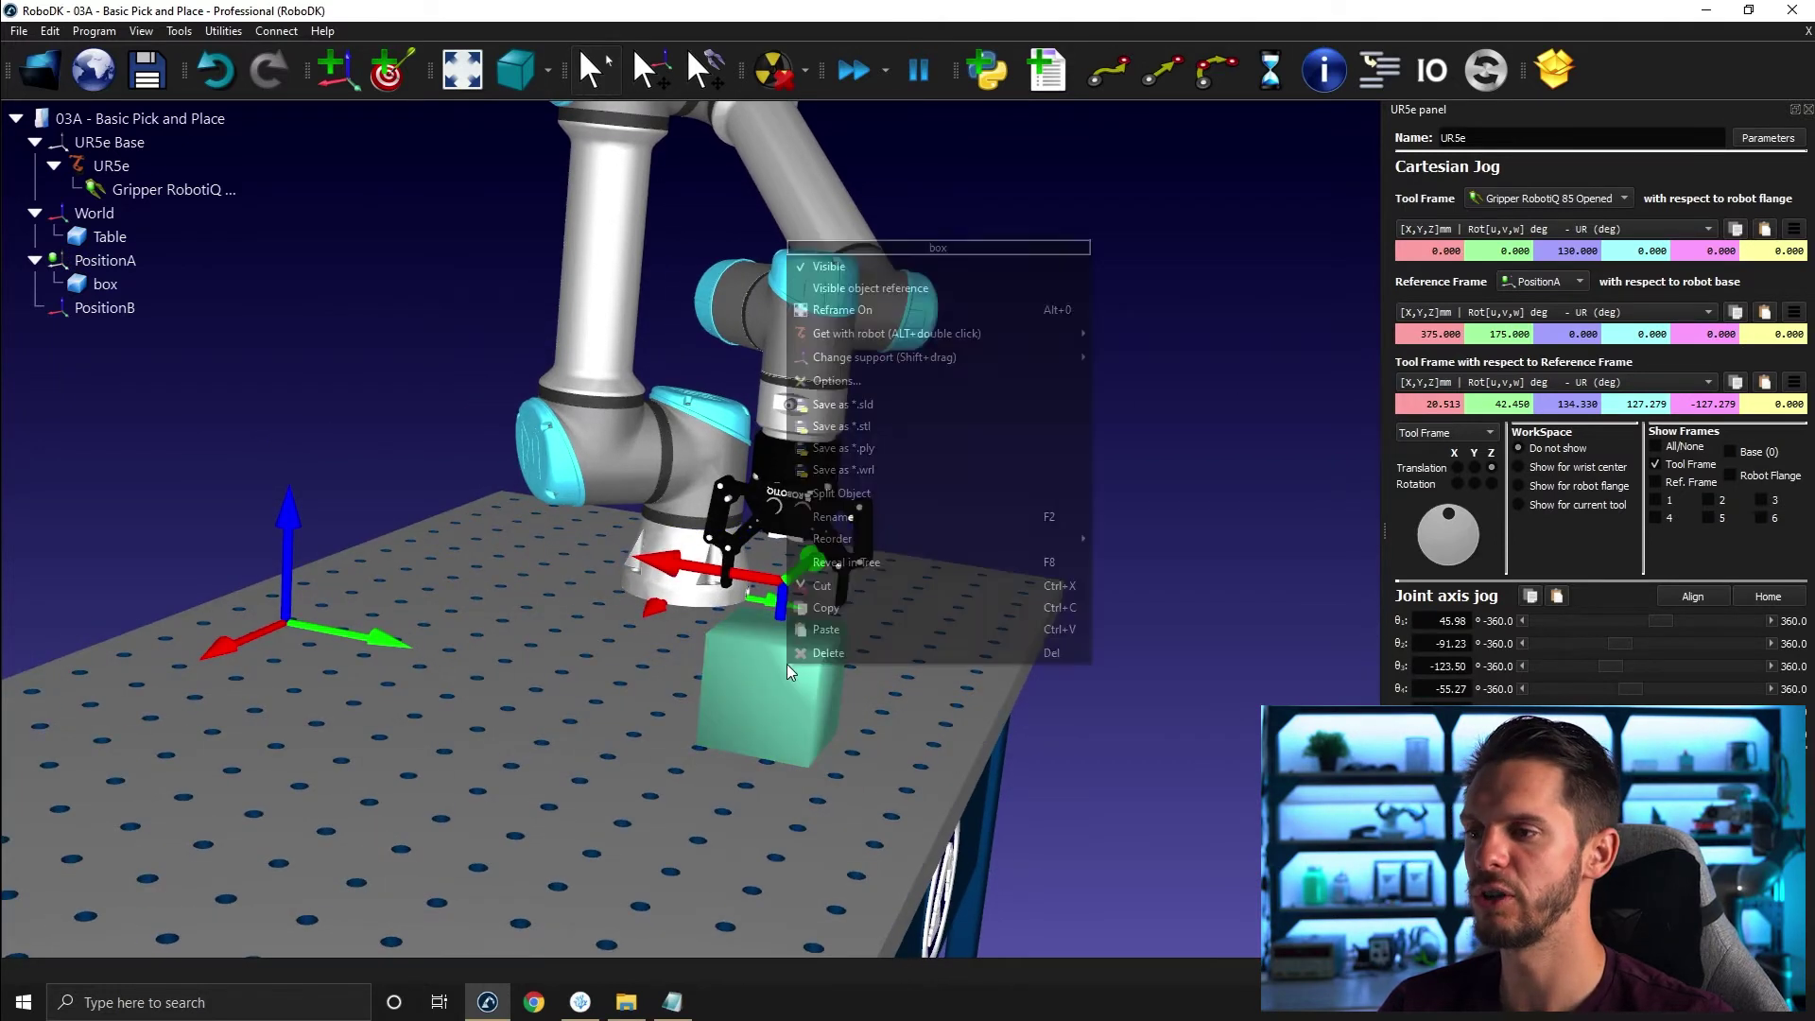
{"action": "left_click", "coordinate": [799, 289]}
{"action": "left_click_drag", "start_coordinate": [785, 529], "coordinate": [824, 551]}
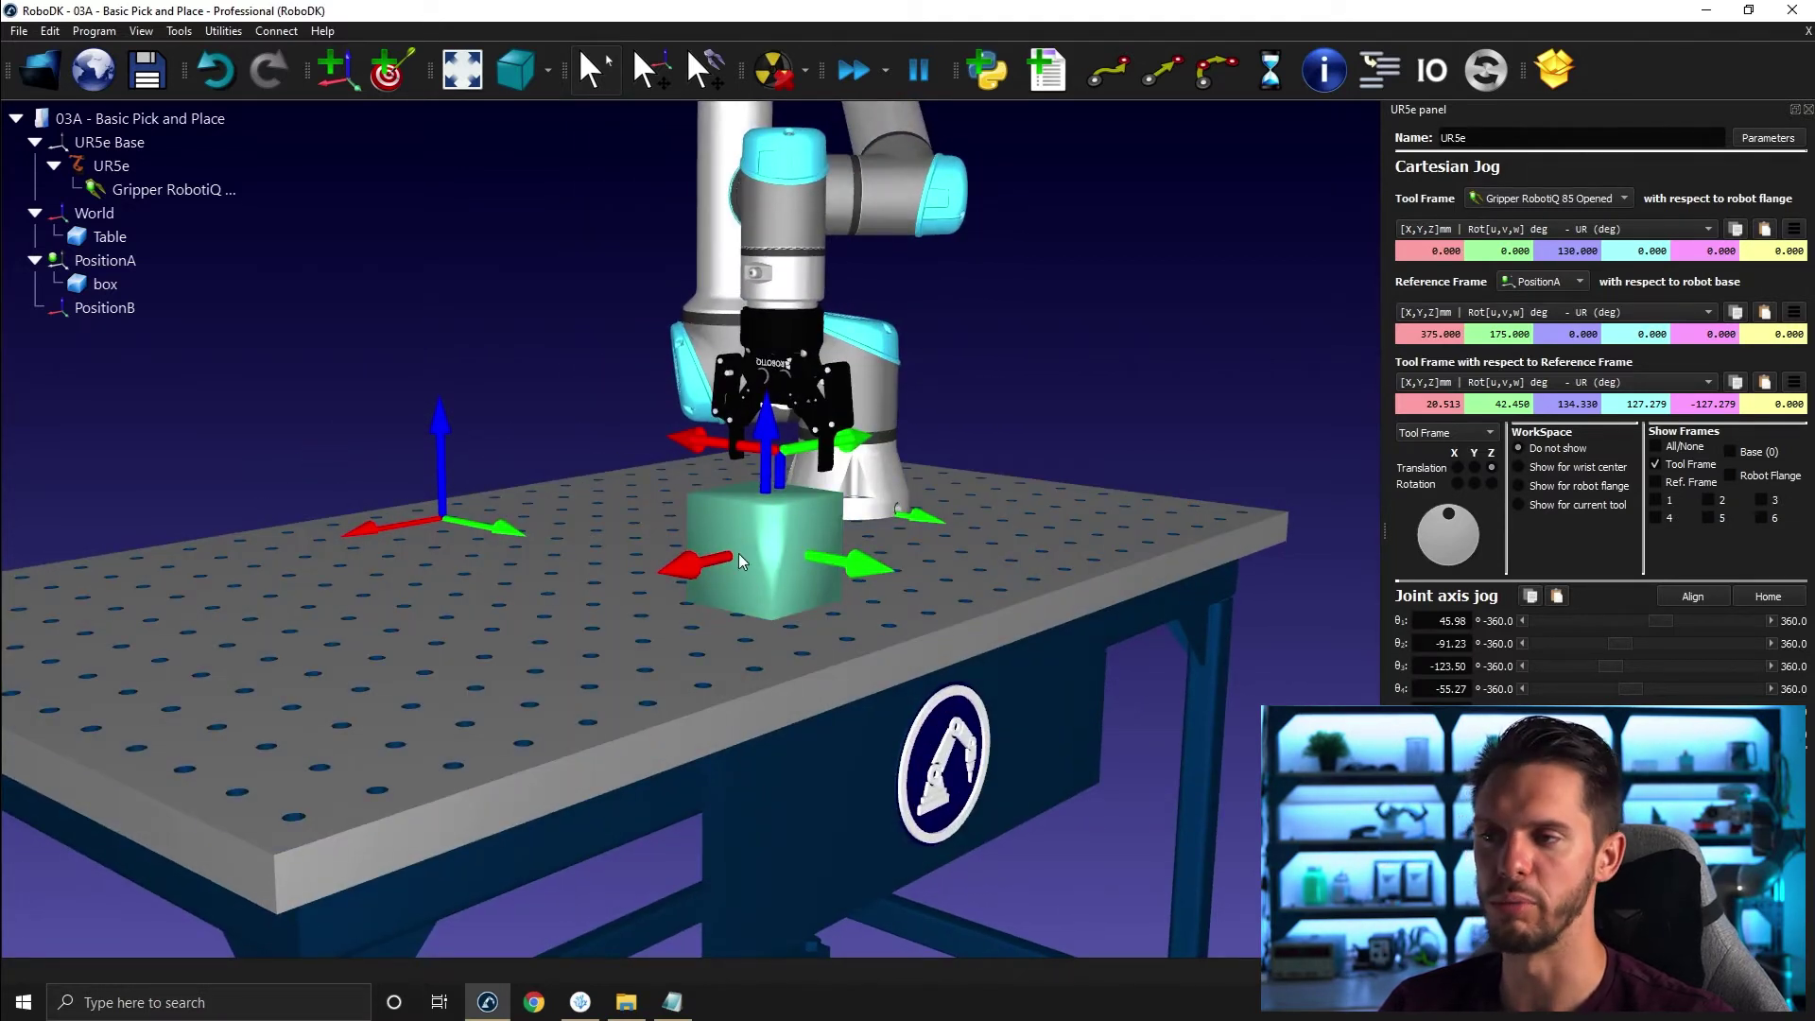
{"action": "left_click_drag", "start_coordinate": [739, 553], "coordinate": [808, 582]}
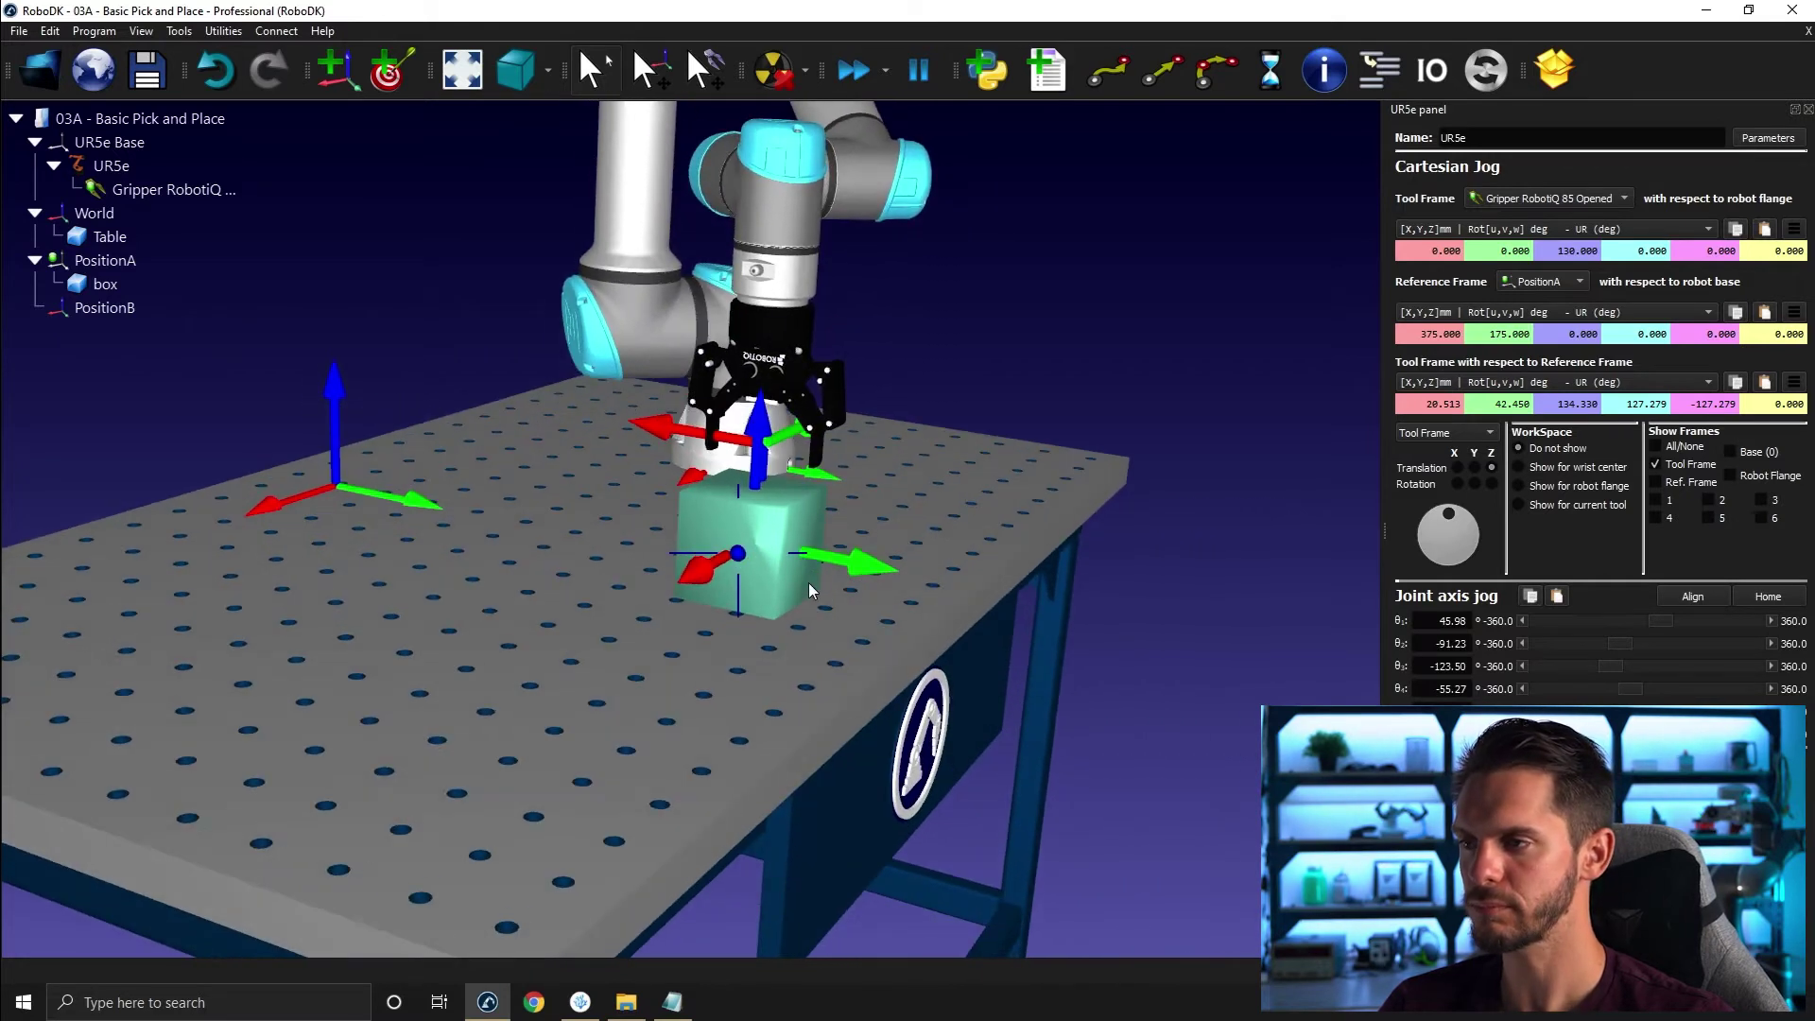
{"action": "right_click", "coordinate": [756, 523]}
Snap the UR5e onto the box with Get with robot > UR5e.
{"action": "mouse_move", "coordinate": [829, 618]}
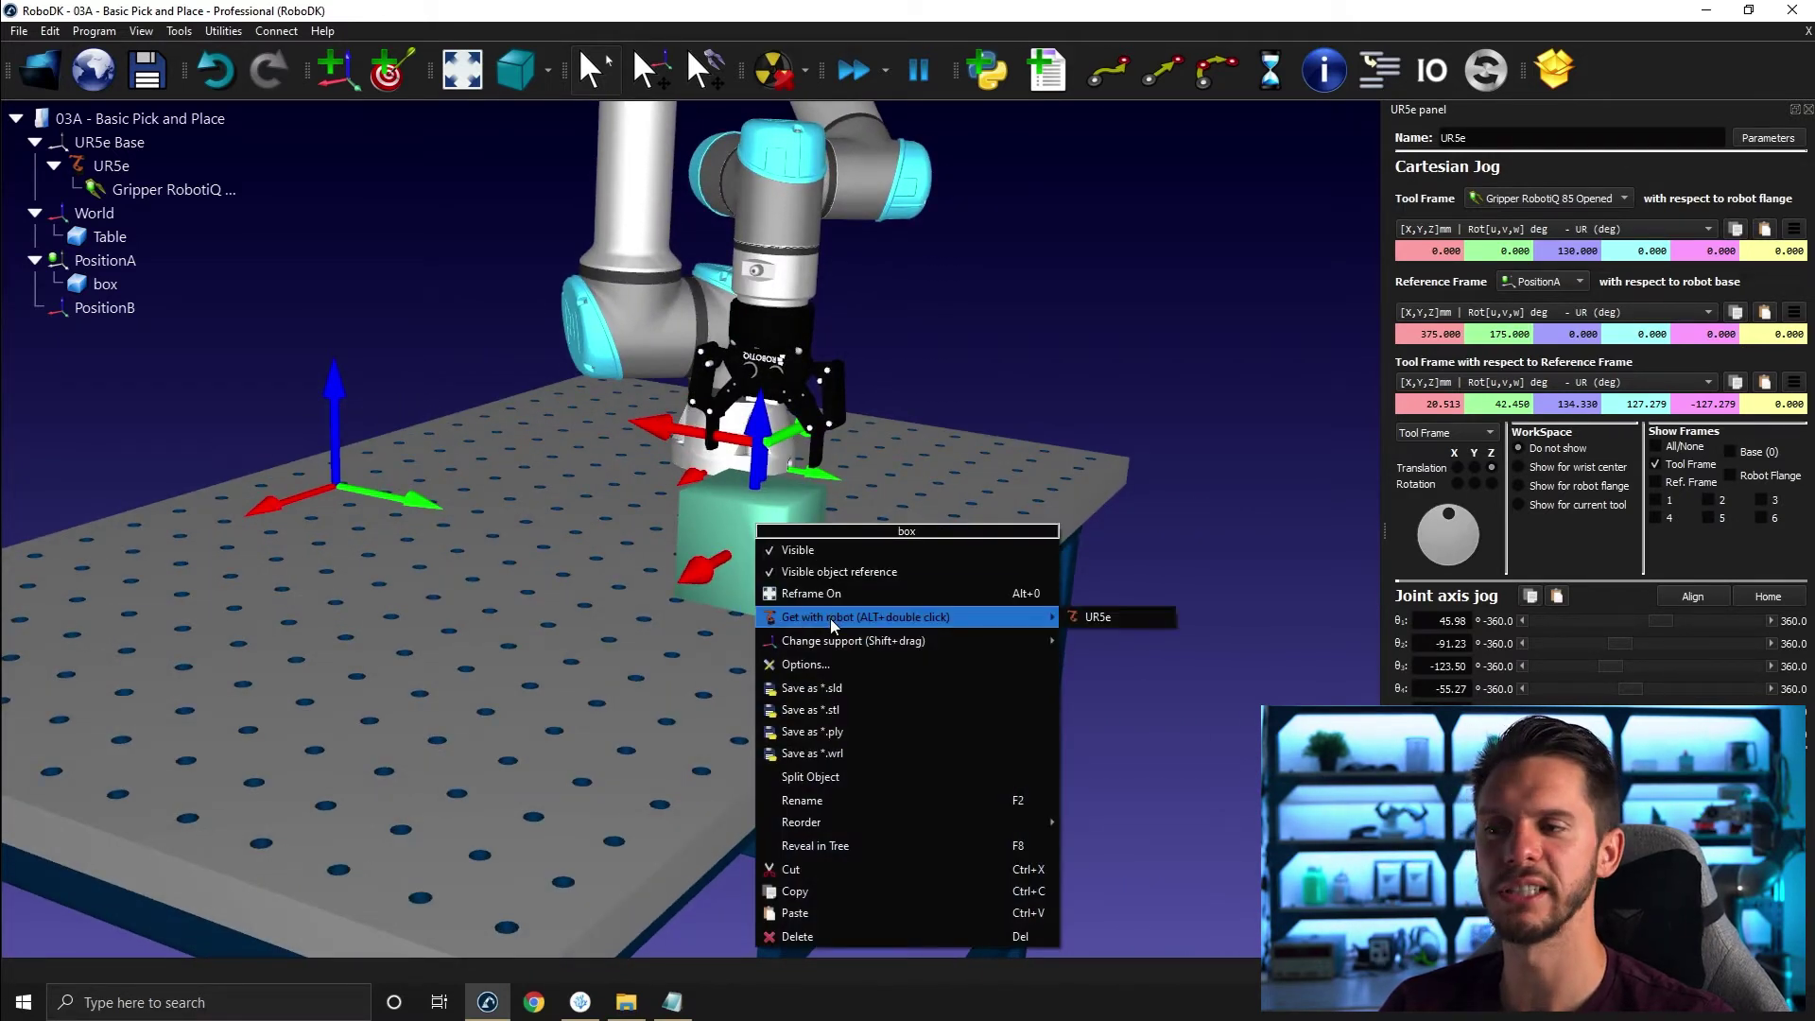
{"action": "left_click", "coordinate": [1087, 618]}
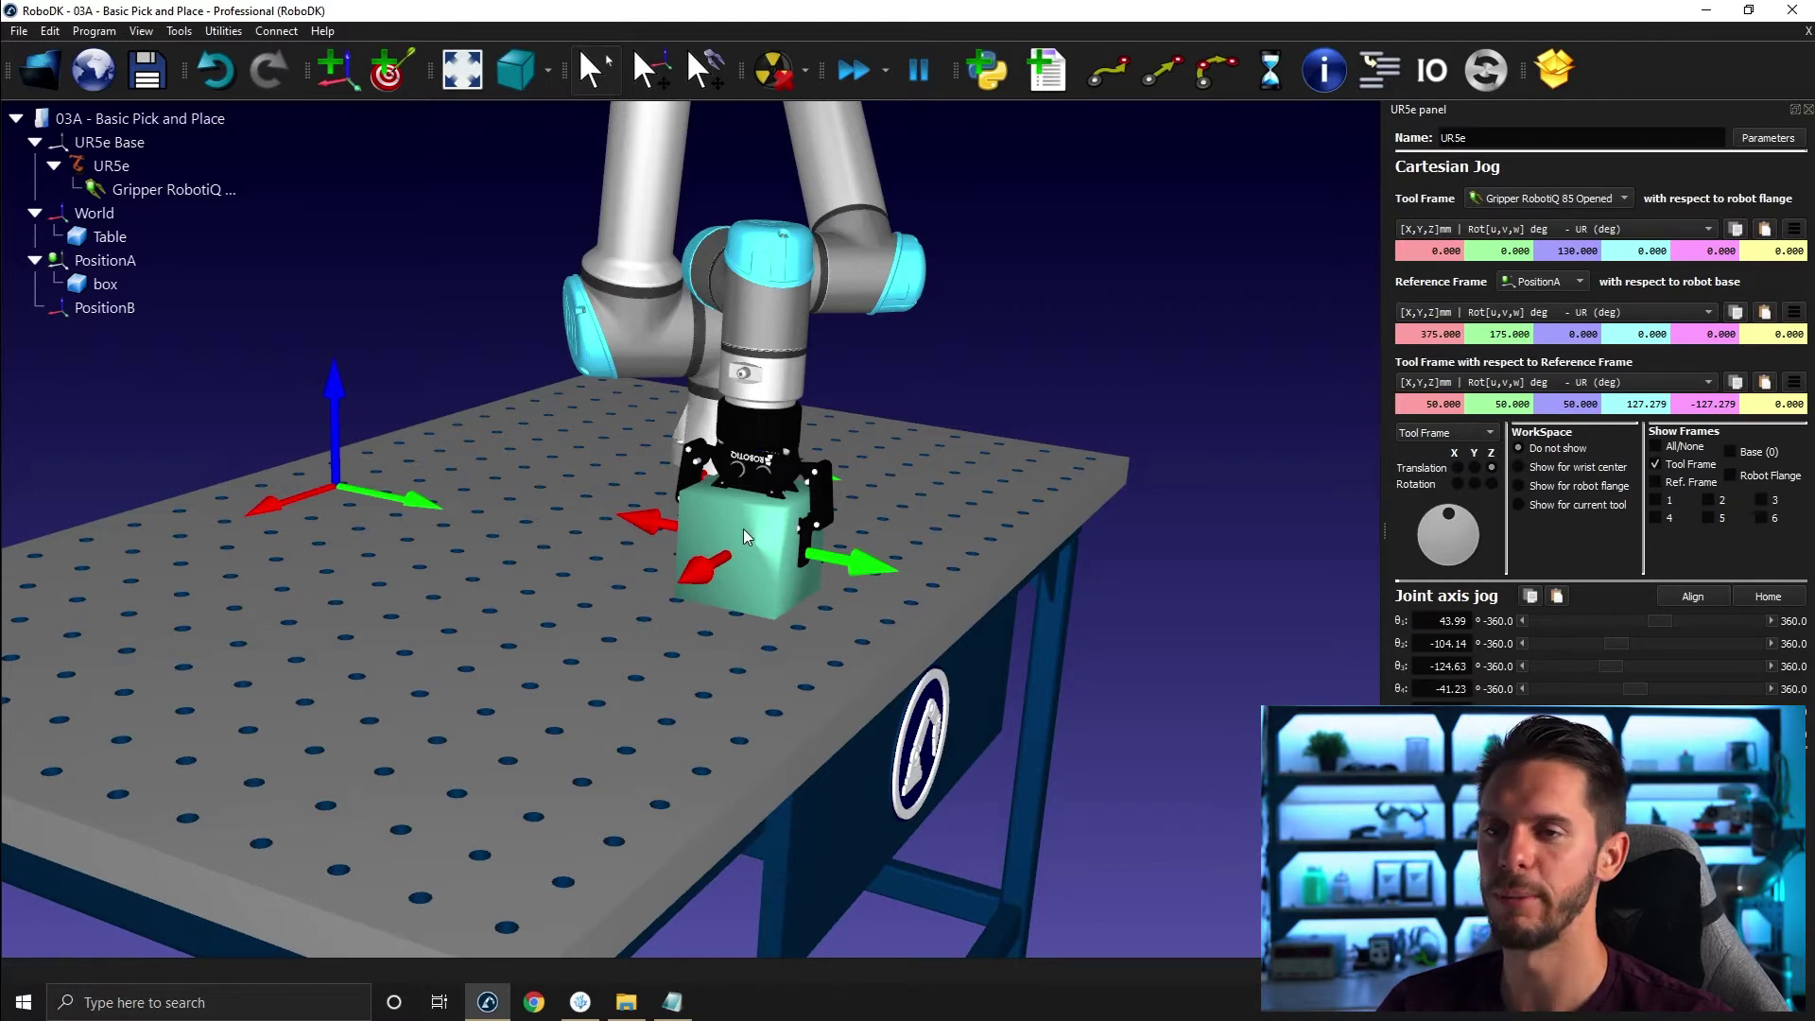
{"action": "left_click", "coordinate": [769, 497]}
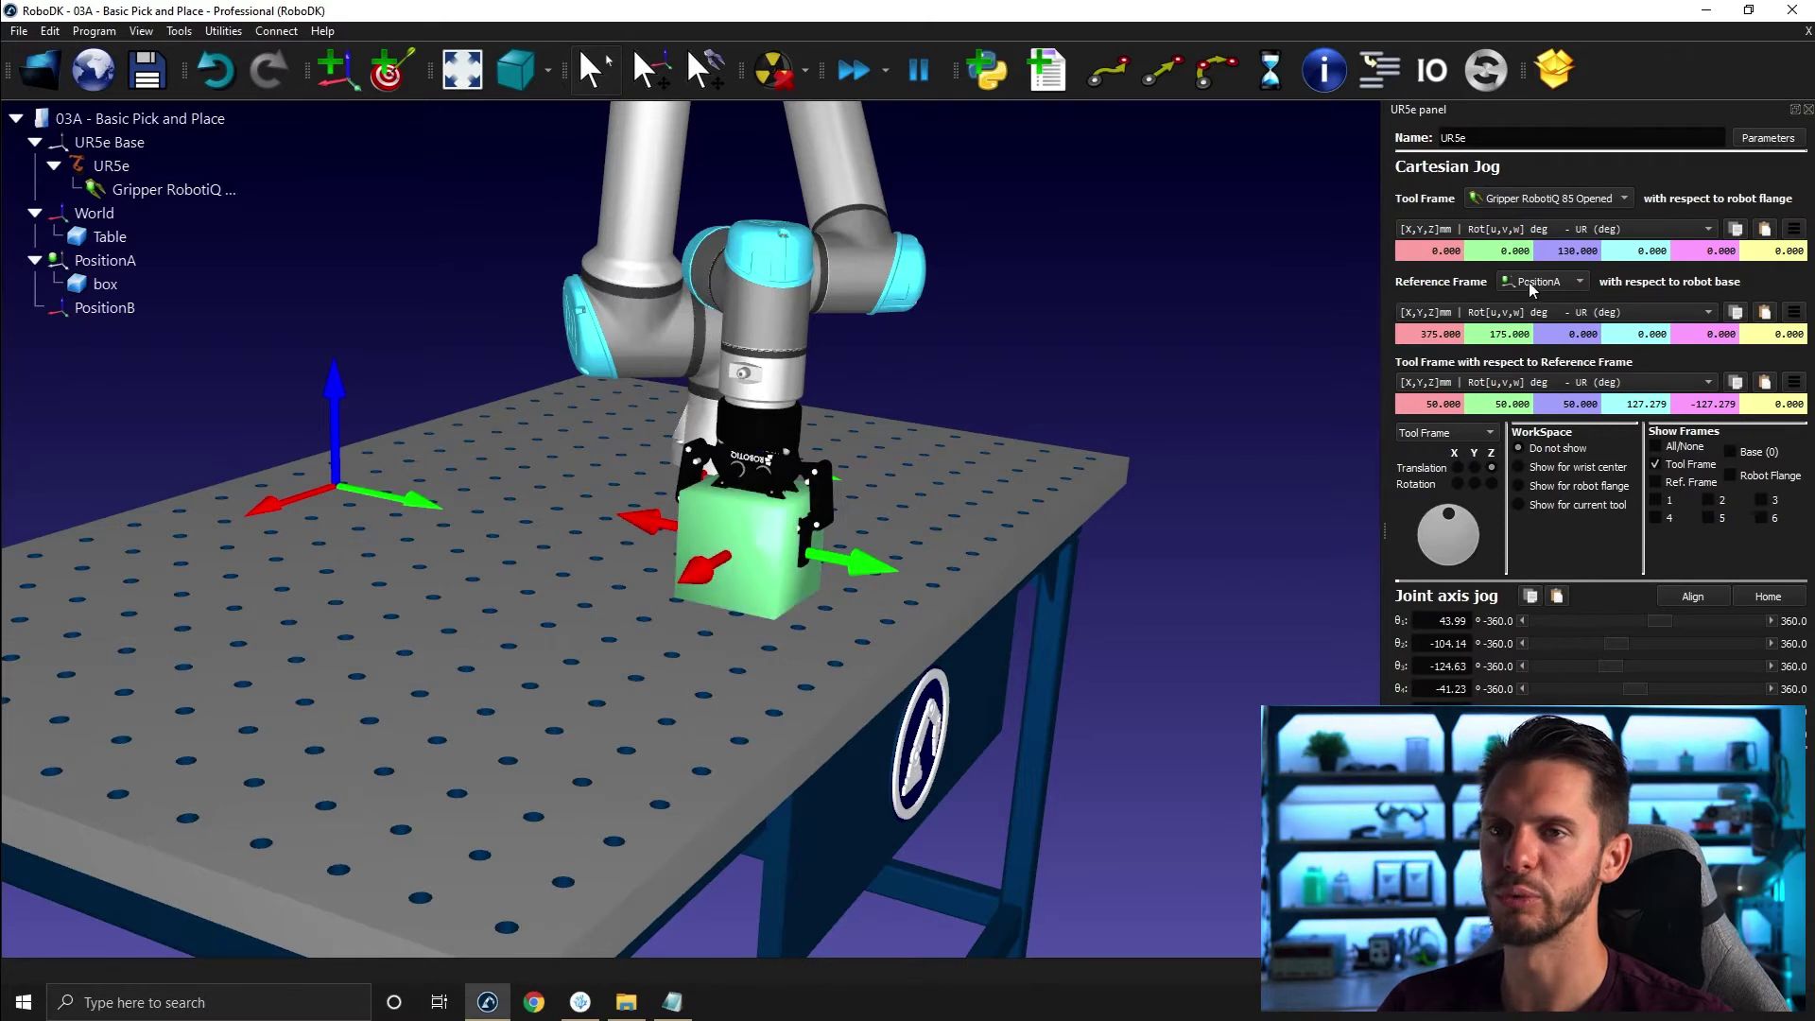
Set the tool's Z relative to PositionA to 90 and close the UR5e panel.
{"action": "double_click", "coordinate": [1566, 405]}
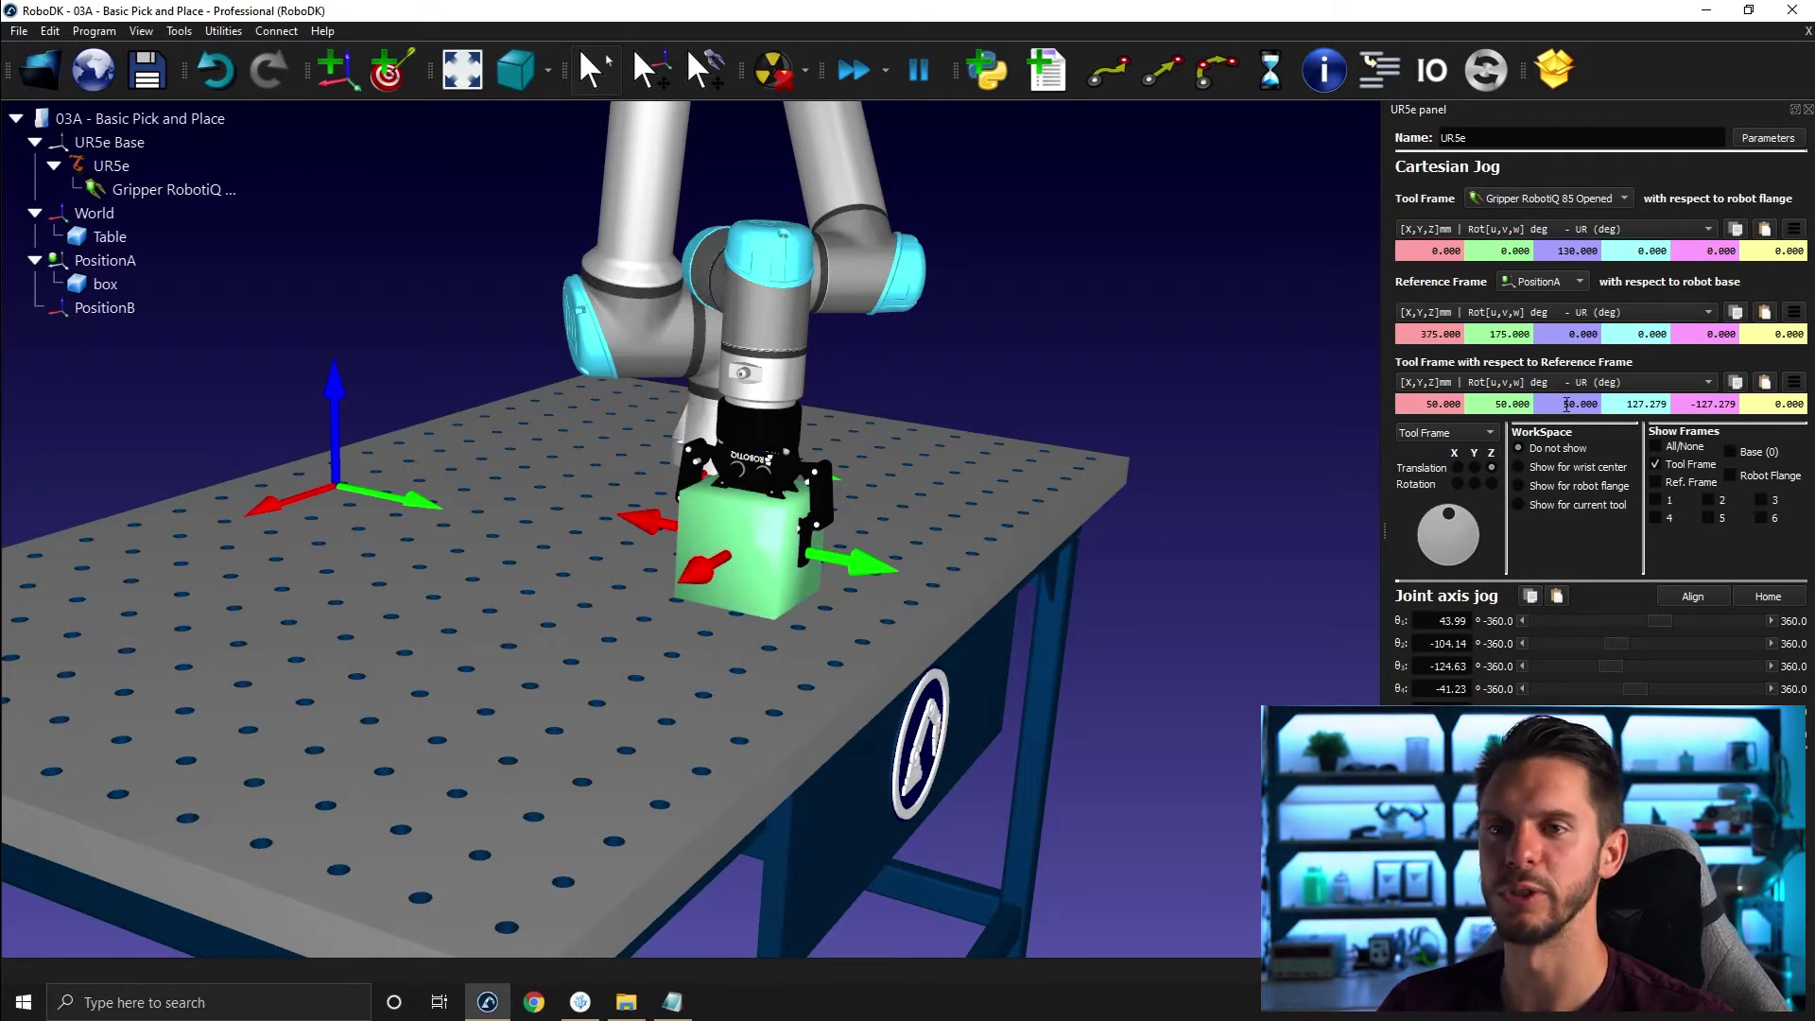
{"action": "scroll", "coordinate": [1566, 405], "scroll_direction": "up", "scroll_amount": 1}
{"action": "scroll", "coordinate": [1560, 404], "scroll_direction": "up", "scroll_amount": 3}
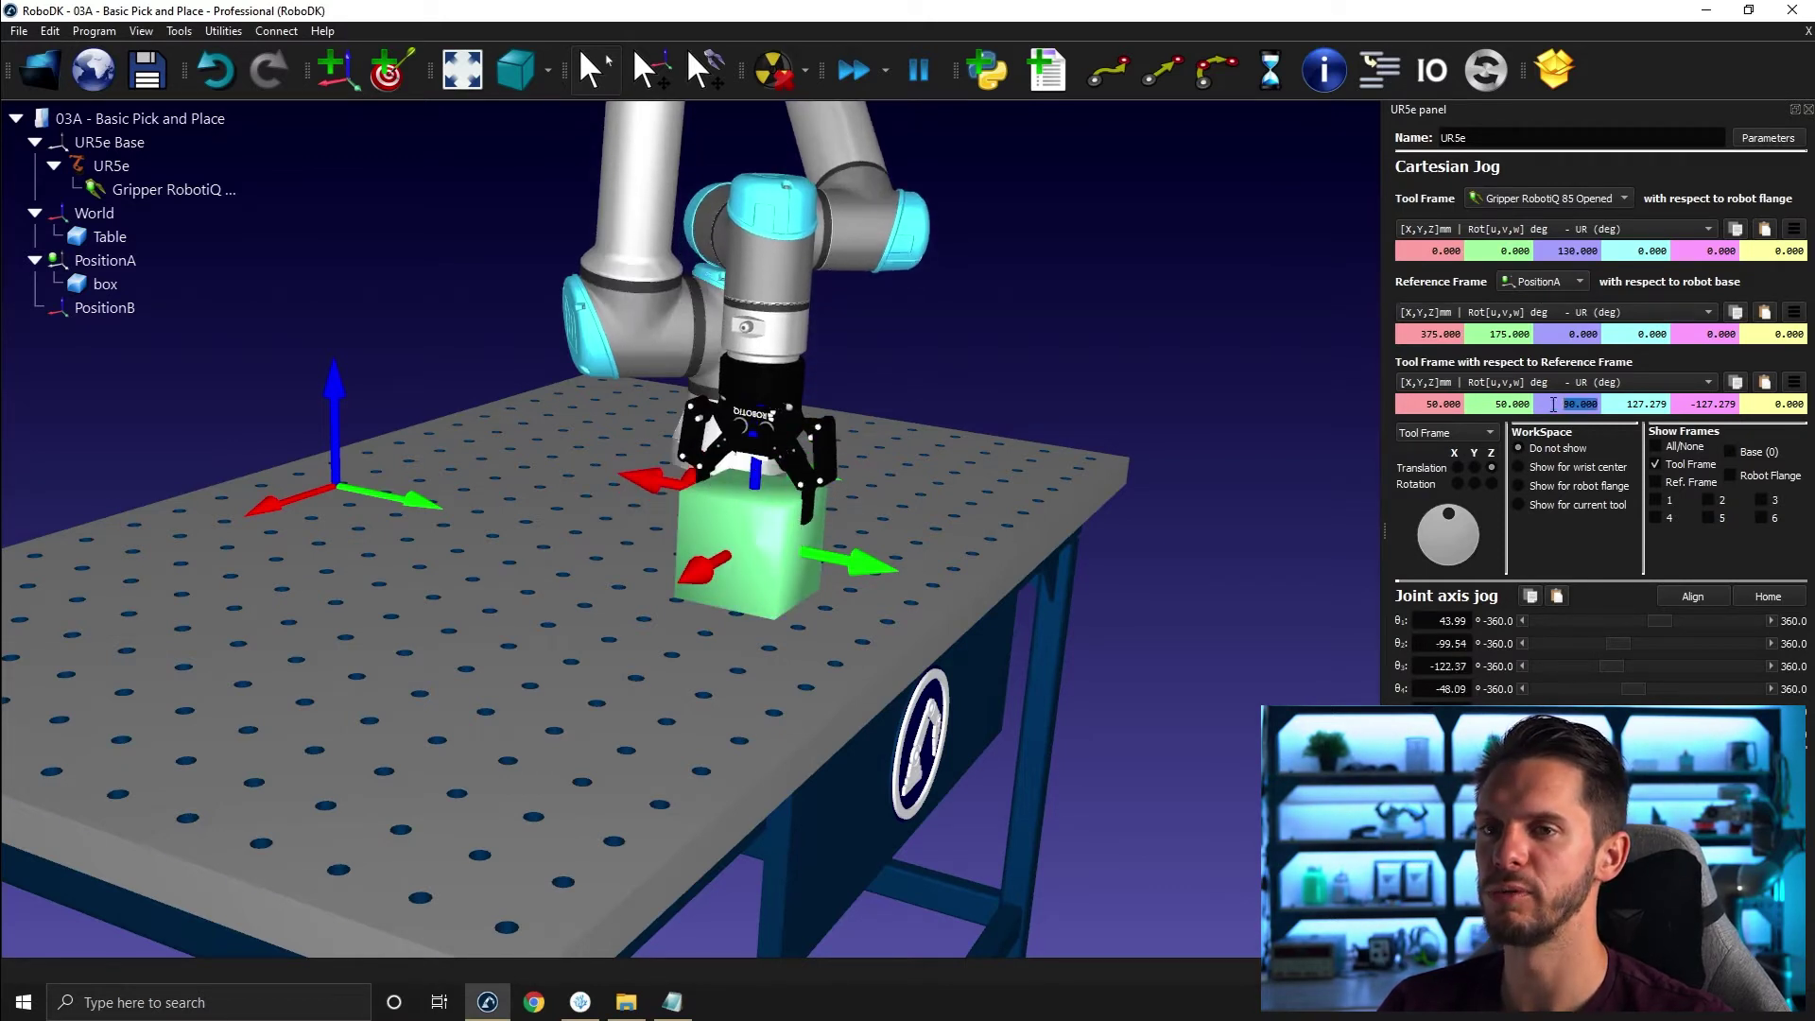
{"action": "left_click_drag", "start_coordinate": [1223, 474], "coordinate": [987, 456]}
{"action": "scroll", "coordinate": [839, 456], "scroll_direction": "up", "scroll_amount": 5}
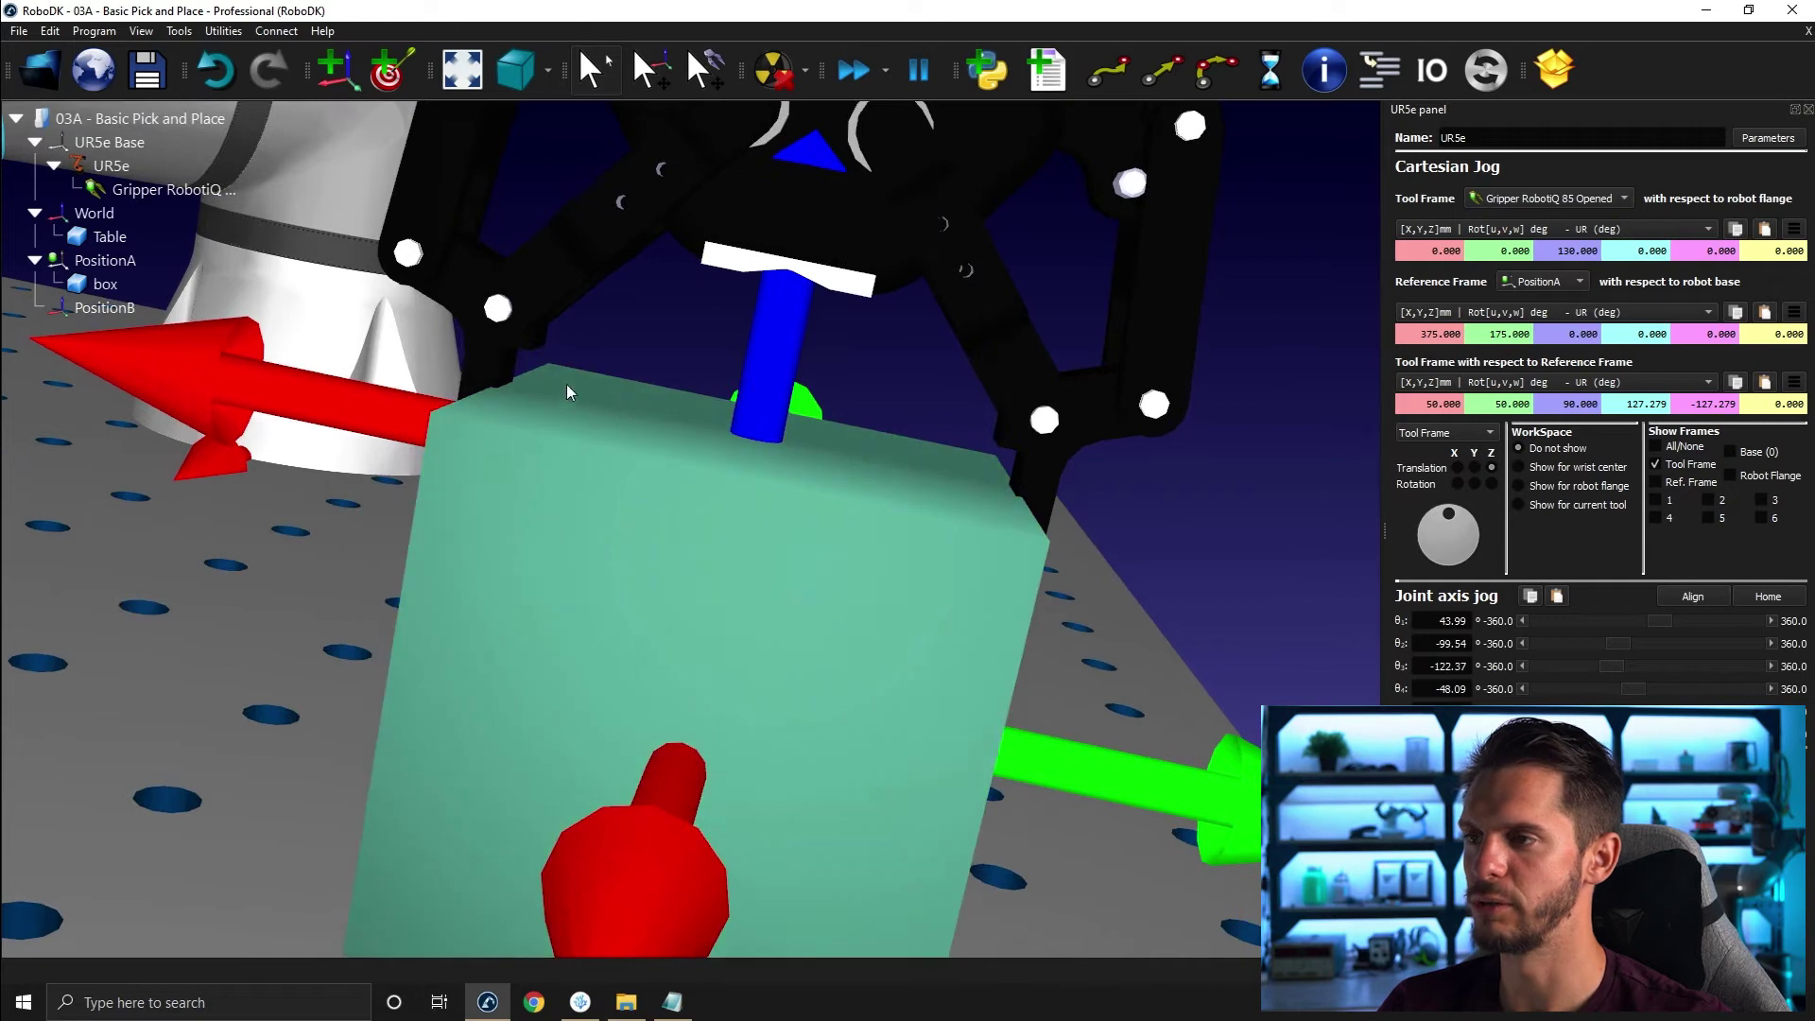
{"action": "scroll", "coordinate": [898, 456], "scroll_direction": "up", "scroll_amount": 3}
{"action": "scroll", "coordinate": [898, 456], "scroll_direction": "down", "scroll_amount": 3}
{"action": "left_click_drag", "start_coordinate": [898, 455], "coordinate": [827, 410]}
{"action": "scroll", "coordinate": [730, 553], "scroll_direction": "down", "scroll_amount": 3}
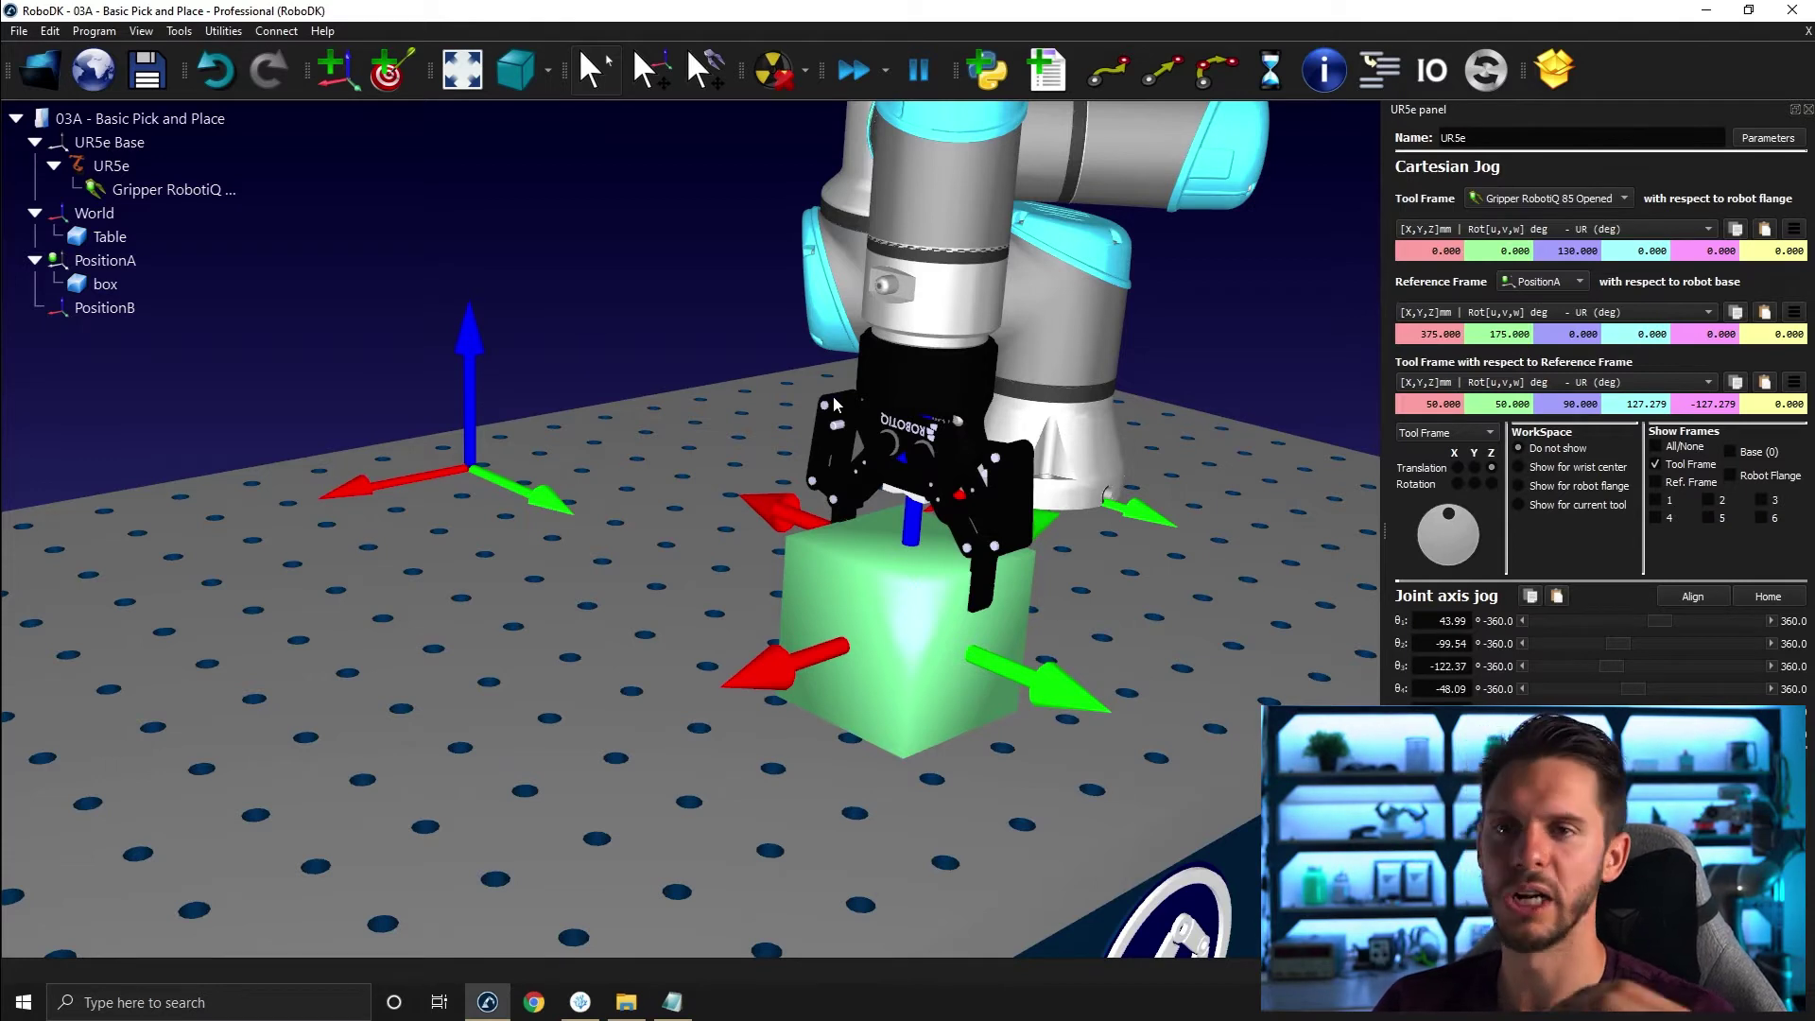
{"action": "scroll", "coordinate": [879, 421], "scroll_direction": "down", "scroll_amount": 5}
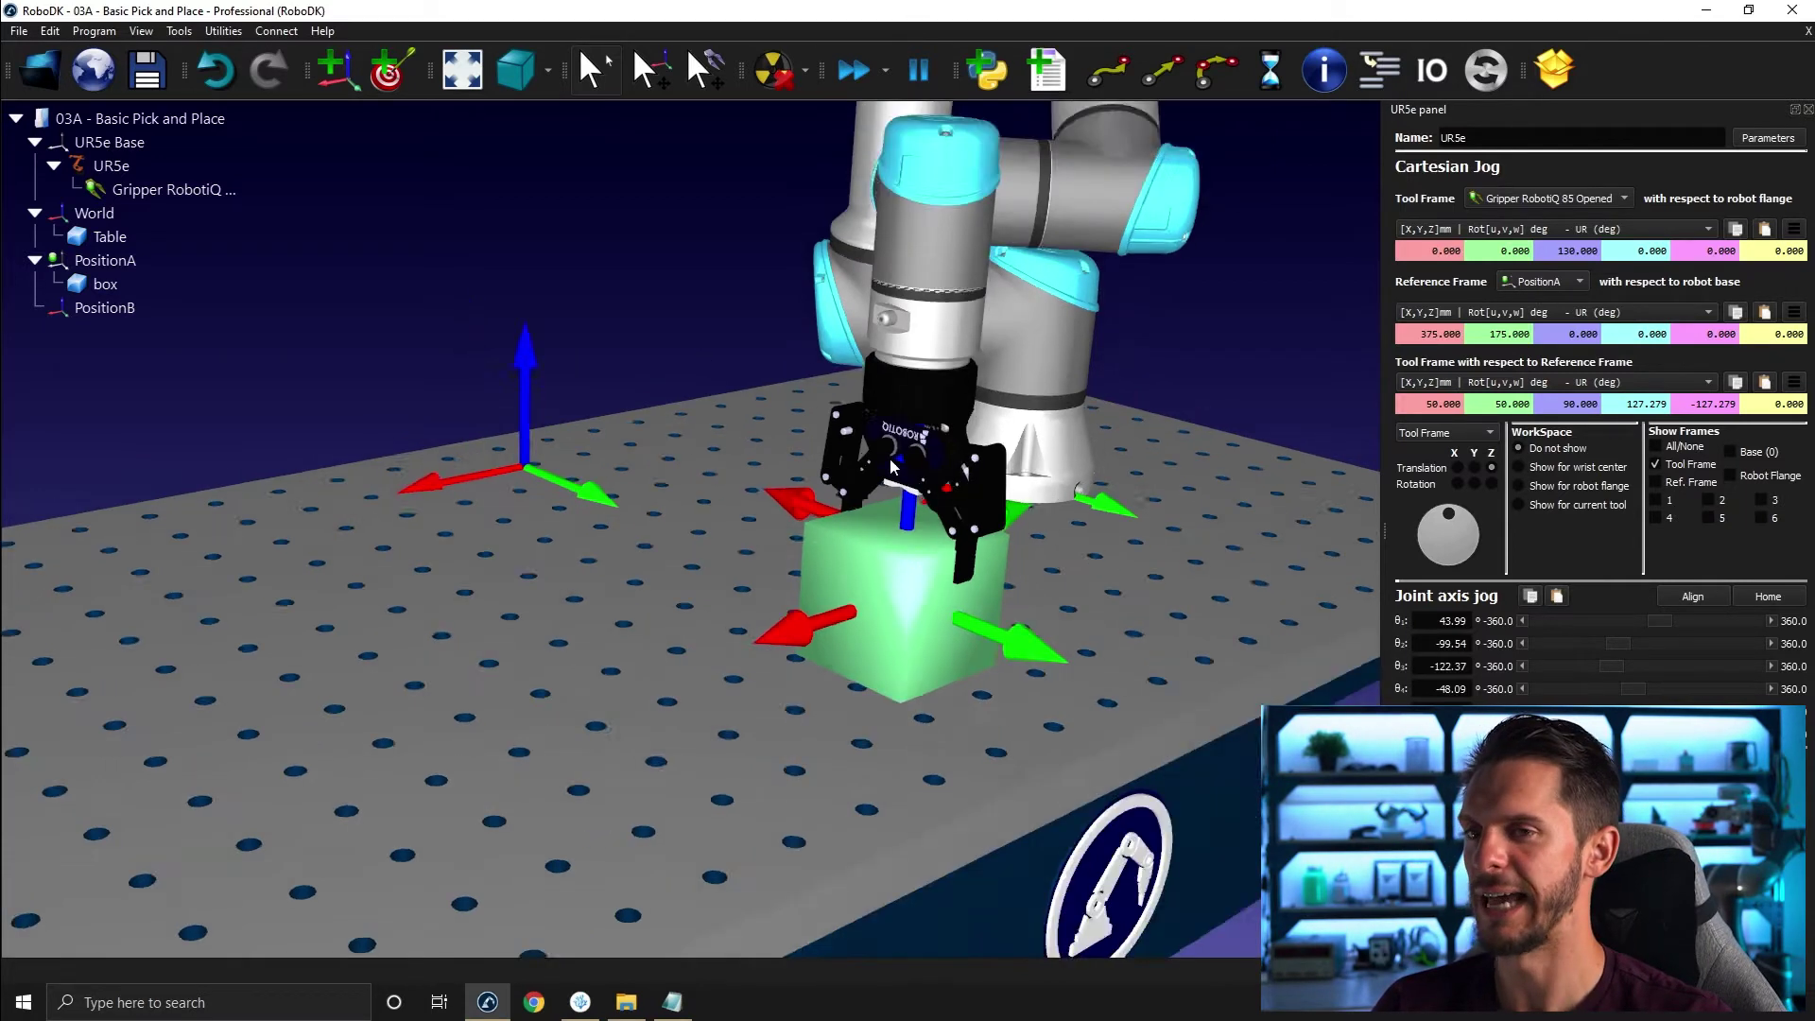
{"action": "scroll", "coordinate": [940, 435], "scroll_direction": "down", "scroll_amount": 1}
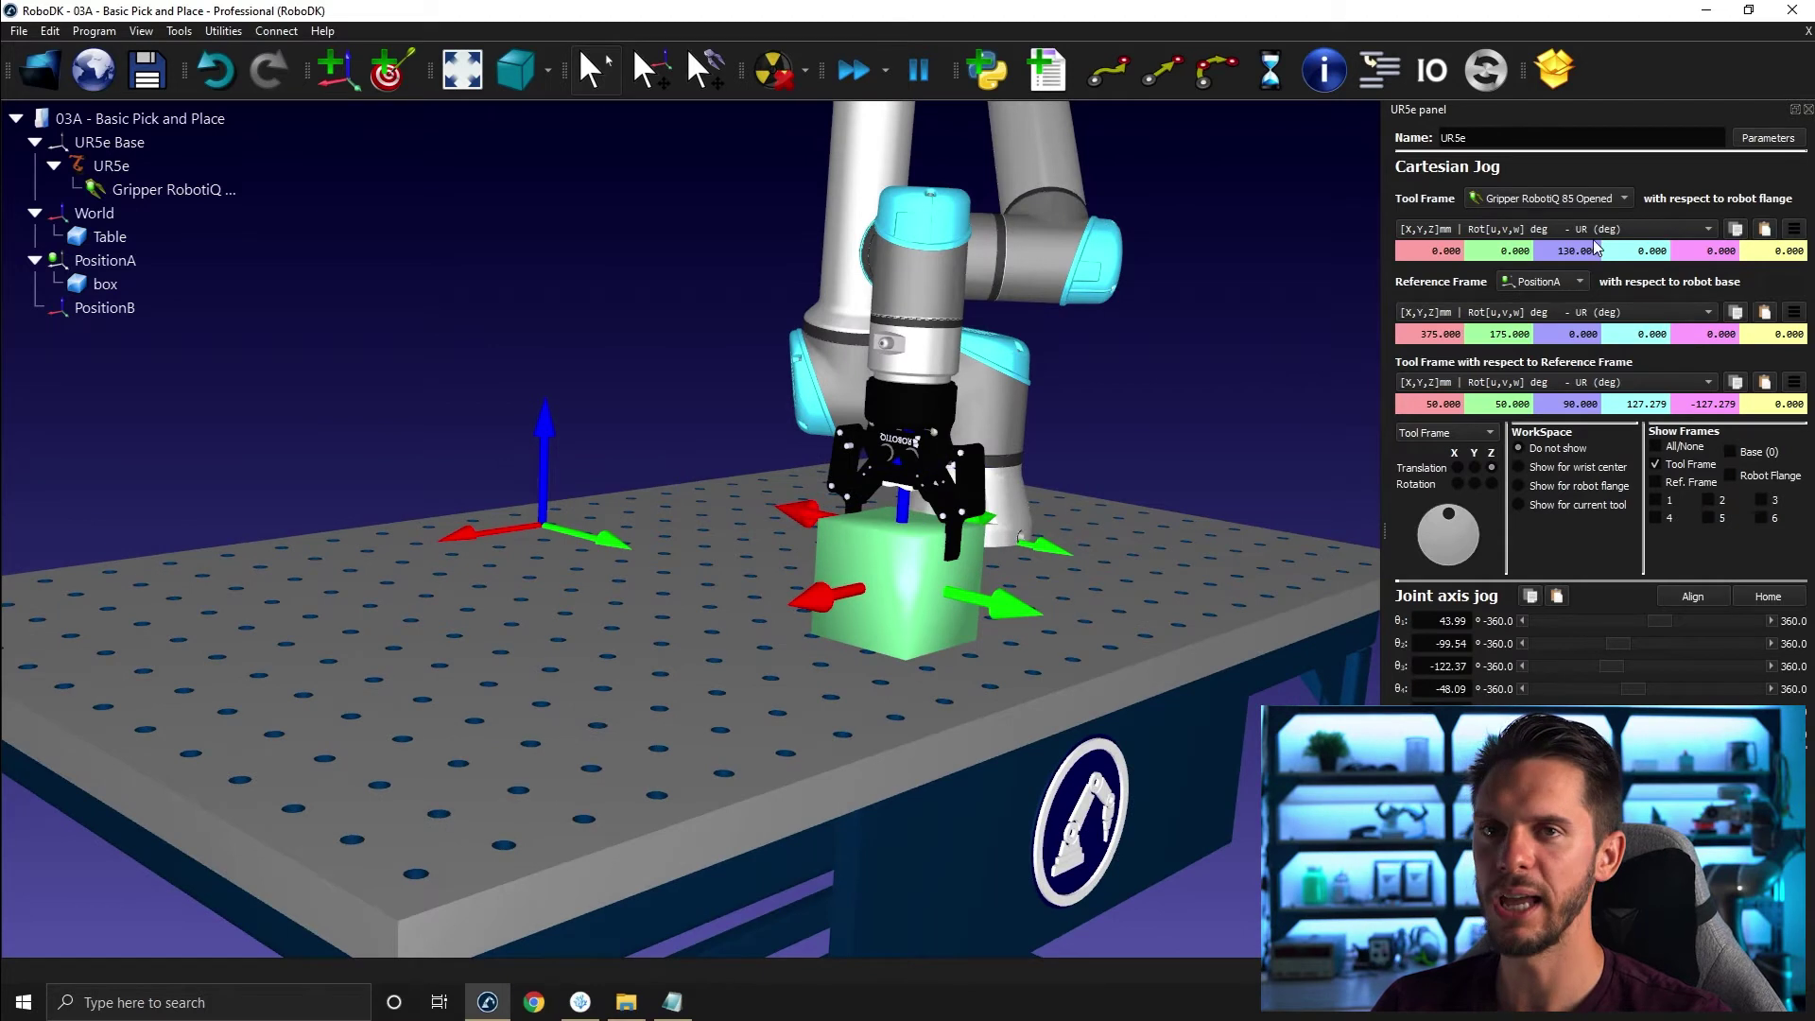
{"action": "left_click", "coordinate": [1807, 111]}
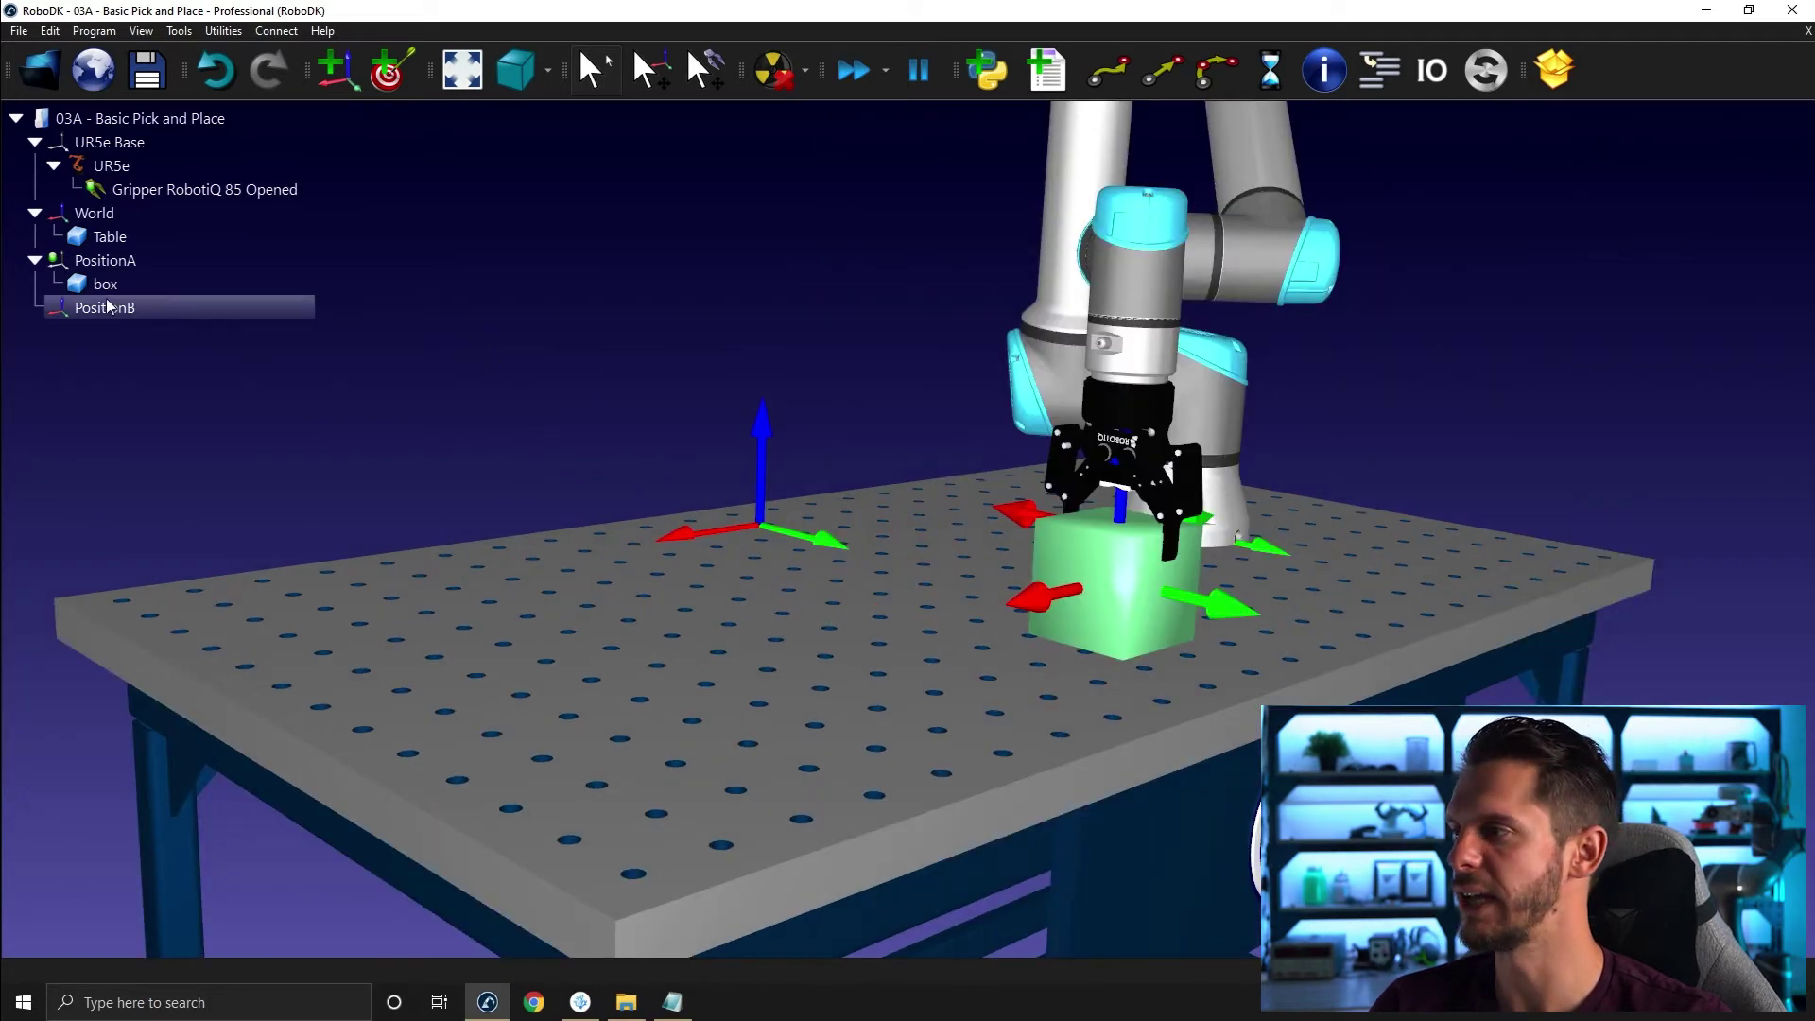
Hide the box's object reference frame.
{"action": "right_click", "coordinate": [120, 269]}
{"action": "key", "text": "Escape"}
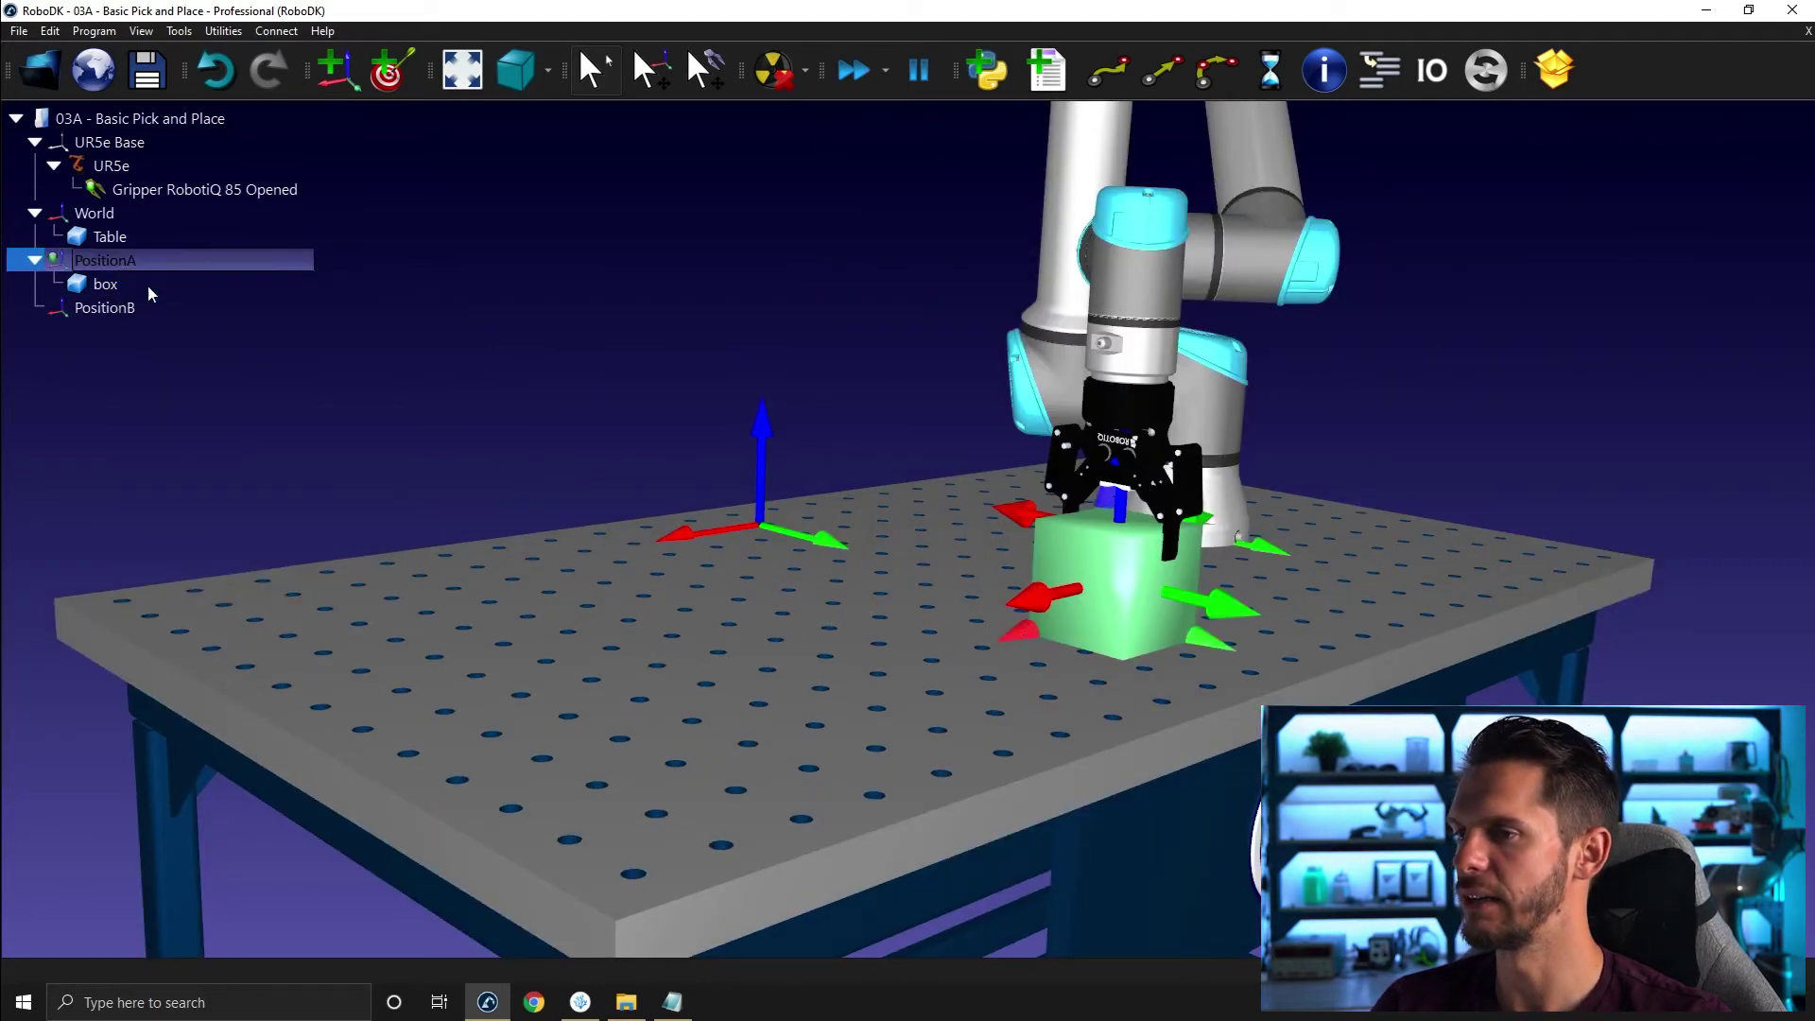
{"action": "right_click", "coordinate": [128, 284]}
{"action": "left_click", "coordinate": [171, 335]}
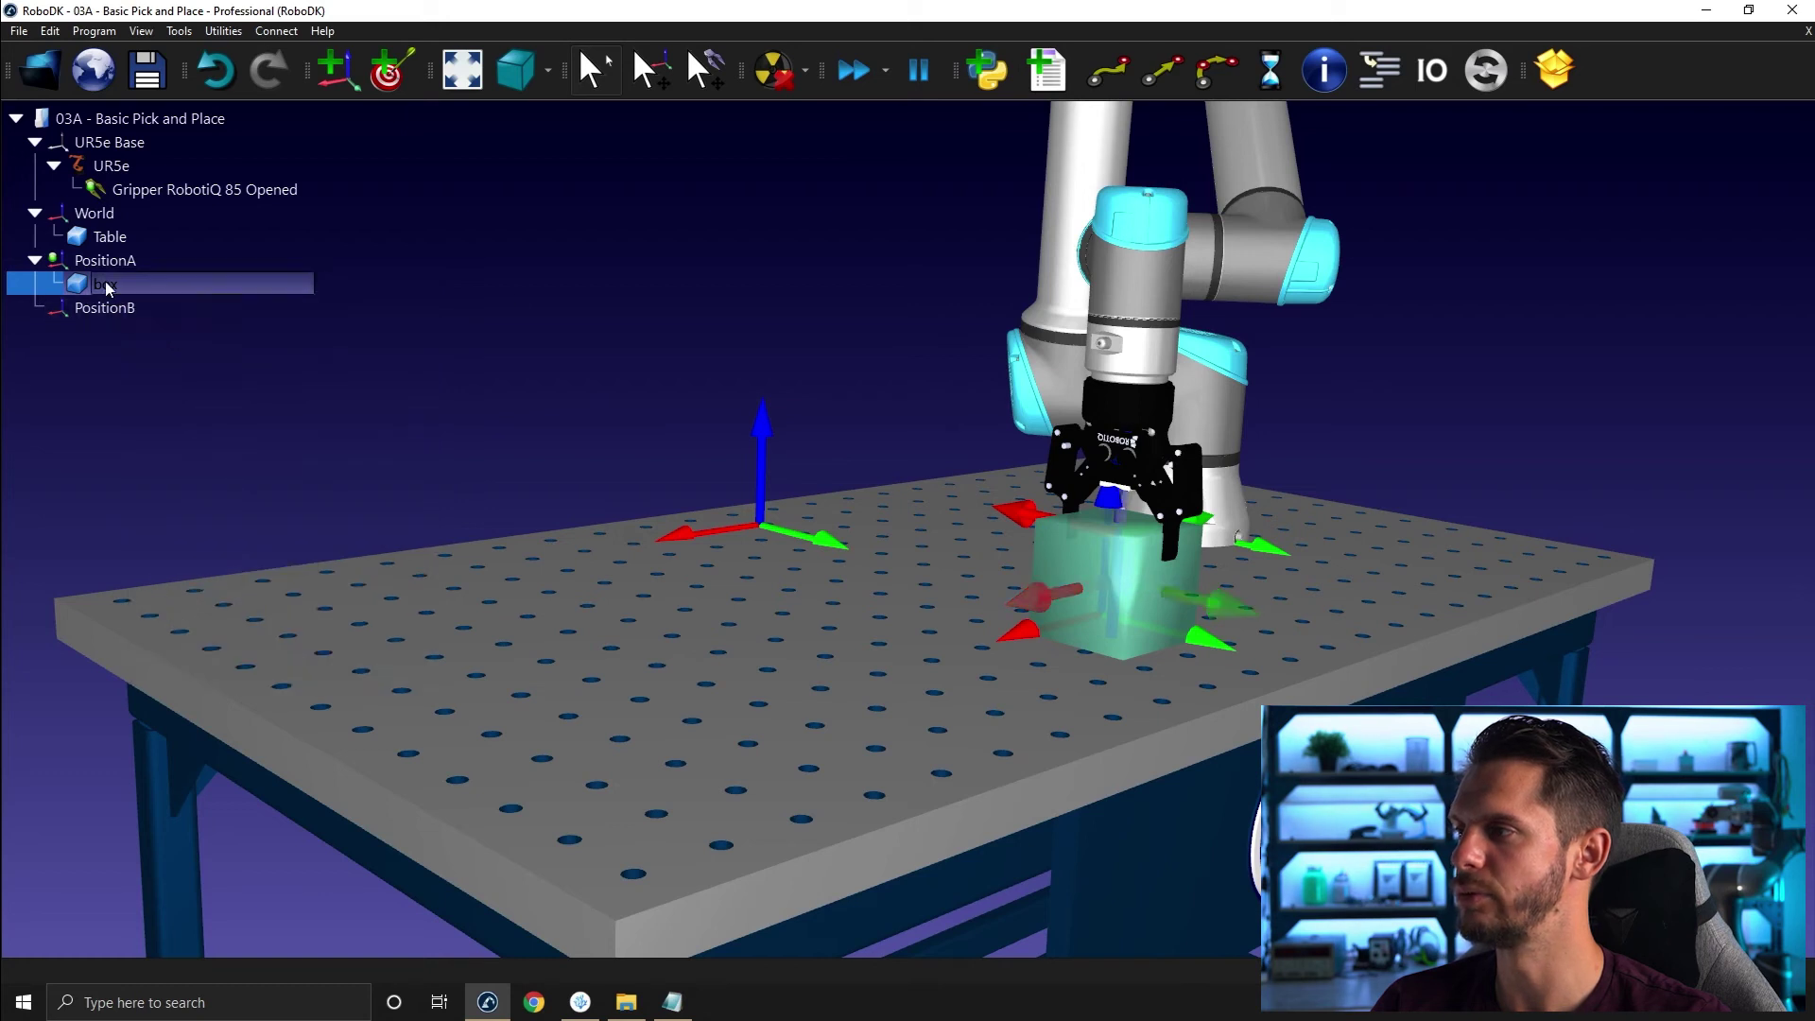
{"action": "left_click", "coordinate": [448, 381]}
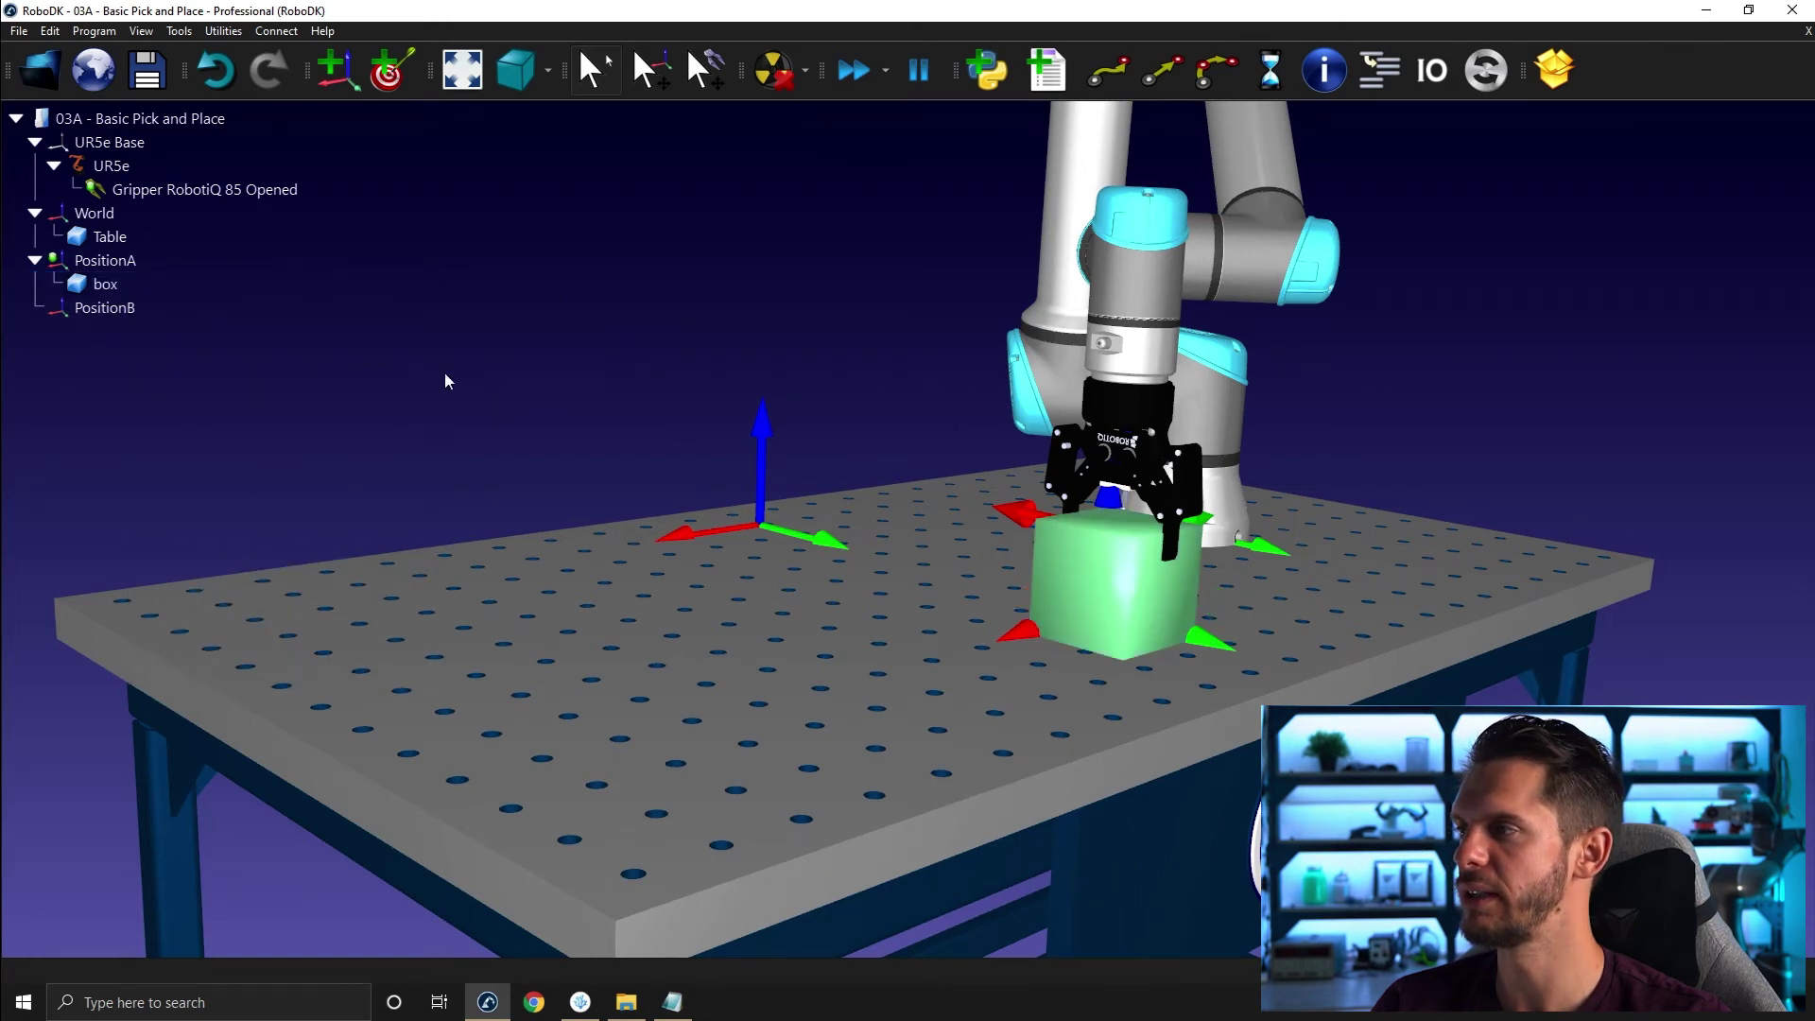
Teach the gripper's current pose as target Pick_A under PositionA.
{"action": "left_click", "coordinate": [158, 262]}
{"action": "left_click", "coordinate": [387, 69]}
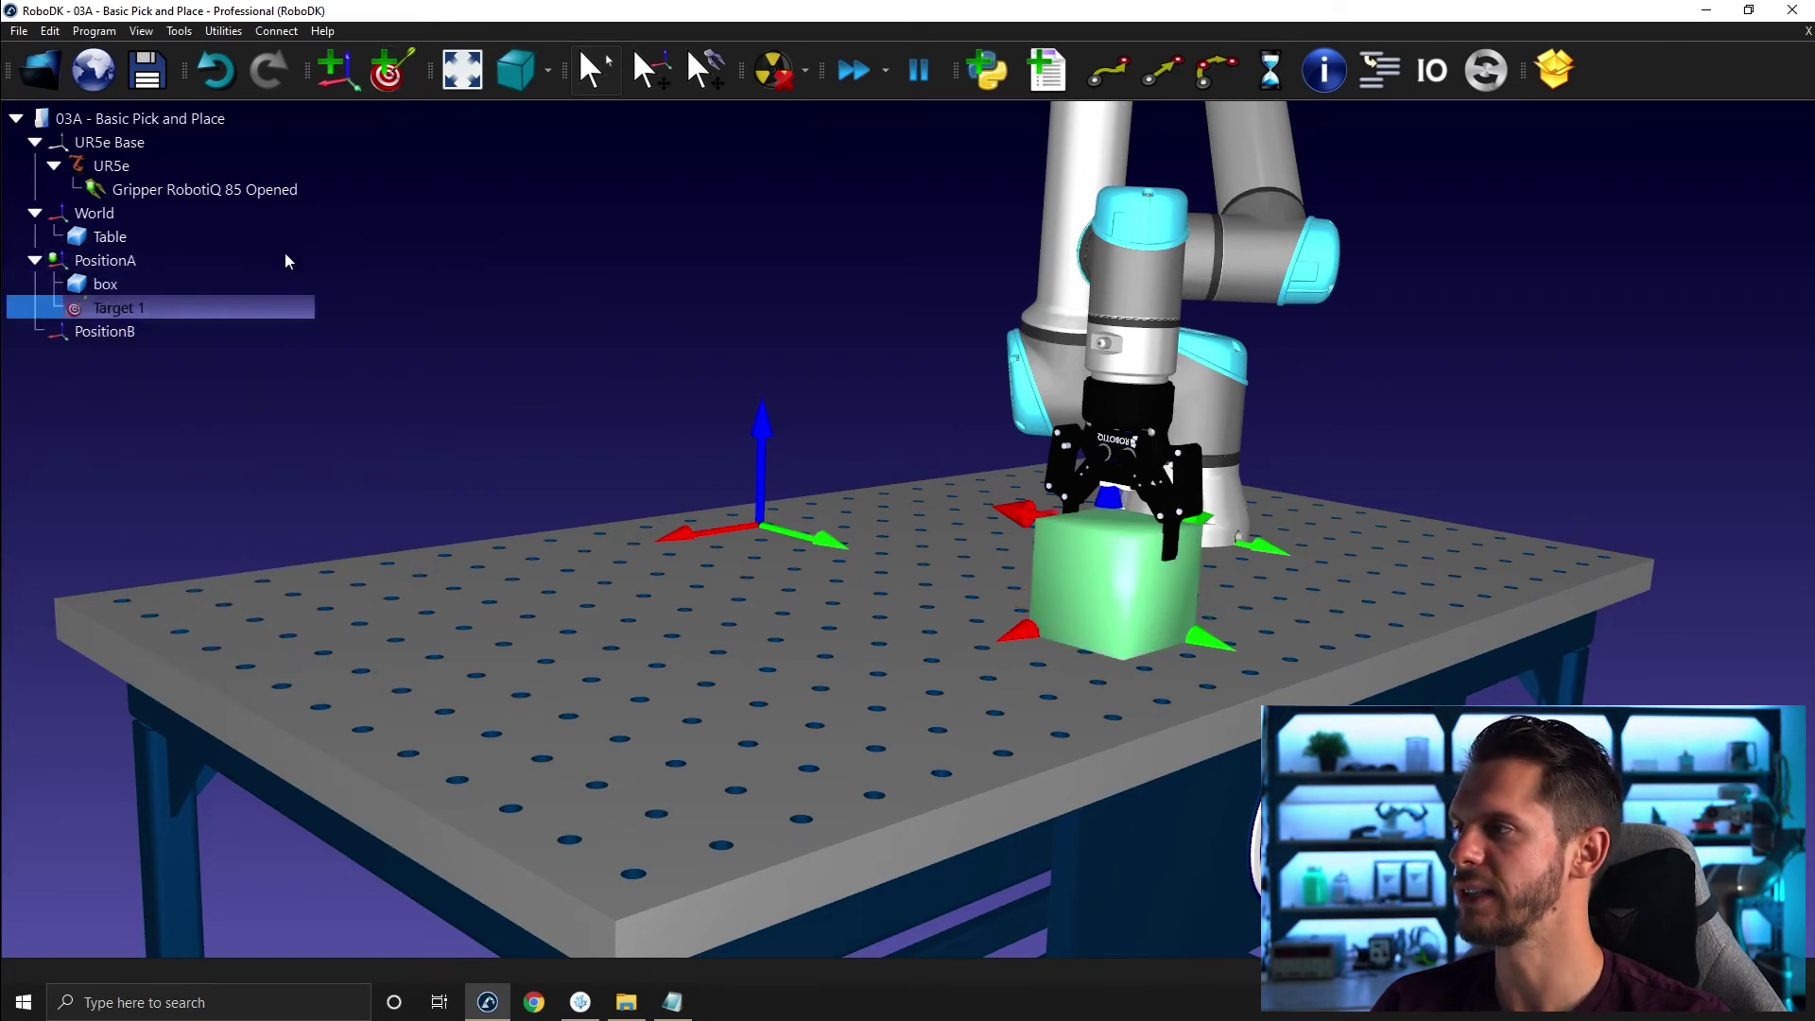
{"action": "key", "text": "F2"}
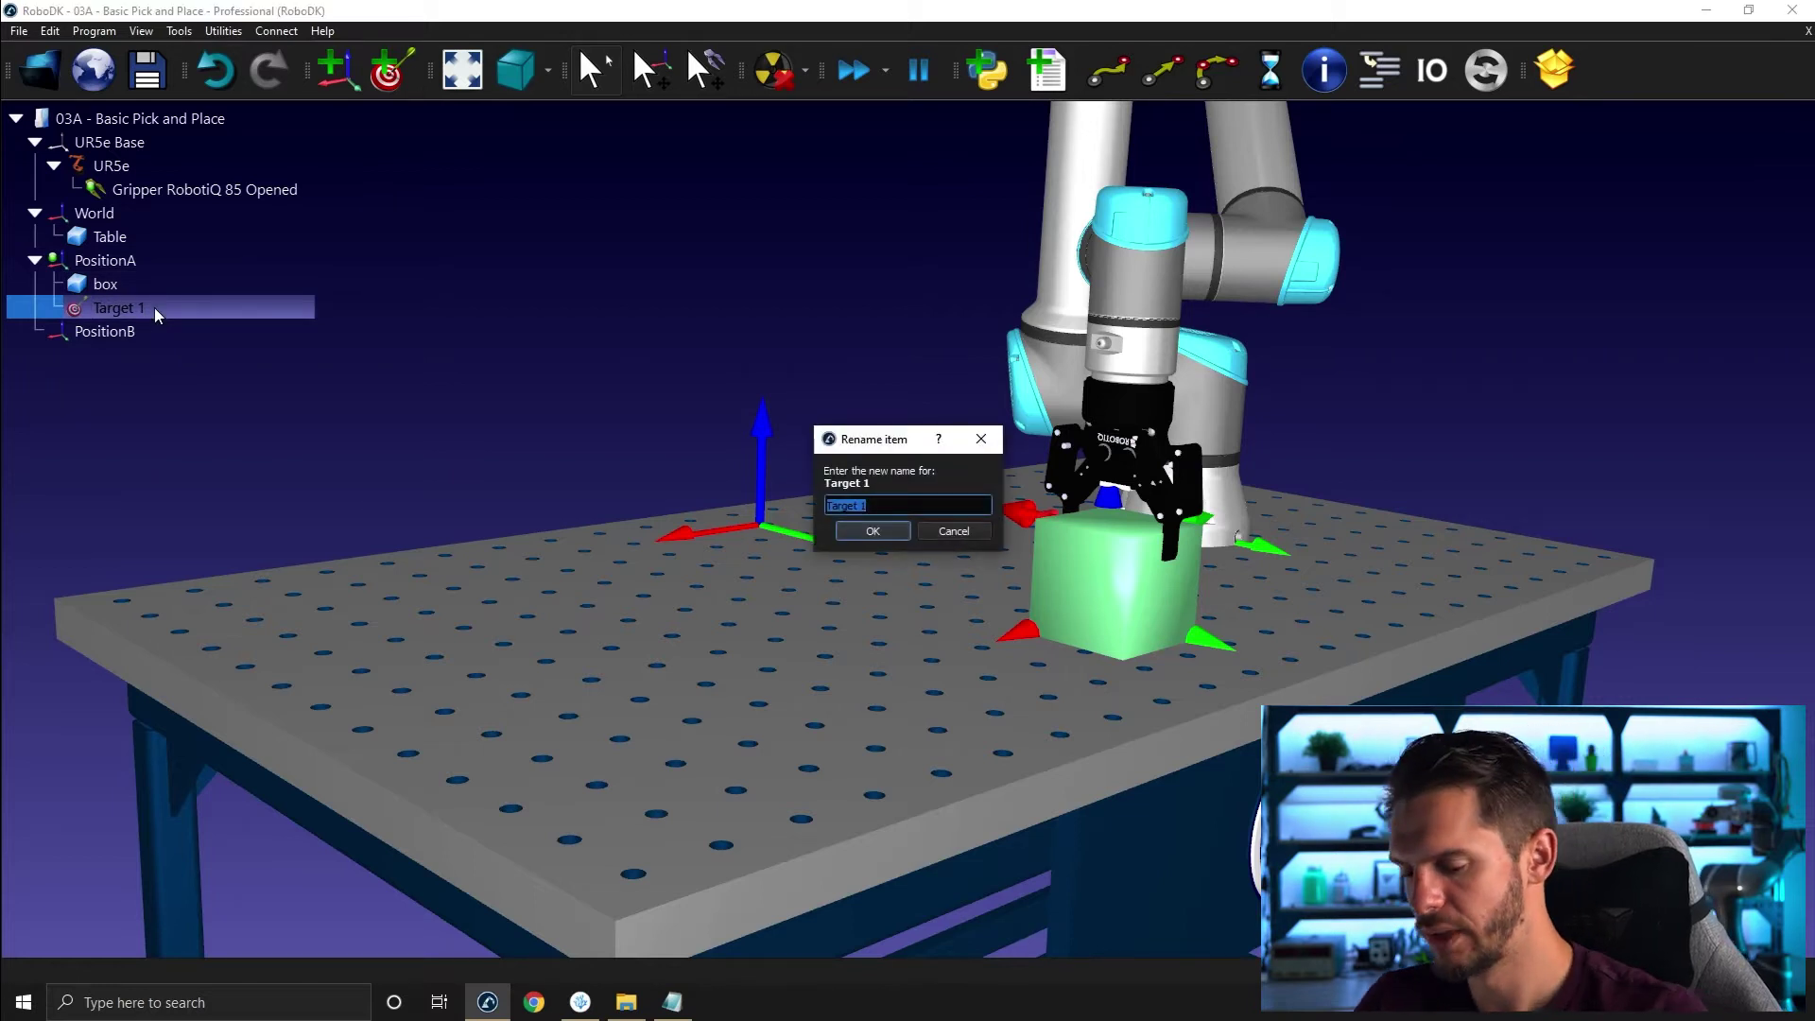
{"action": "type", "text": "Pick_A"}
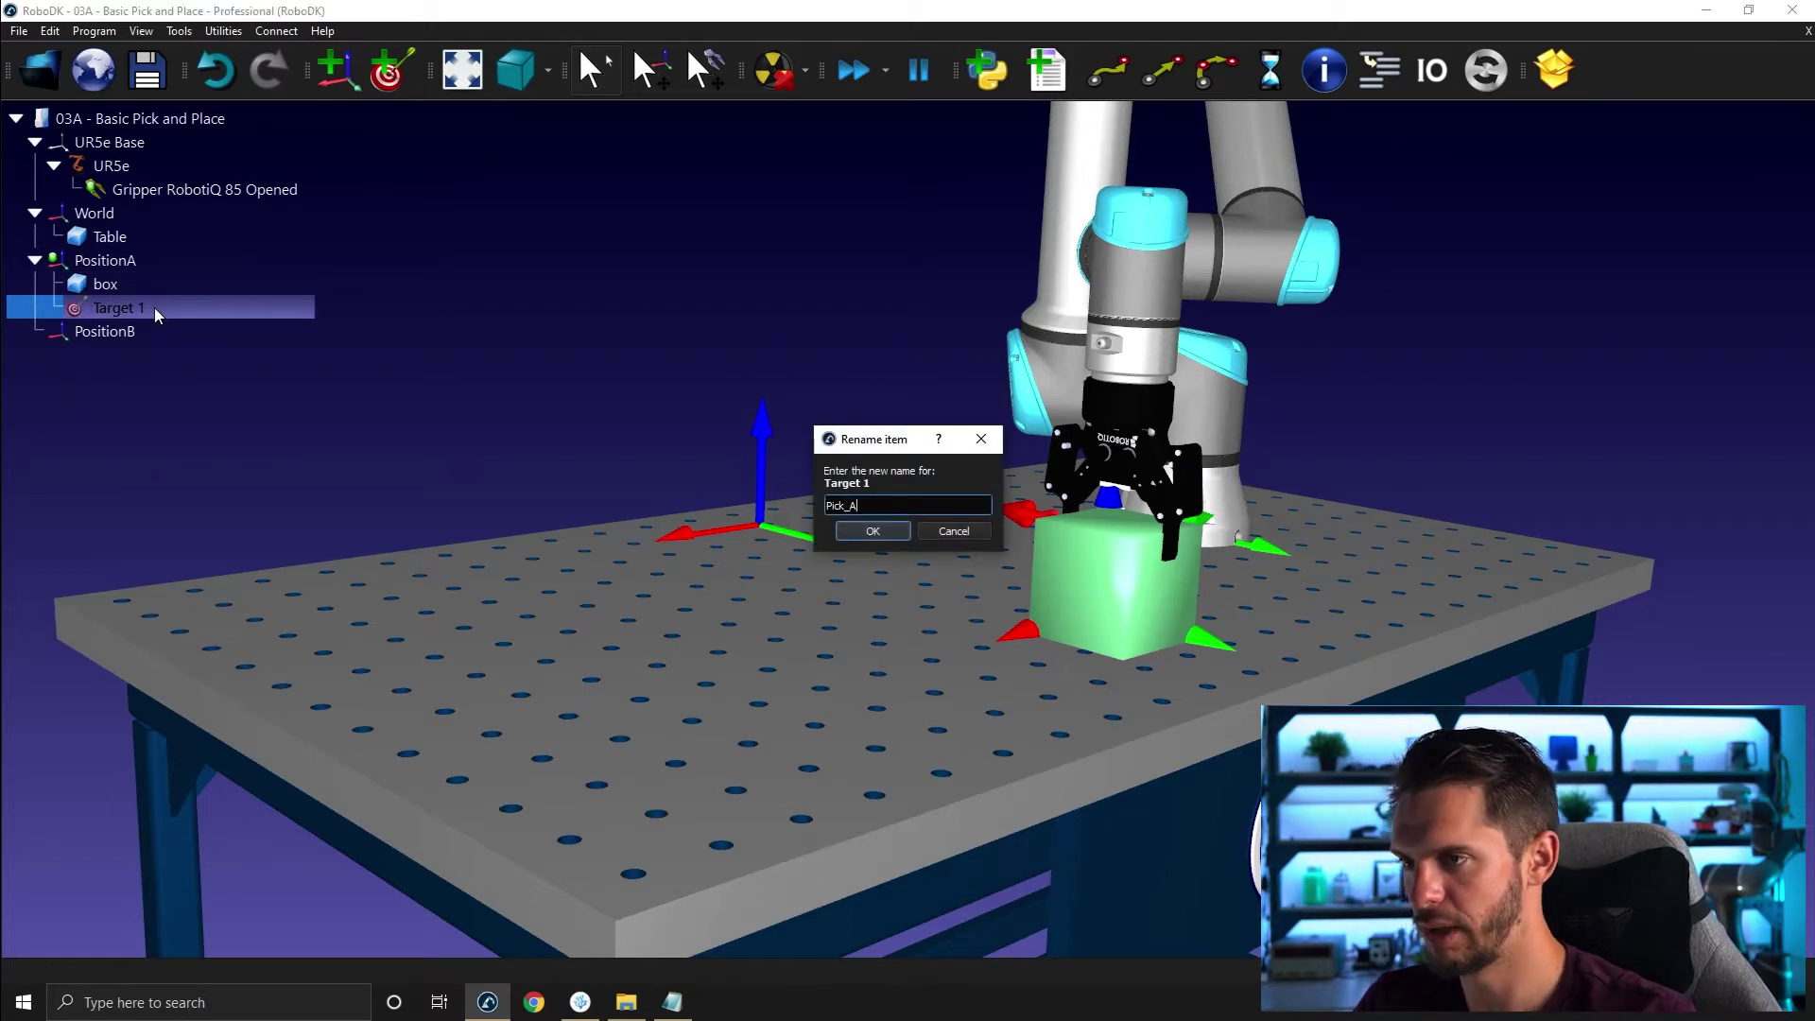
{"action": "key", "text": "Return"}
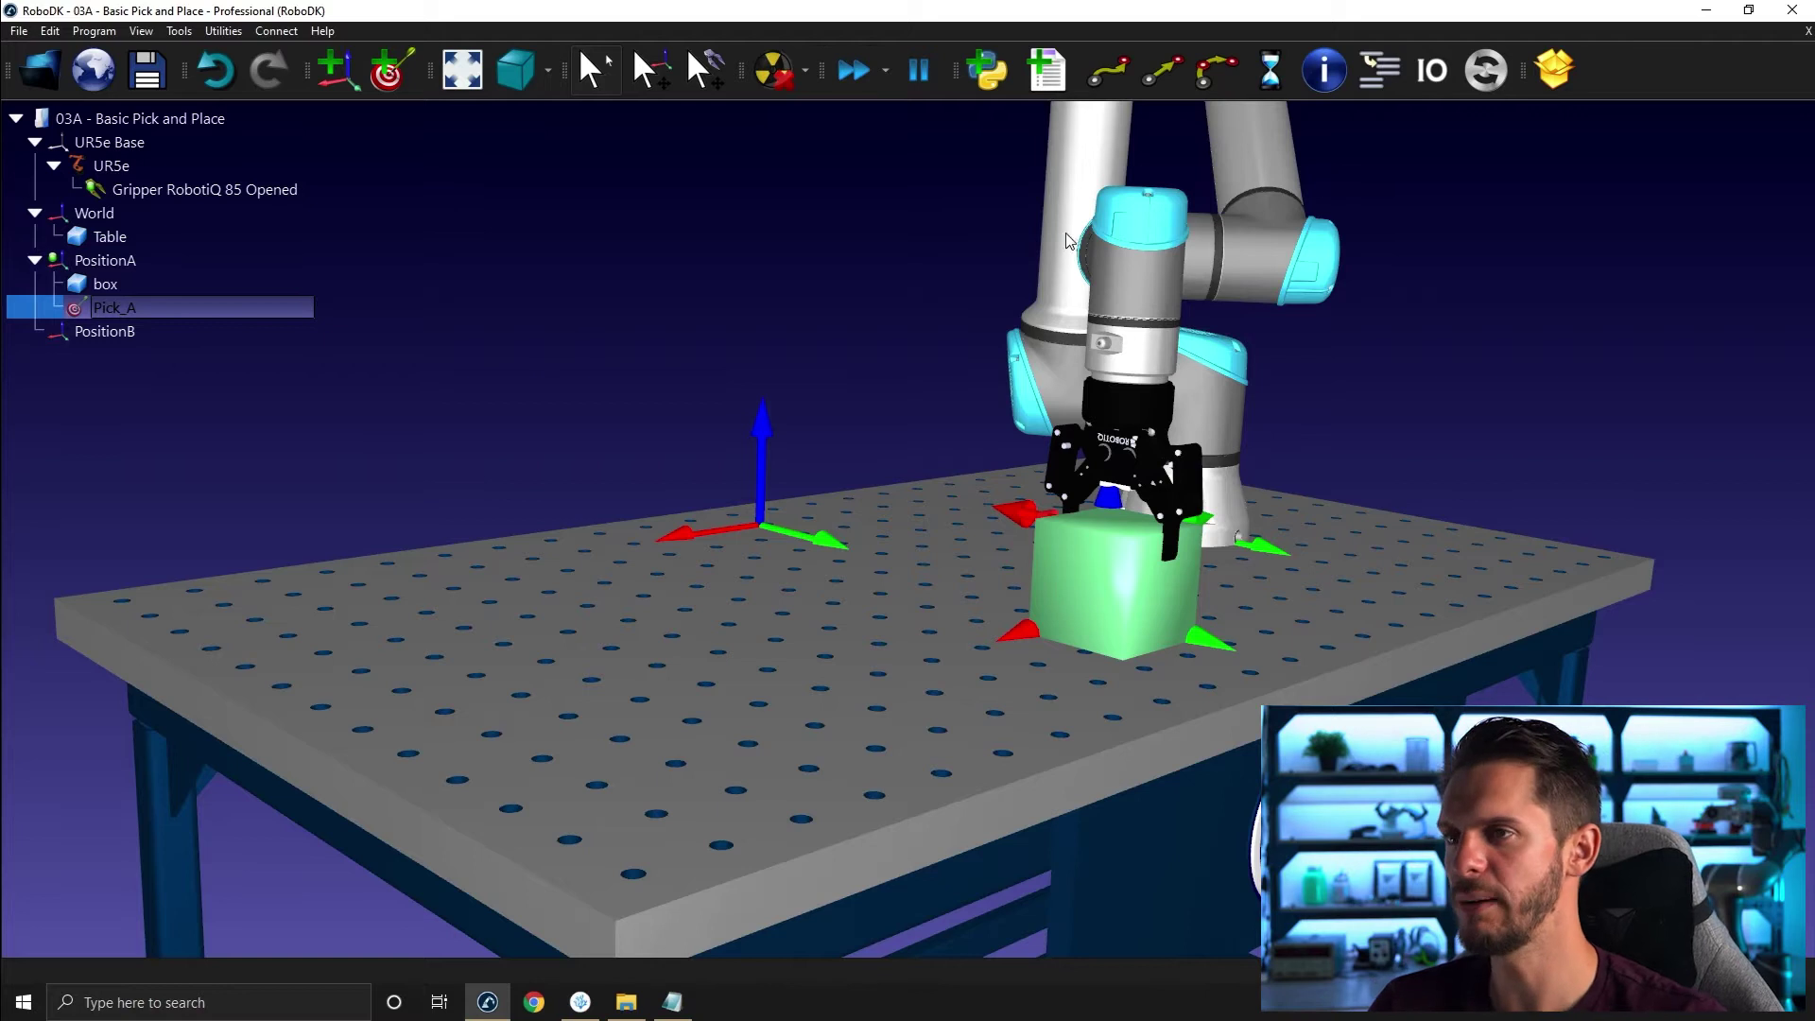
{"action": "double_click", "coordinate": [110, 166]}
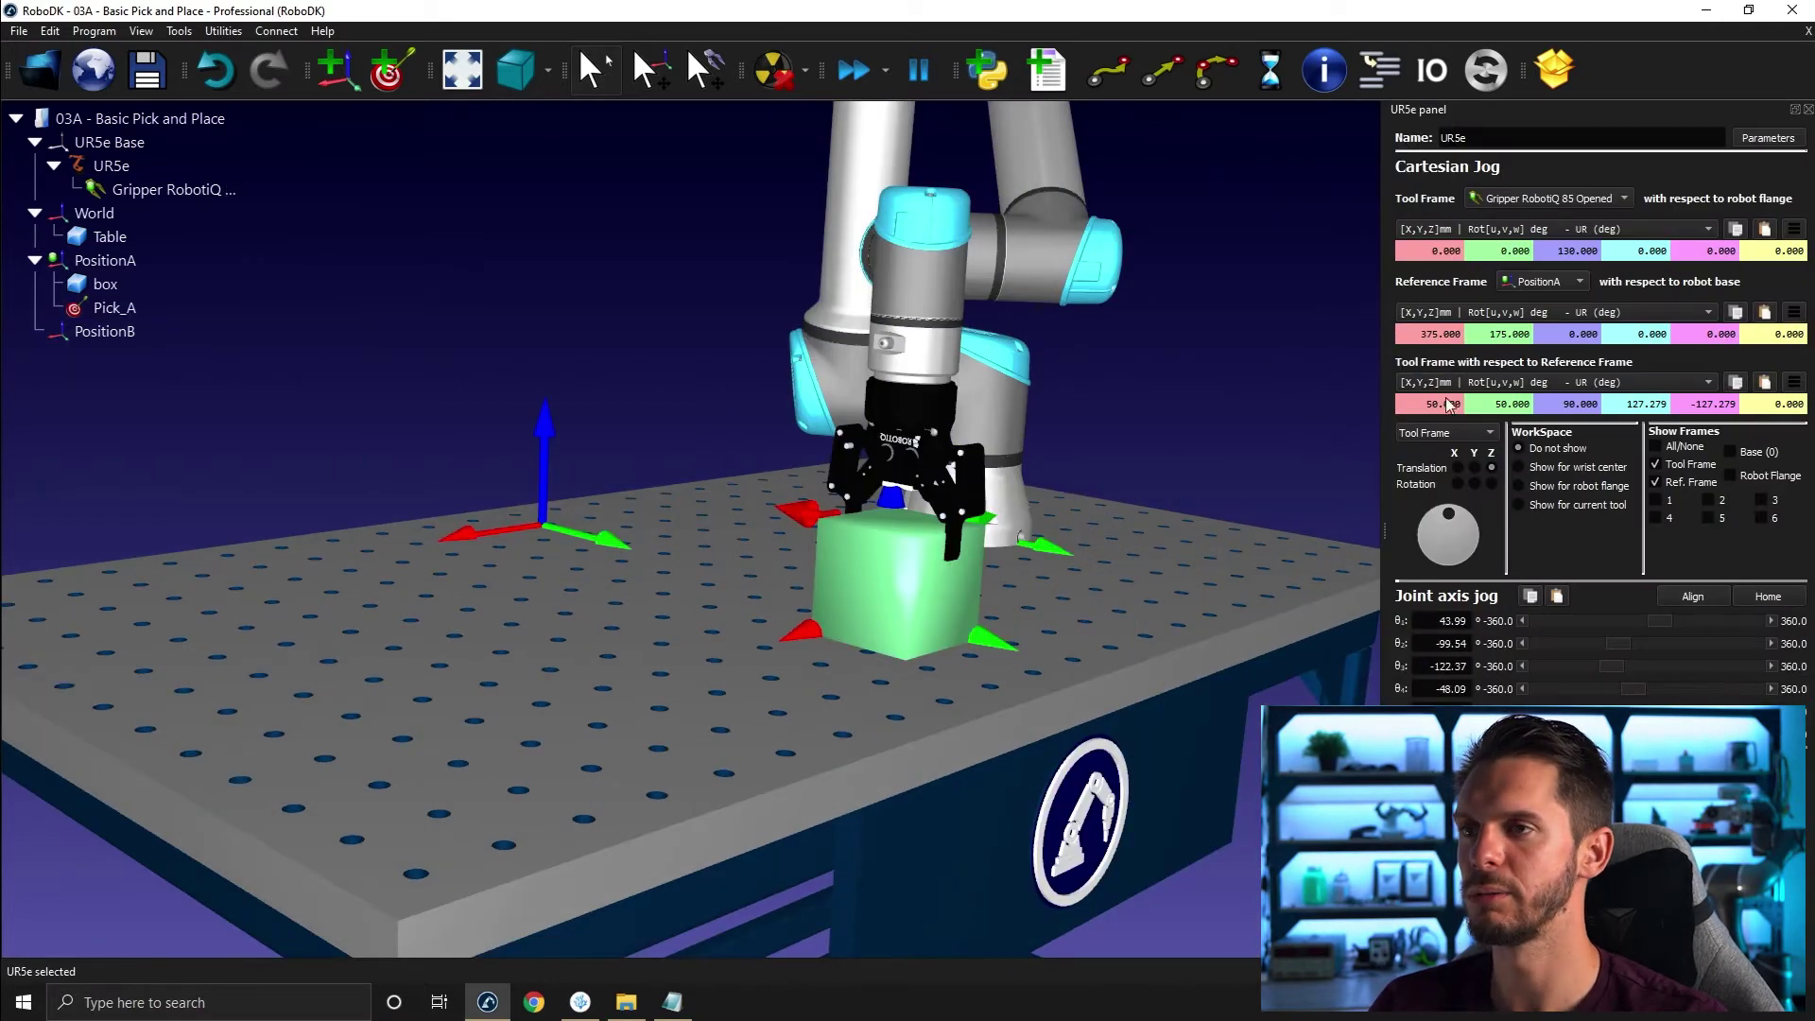
Raise the tool to Z 200 and teach that pose as target App_A.
{"action": "type", "text": "200"}
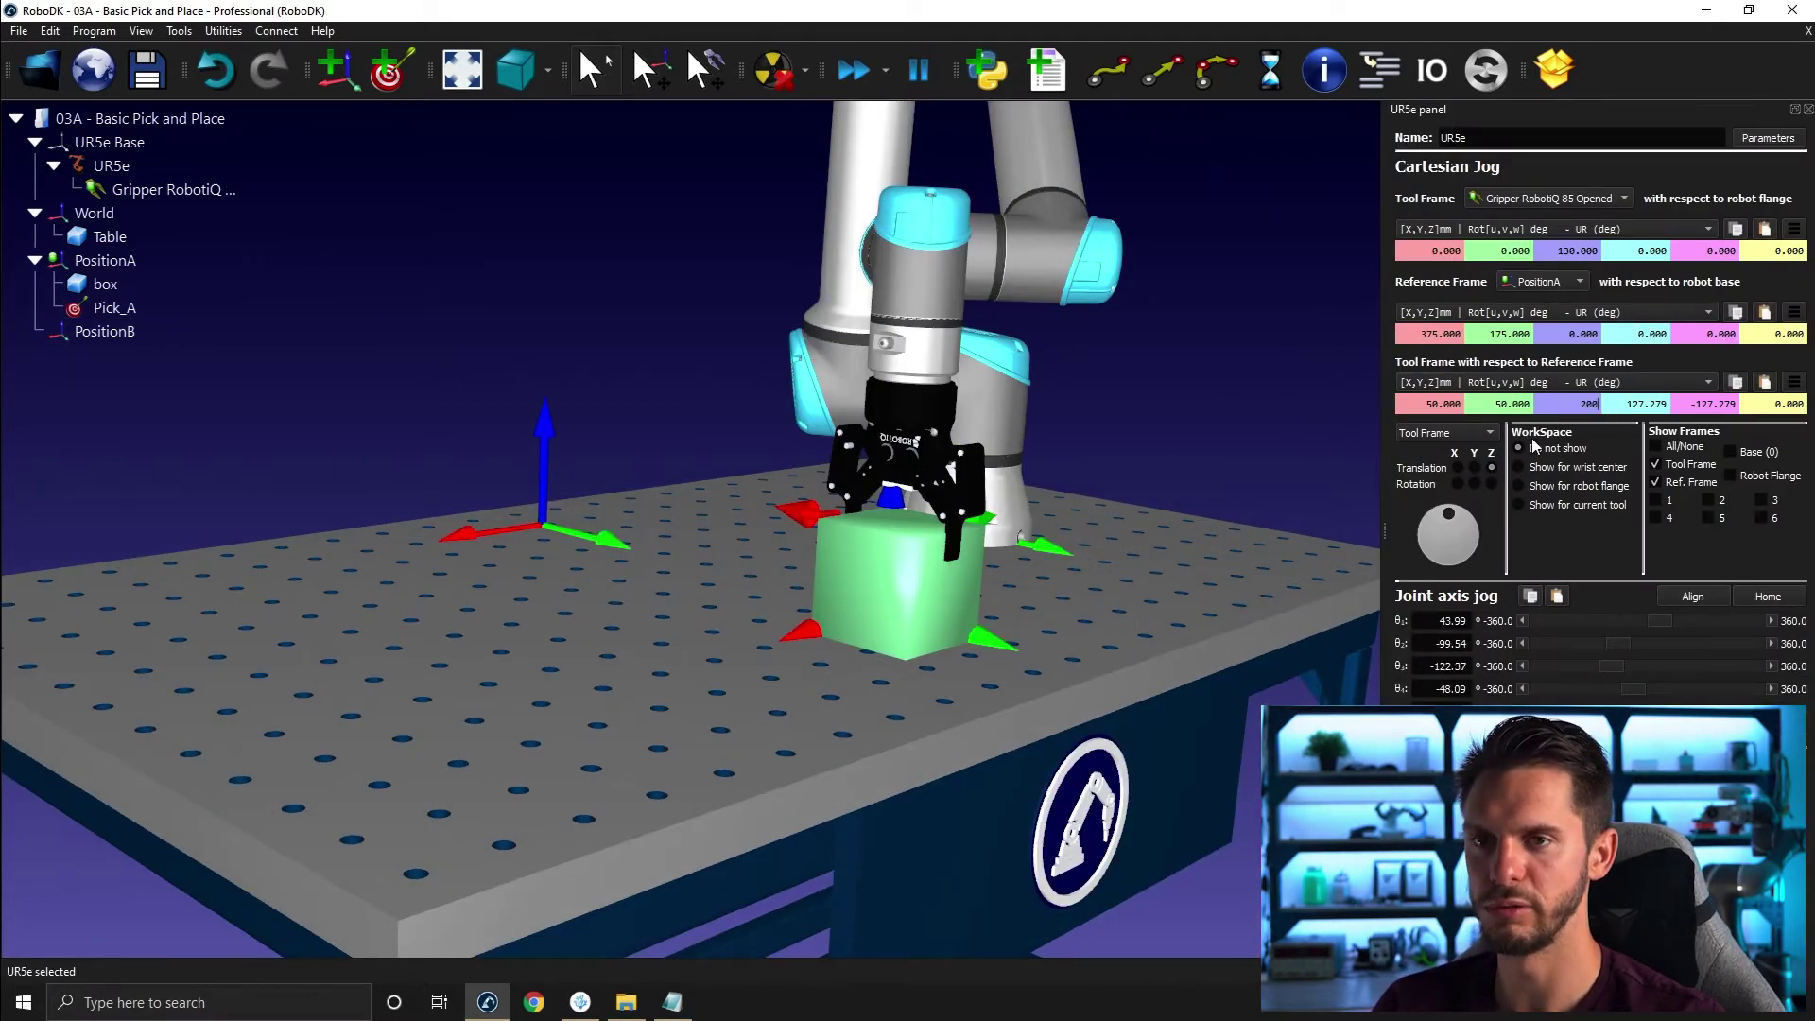
{"action": "key", "text": "Return"}
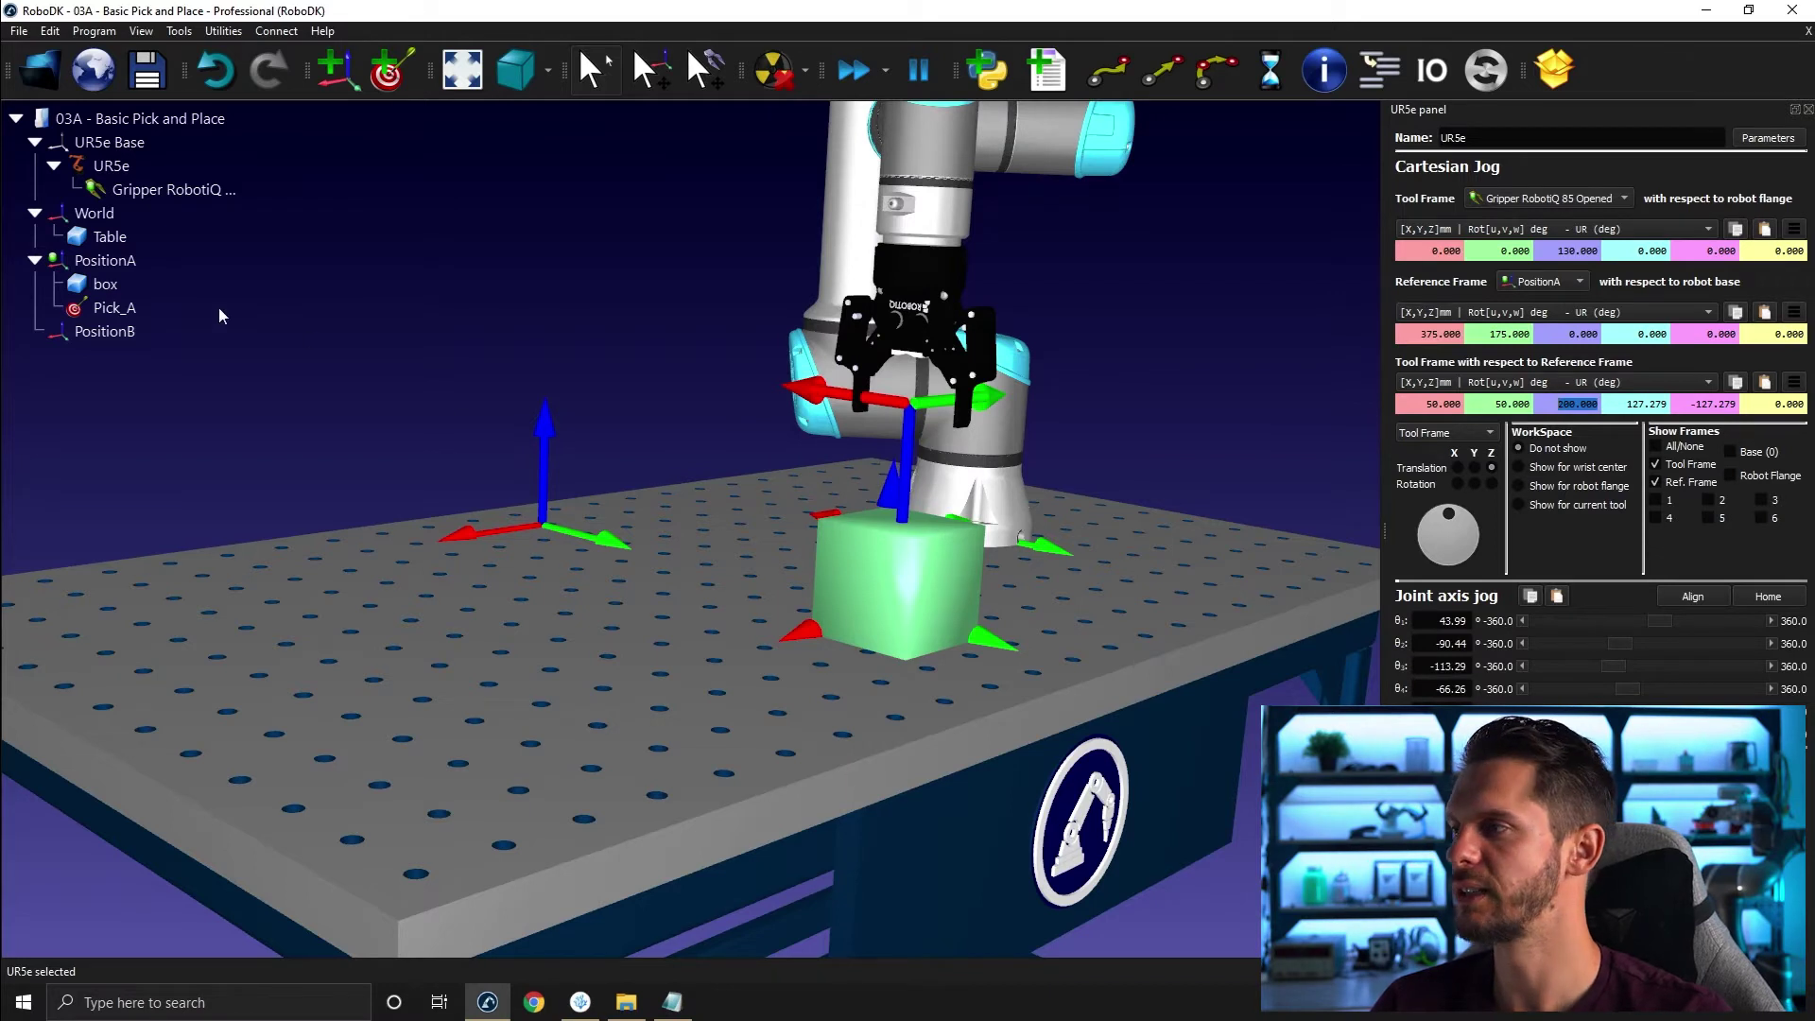
{"action": "left_click", "coordinate": [387, 69]}
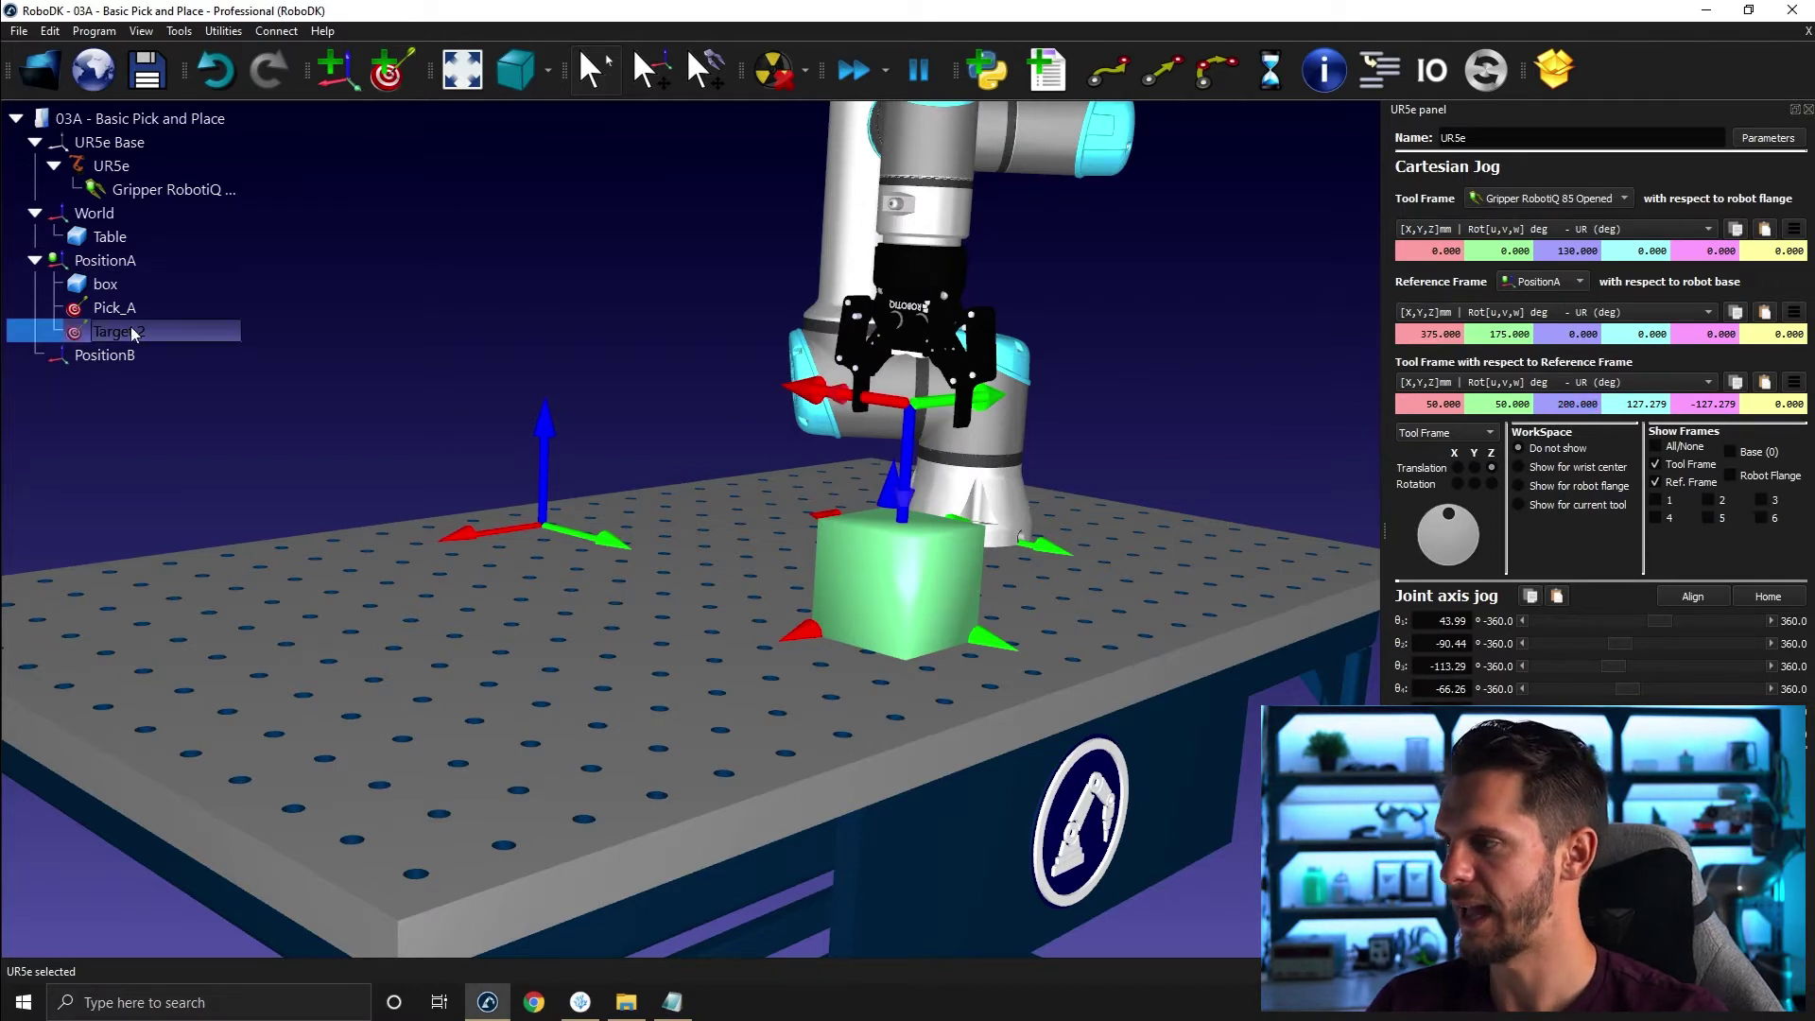
{"action": "key", "text": "F2"}
{"action": "type", "text": "App"}
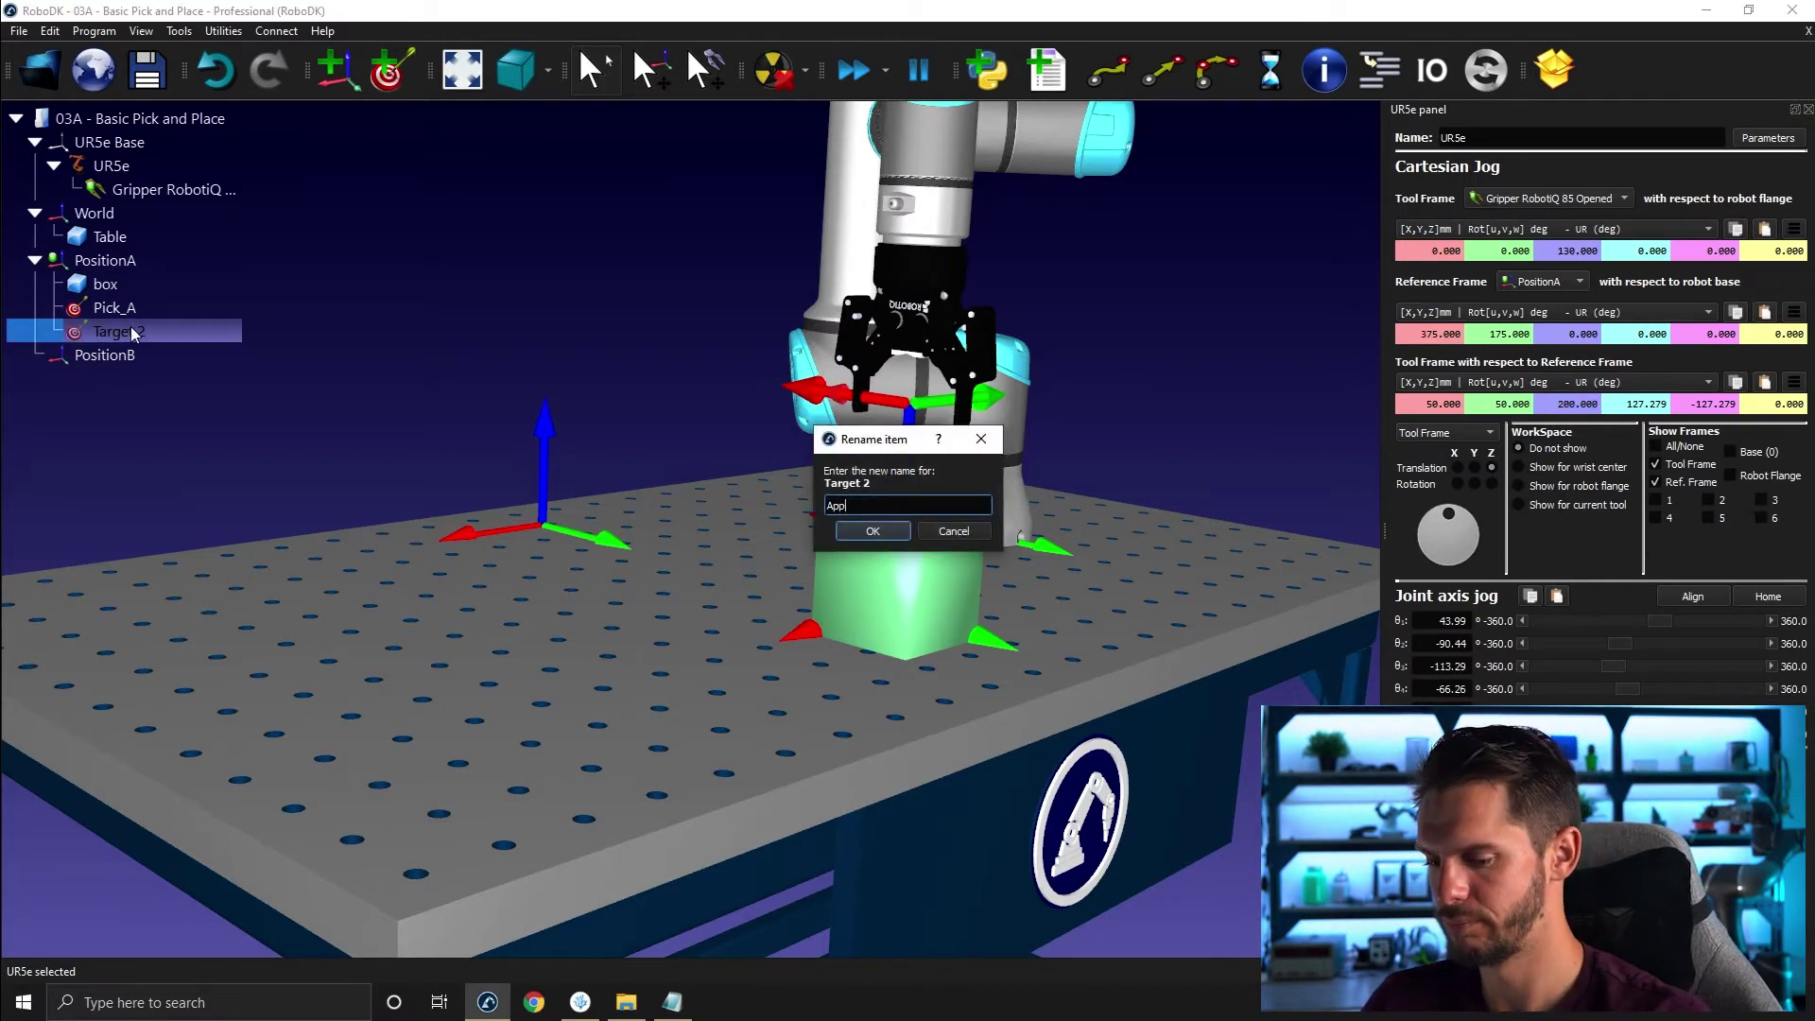
{"action": "type", "text": "lA"}
{"action": "key", "text": "Return"}
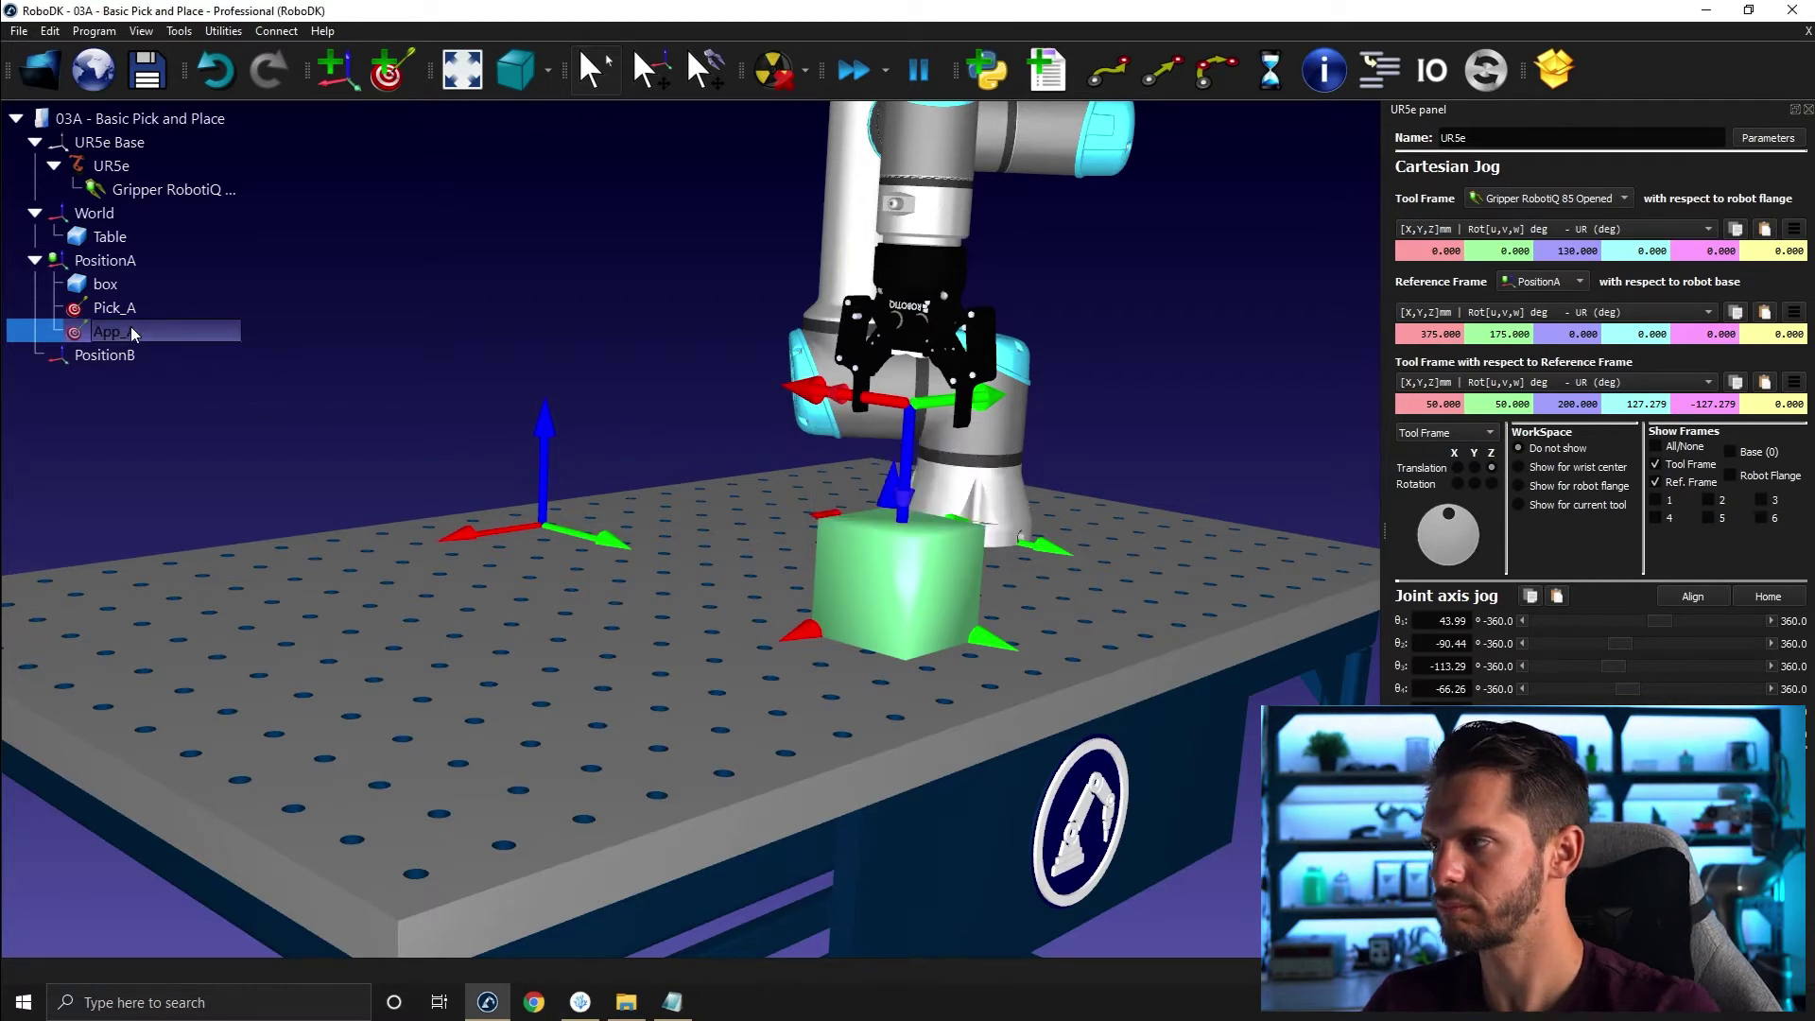
{"action": "left_click", "coordinate": [618, 302]}
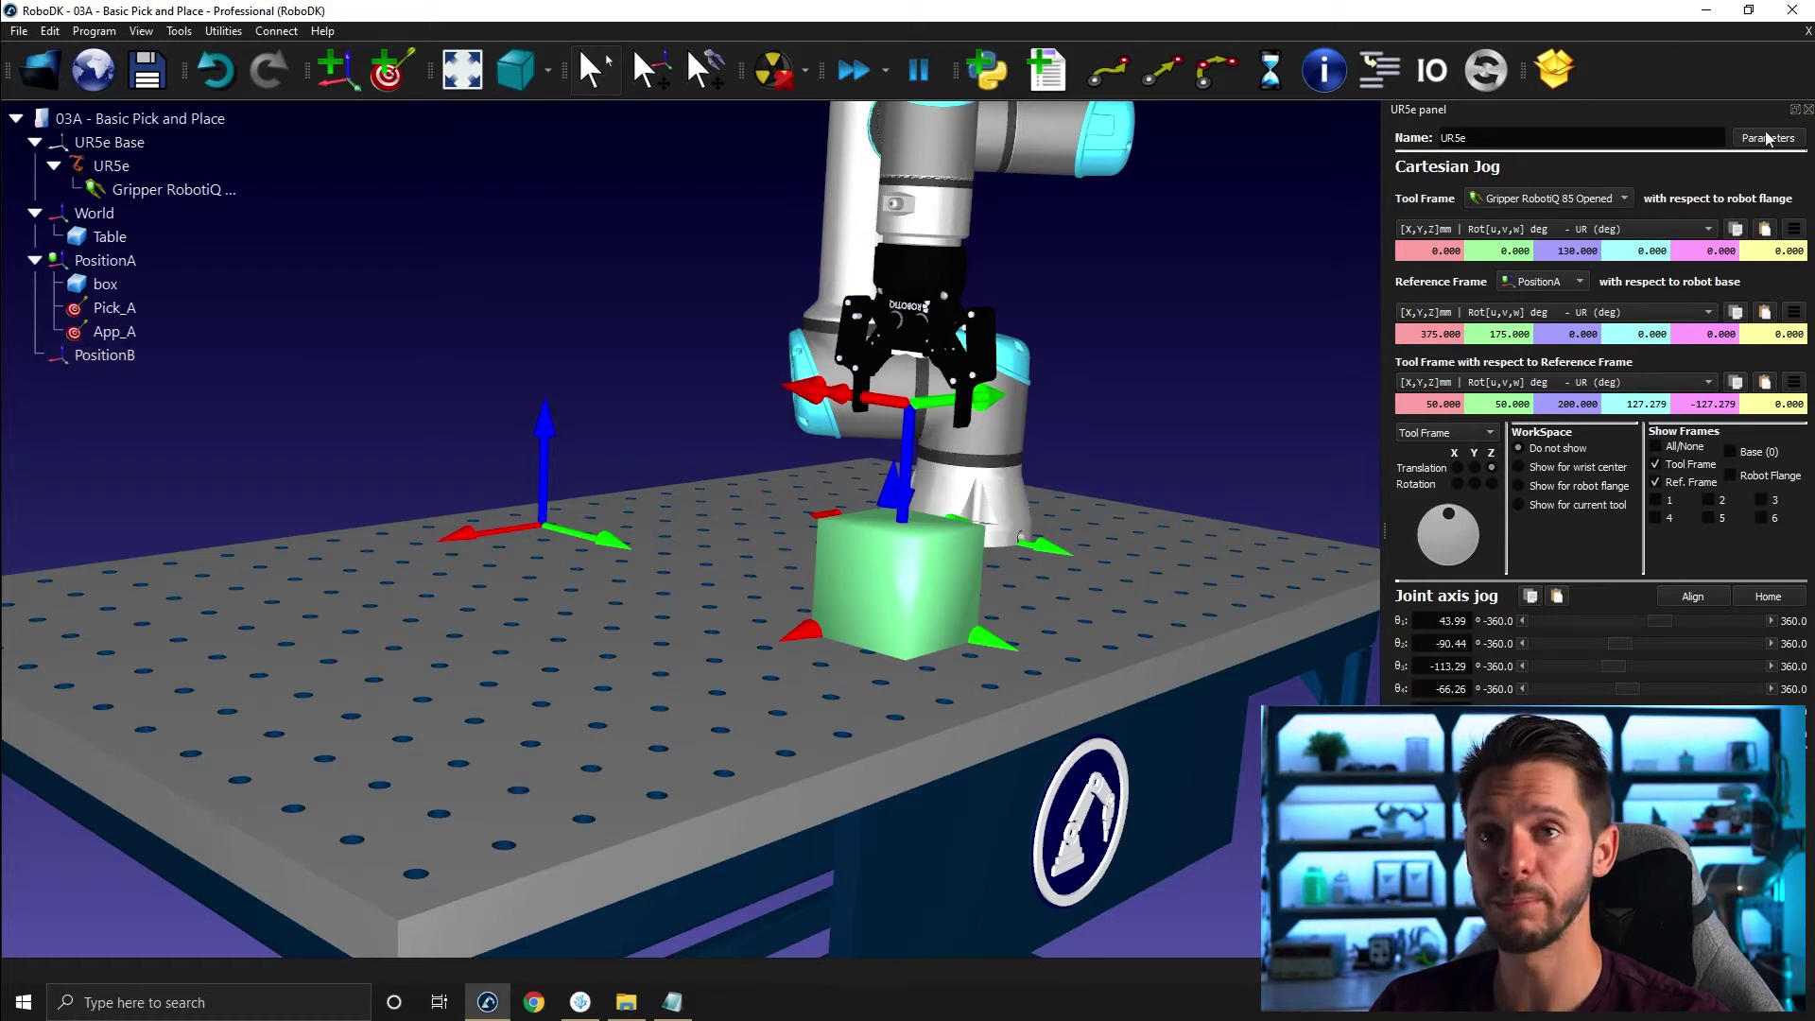
Close the robot panel and create a new program named PickA.
{"action": "left_click", "coordinate": [1806, 109]}
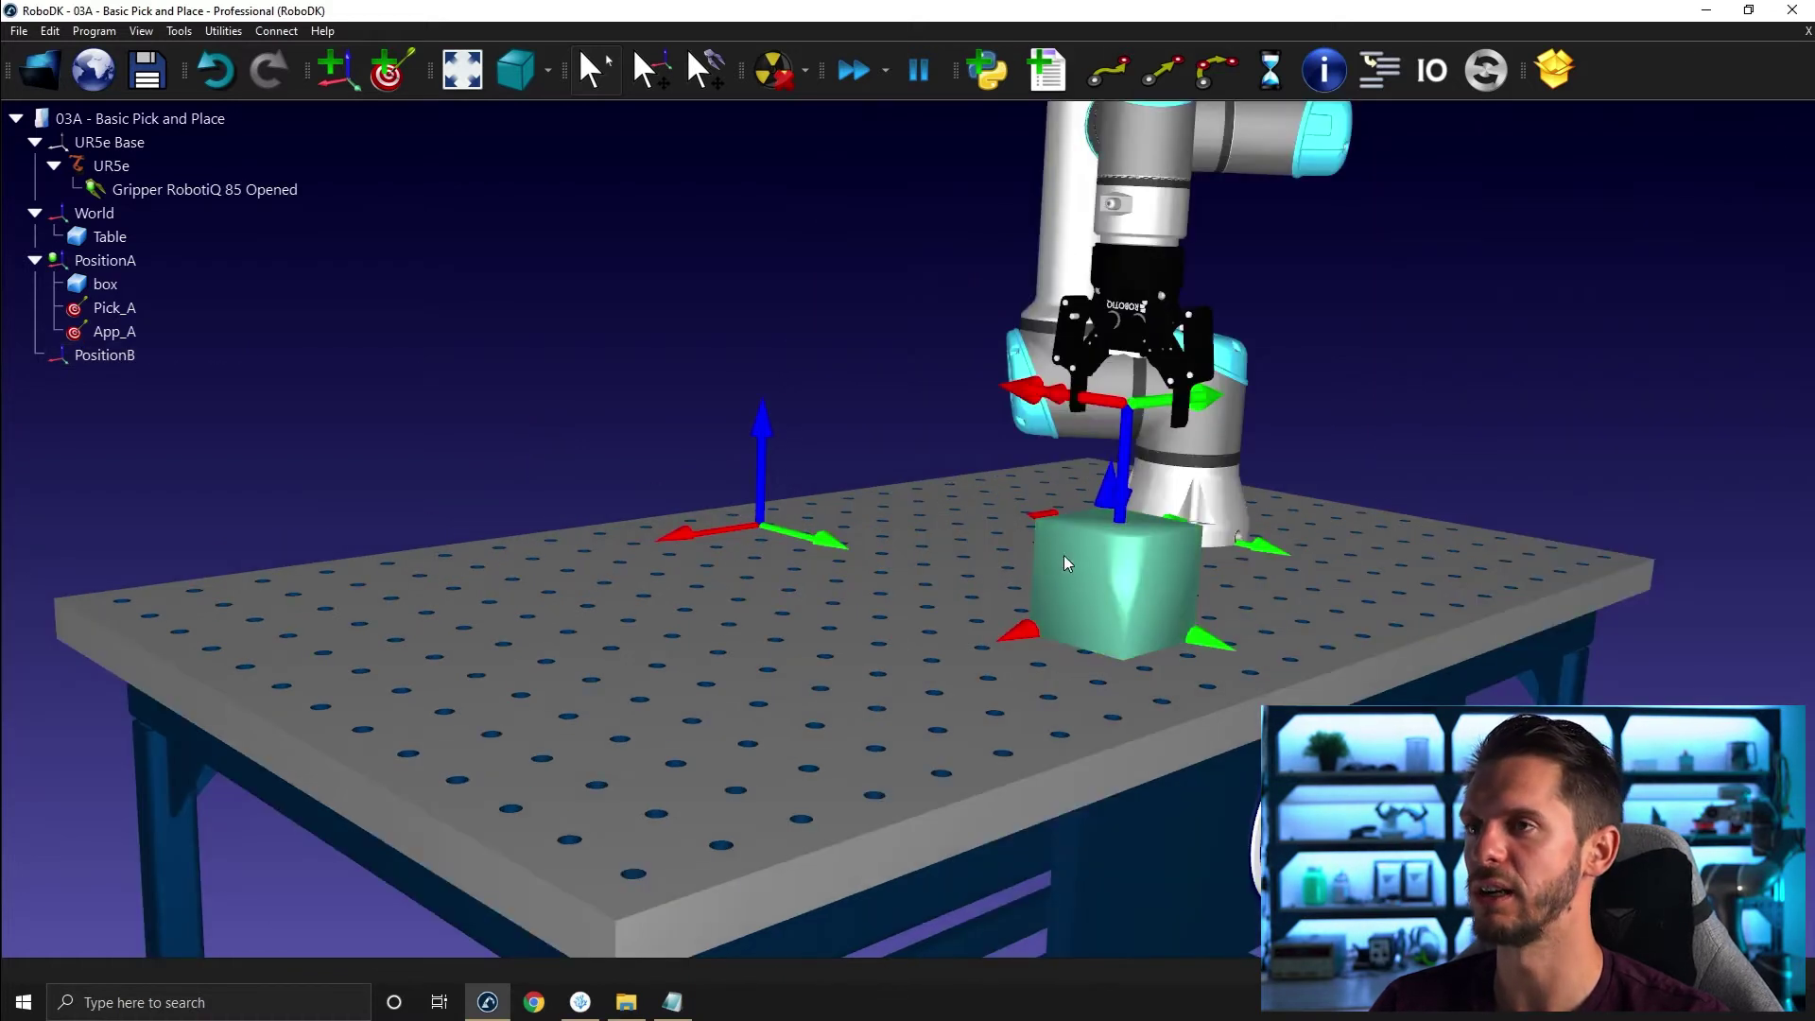
{"action": "left_click", "coordinate": [1043, 66]}
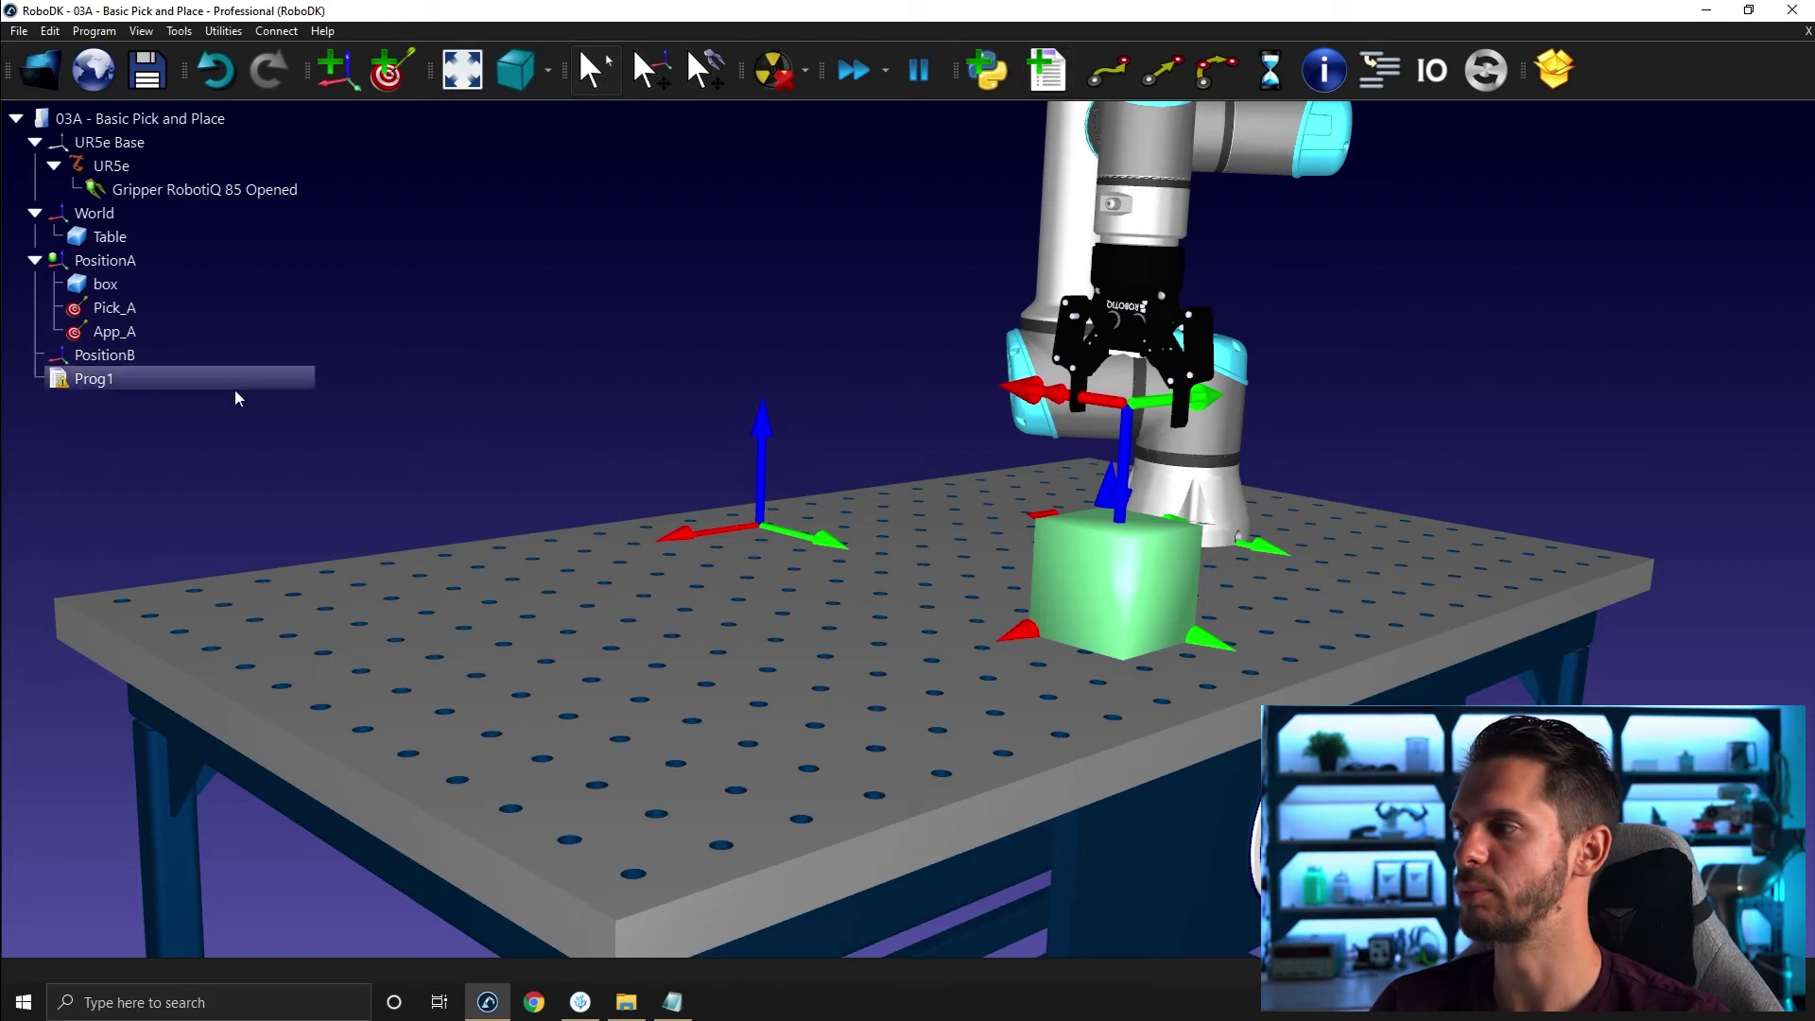
{"action": "left_click", "coordinate": [202, 388]}
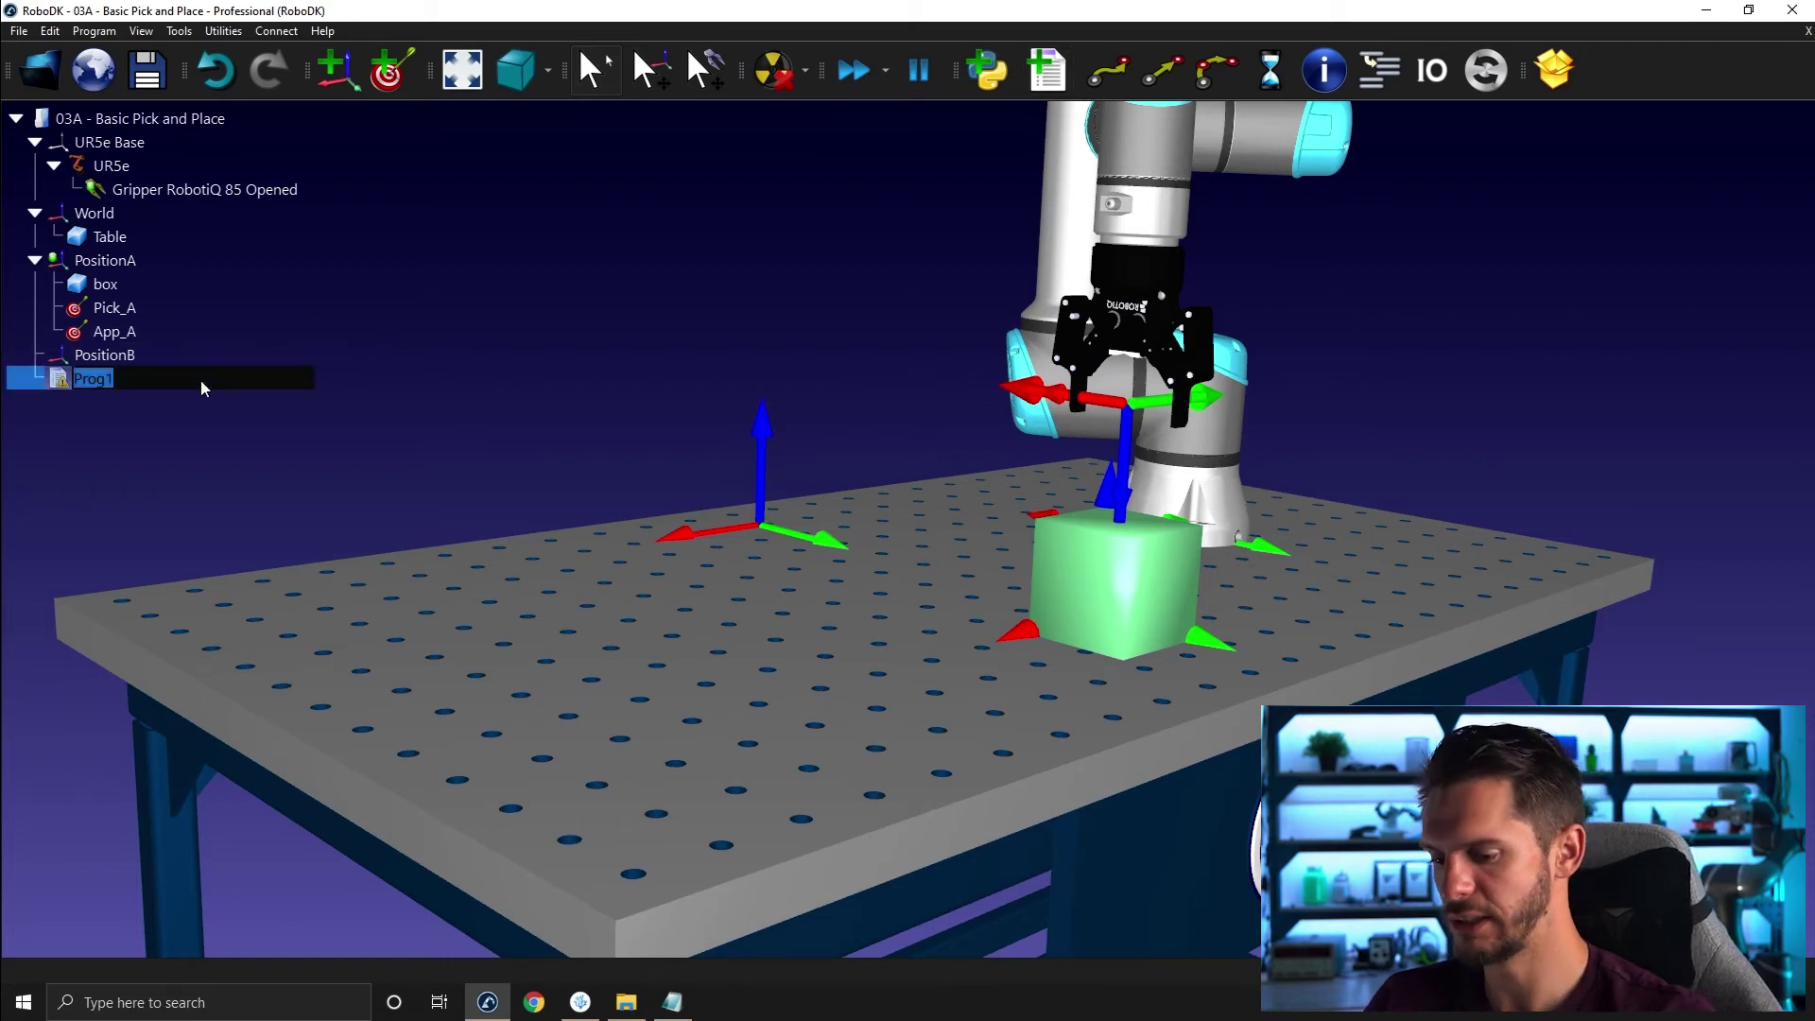
{"action": "type", "text": "Pick"}
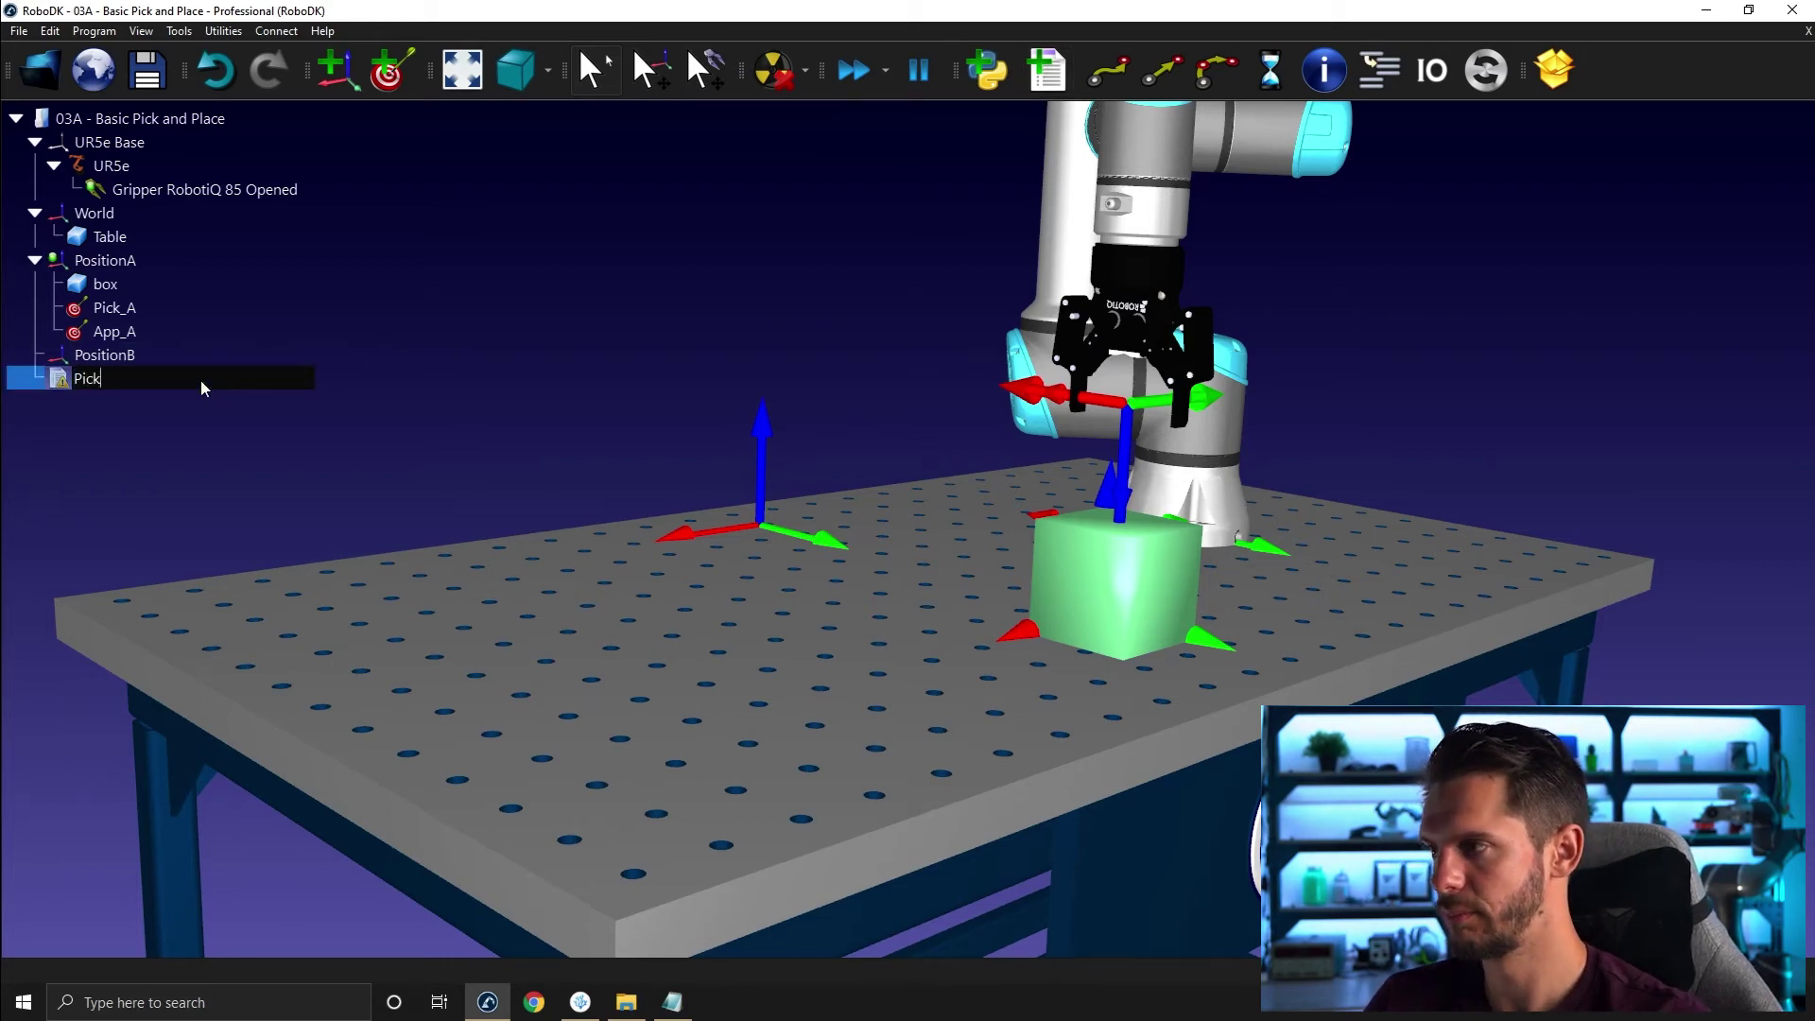
{"action": "type", "text": "A"}
{"action": "key", "text": "Return"}
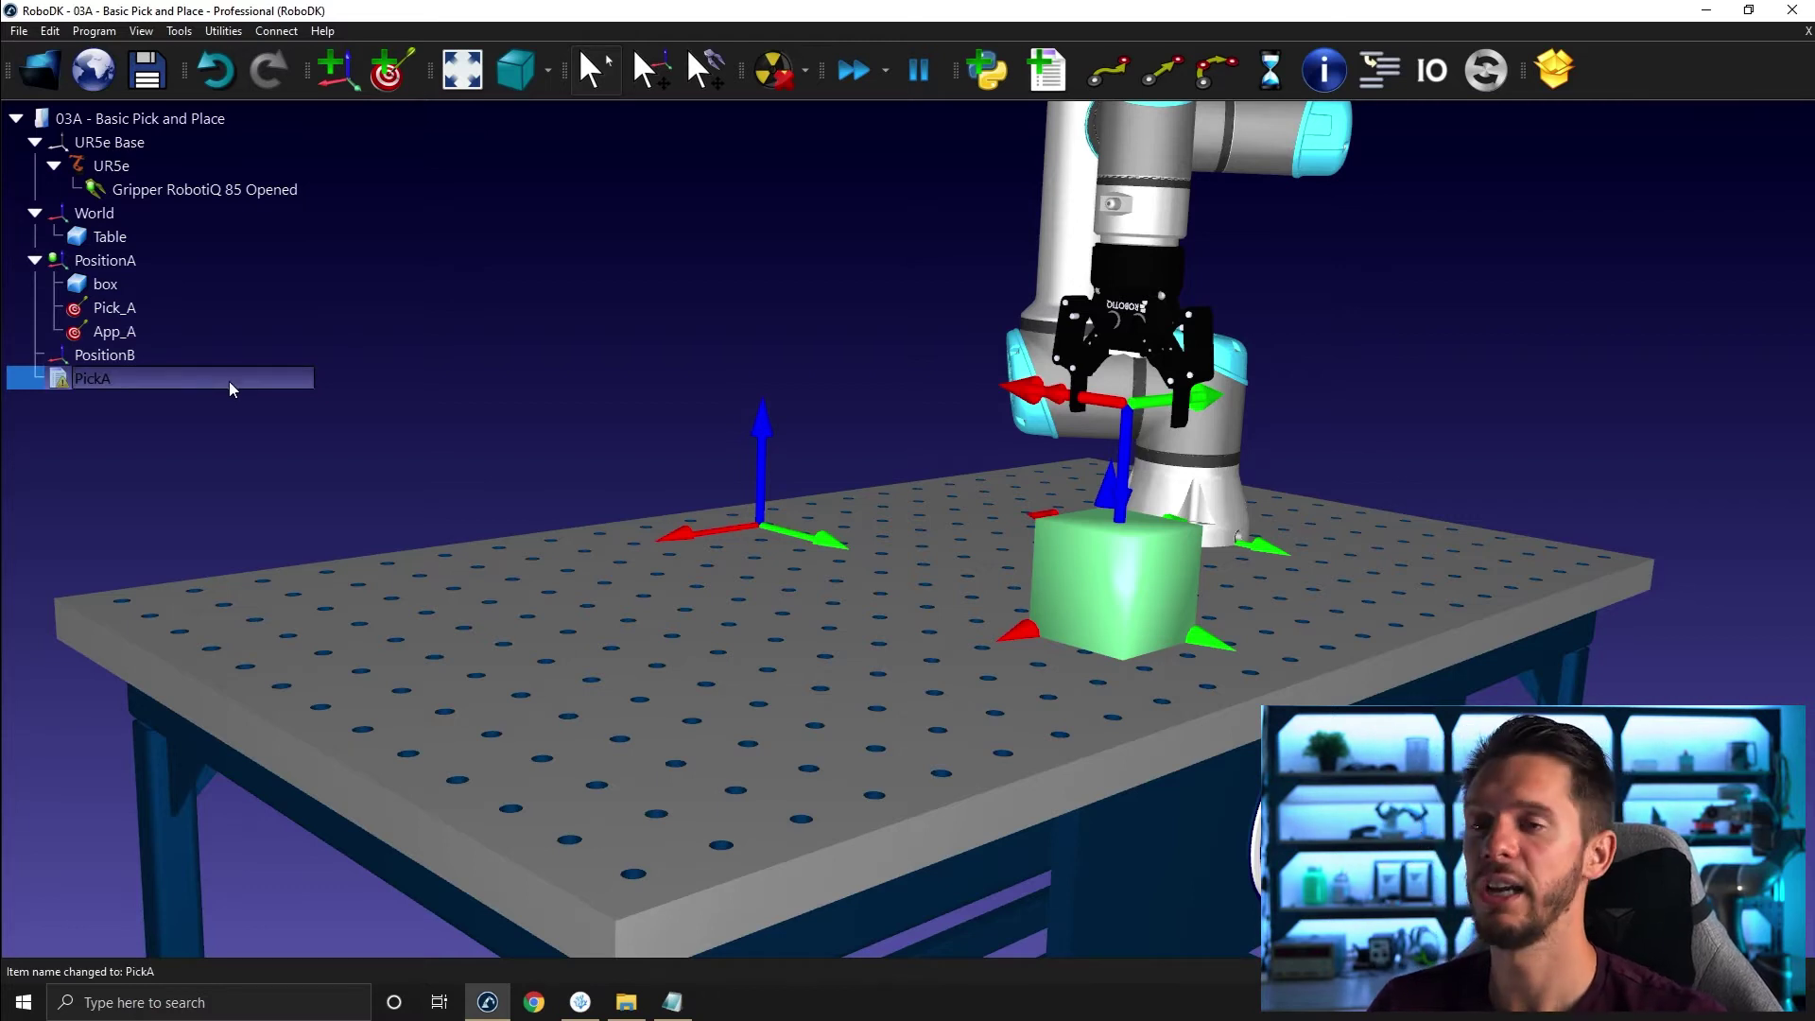
Add a MoveJ to App_A and a MoveL to Pick_A in PickA.
{"action": "left_click", "coordinate": [246, 328], "text": "ctrl"}
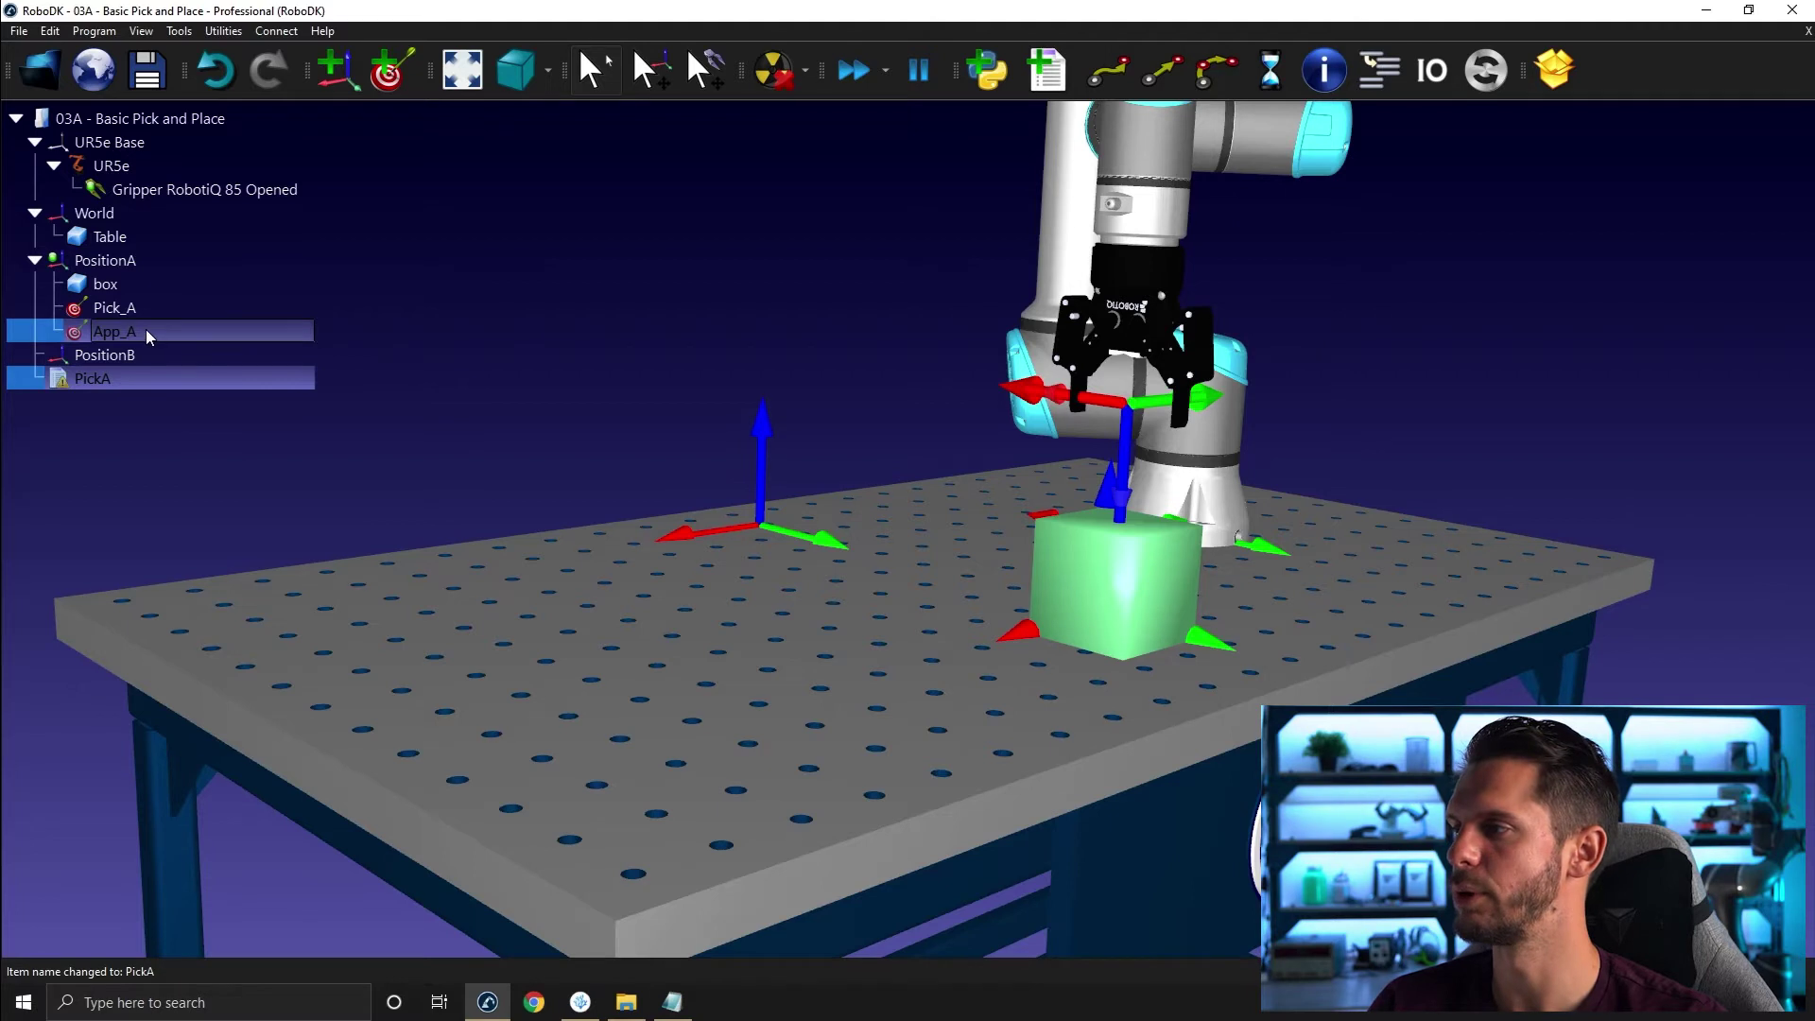
{"action": "left_click", "coordinate": [1107, 72]}
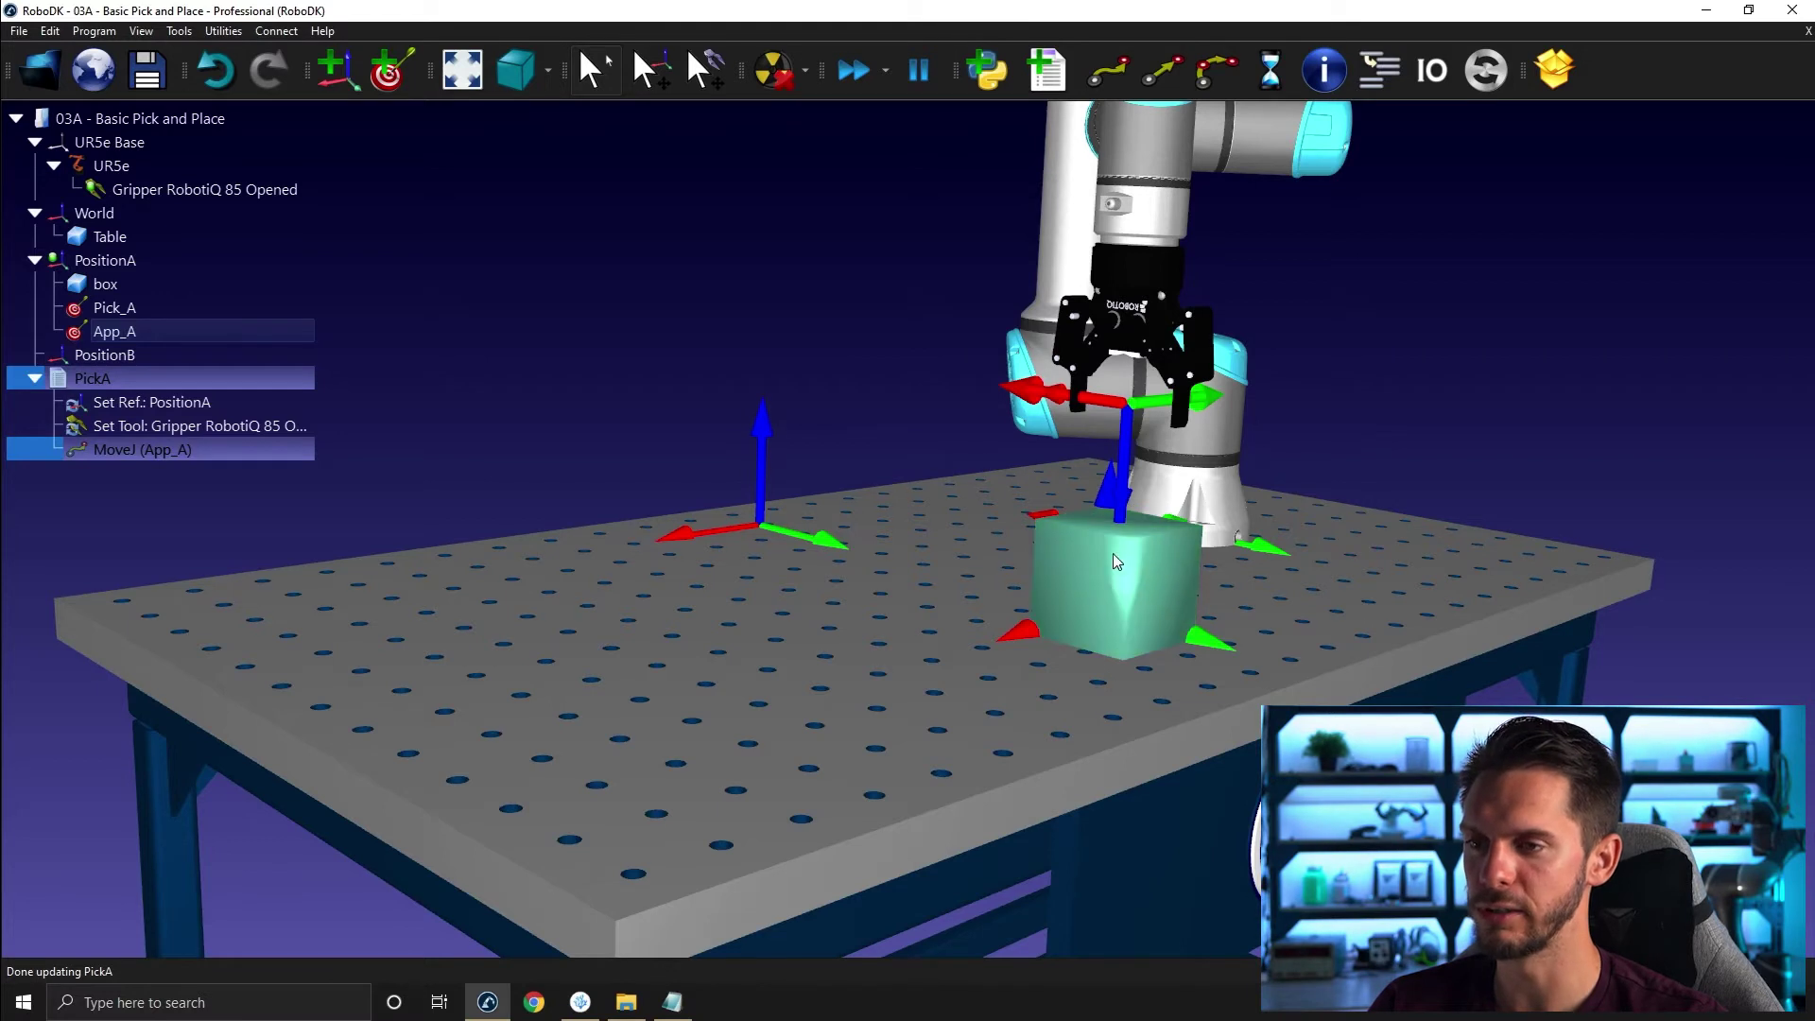
{"action": "left_click", "coordinate": [163, 308]}
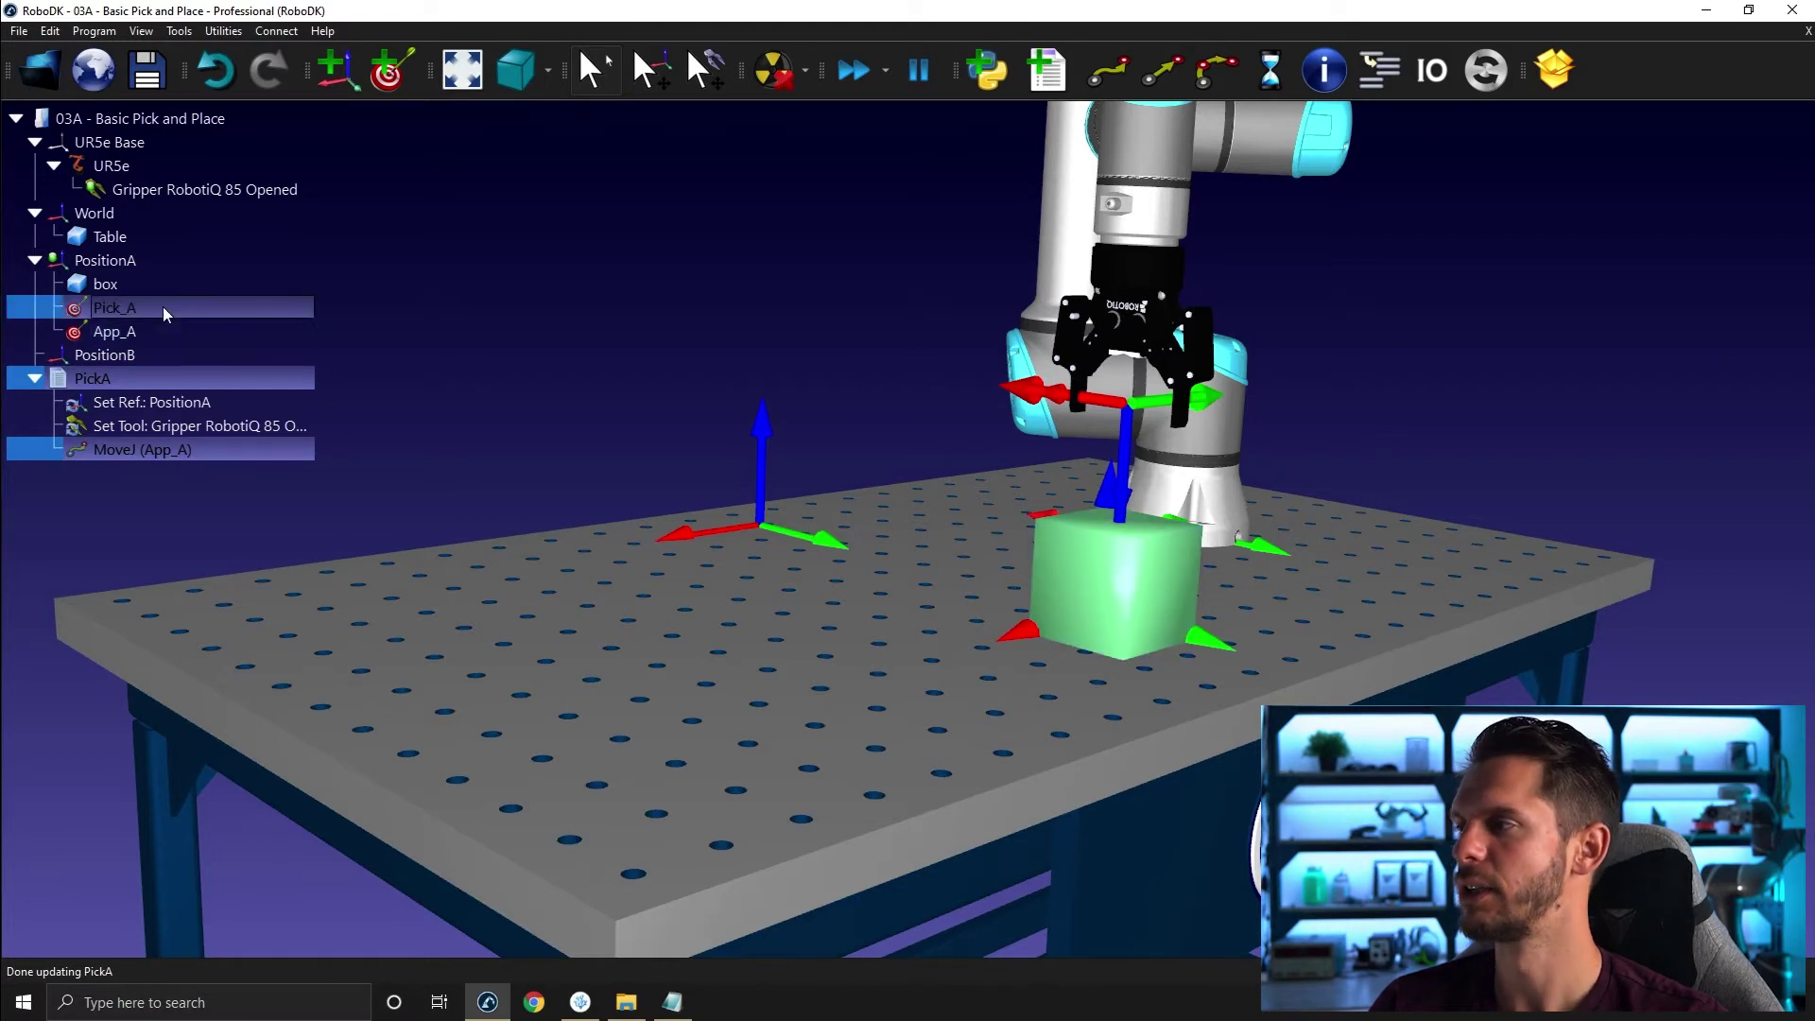
{"action": "left_click", "coordinate": [1160, 70]}
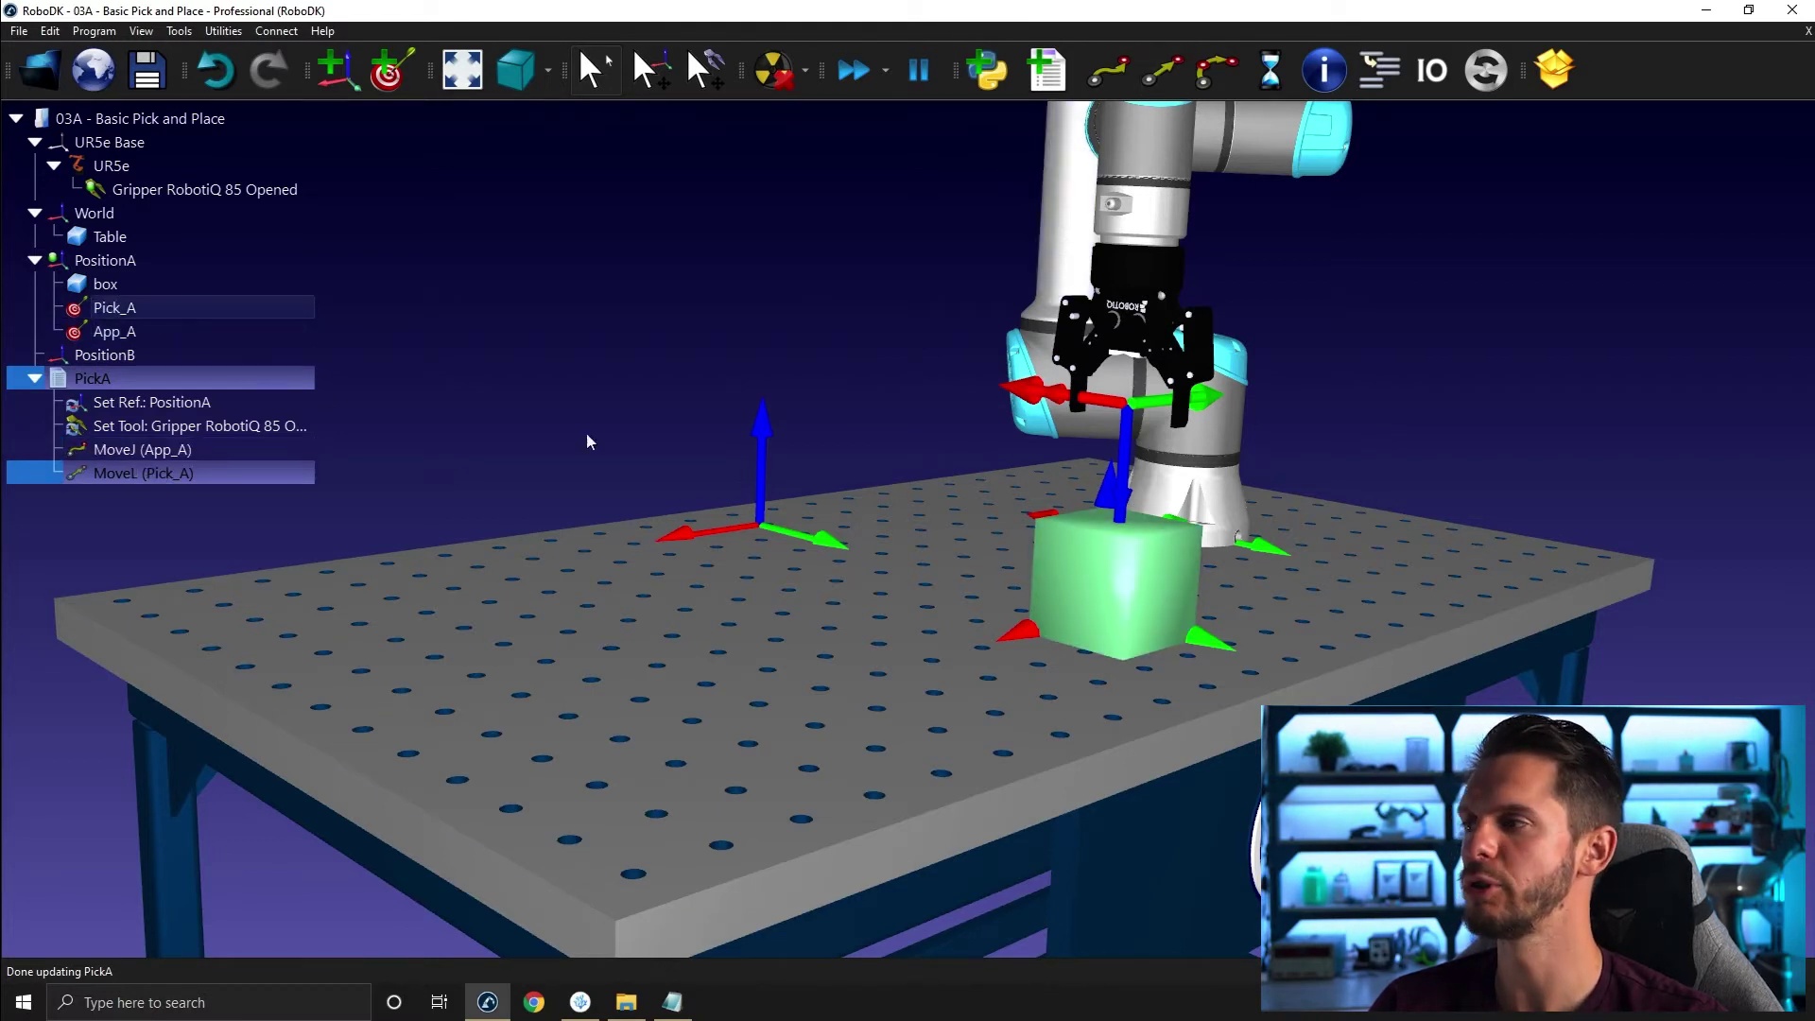
Test-run PickA, then run it again after moving the gripper away.
{"action": "double_click", "coordinate": [81, 384]}
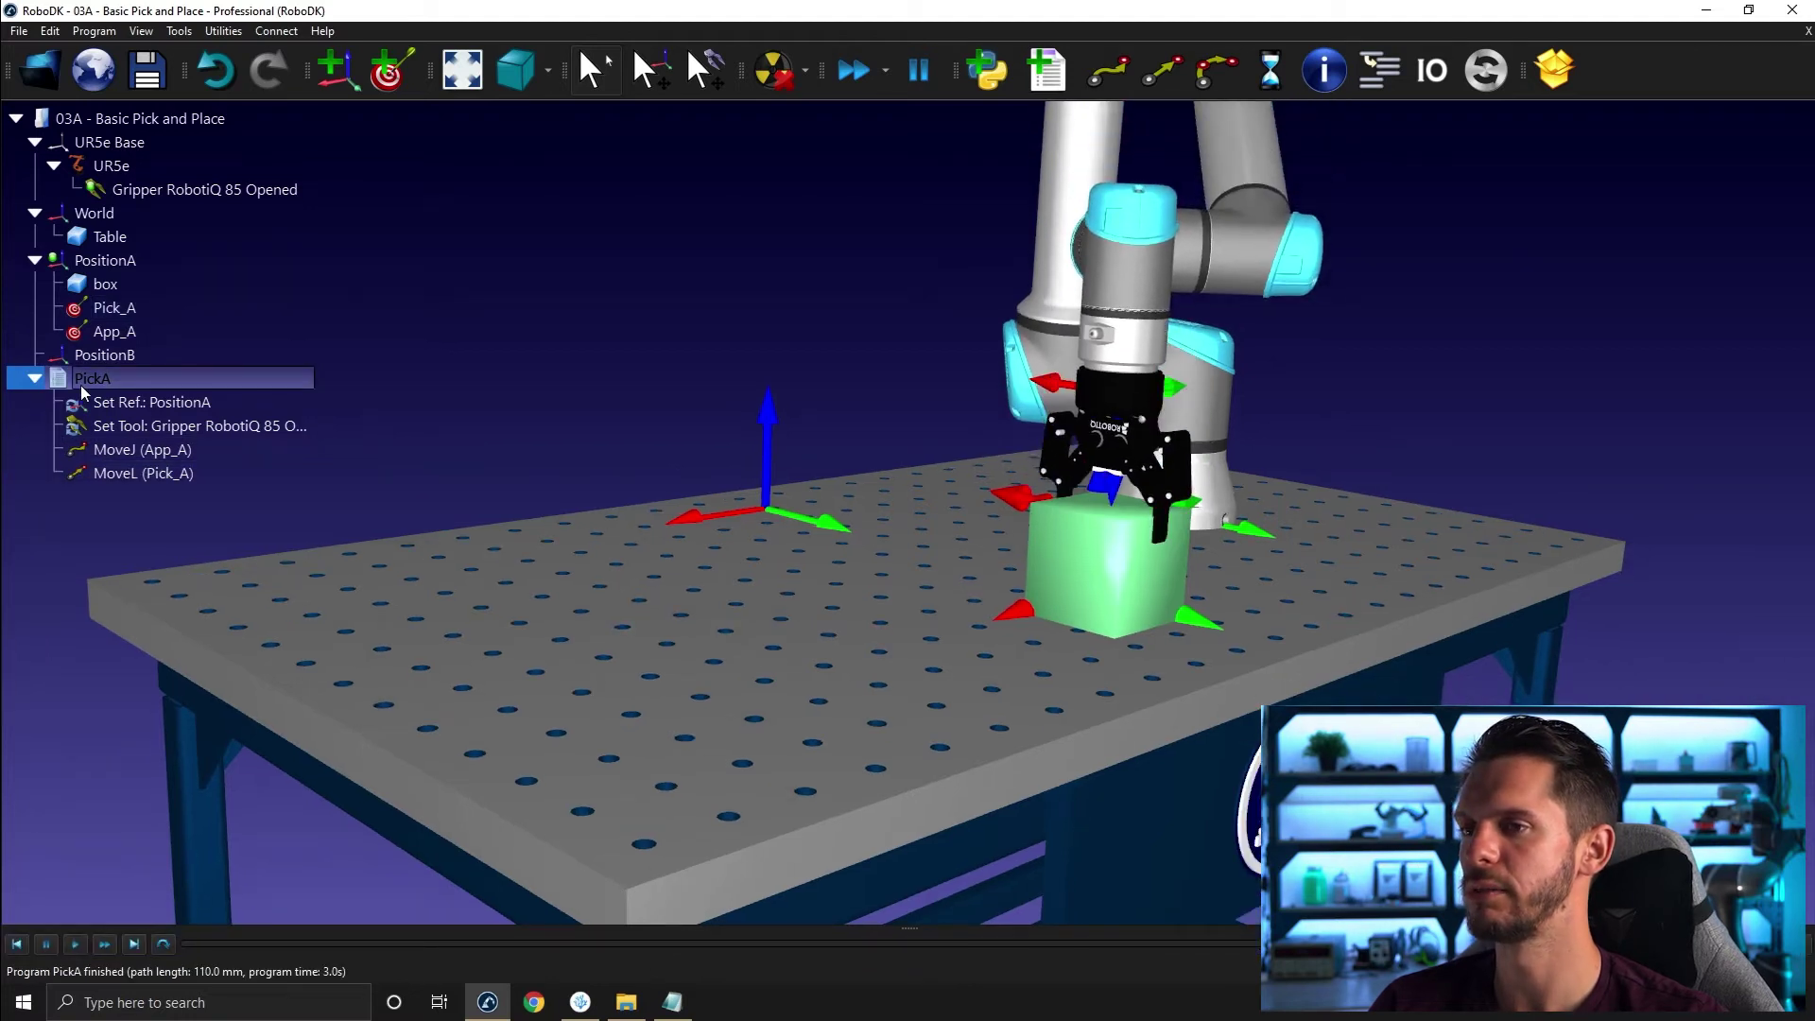
{"action": "left_click_drag", "start_coordinate": [994, 482], "coordinate": [666, 388], "text": "alt+shift"}
{"action": "double_click", "coordinate": [213, 378]}
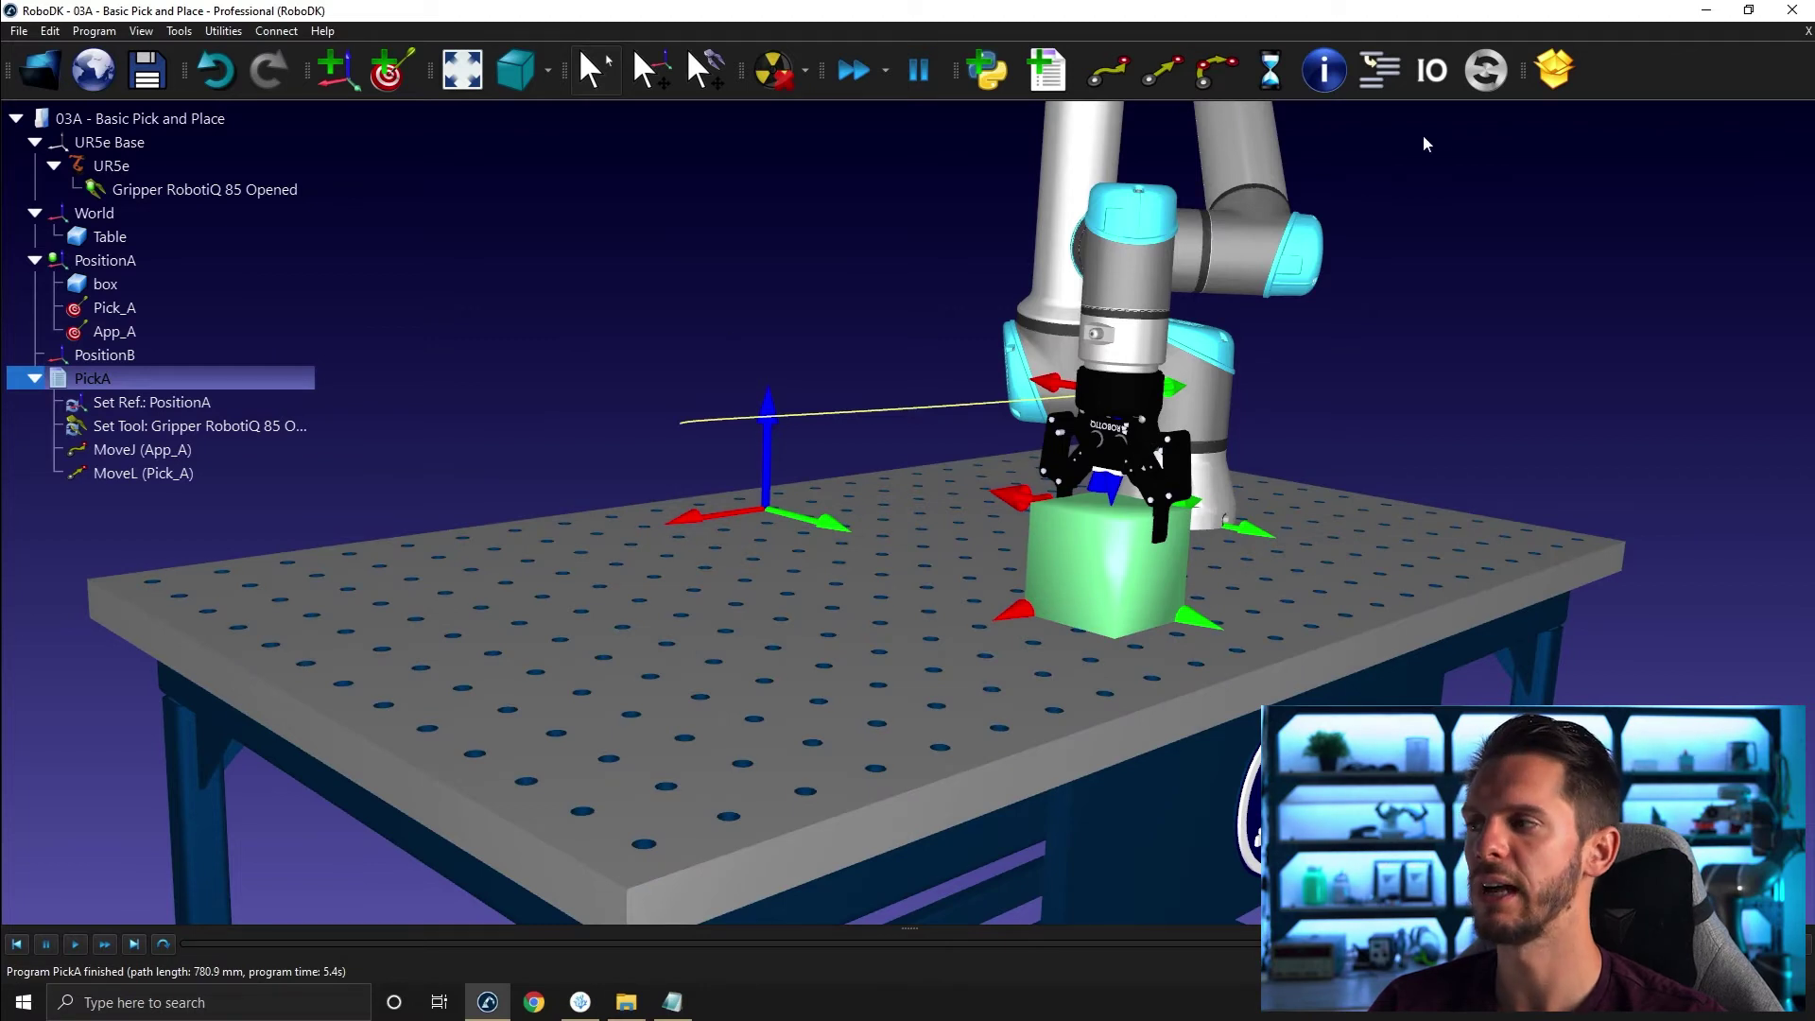
{"action": "left_click", "coordinate": [1482, 72]}
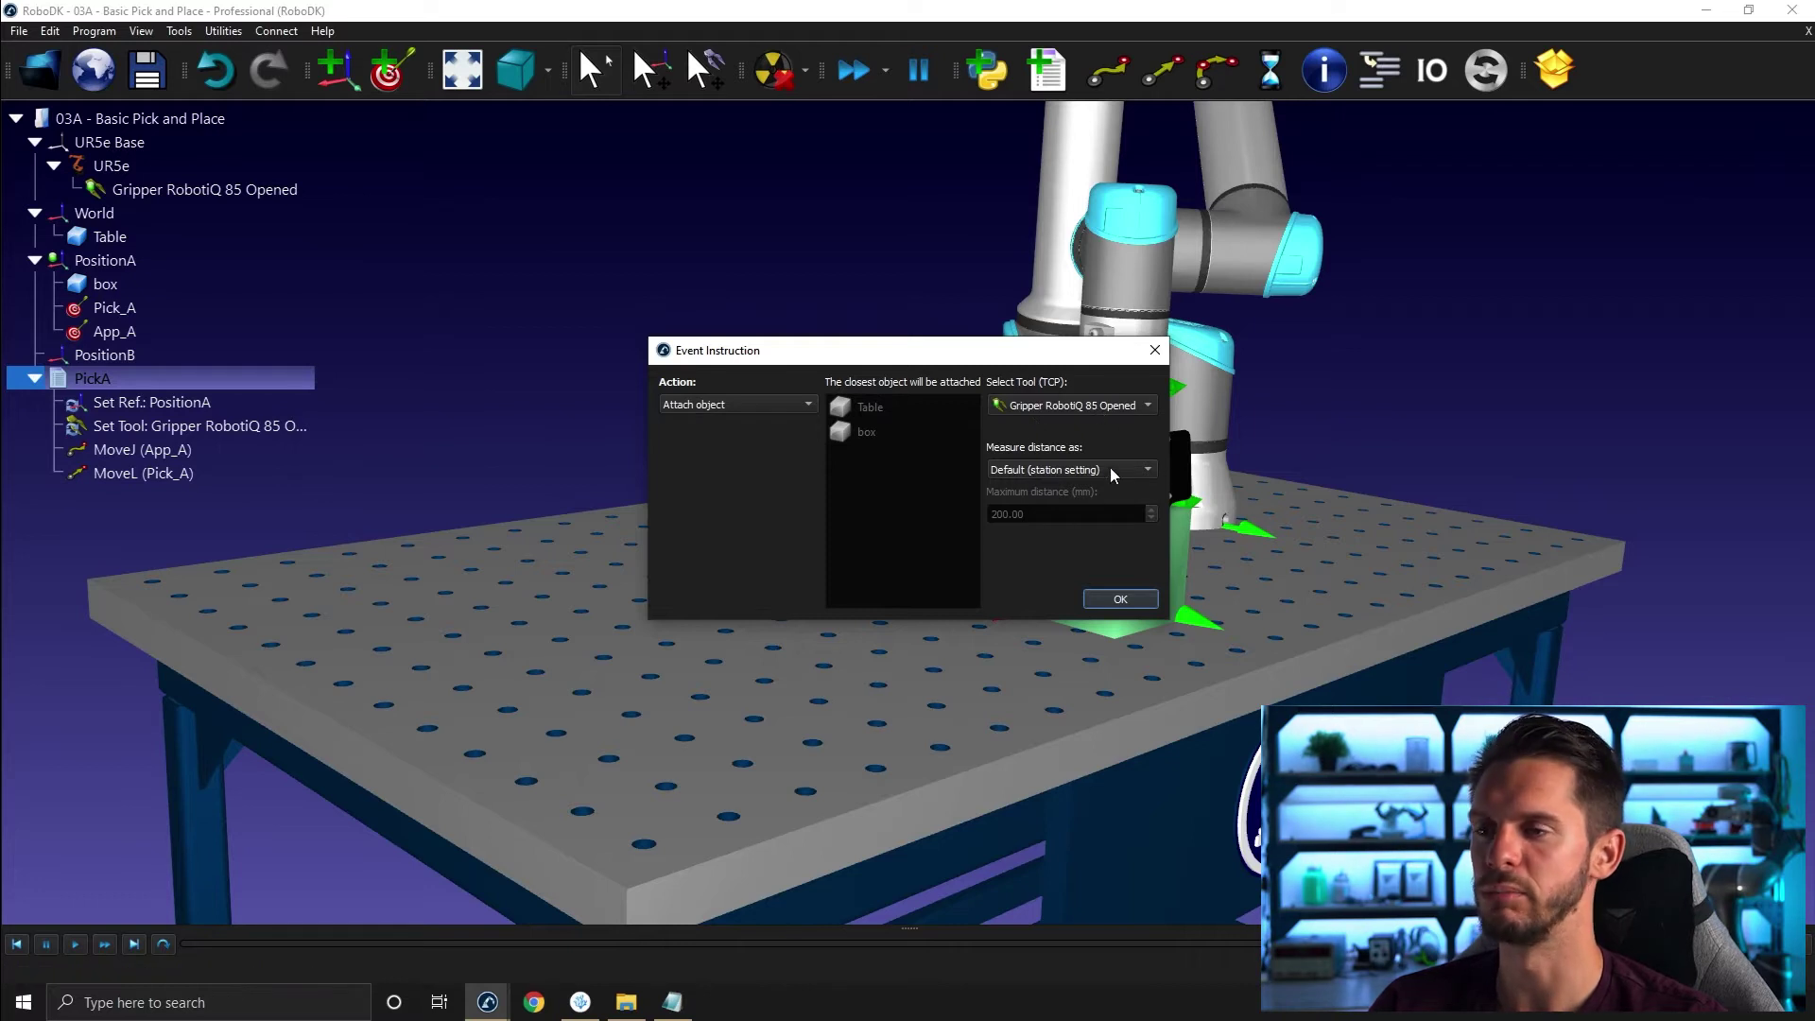
Add an Attach object event for the RobotiQ 85 gripper to PickA.
{"action": "left_click", "coordinate": [1119, 600]}
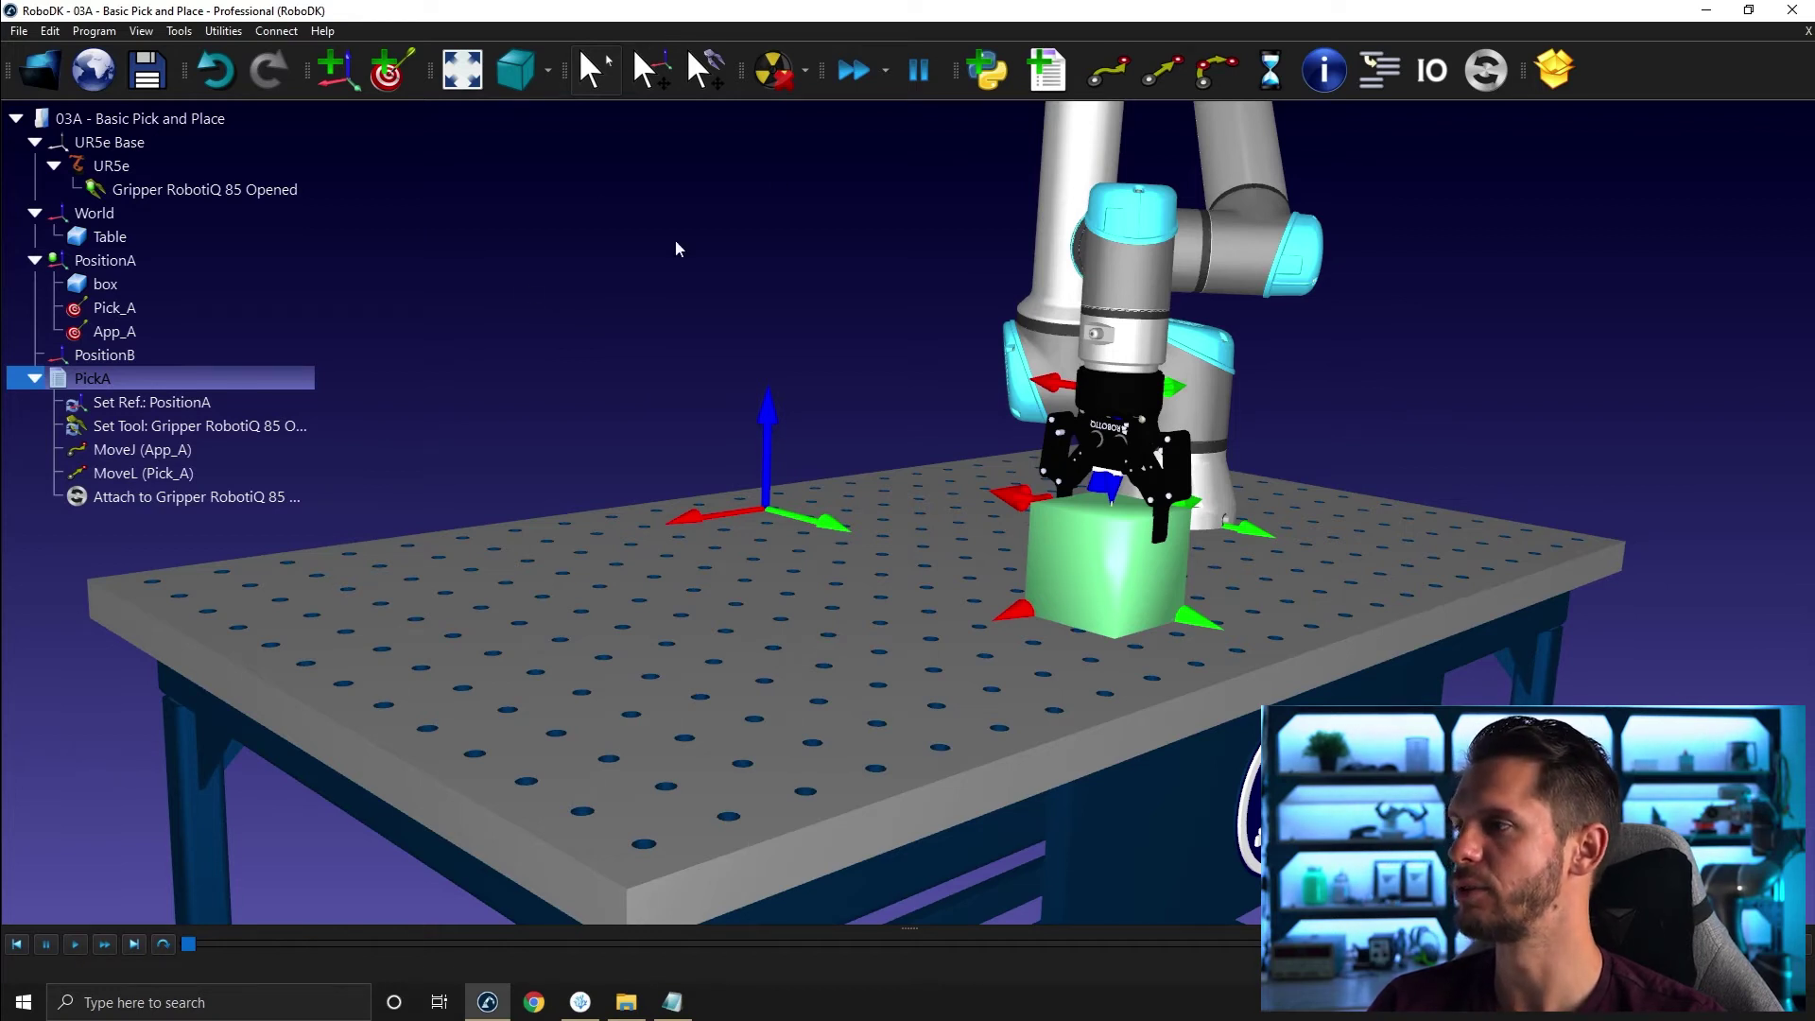
{"action": "left_click", "coordinate": [150, 331], "text": "ctrl"}
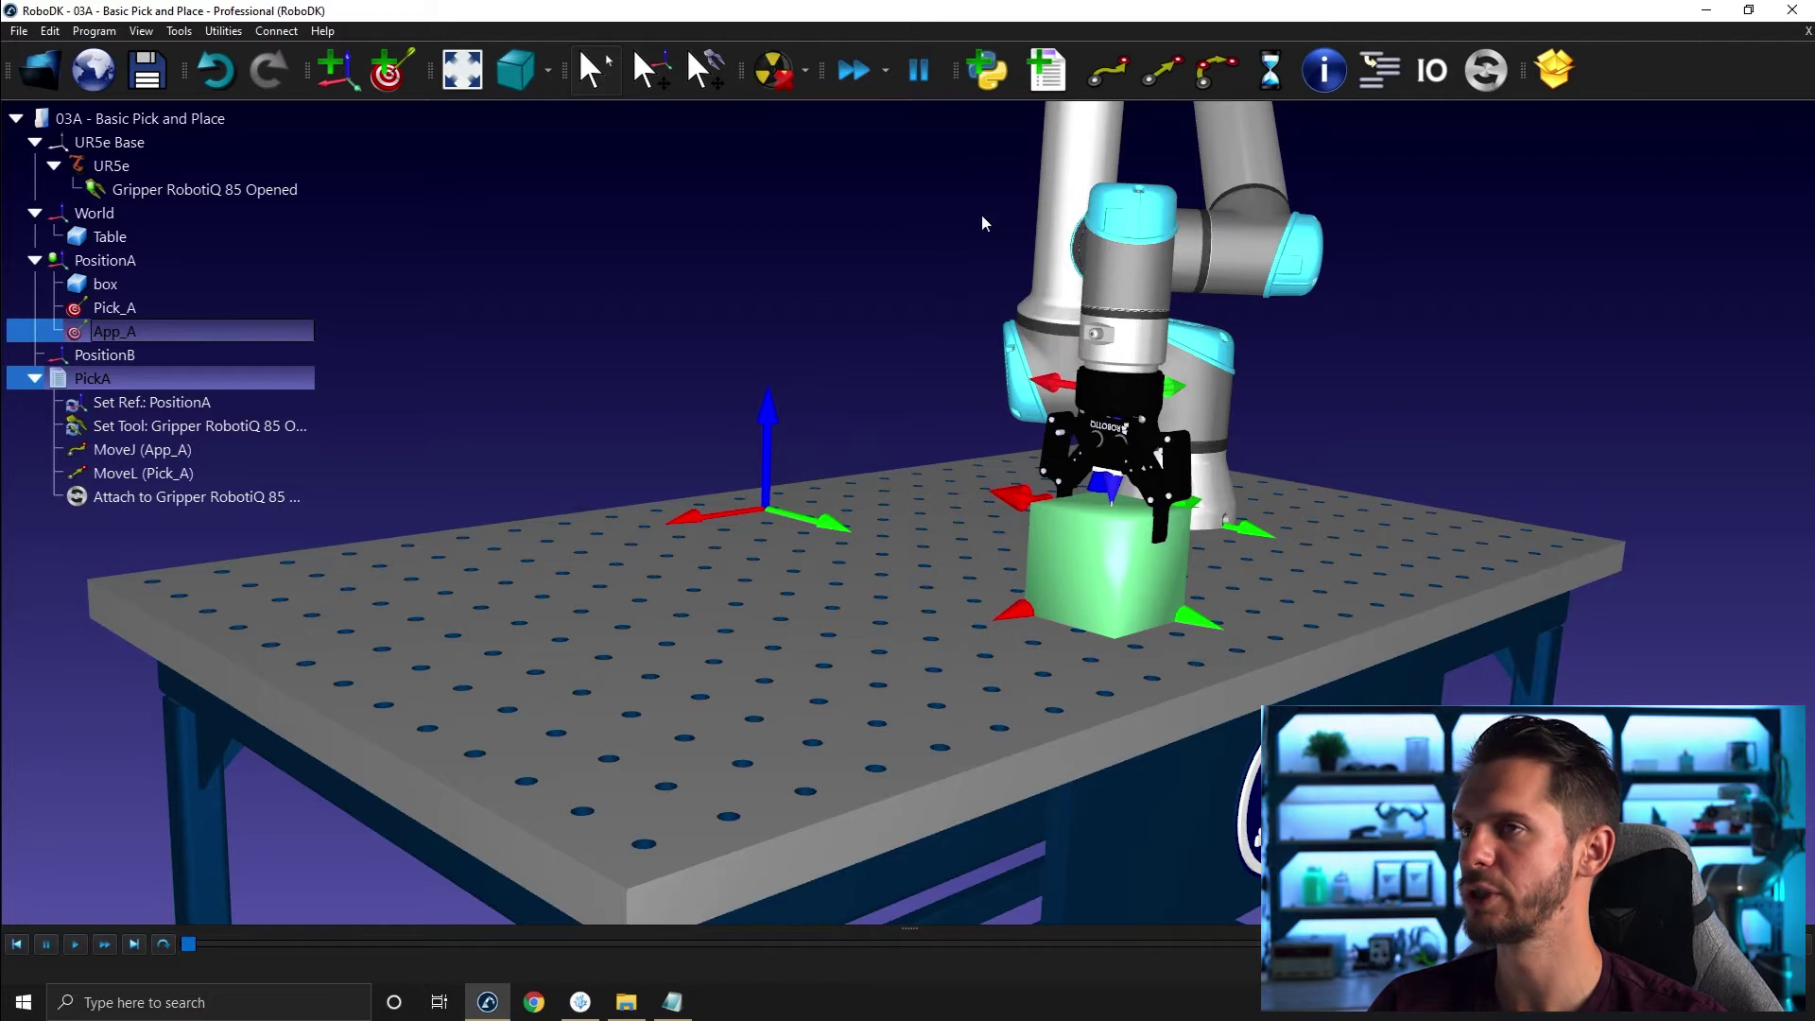
Append a MoveL back to App_A in PickA and run the updated program.
{"action": "left_click", "coordinate": [1170, 83]}
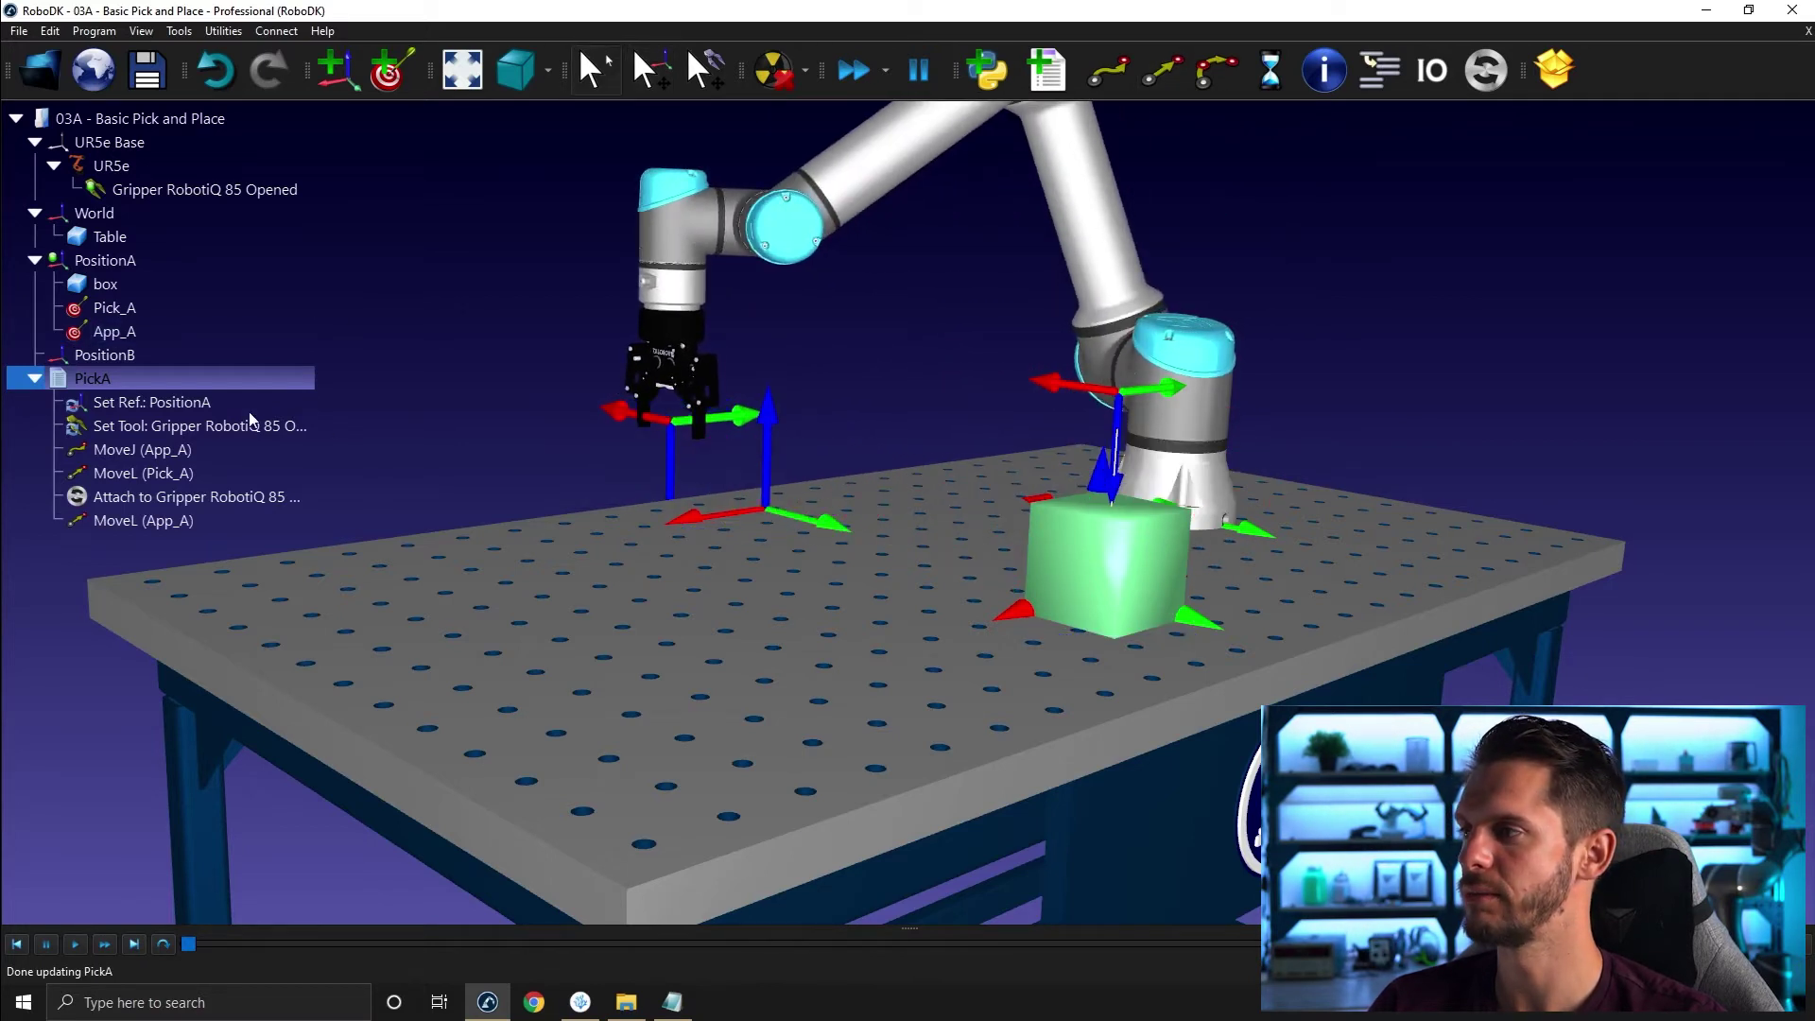
{"action": "double_click", "coordinate": [111, 378]}
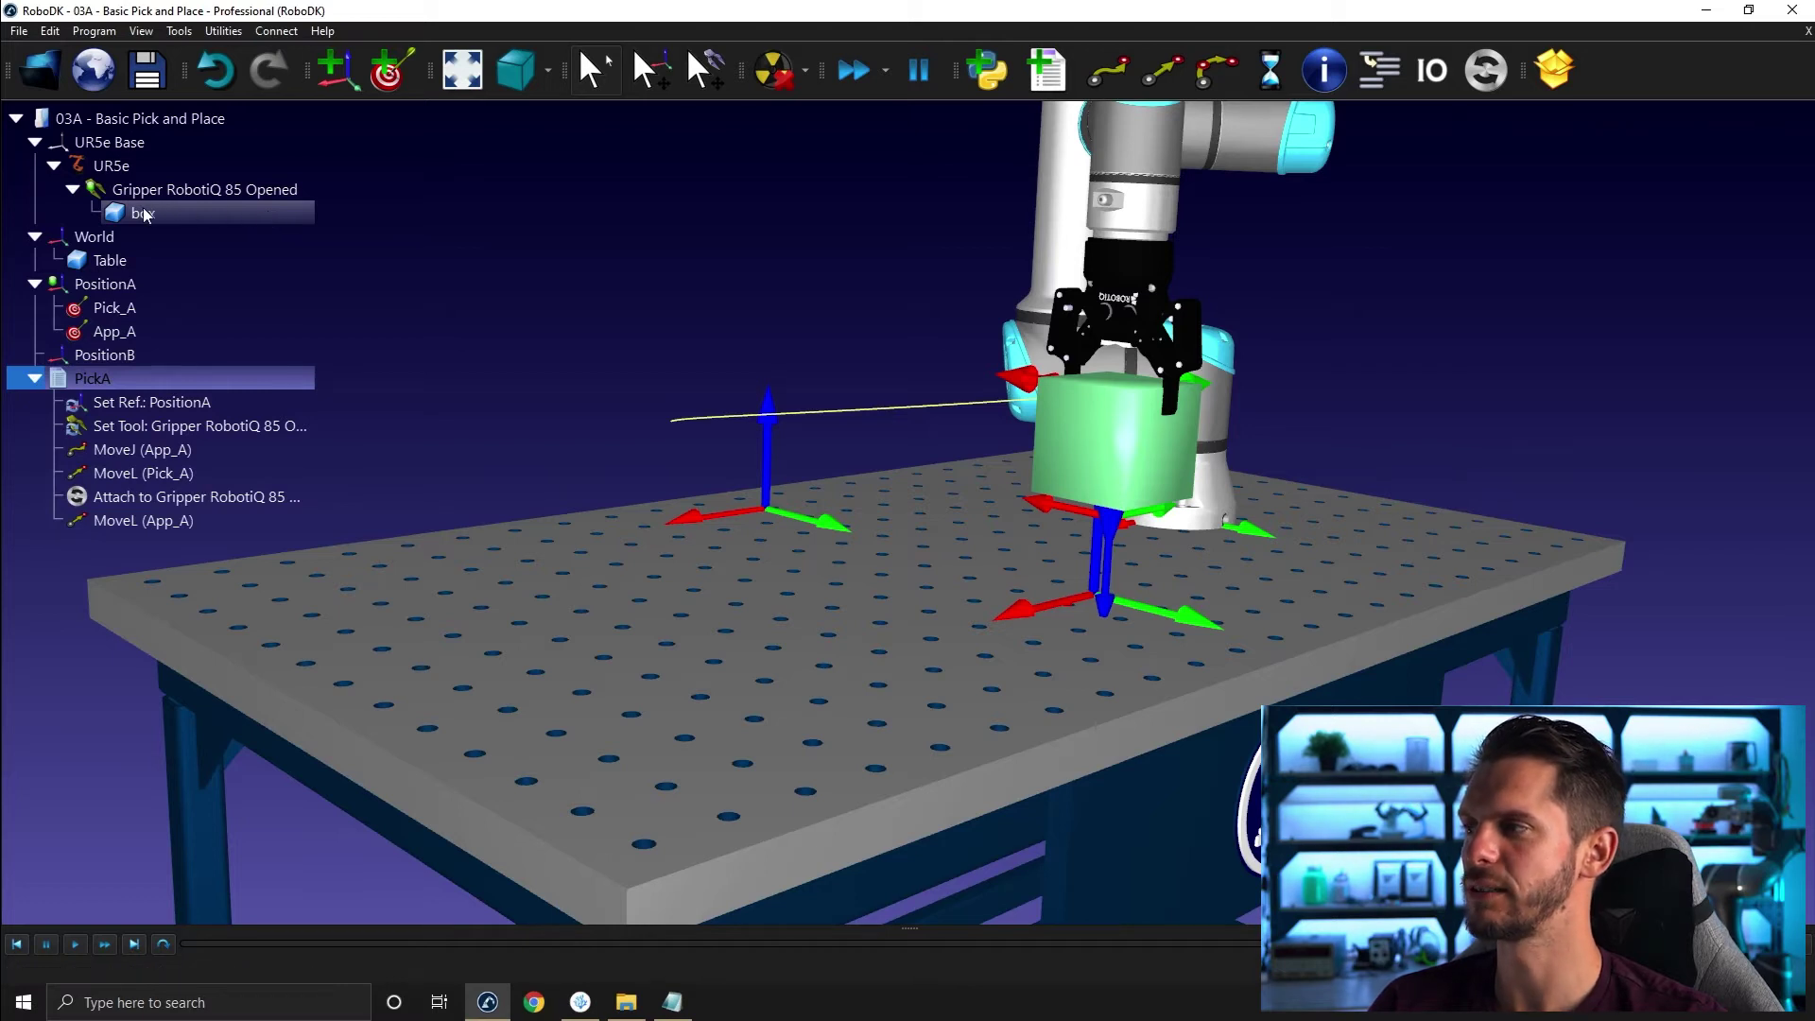
{"action": "left_click_drag", "start_coordinate": [145, 214], "coordinate": [170, 276]}
Make the box a child of the PositionA frame.
{"action": "left_click_drag", "start_coordinate": [1305, 658], "coordinate": [1172, 662]}
{"action": "scroll", "coordinate": [1068, 554], "scroll_direction": "up", "scroll_amount": 6}
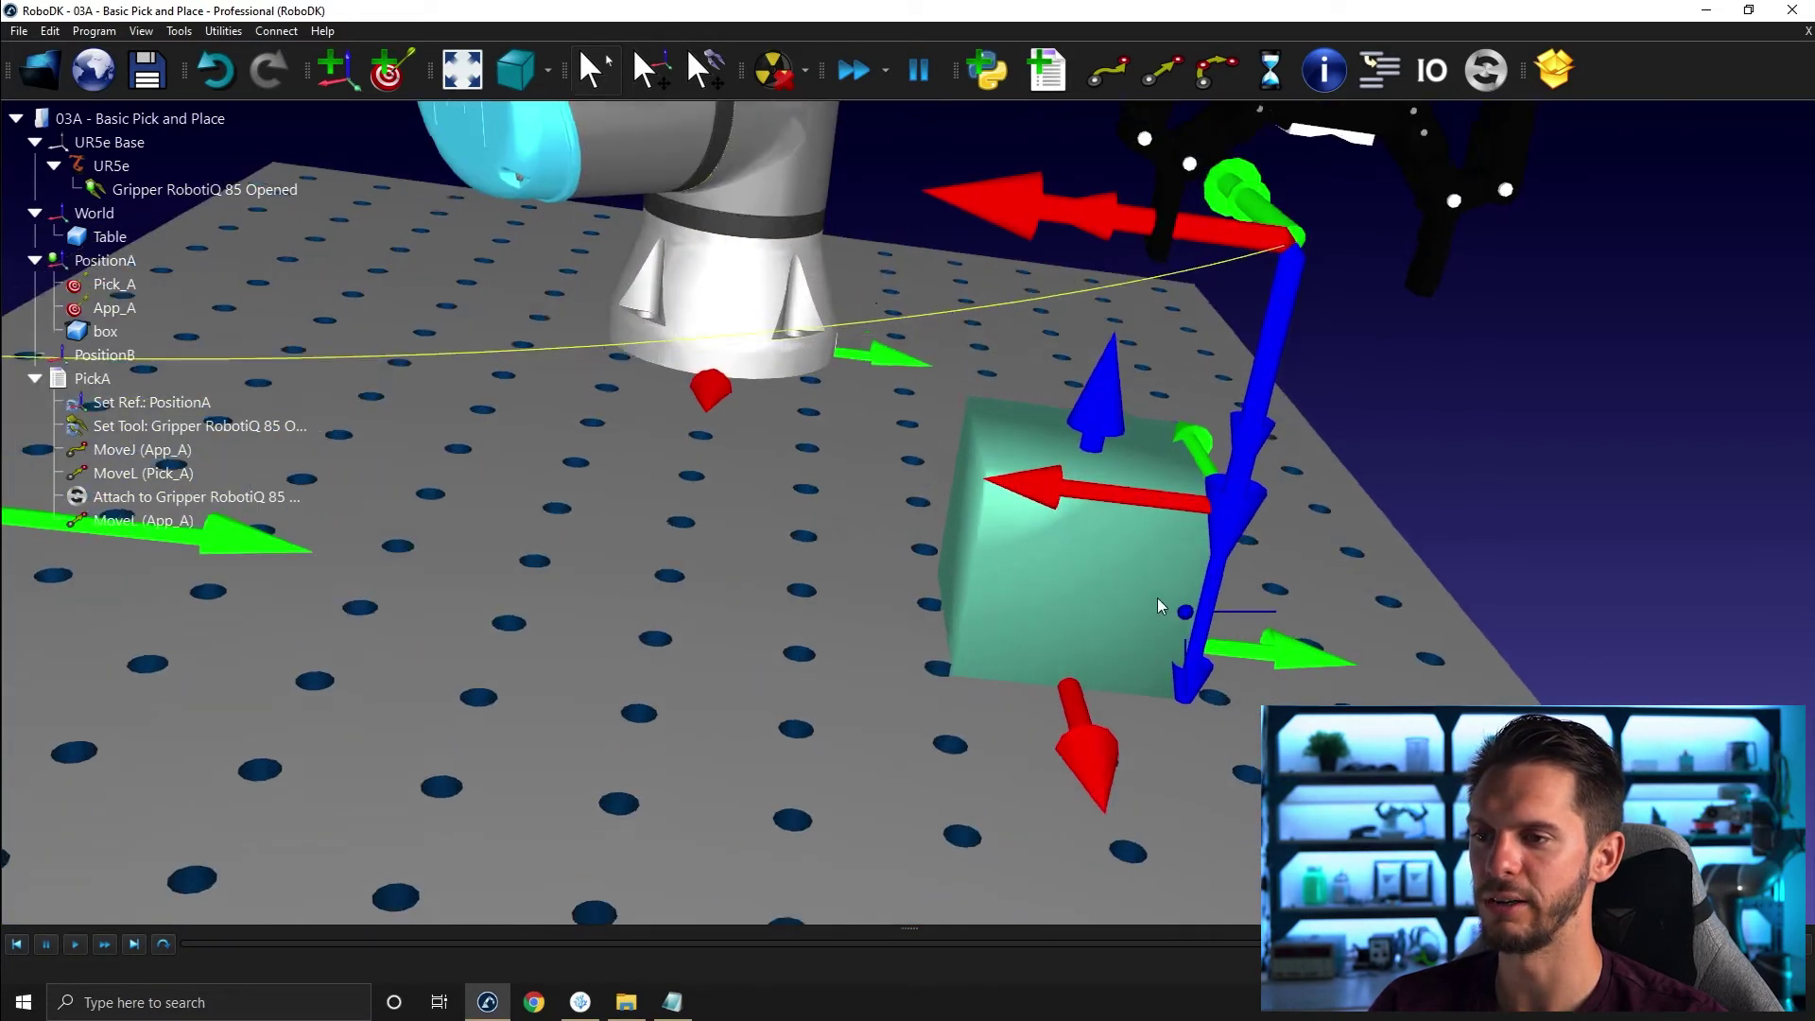
{"action": "left_click_drag", "start_coordinate": [1157, 597], "coordinate": [1053, 554]}
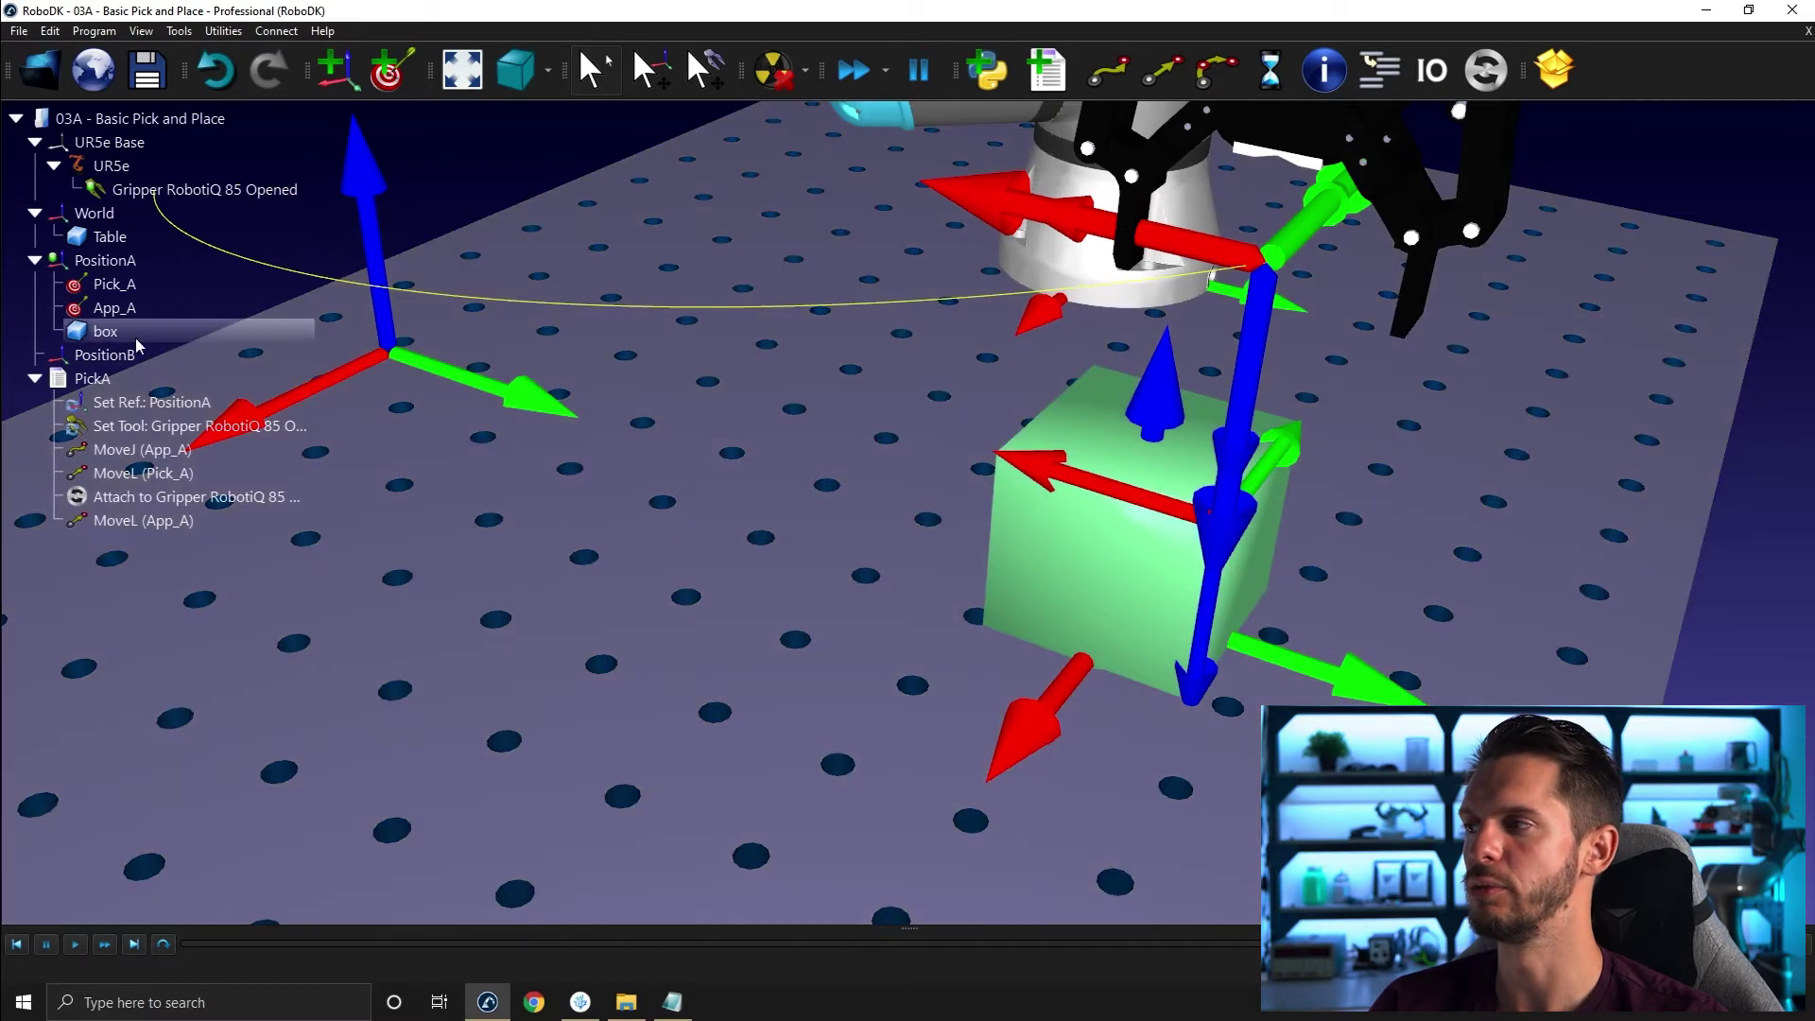
Paste a pose matrix from Notepad placing the box at X, Y, Z 50 mm, no rotation.
{"action": "double_click", "coordinate": [134, 332]}
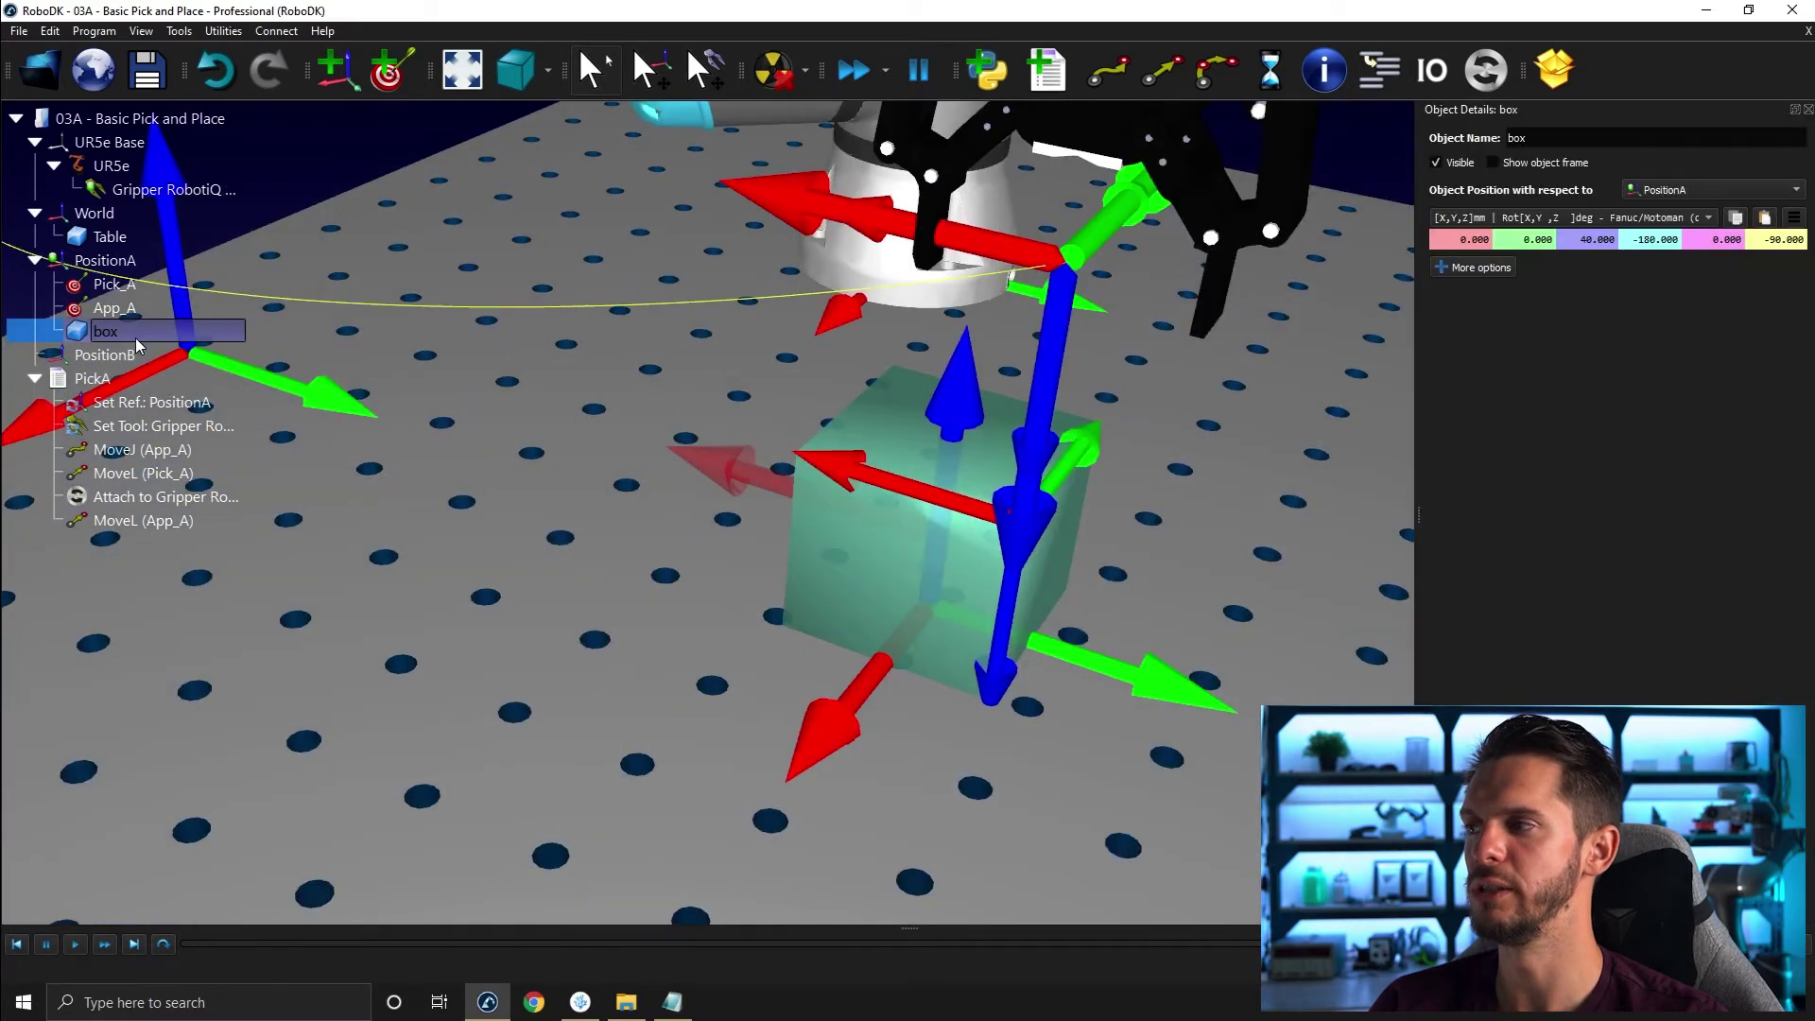
{"action": "left_click", "coordinate": [672, 1001]}
{"action": "type", "text": "[     1.000000,    -0.000000,     0.000000,    50.000000 ;     -0.000000,     1.000000,     0.000000,    50.000000 ;      0.000000,     0.000000,     1.000000,    50.000000 ;      0.000000,     0.000000,     0.000000,     1.000000 ];"}
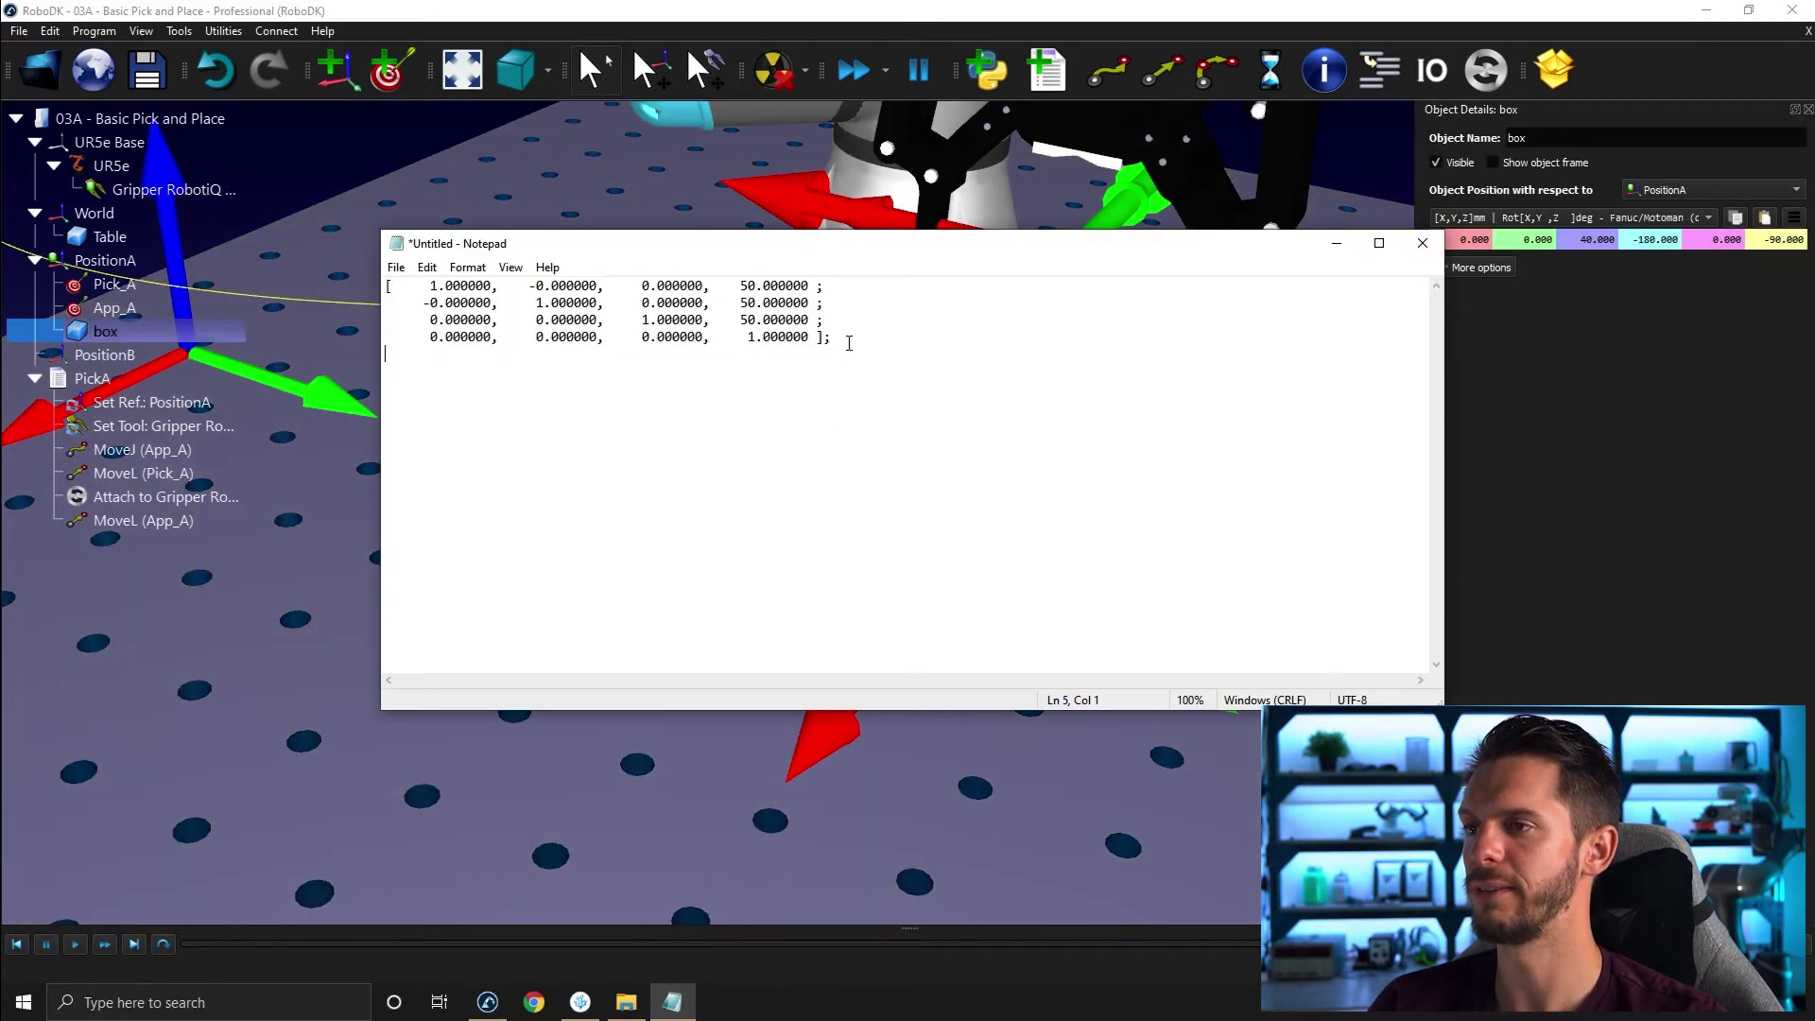
{"action": "key", "text": "ctrl+a"}
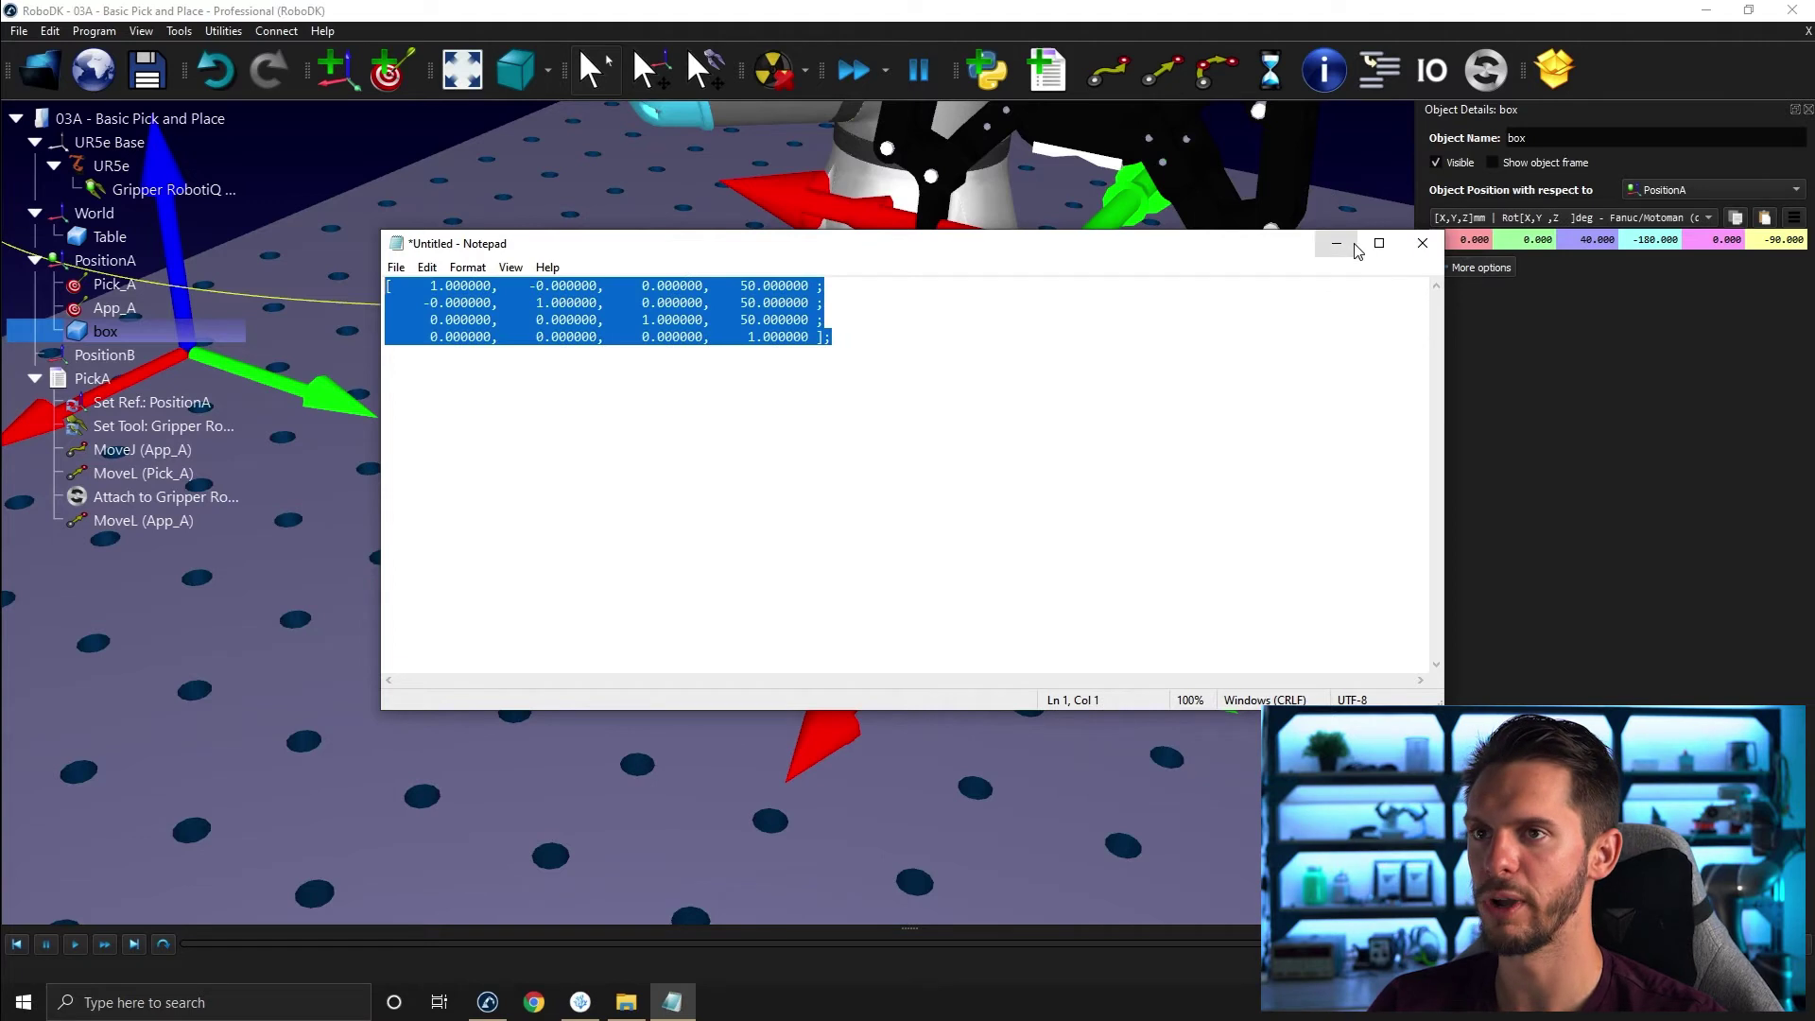
{"action": "left_click", "coordinate": [1353, 245]}
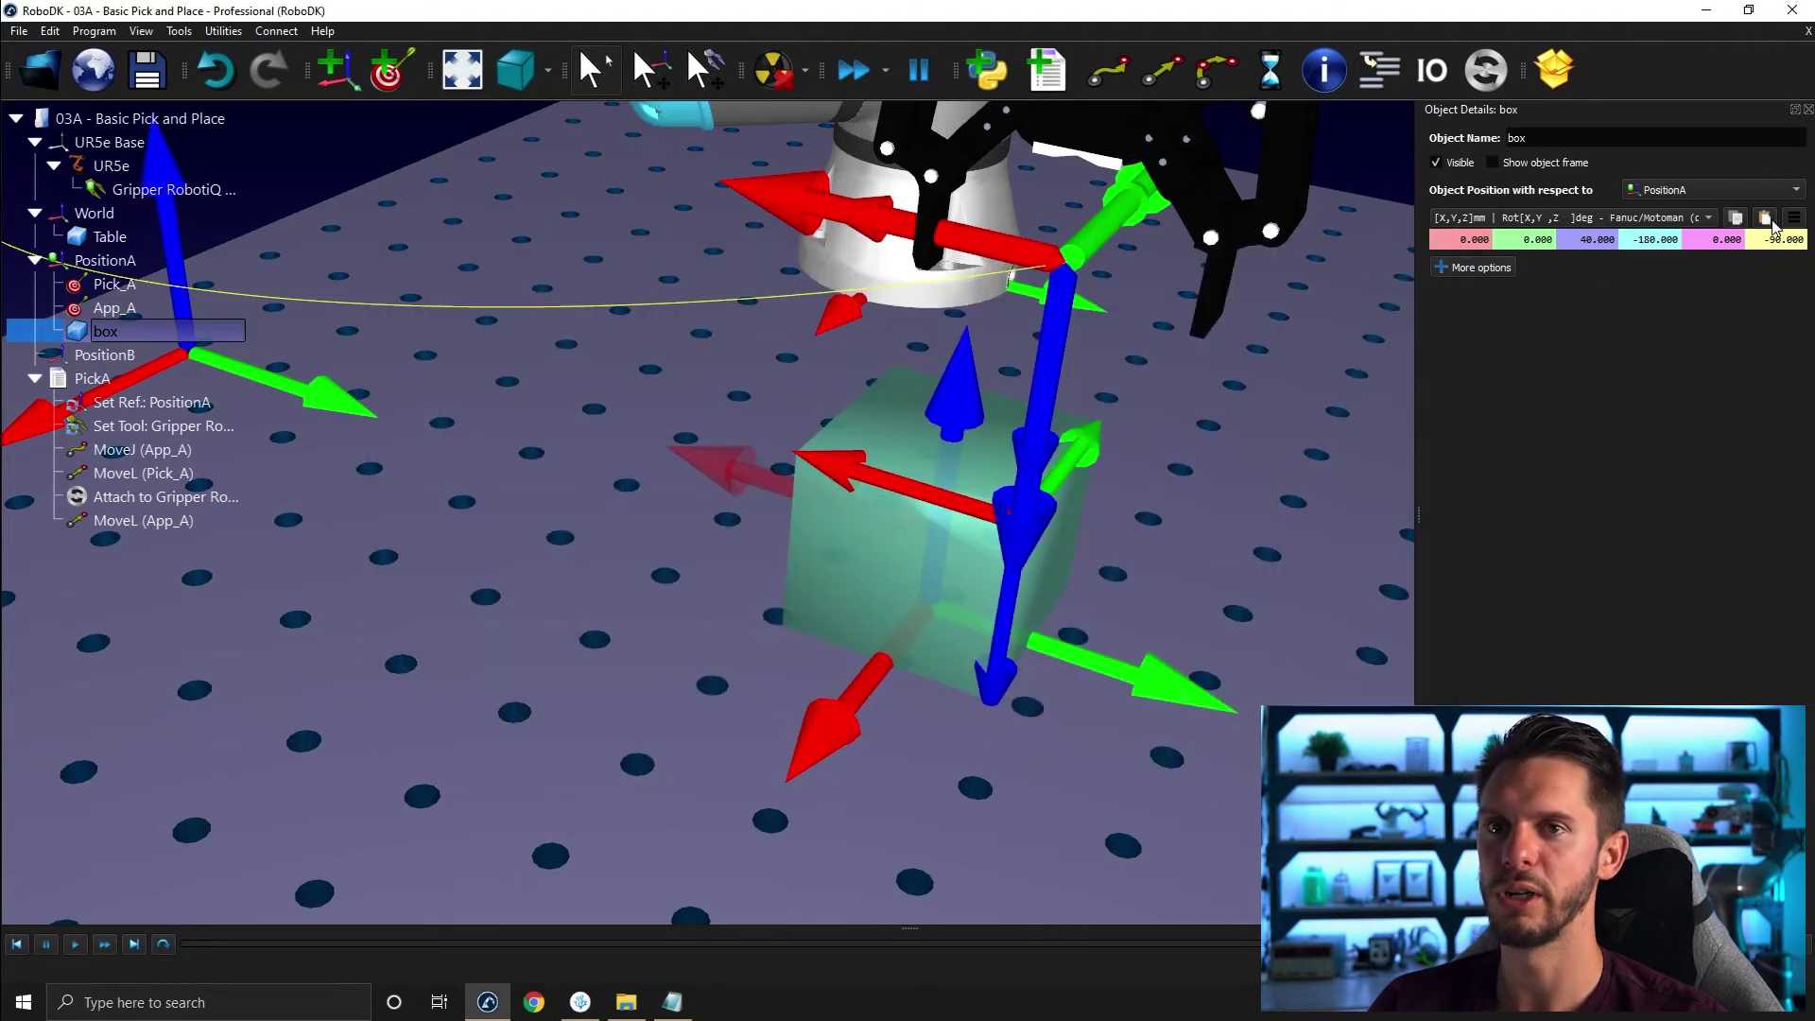
{"action": "left_click", "coordinate": [1764, 218]}
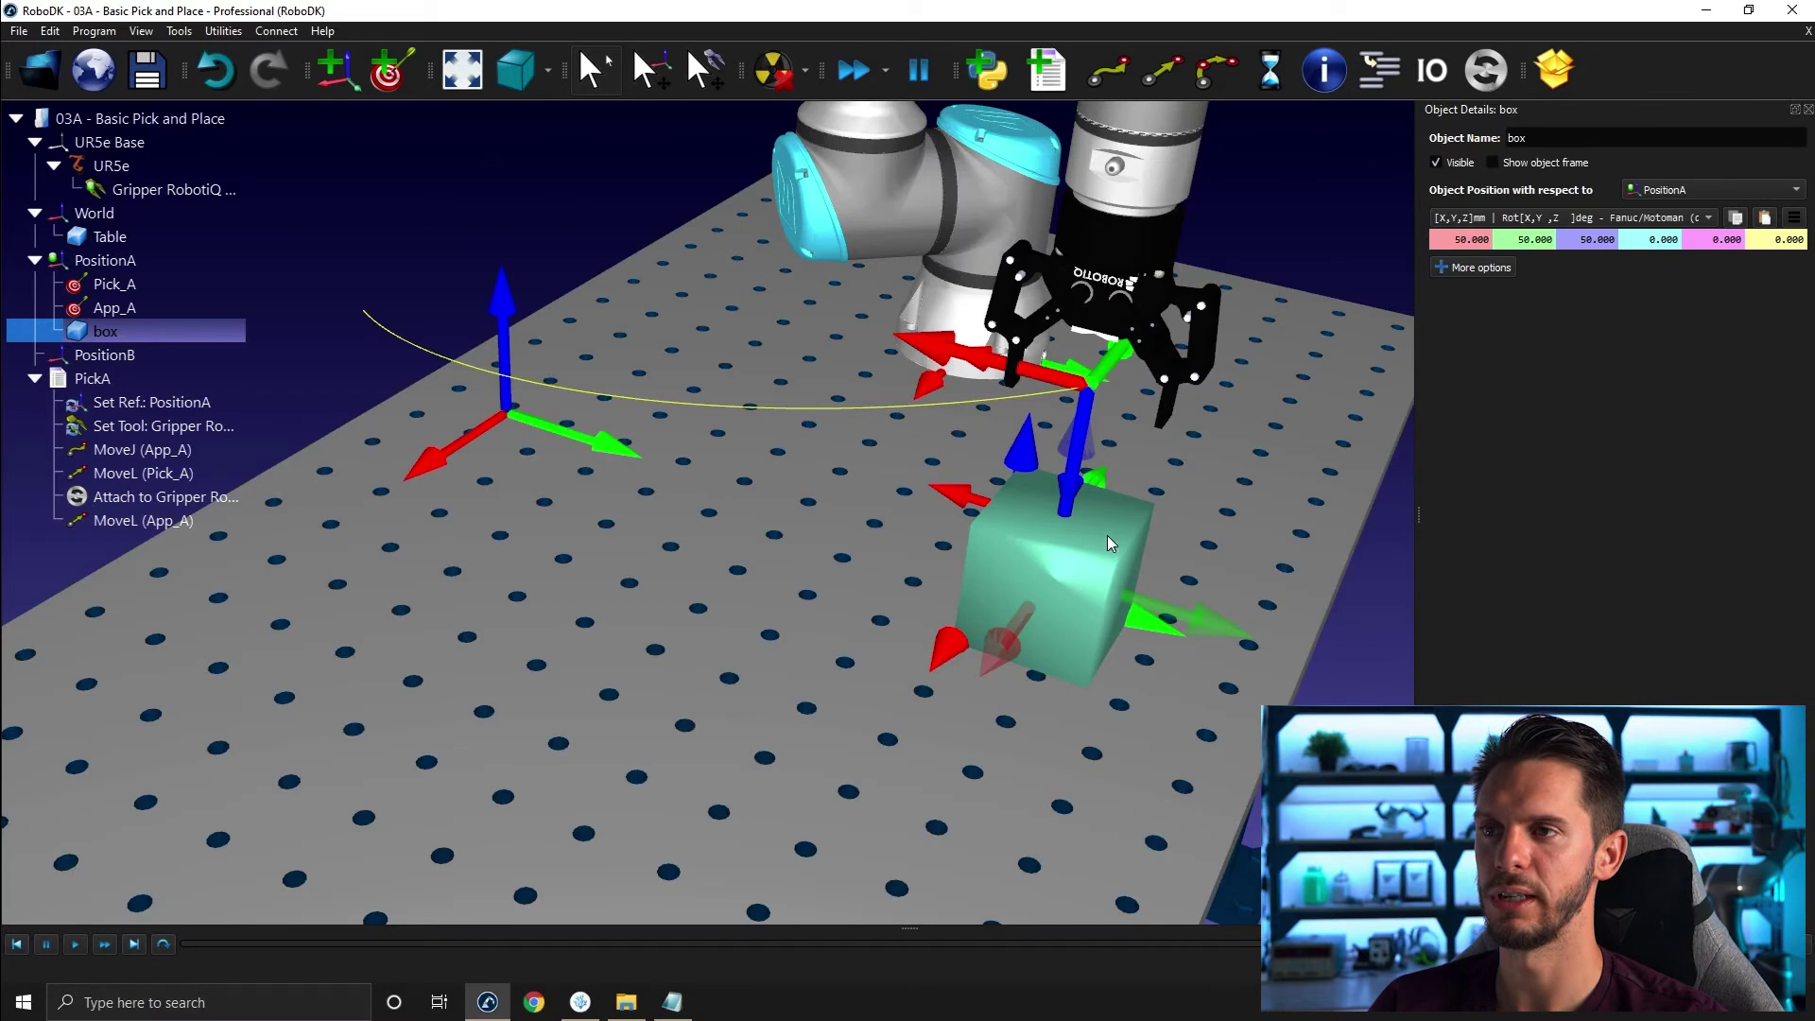
{"action": "left_click_drag", "start_coordinate": [1108, 535], "coordinate": [1148, 474]}
{"action": "left_click", "coordinate": [1315, 218]}
{"action": "scroll", "coordinate": [1119, 421], "scroll_direction": "down", "scroll_amount": 5}
{"action": "scroll", "coordinate": [1098, 444], "scroll_direction": "up", "scroll_amount": 6}
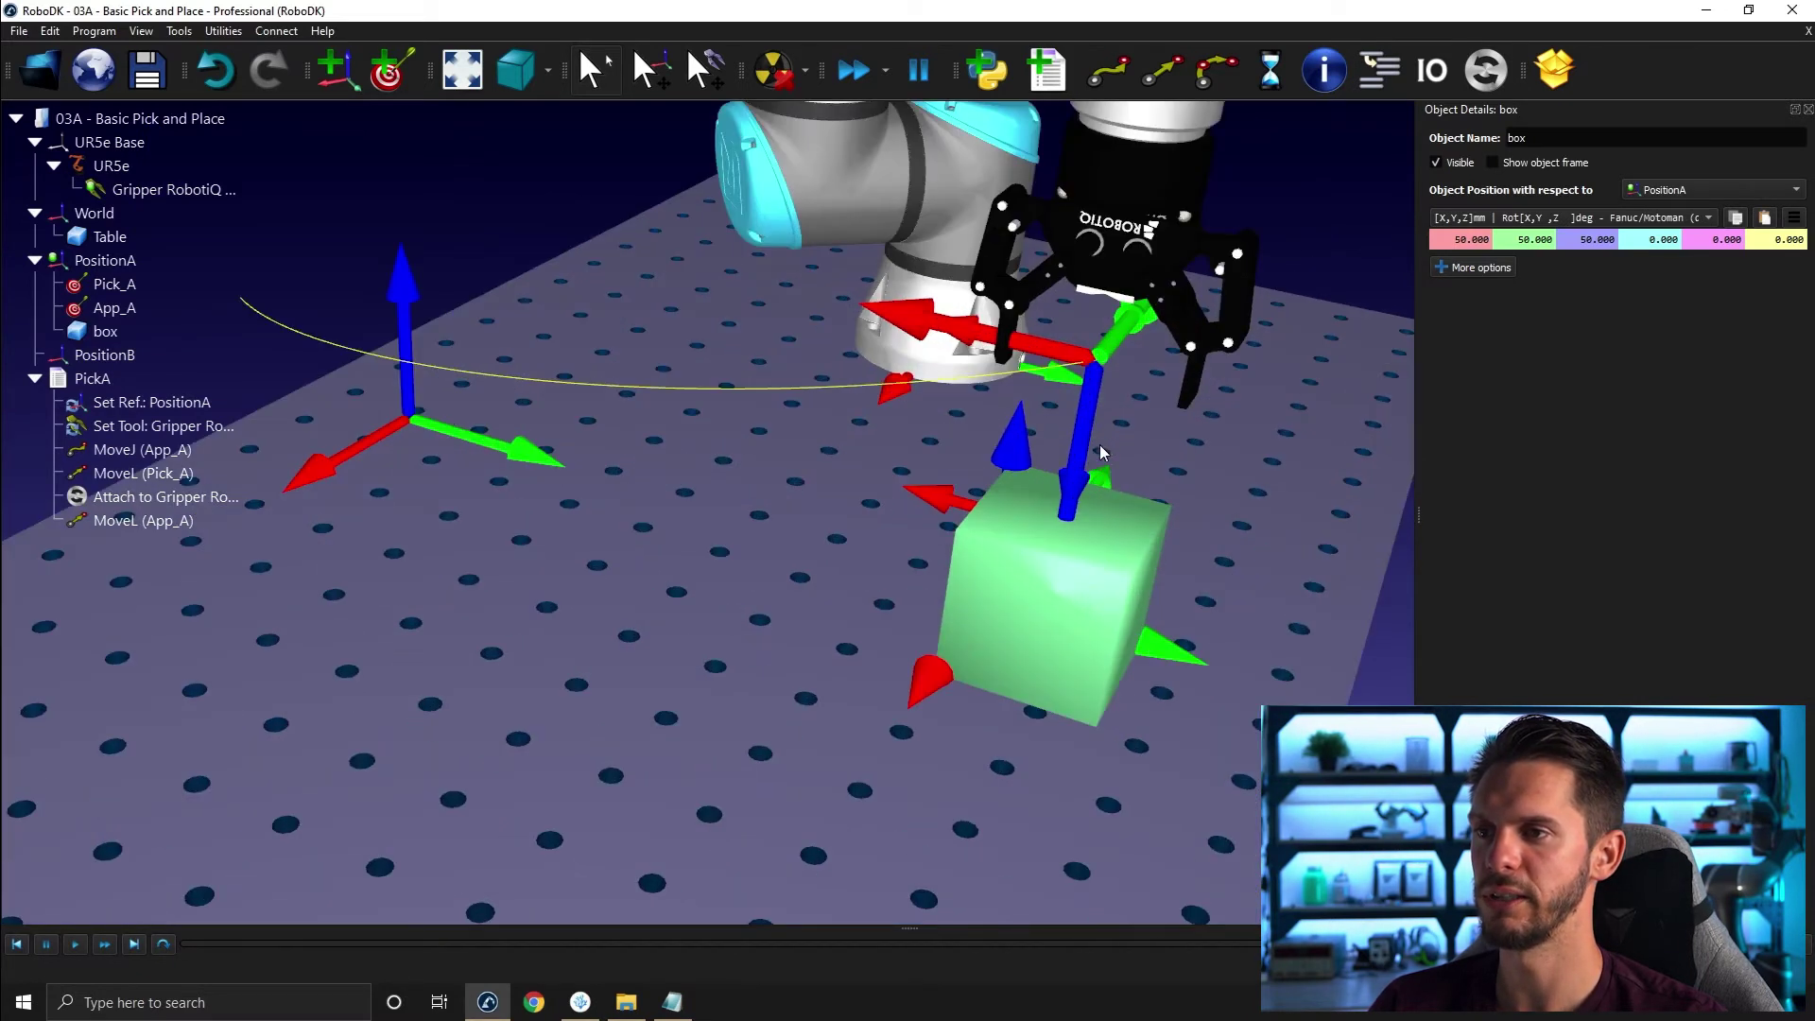
{"action": "left_click", "coordinate": [1808, 109]}
{"action": "left_click_drag", "start_coordinate": [1042, 471], "coordinate": [1048, 416]}
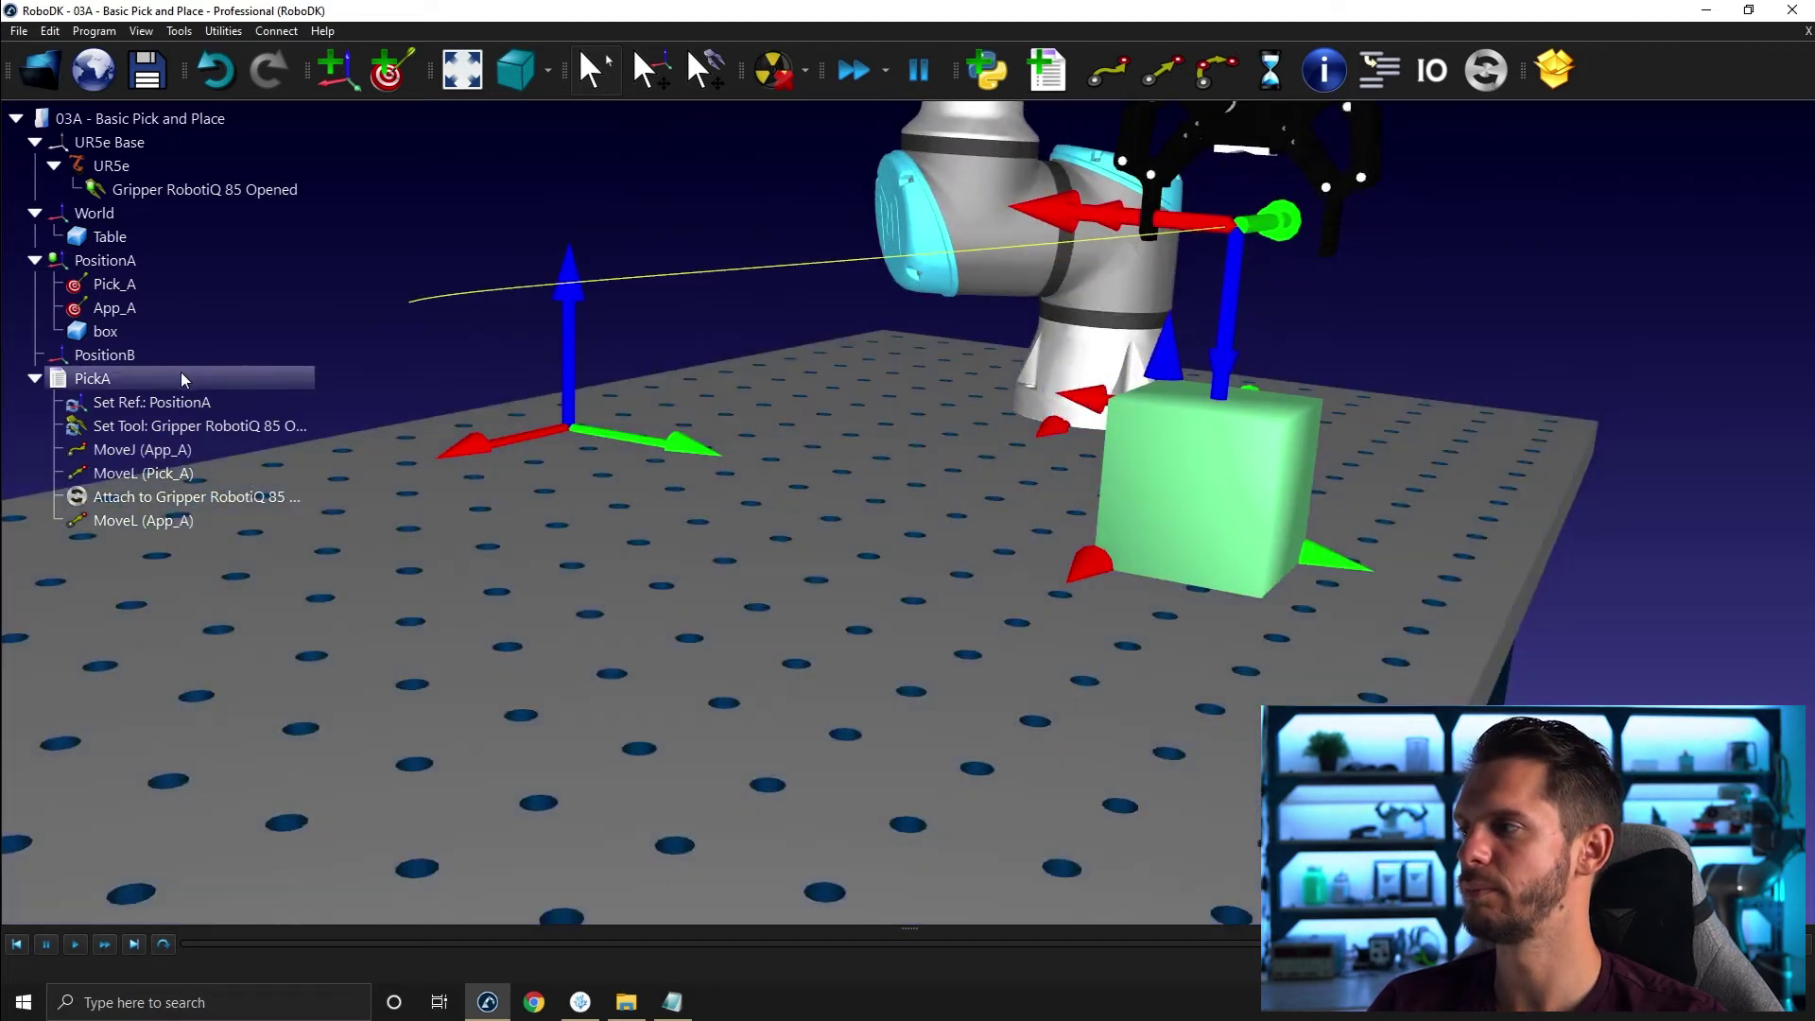
Run PickA so the gripper lifts the box, frame both positions, and send the robot to App_A.
{"action": "double_click", "coordinate": [180, 375]}
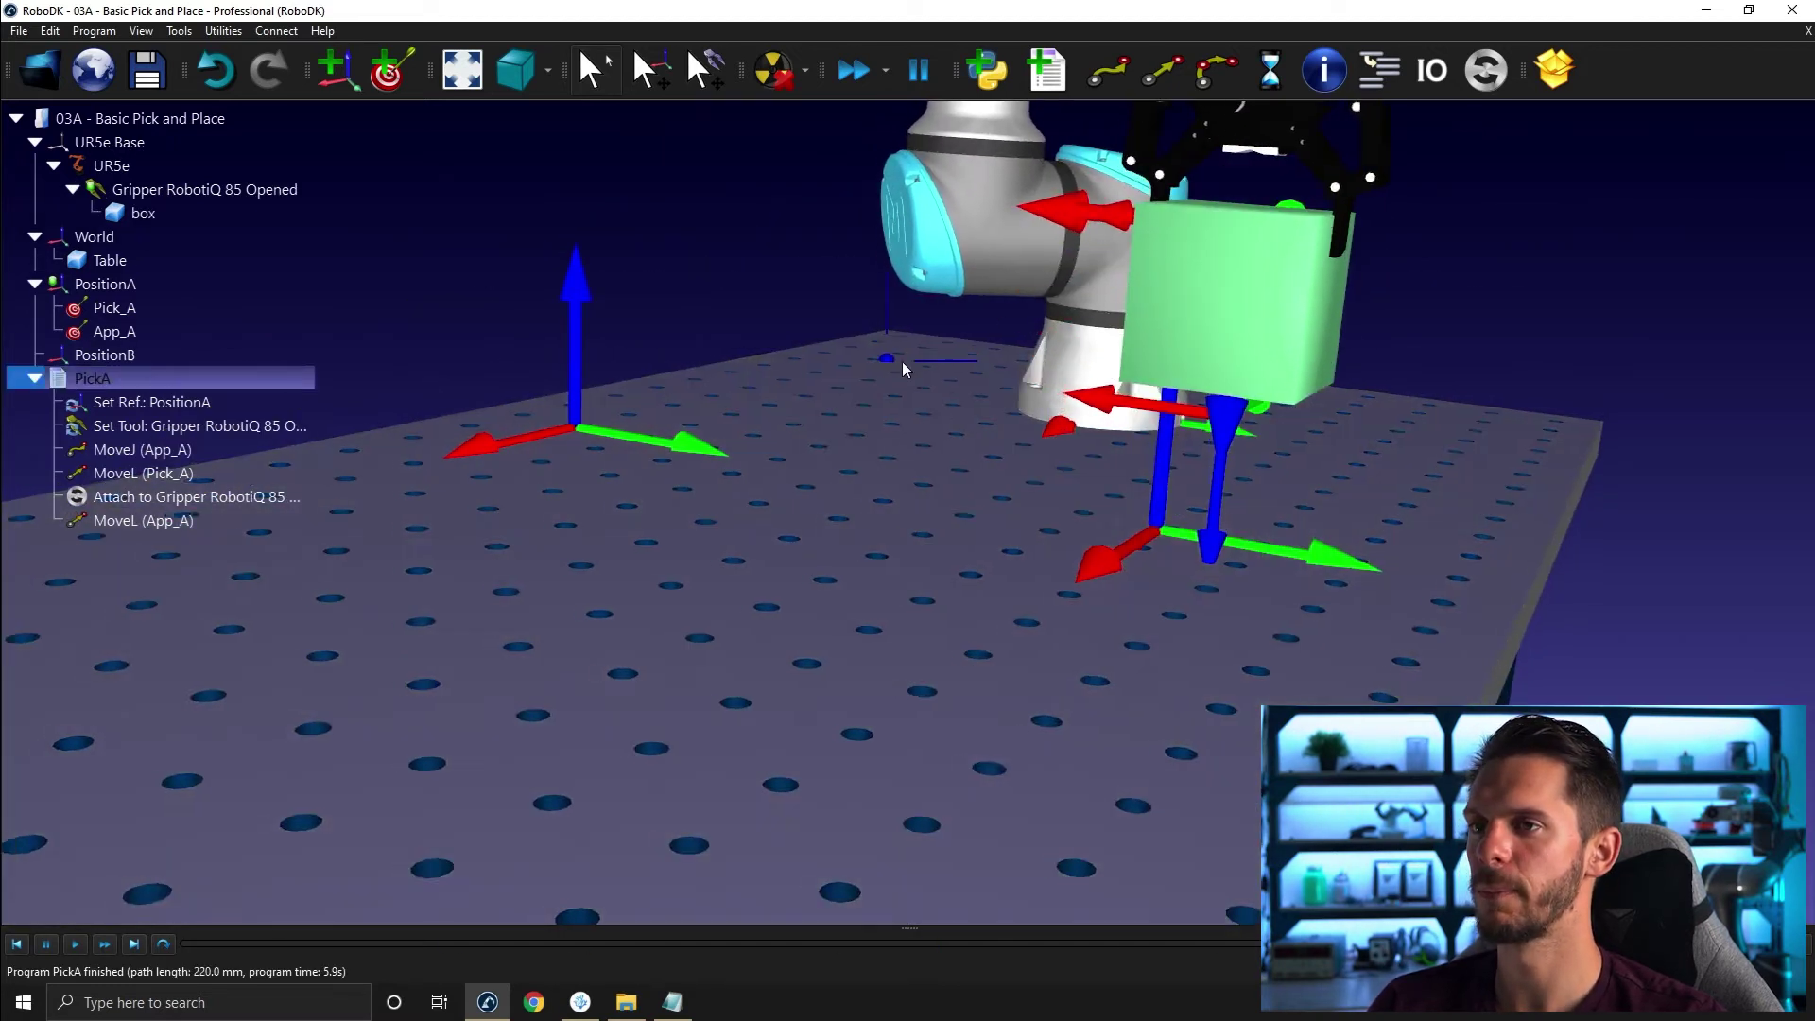
{"action": "mouse_move", "coordinate": [902, 366]}
{"action": "left_mouse_down"}
{"action": "mouse_move", "coordinate": [1037, 392]}
{"action": "mouse_move", "coordinate": [778, 251]}
{"action": "mouse_move", "coordinate": [672, 234]}
{"action": "mouse_move", "coordinate": [781, 348]}
{"action": "mouse_move", "coordinate": [739, 516]}
{"action": "mouse_move", "coordinate": [735, 214]}
{"action": "left_mouse_up"}
{"action": "left_click_drag", "start_coordinate": [638, 113], "coordinate": [1020, 116], "text": "alt"}
{"action": "left_click_drag", "start_coordinate": [688, 530], "coordinate": [1519, 272]}
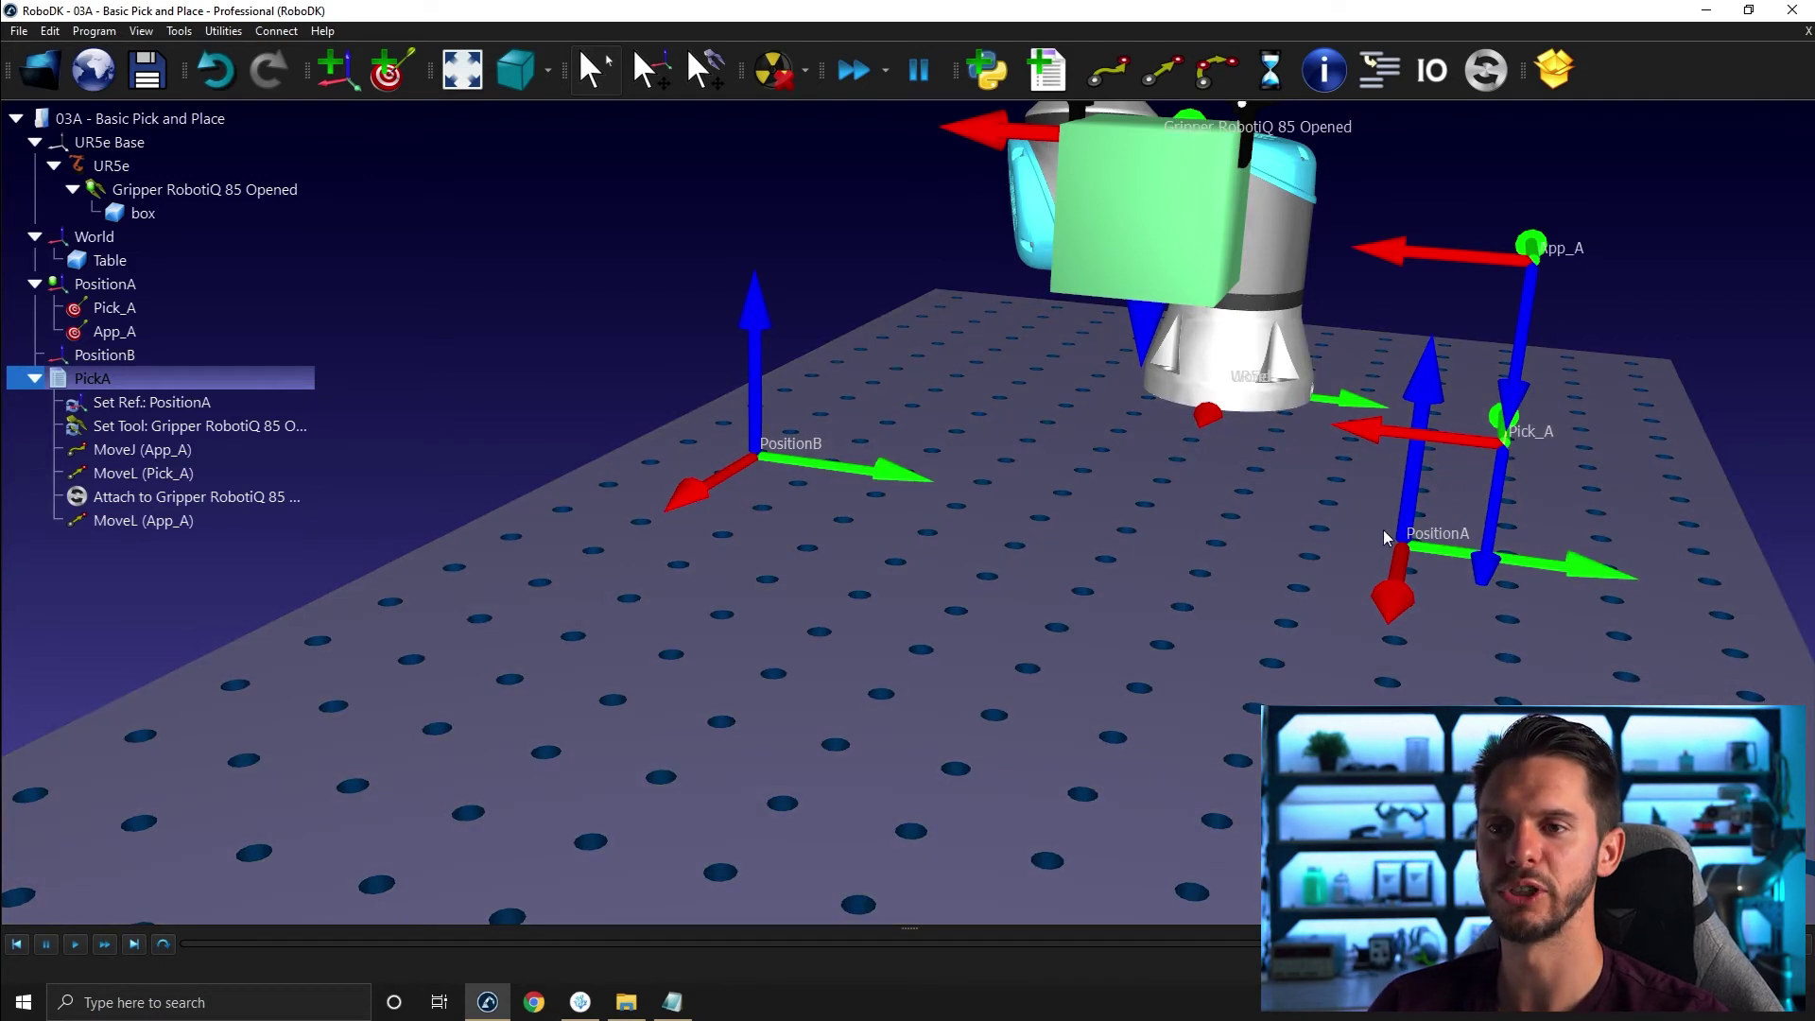
{"action": "right_click_drag", "start_coordinate": [1381, 529], "coordinate": [1197, 435]}
{"action": "left_click_drag", "start_coordinate": [1233, 460], "coordinate": [611, 371]}
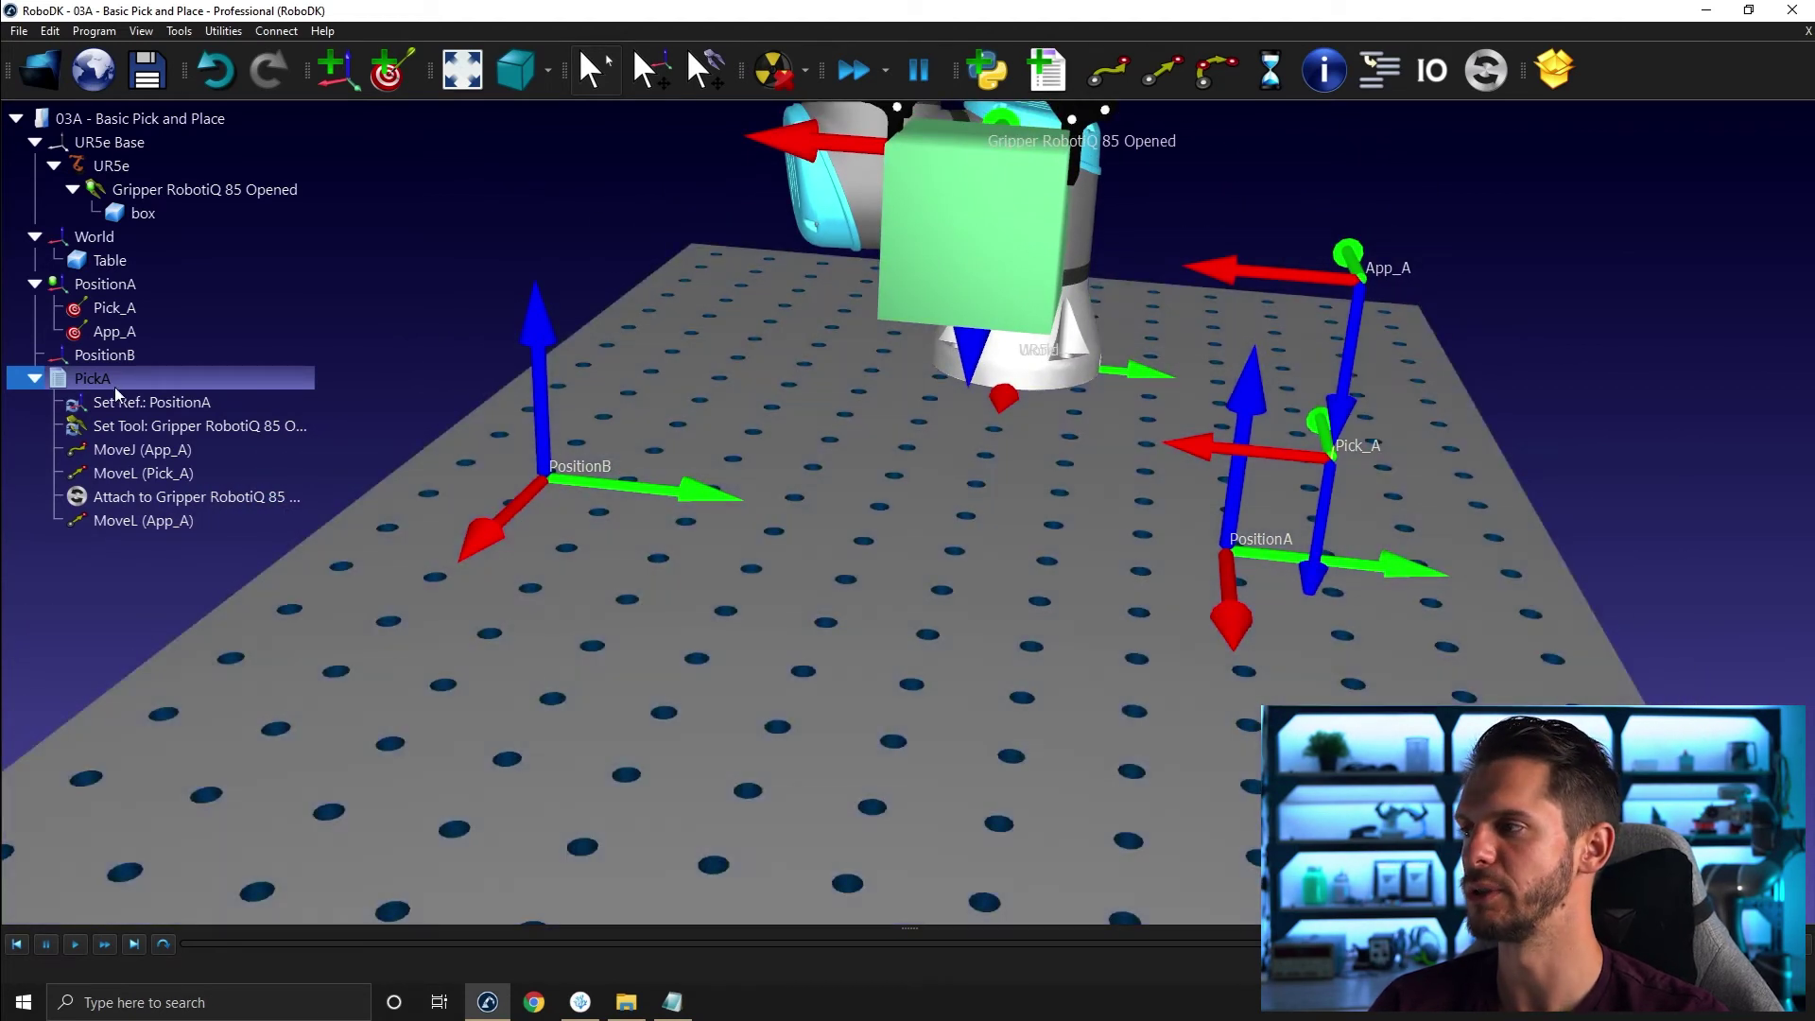
{"action": "double_click", "coordinate": [111, 331]}
Move the robot to Pick_A and paste copies of App_A and Pick_A into PositionB.
{"action": "double_click", "coordinate": [108, 309]}
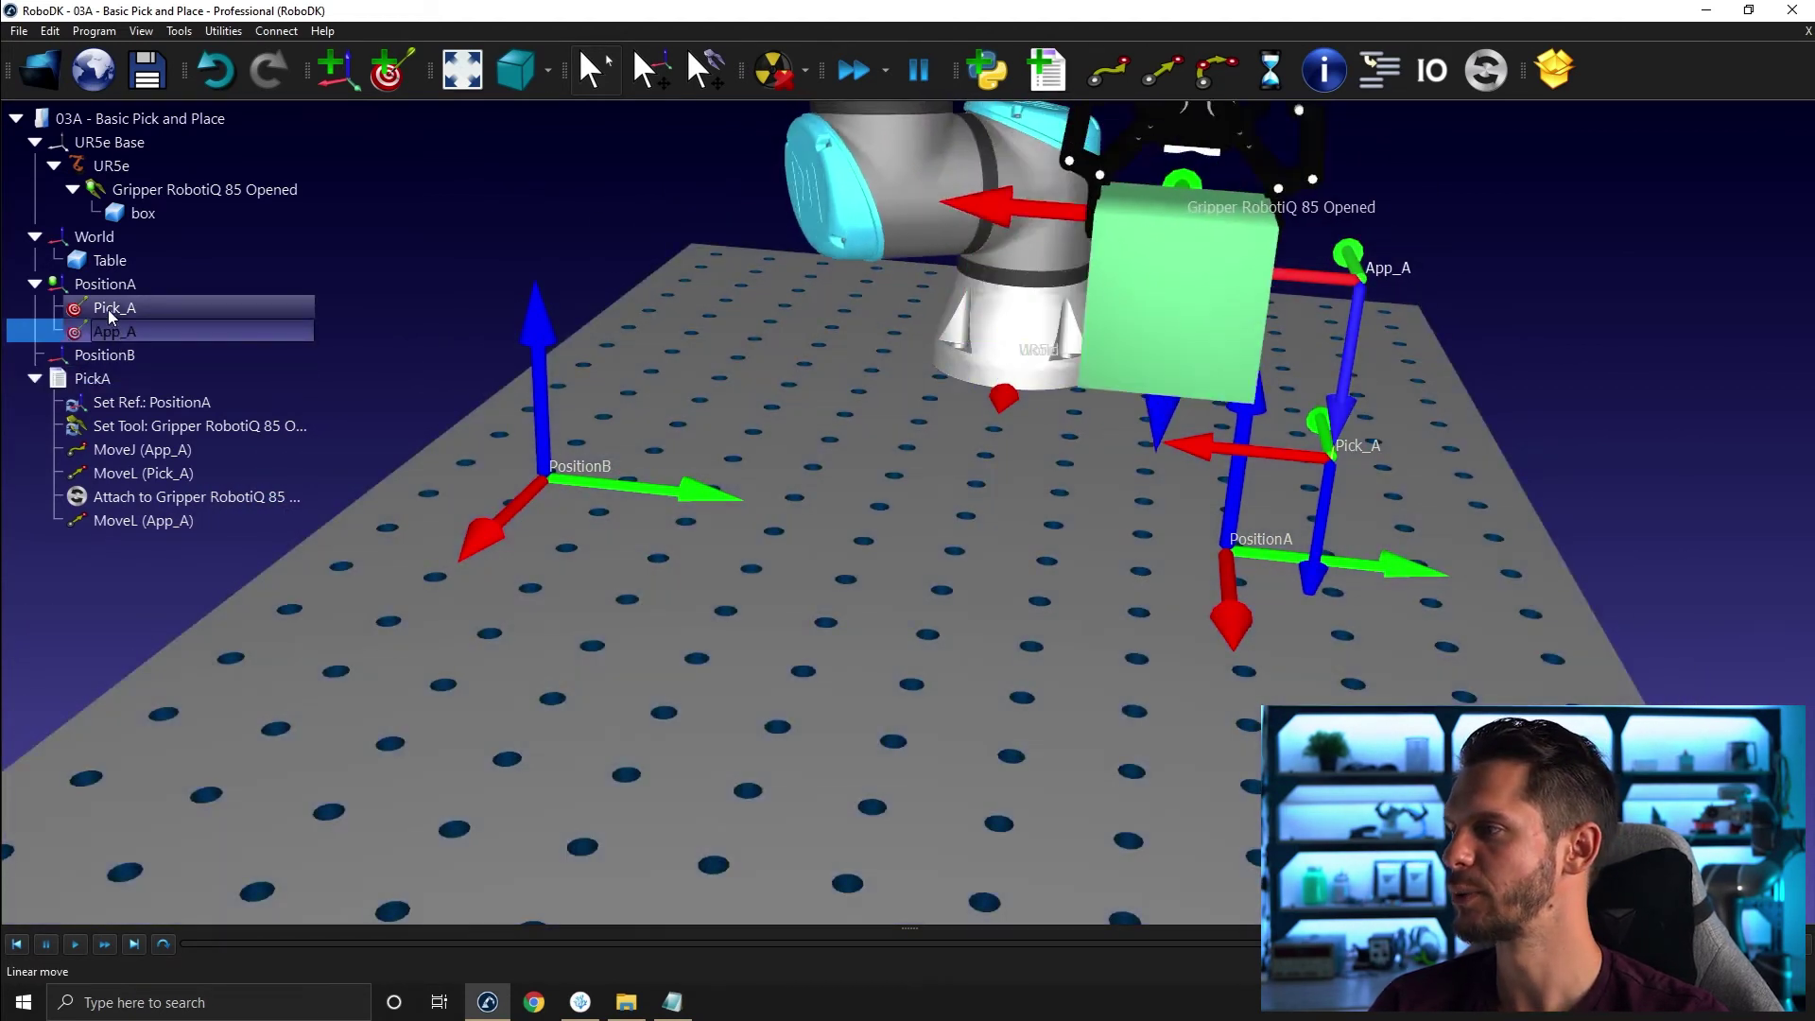
{"action": "left_click", "coordinate": [145, 351]}
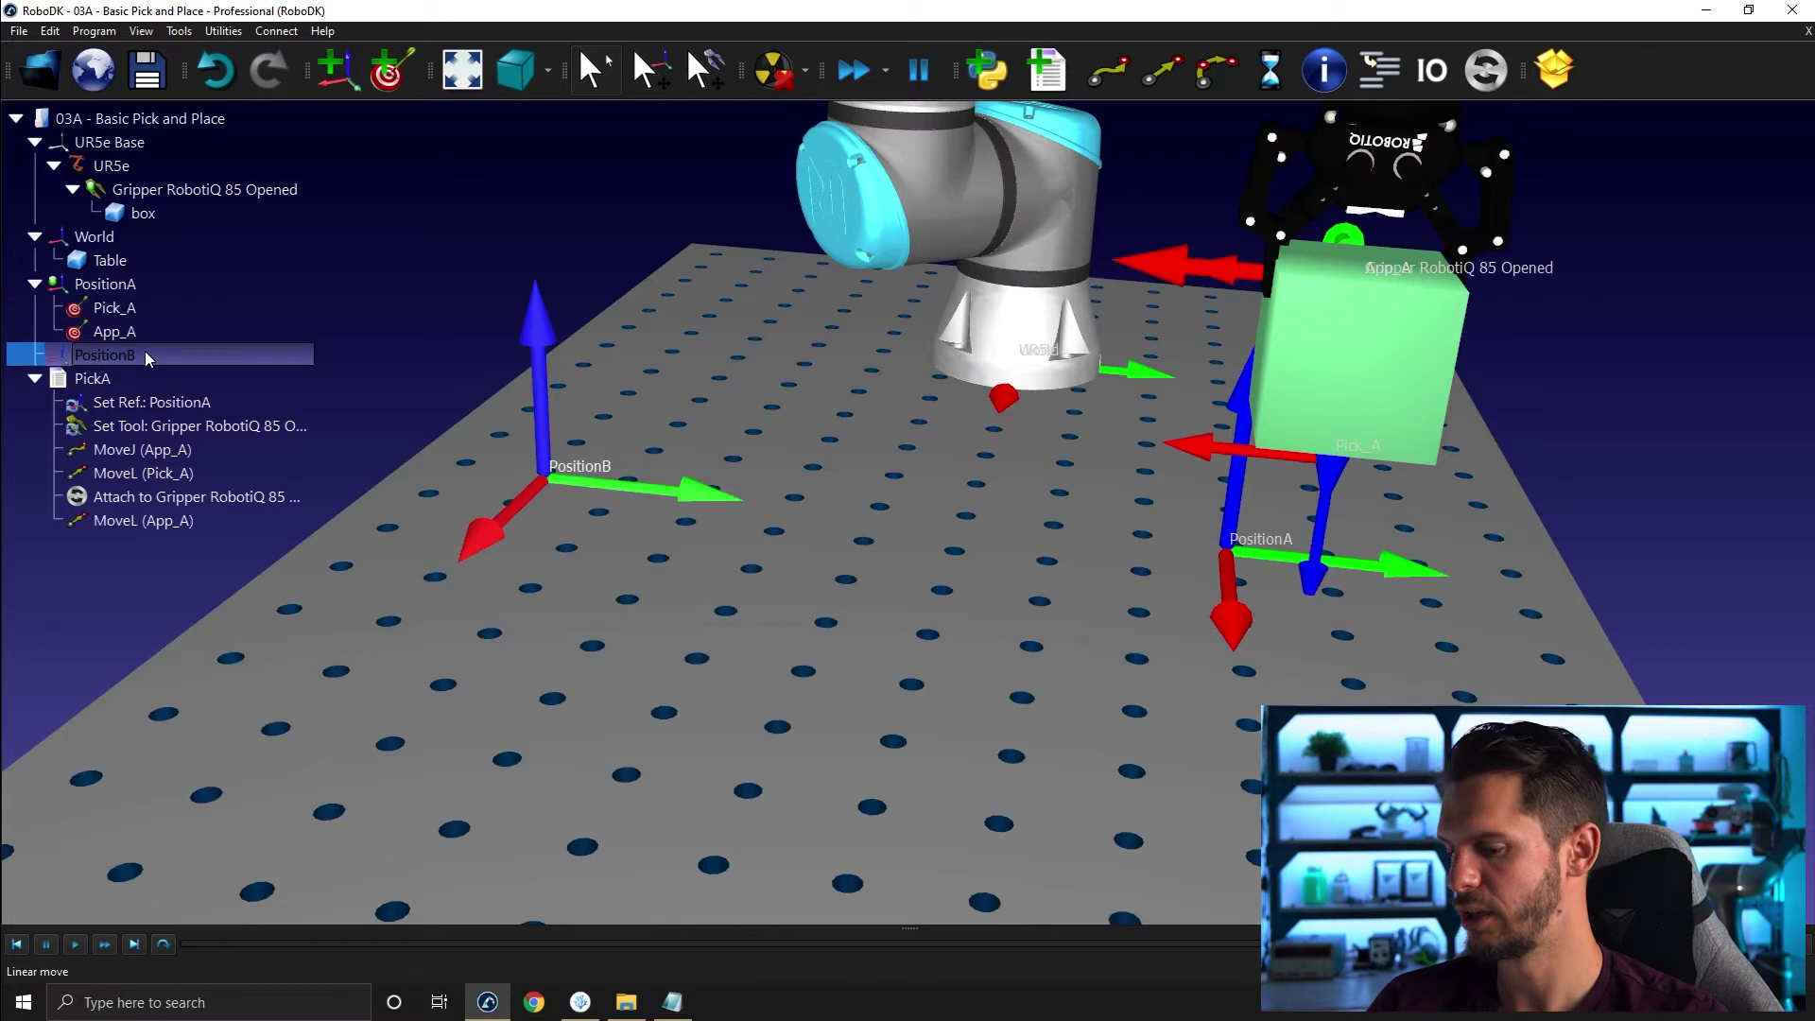
{"action": "key", "text": "ctrl+v"}
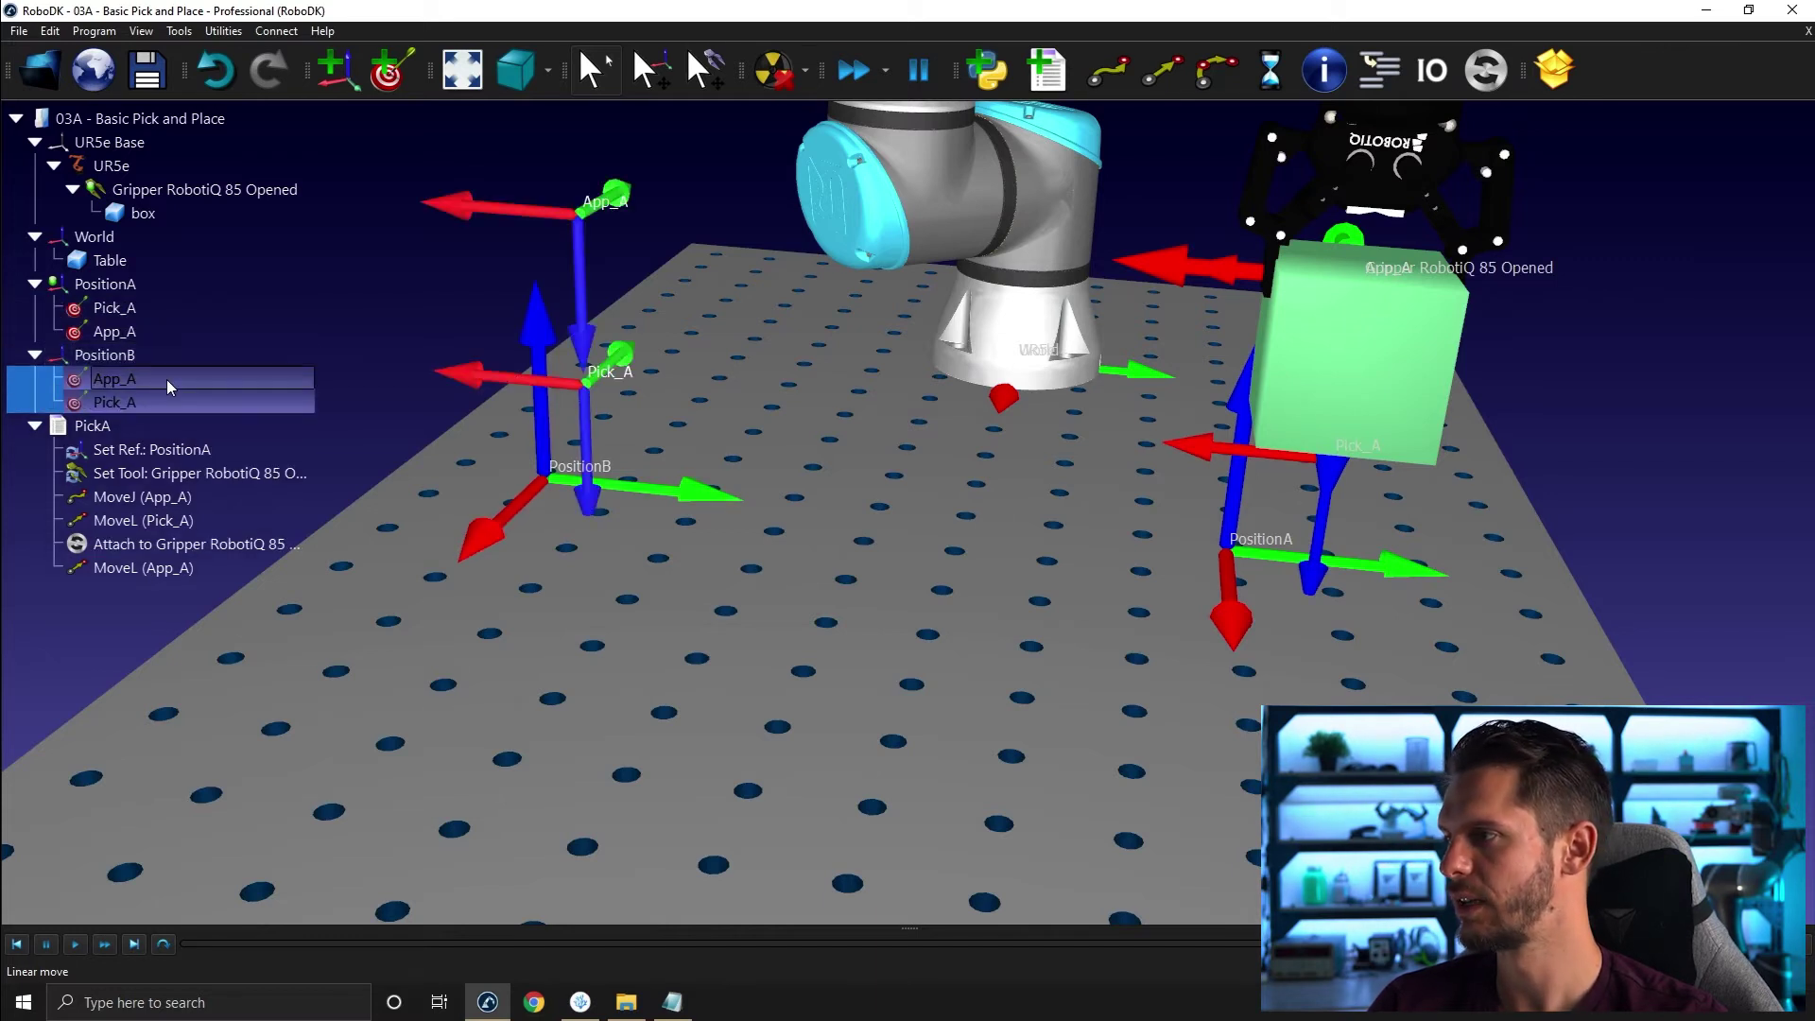
Rename the copied targets to App_B and Pick_B.
{"action": "left_click", "coordinate": [166, 378]}
{"action": "key", "text": "F2"}
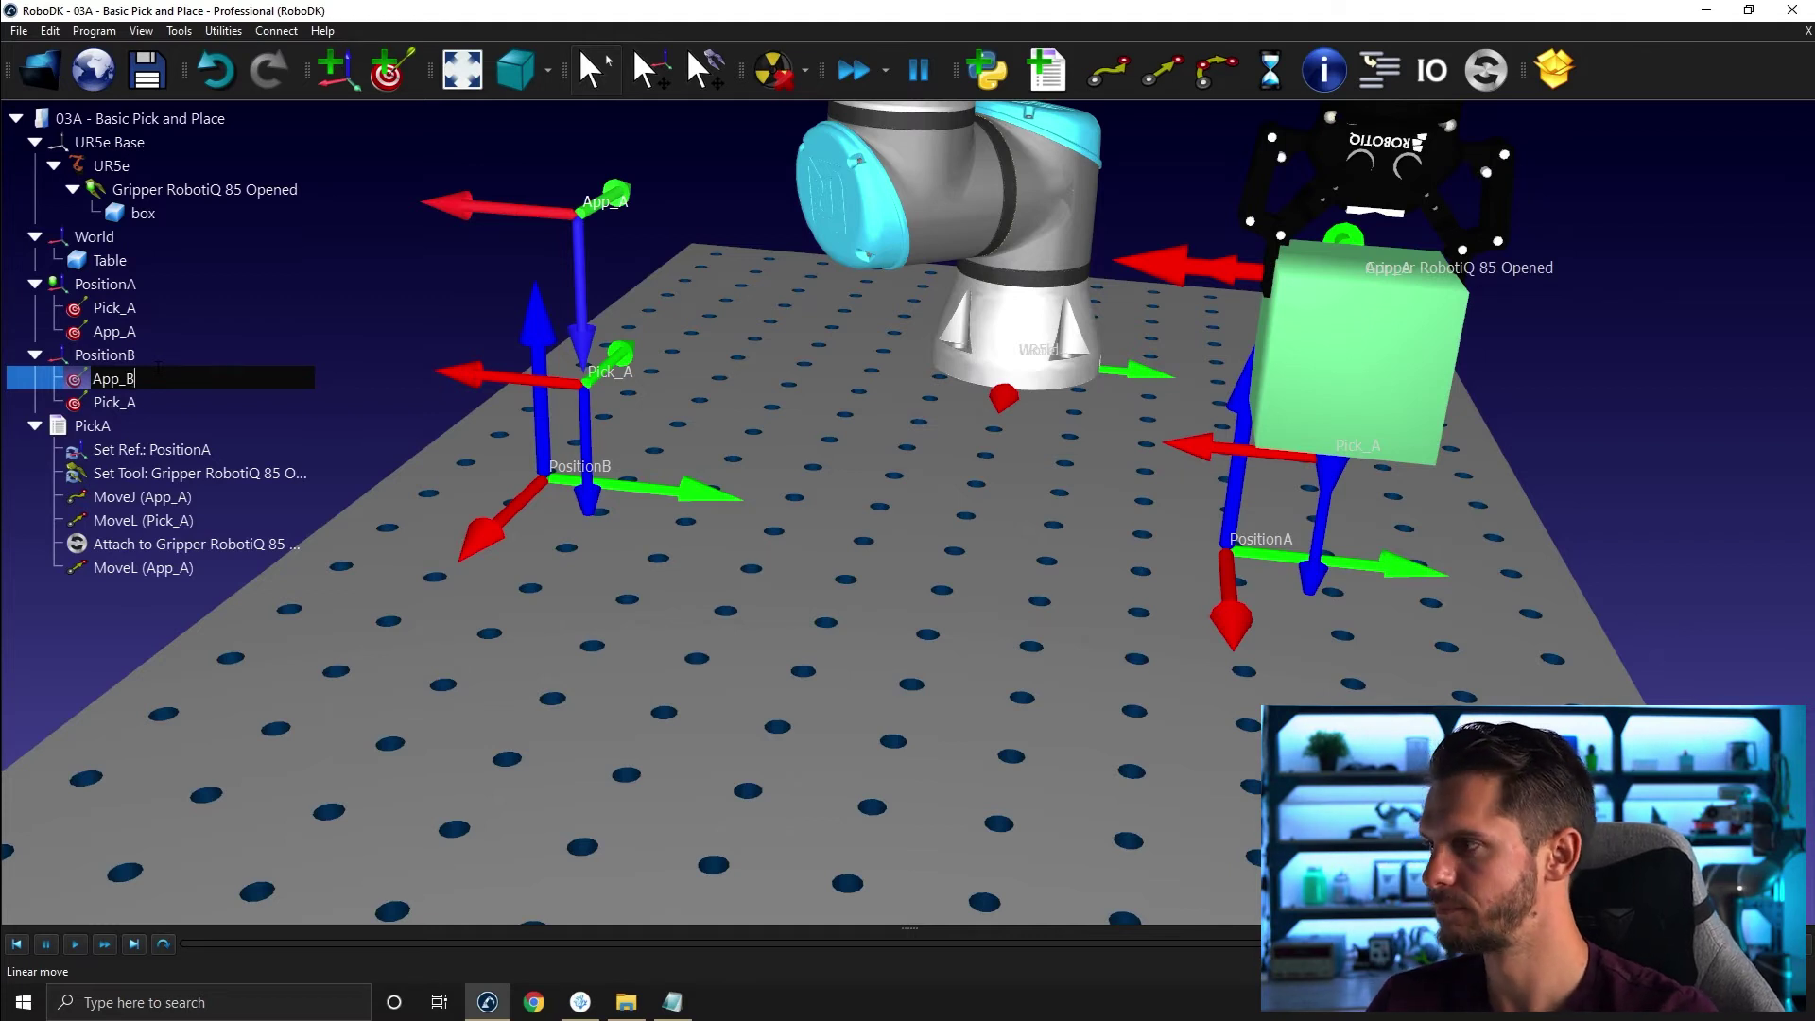
{"action": "key", "text": "Return"}
{"action": "key", "text": "Down"}
{"action": "key", "text": "F2"}
{"action": "key", "text": "BackSpace"}
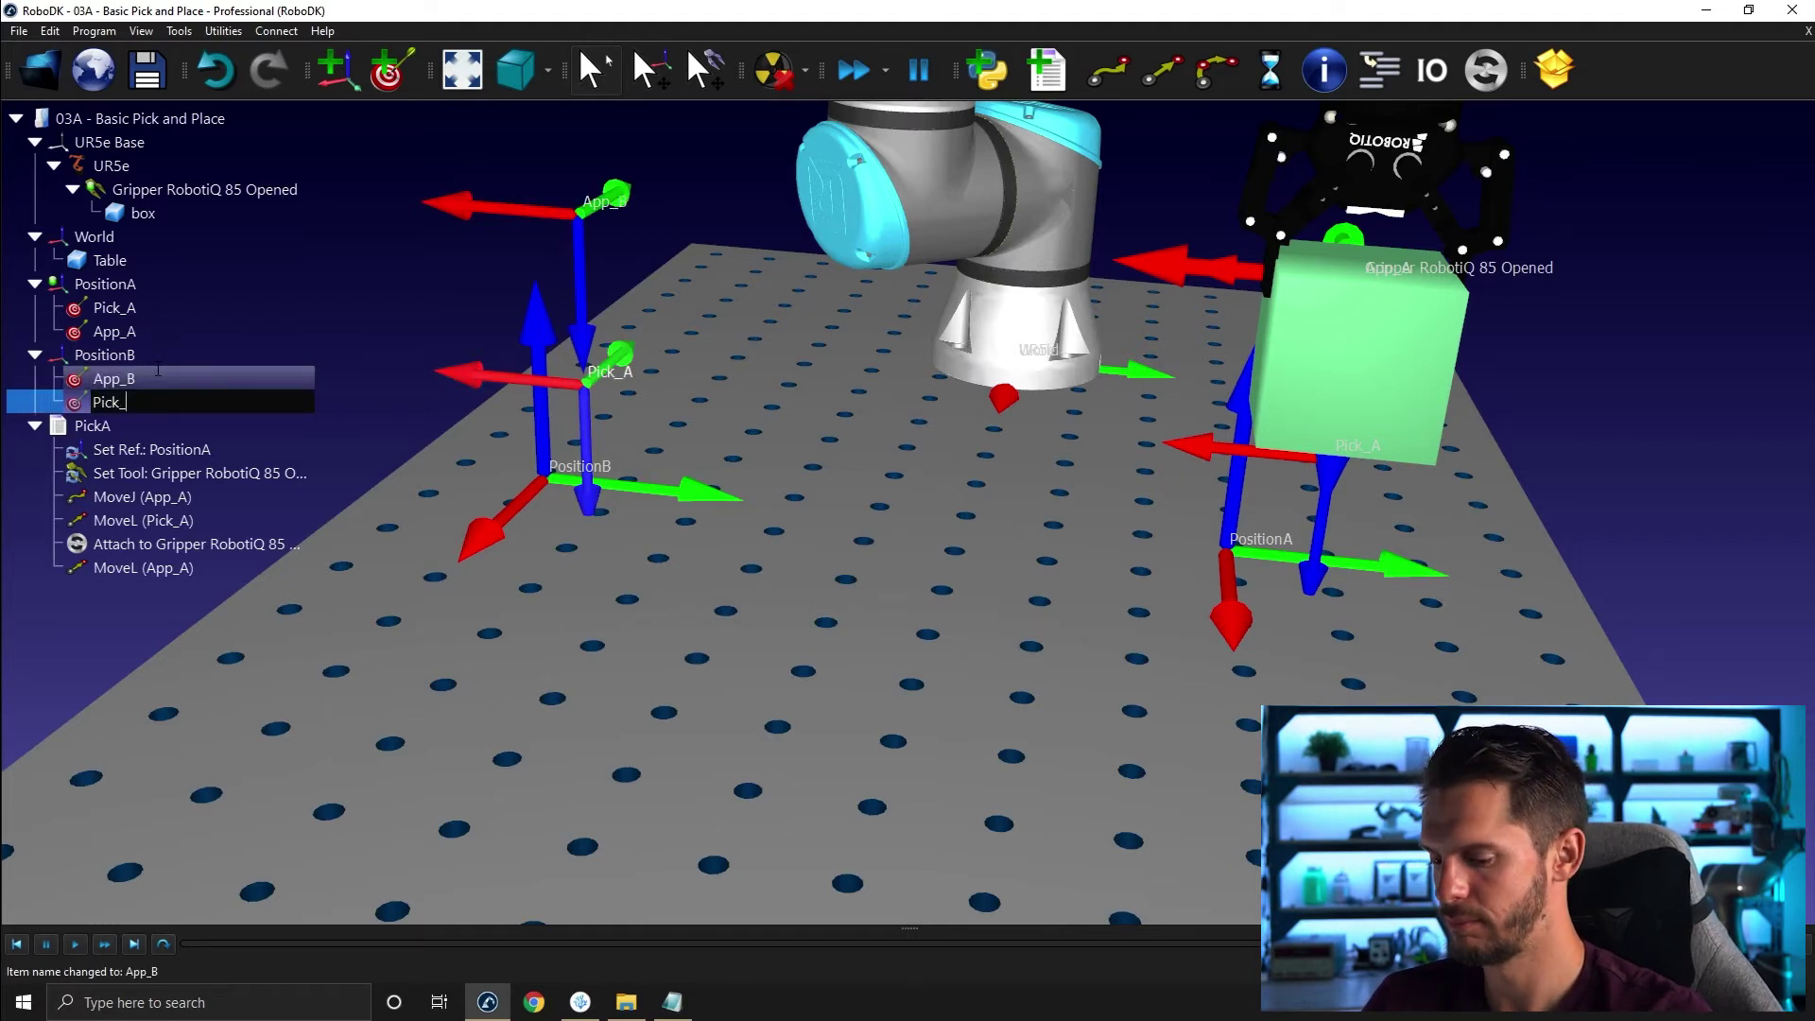
{"action": "type", "text": "B"}
{"action": "key", "text": "Return"}
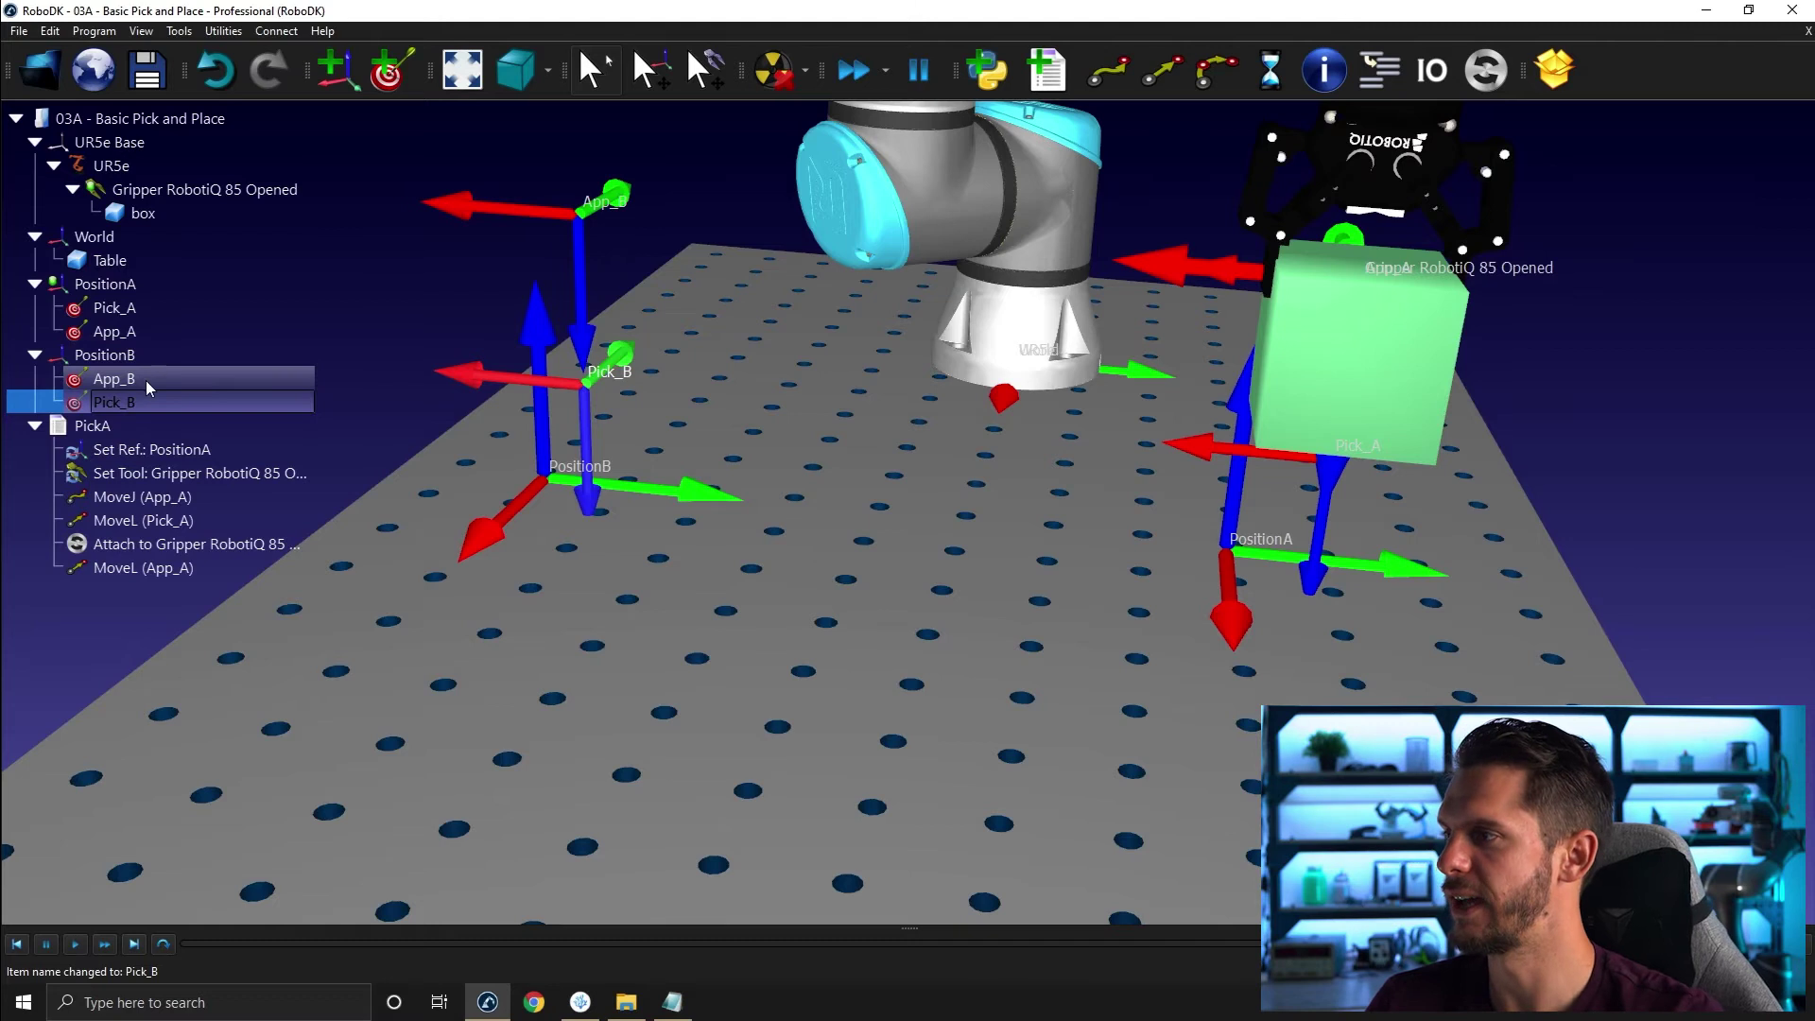
Test by moving the robot to App_B, down to Pick_B, back to App_B, and add program Prog2.
{"action": "double_click", "coordinate": [145, 380]}
{"action": "double_click", "coordinate": [144, 396]}
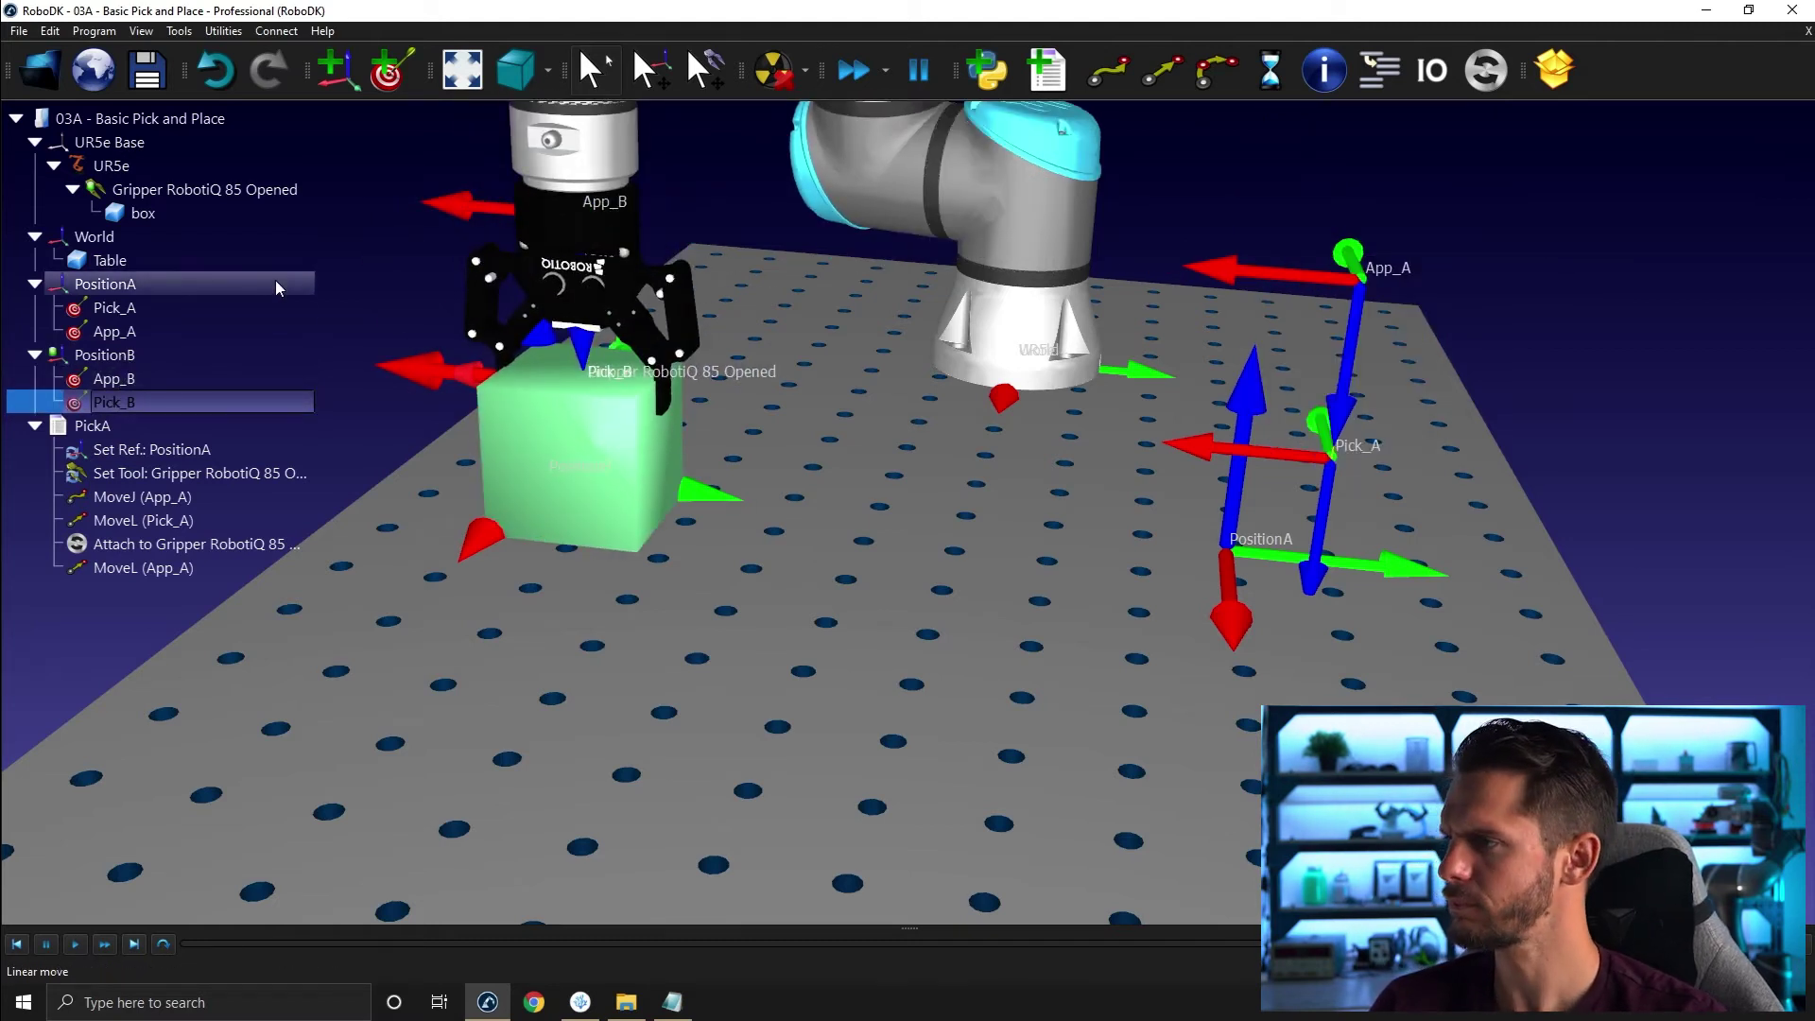
{"action": "double_click", "coordinate": [174, 376]}
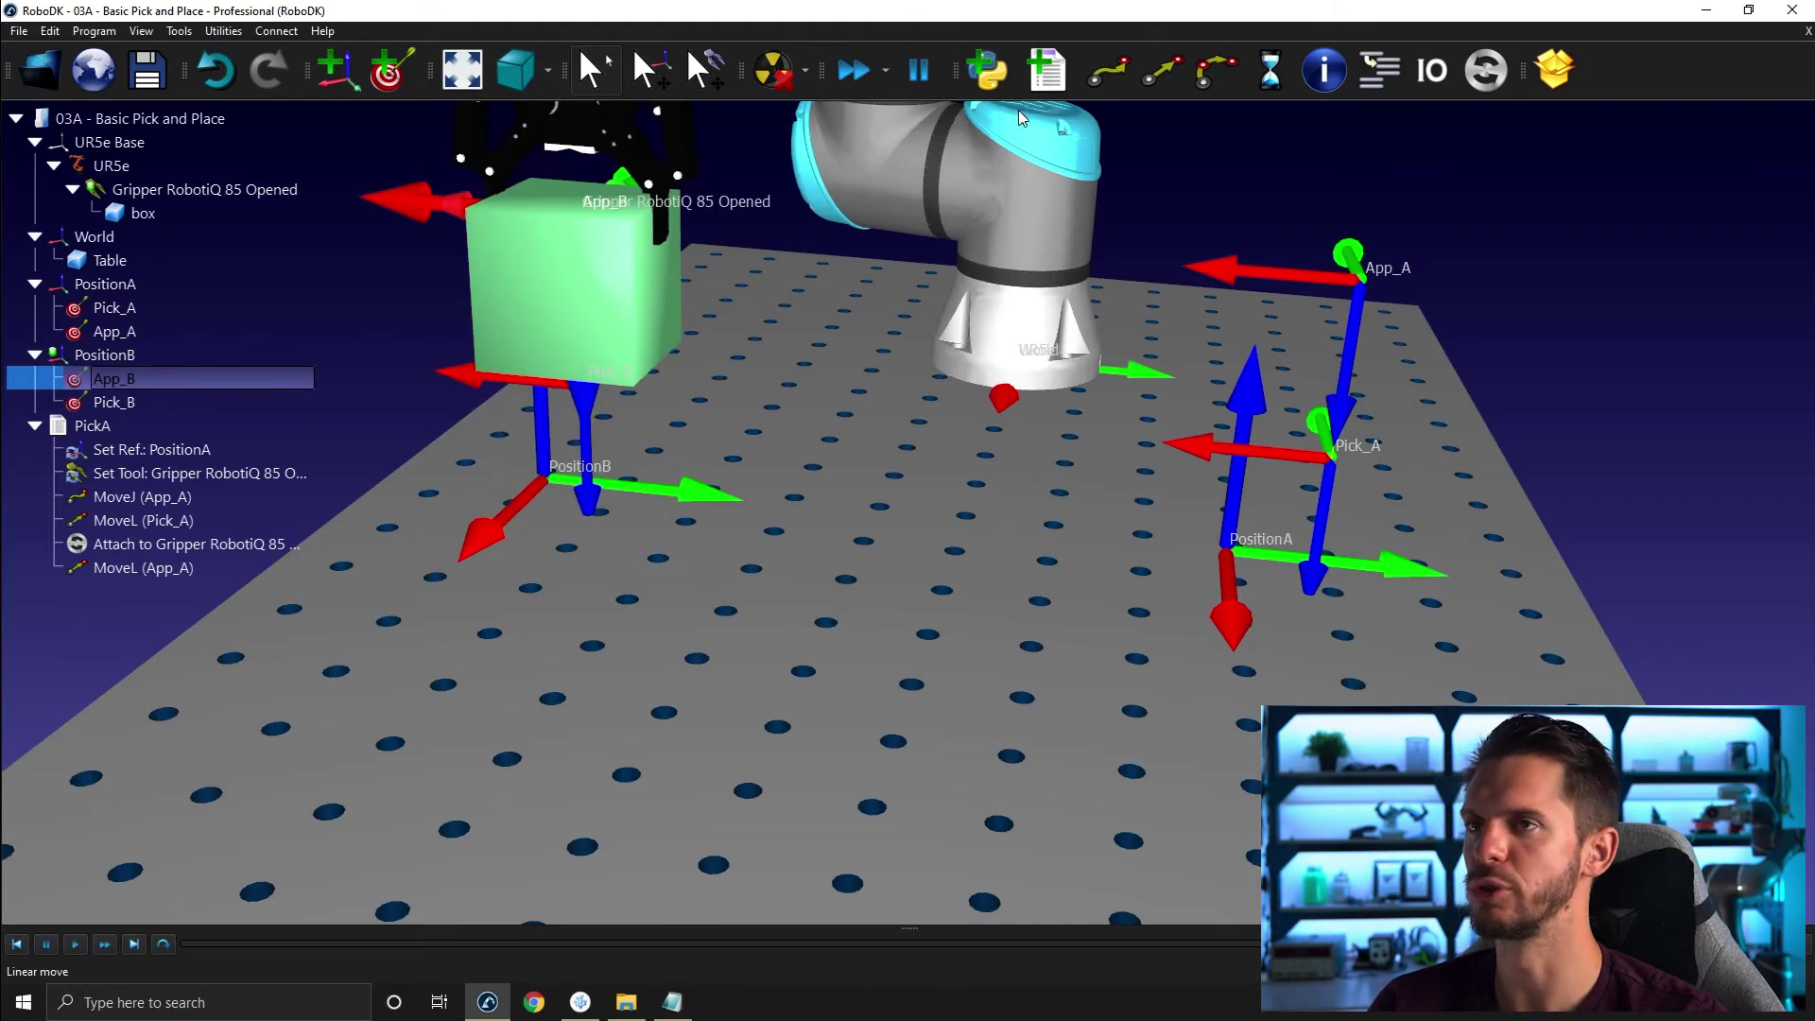
{"action": "left_click", "coordinate": [1047, 68]}
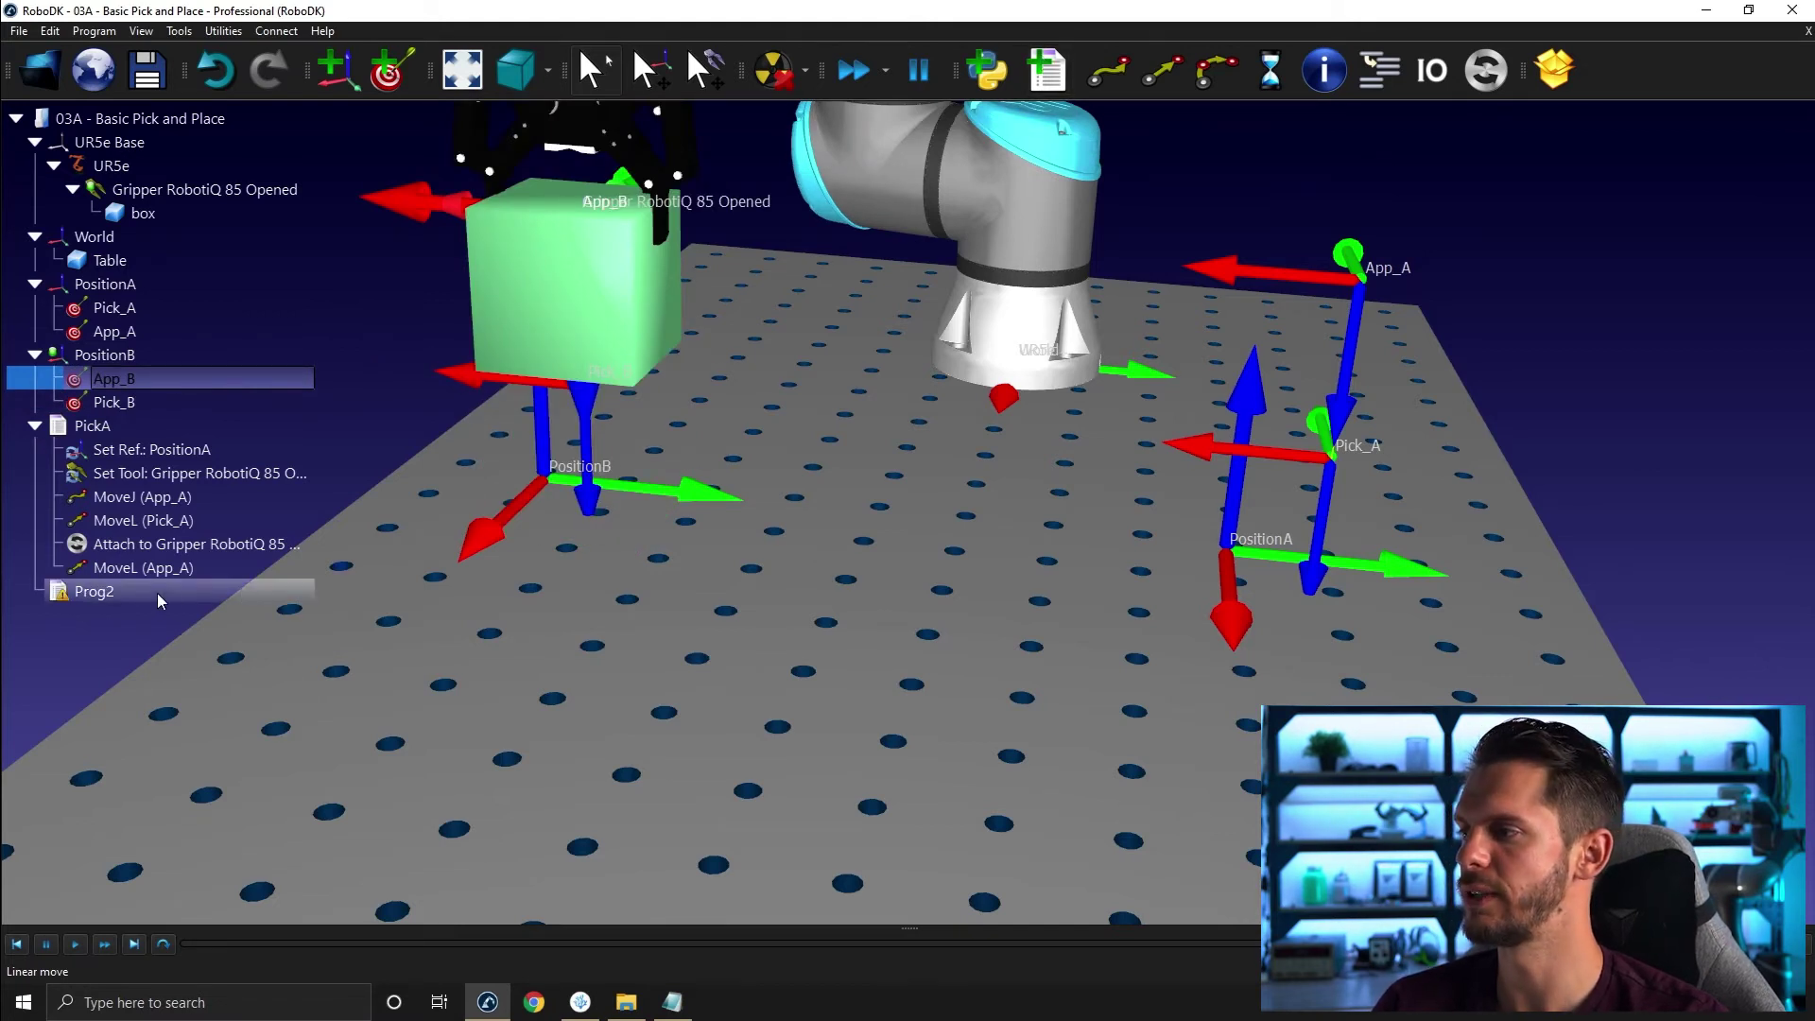
Rename the new Prog2 program to PlaceB.
{"action": "left_click", "coordinate": [157, 592]}
{"action": "key", "text": "F2"}
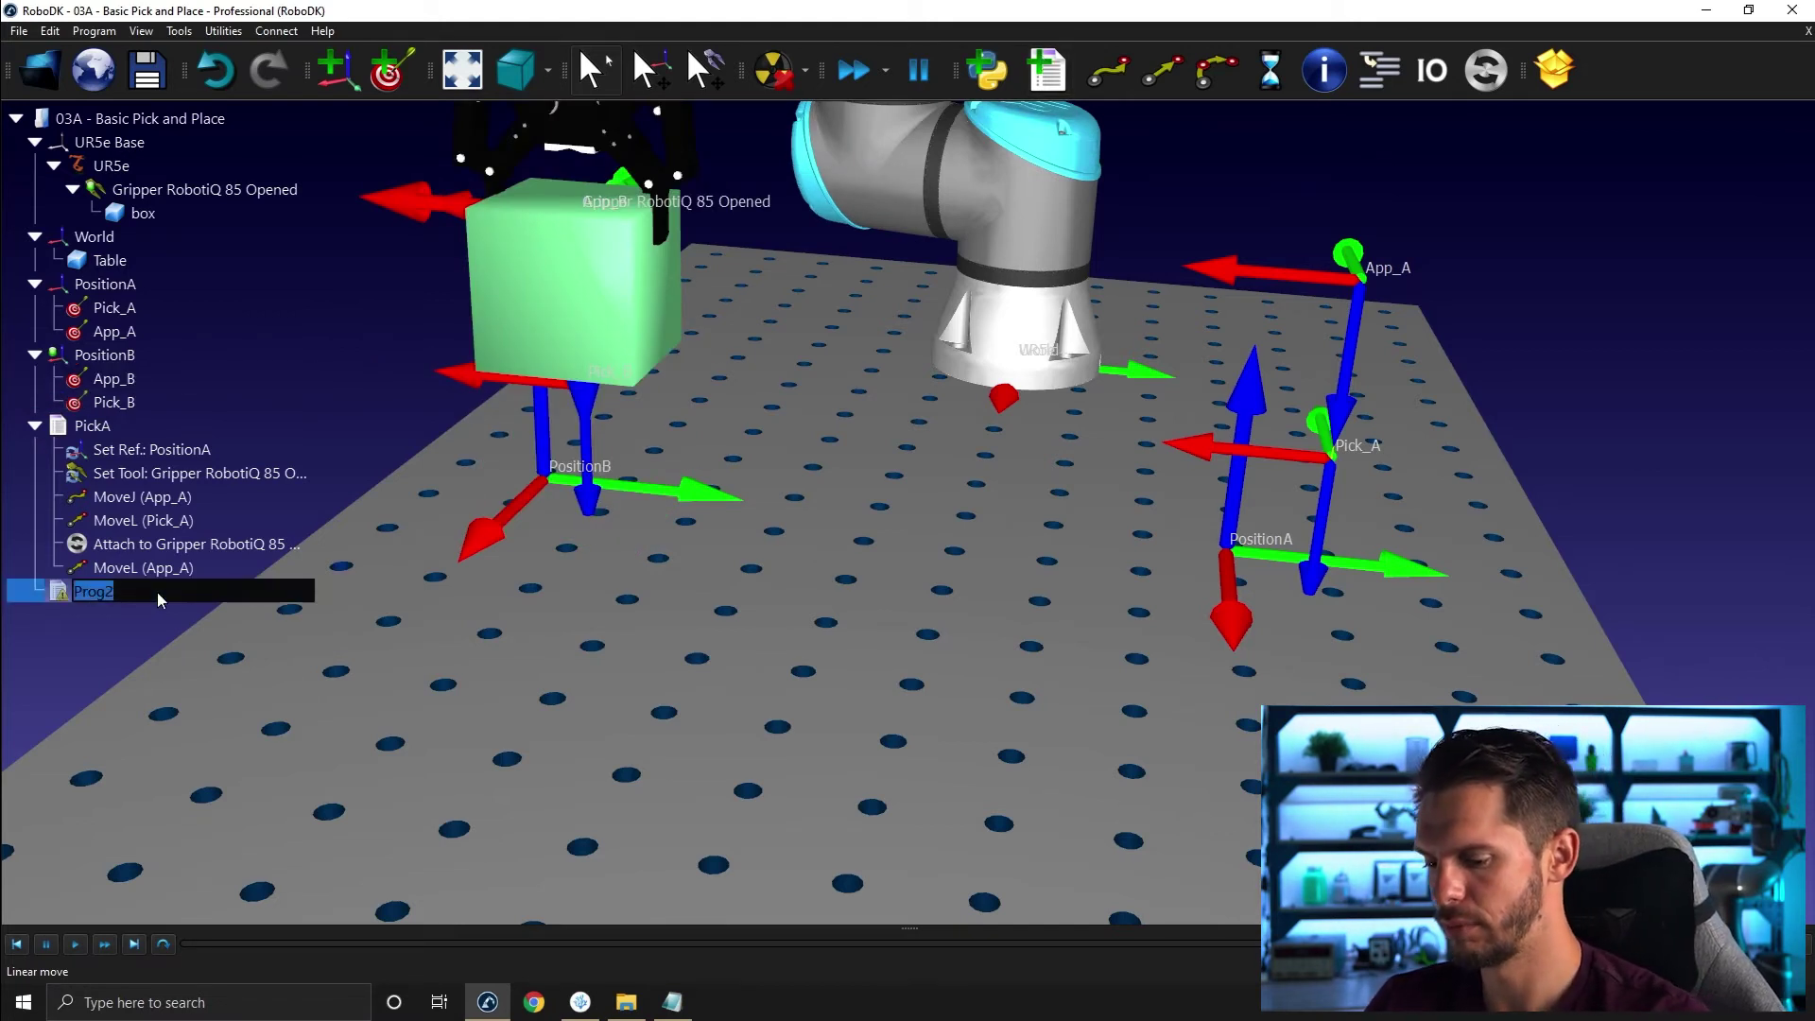
{"action": "type", "text": "PlaceB"}
{"action": "key", "text": "Return"}
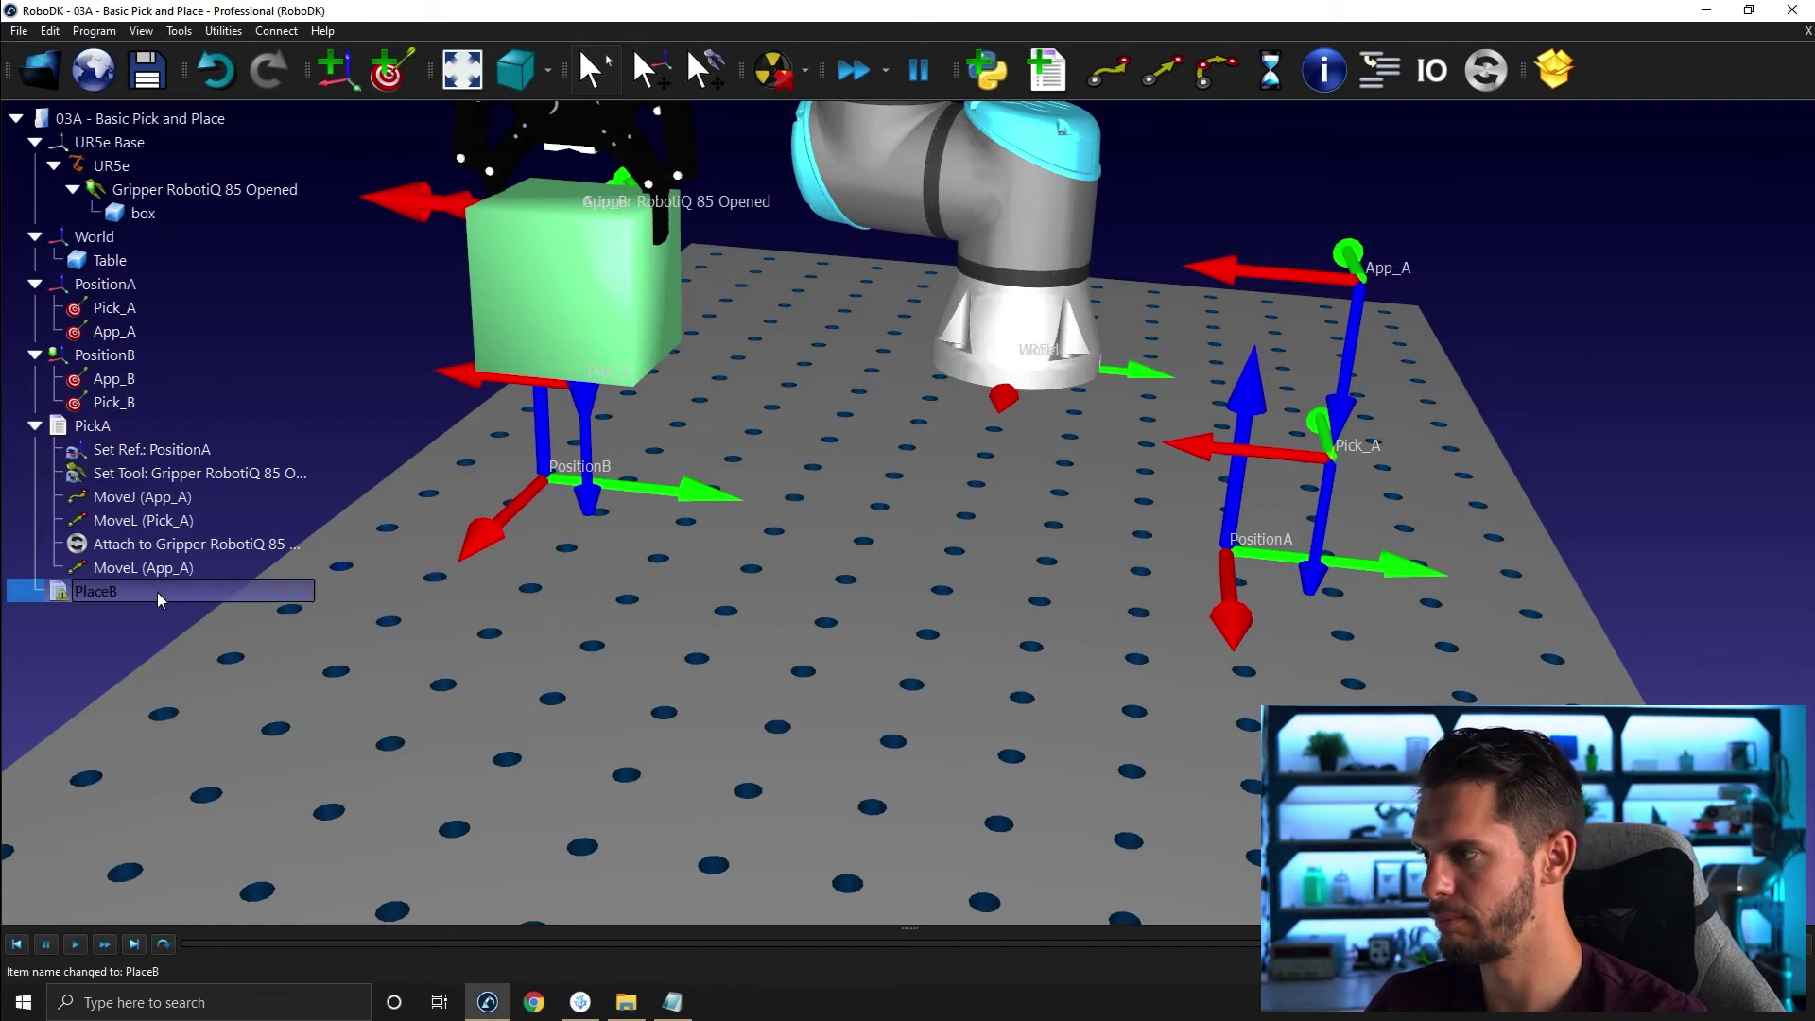
Add a joint move to App_B and a linear move to Pick_B in PlaceB.
{"action": "left_click", "coordinate": [133, 382]}
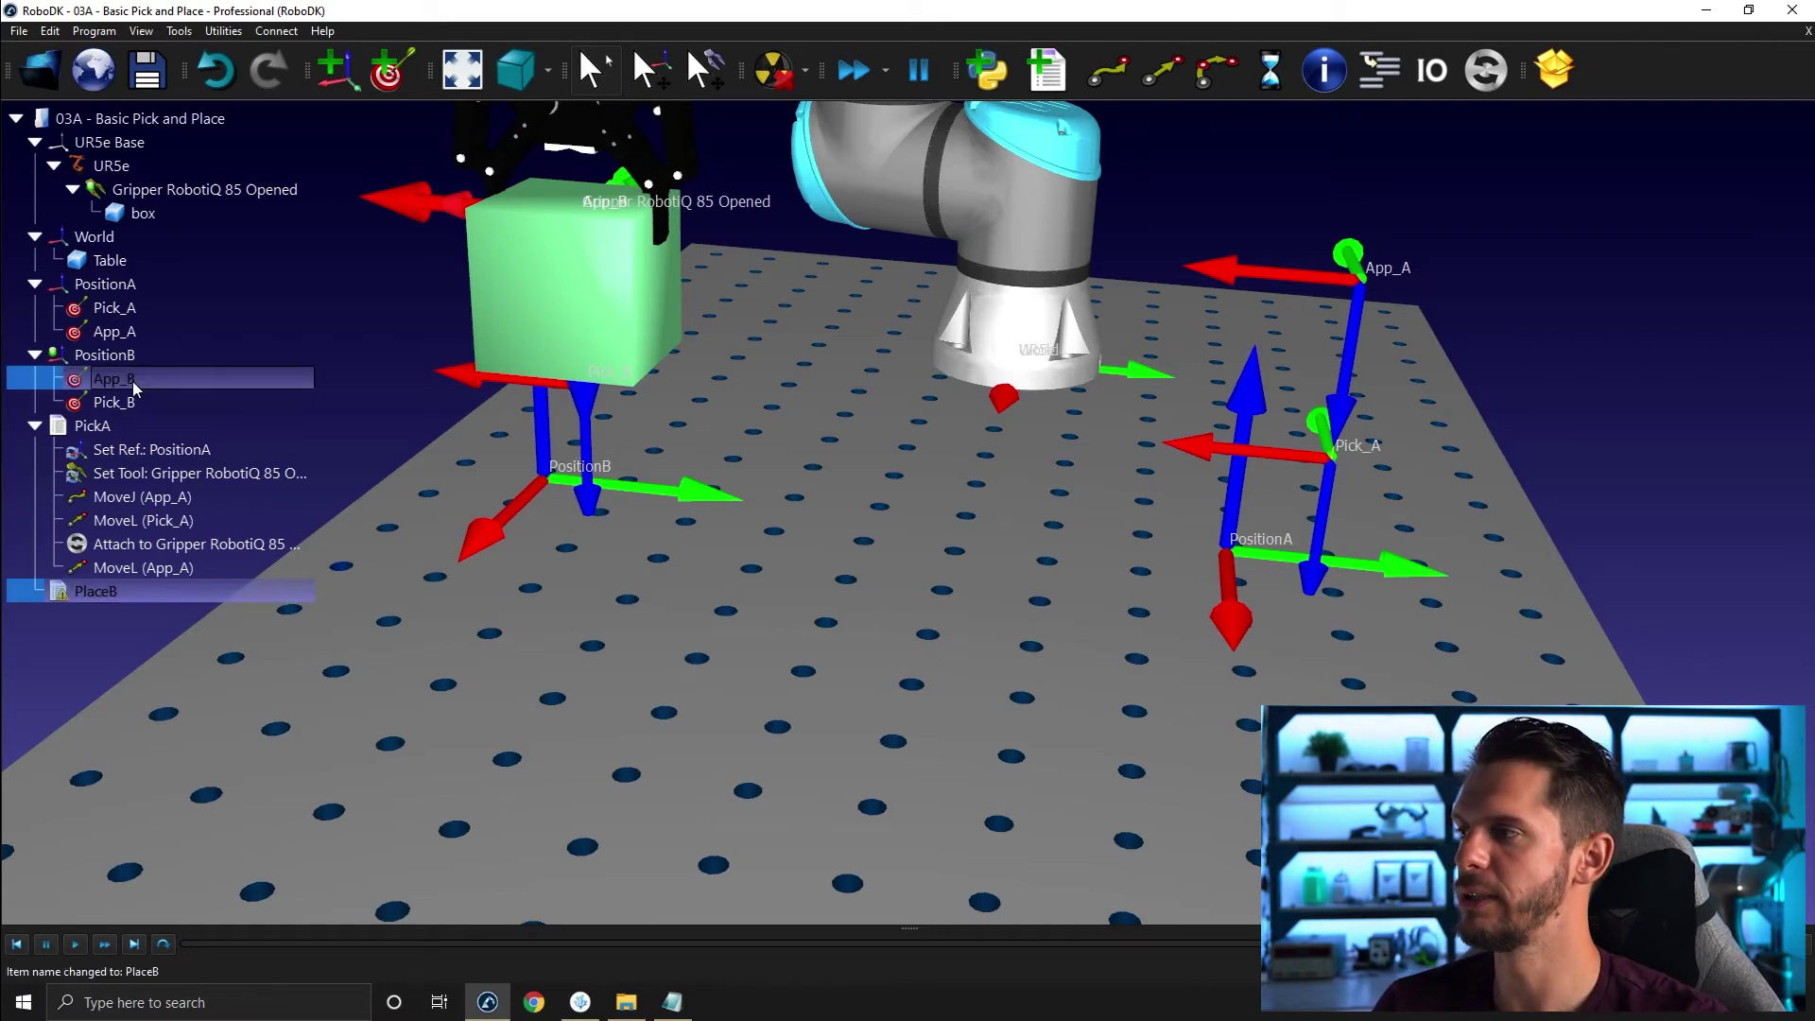
{"action": "left_click", "coordinate": [1108, 69]}
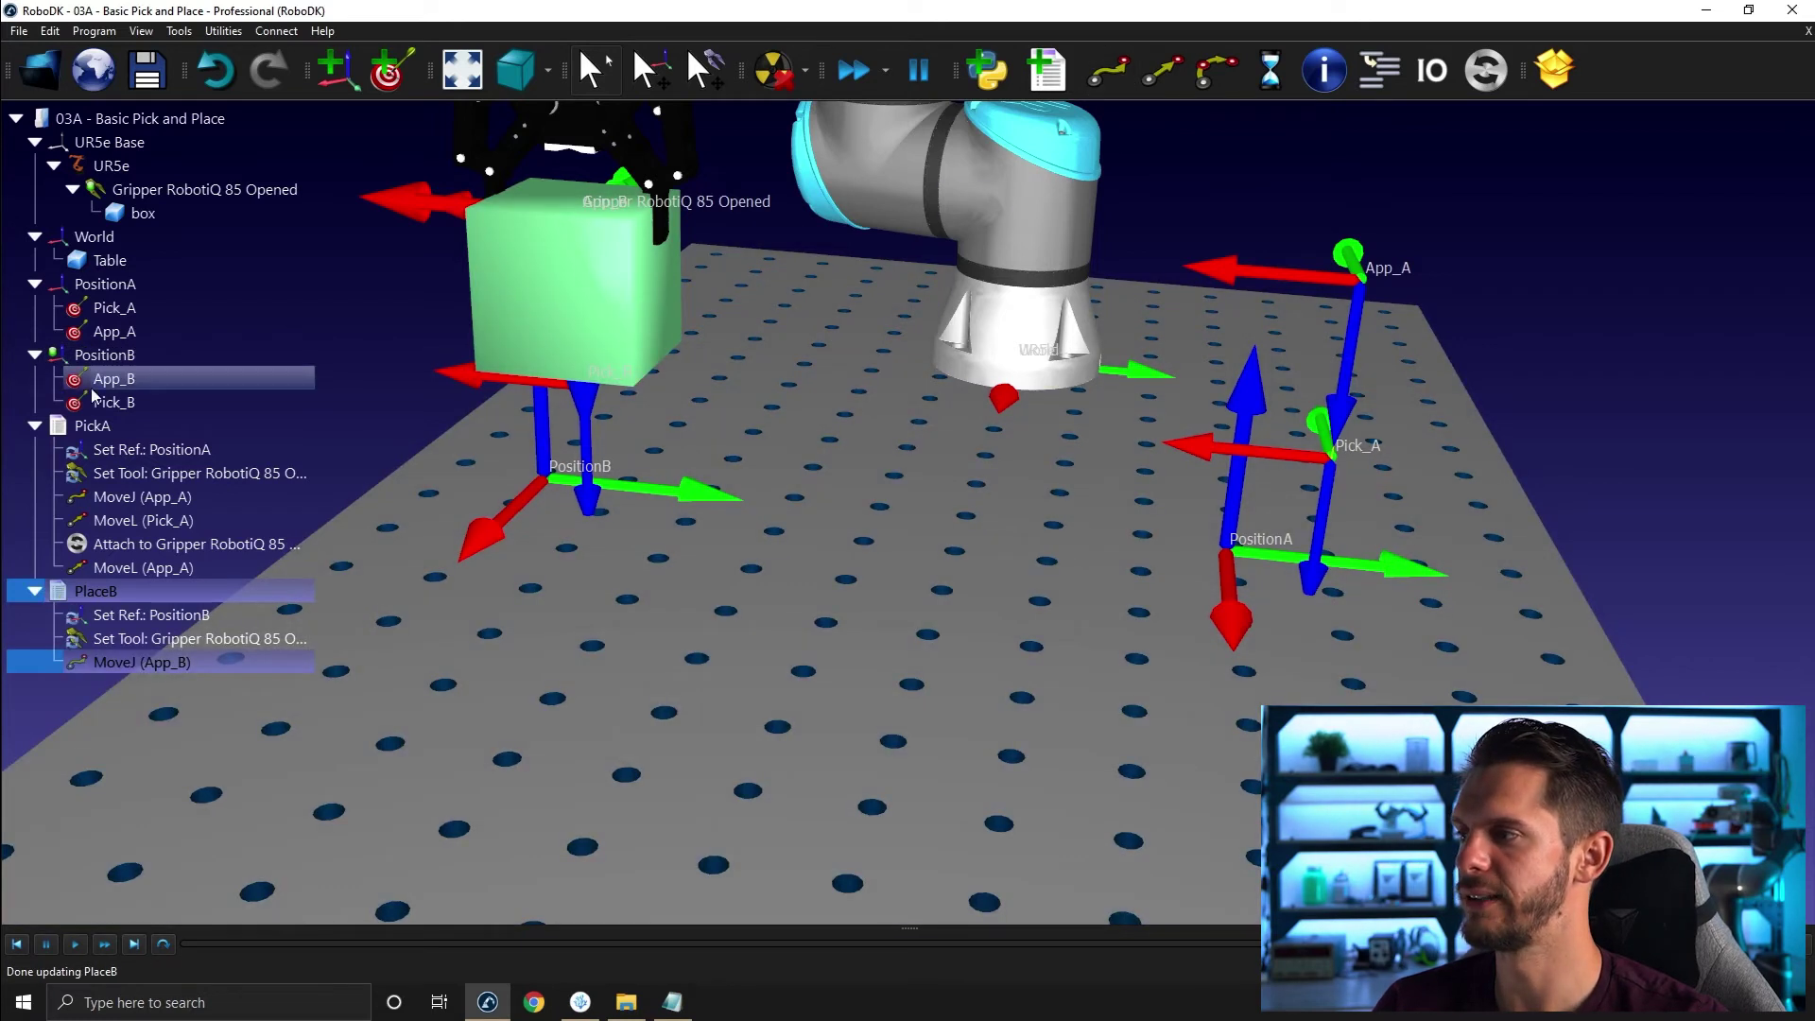
{"action": "left_click", "coordinate": [105, 401]}
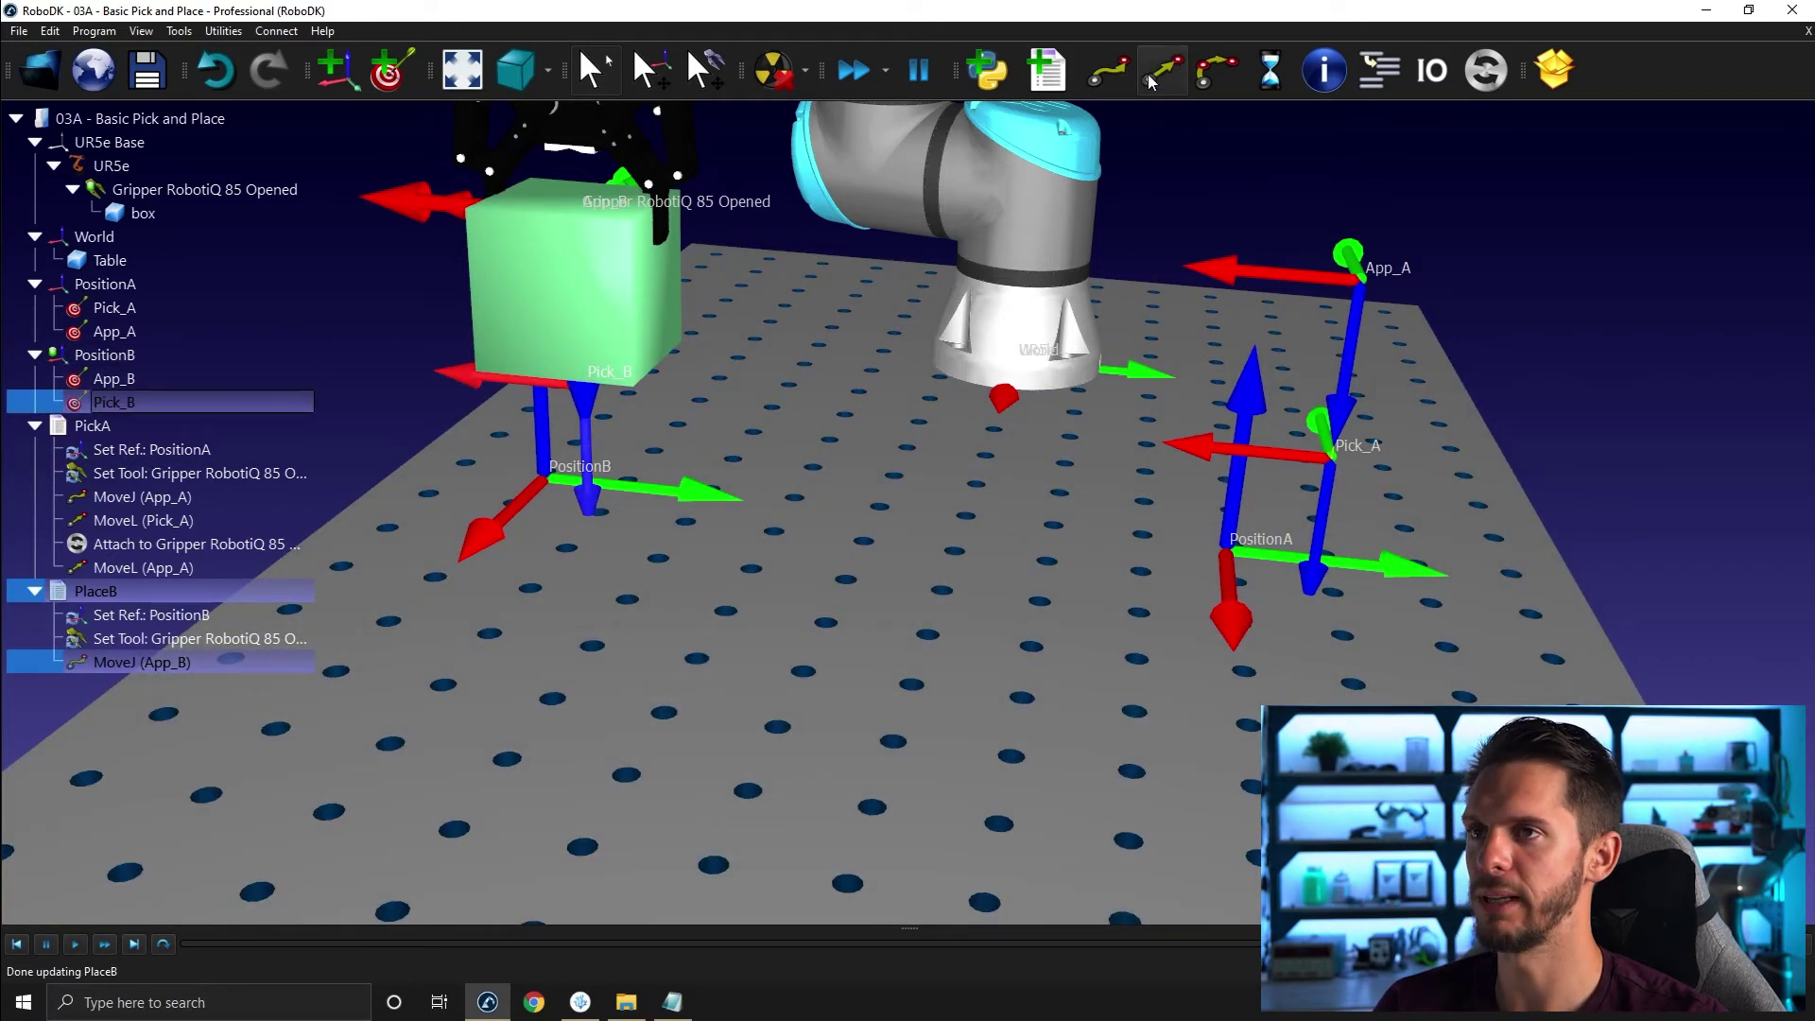
{"action": "left_click", "coordinate": [1162, 72]}
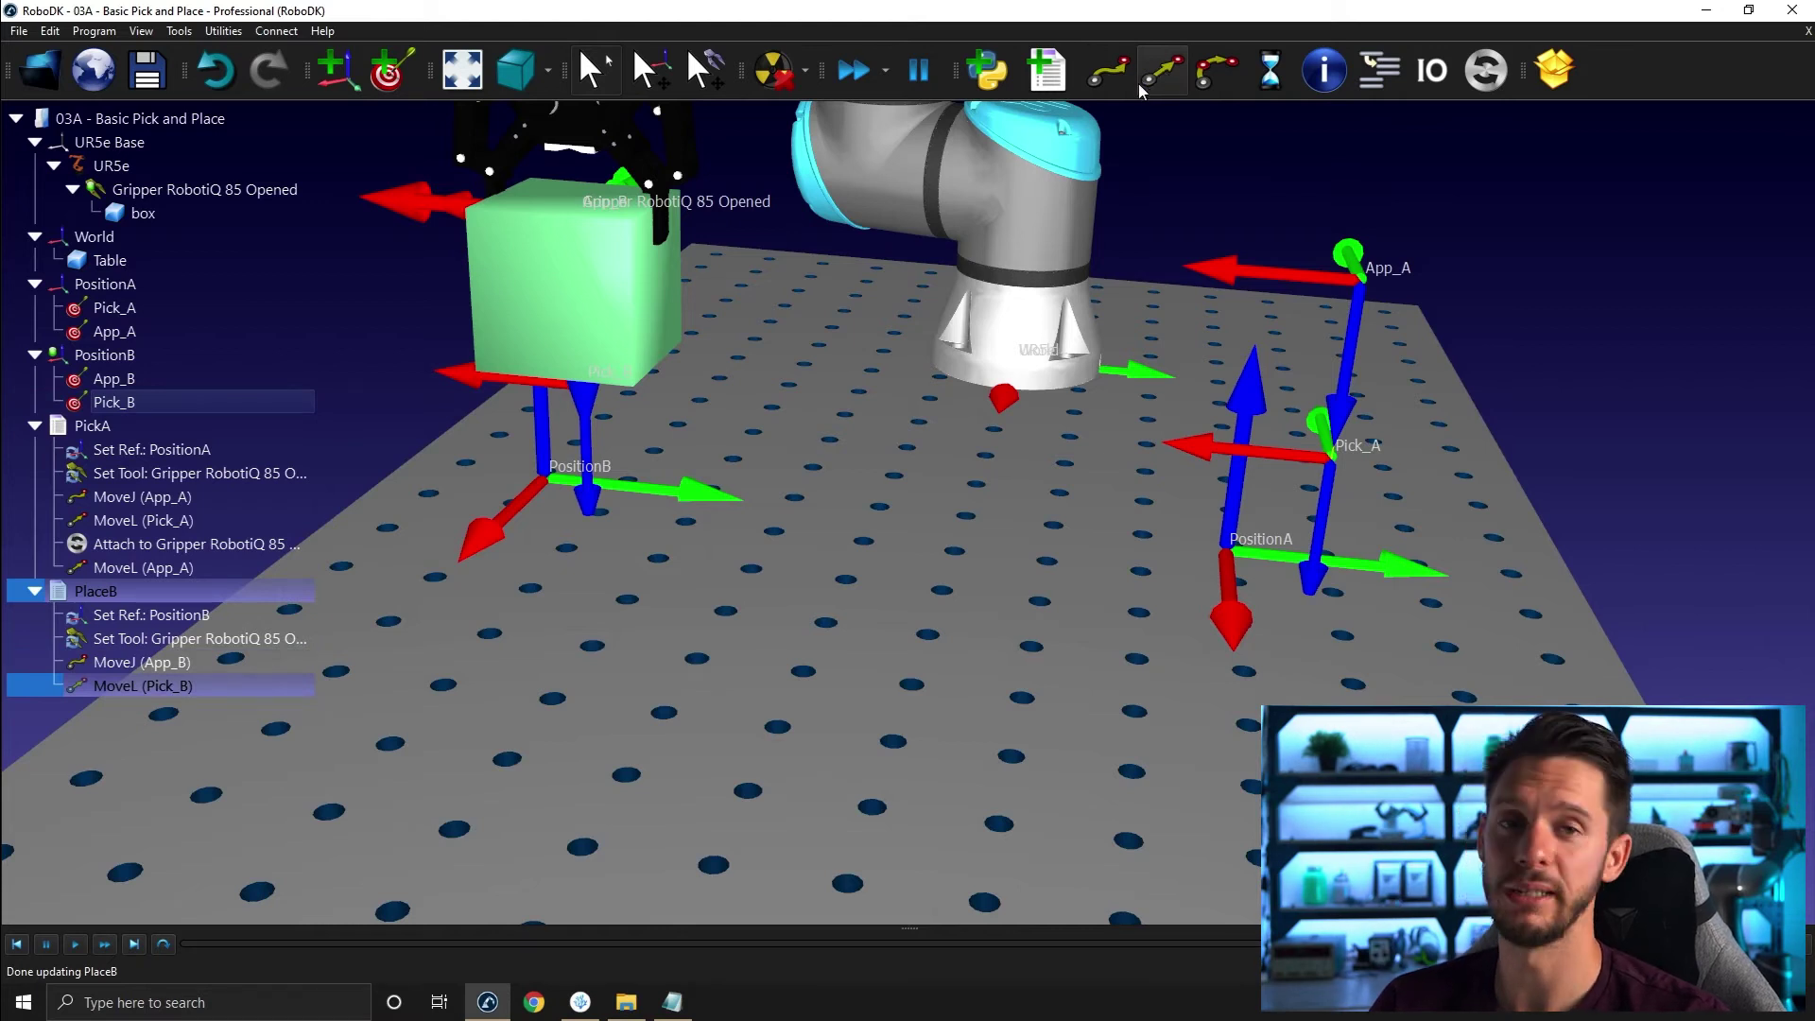
Add a Detach object event to PlaceB with PositionB as the attach-to parent.
{"action": "left_click", "coordinate": [1485, 71]}
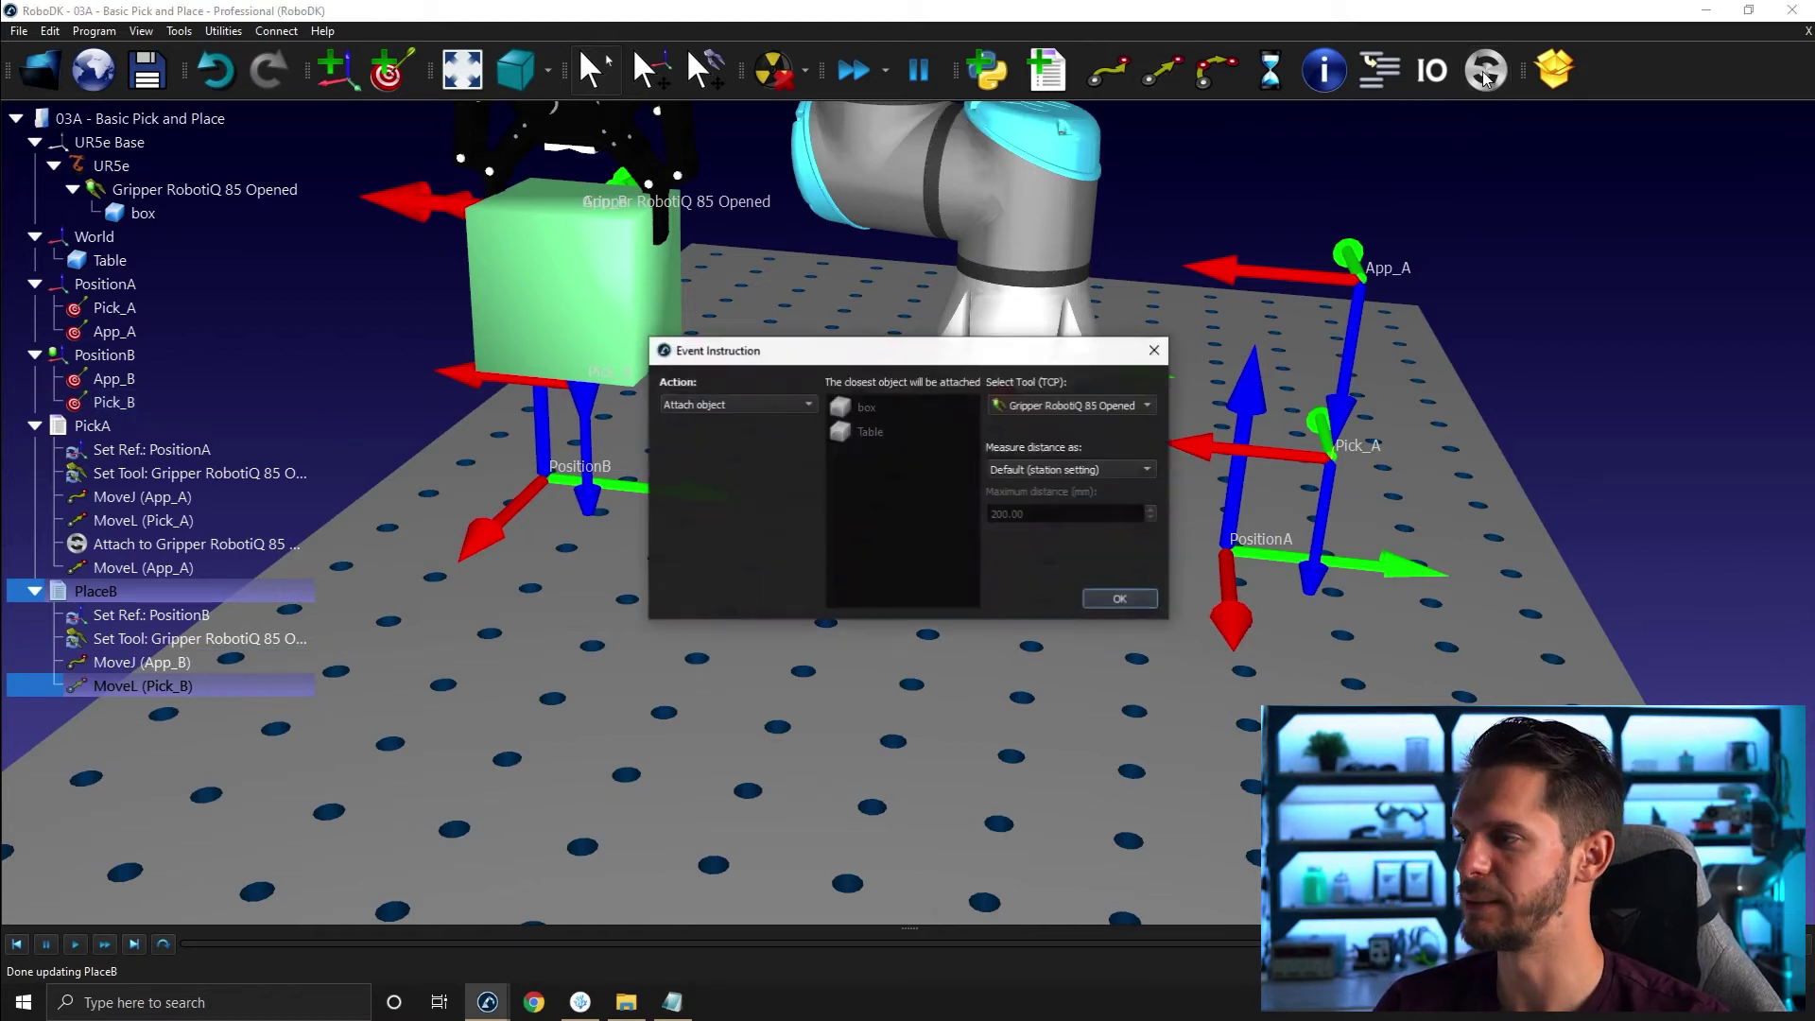
{"action": "left_click", "coordinate": [724, 401]}
{"action": "left_click", "coordinate": [726, 418]}
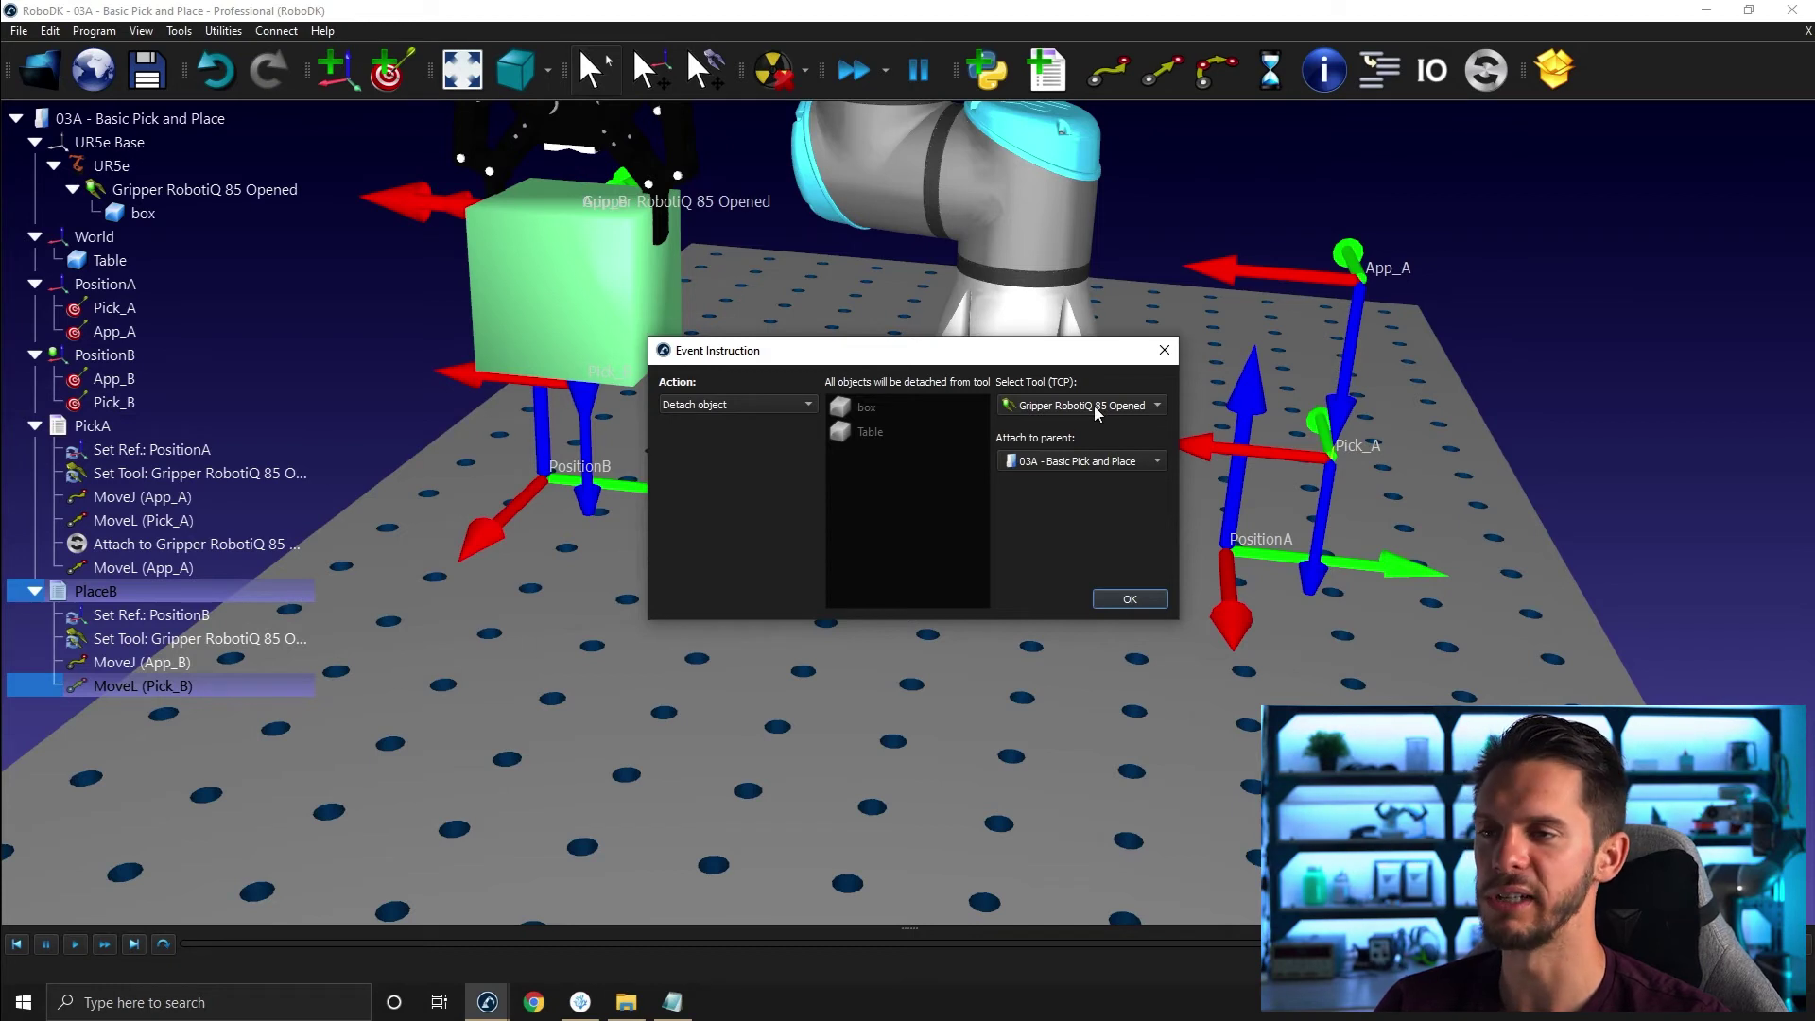
{"action": "left_click", "coordinate": [1044, 460]}
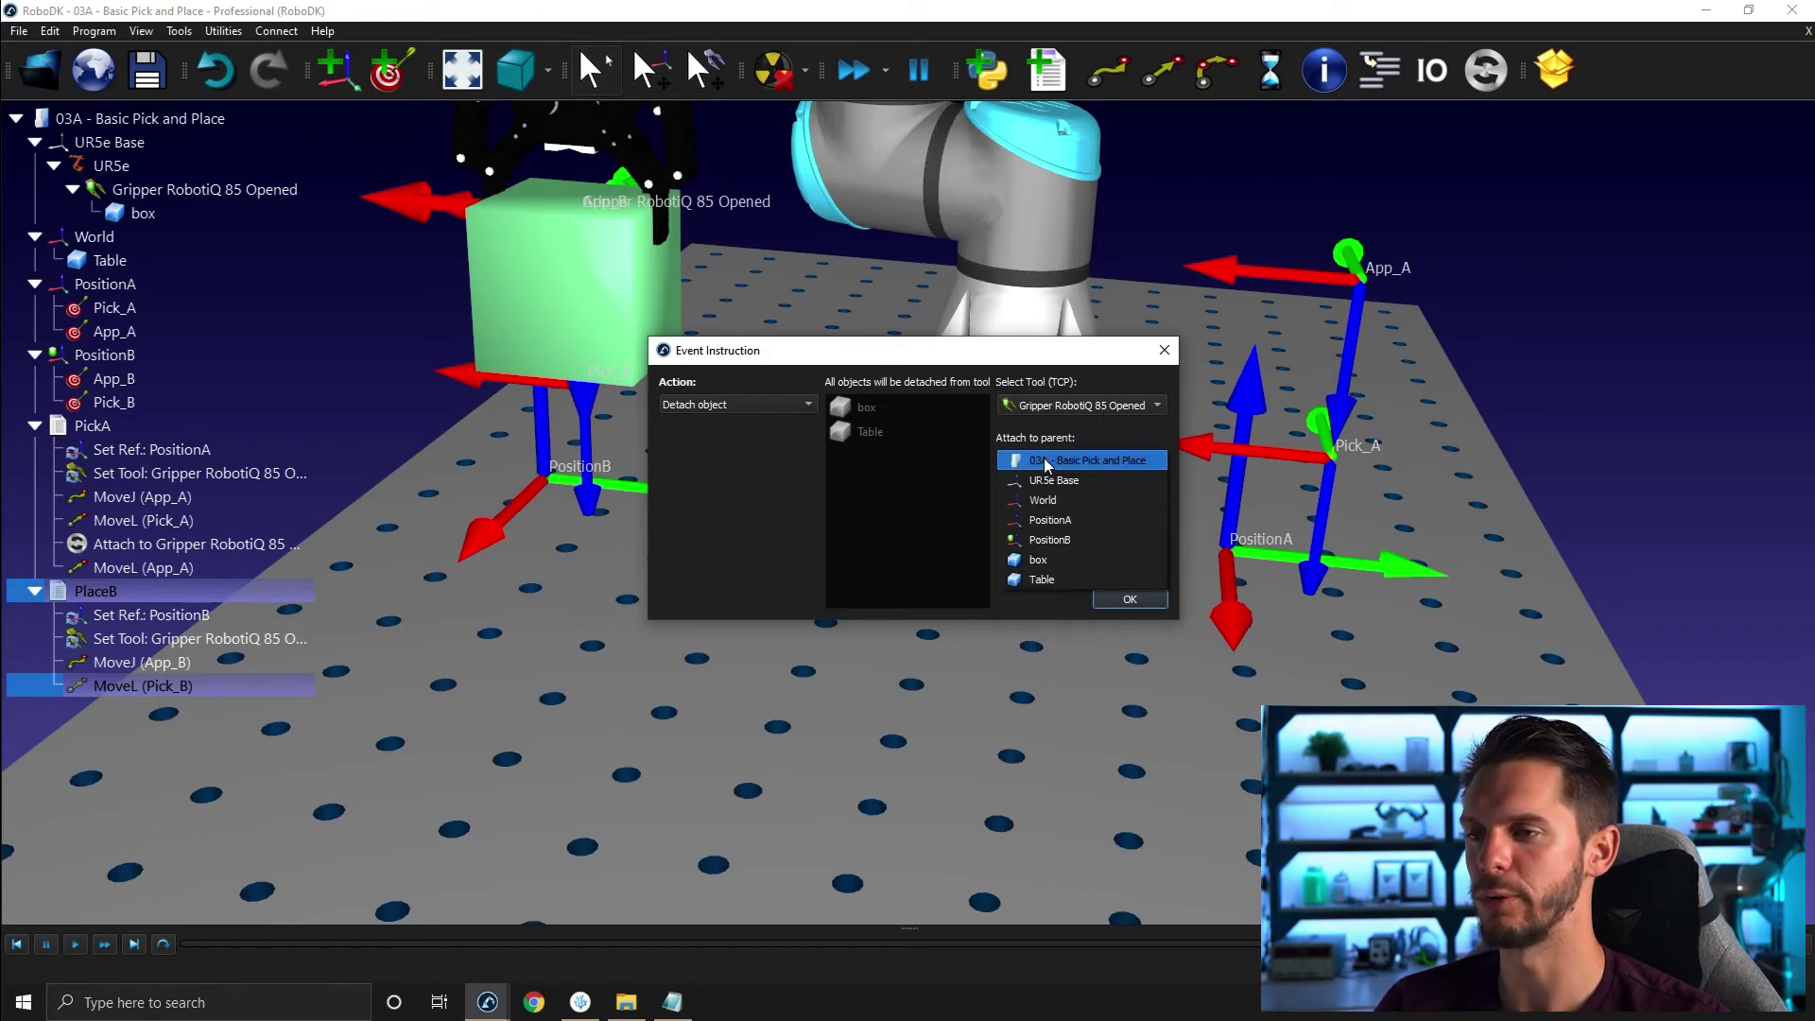
{"action": "left_click", "coordinate": [1040, 540]}
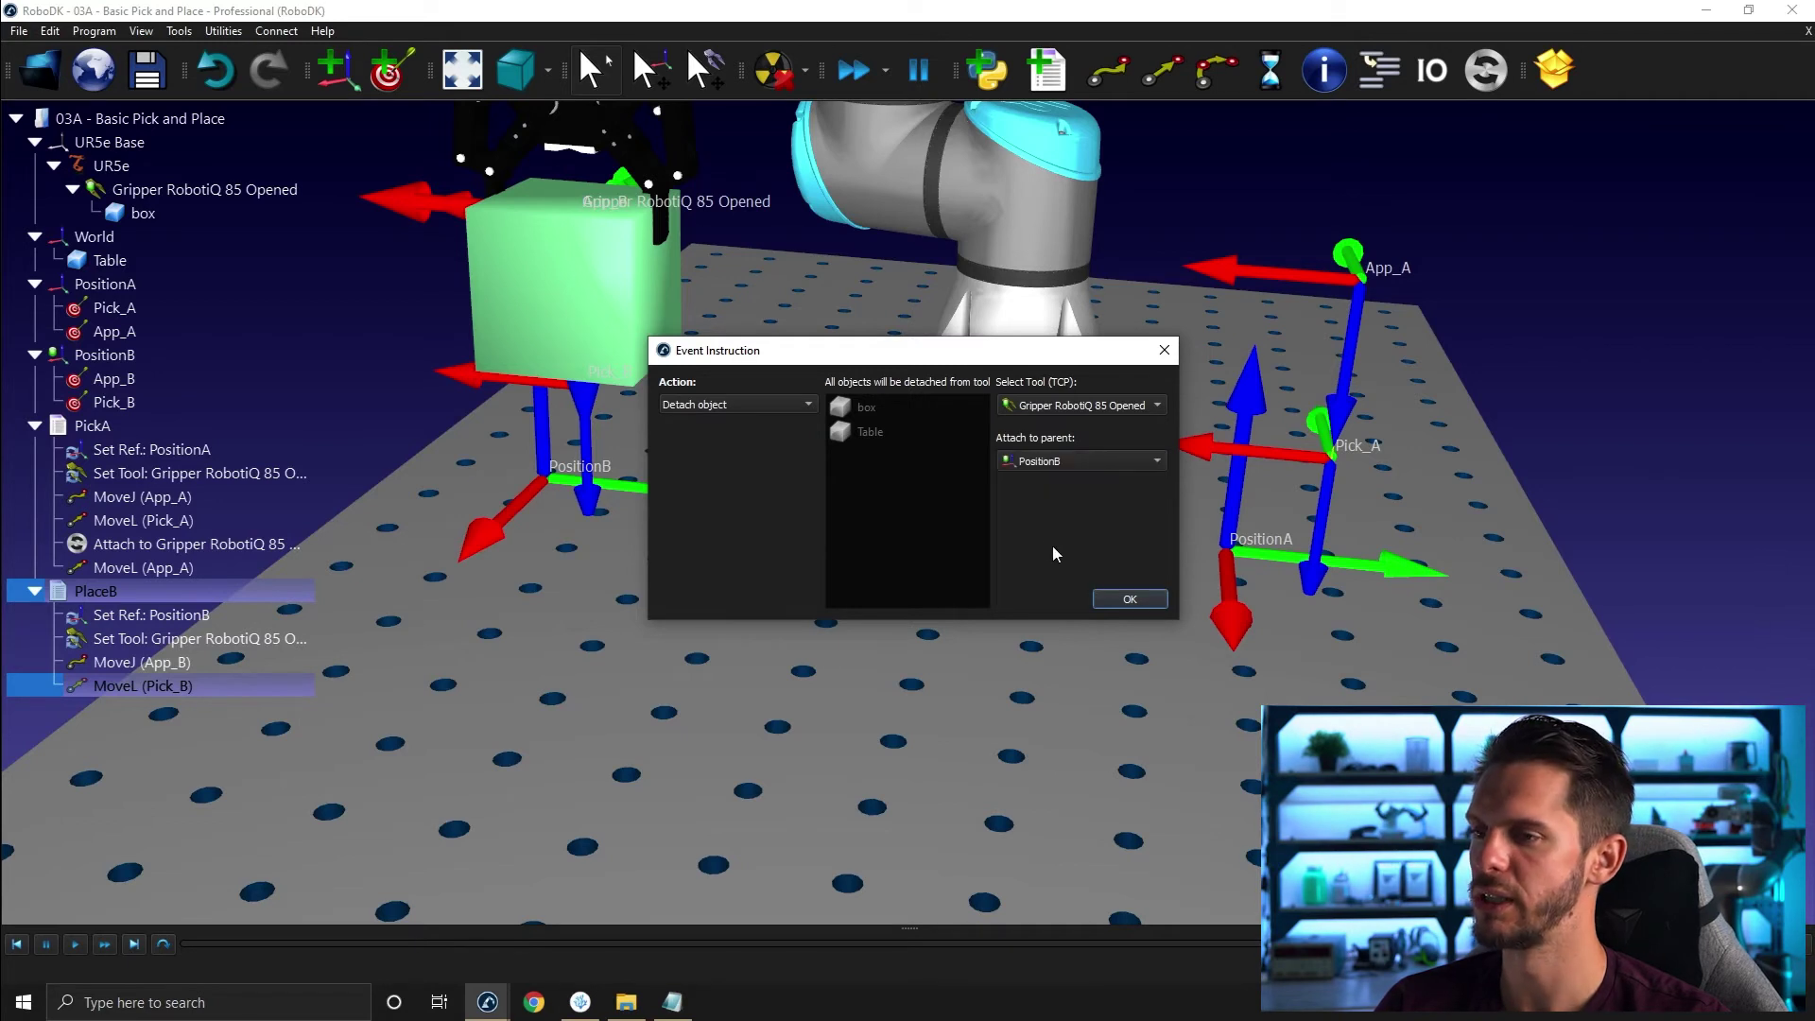
{"action": "left_click", "coordinate": [1130, 599]}
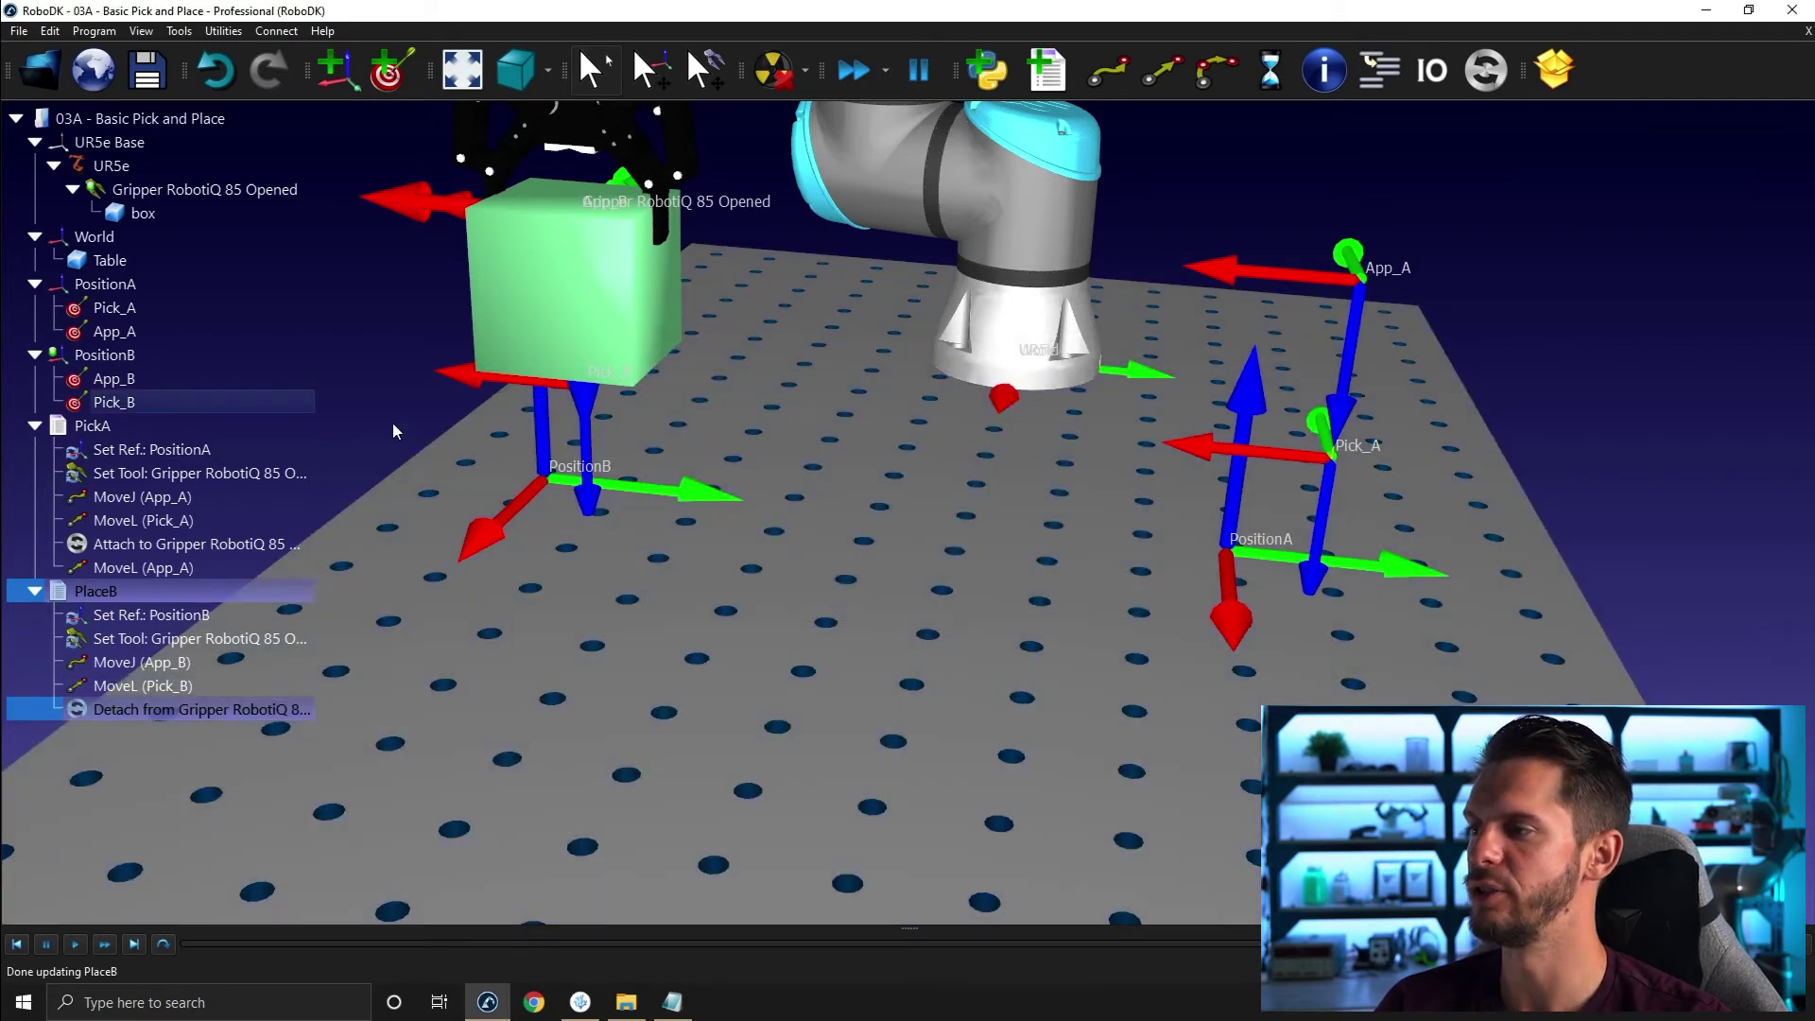
Add a final linear move from PlaceB back to App_B.
{"action": "left_click", "coordinate": [393, 422]}
{"action": "right_click_drag", "start_coordinate": [395, 422], "coordinate": [530, 539]}
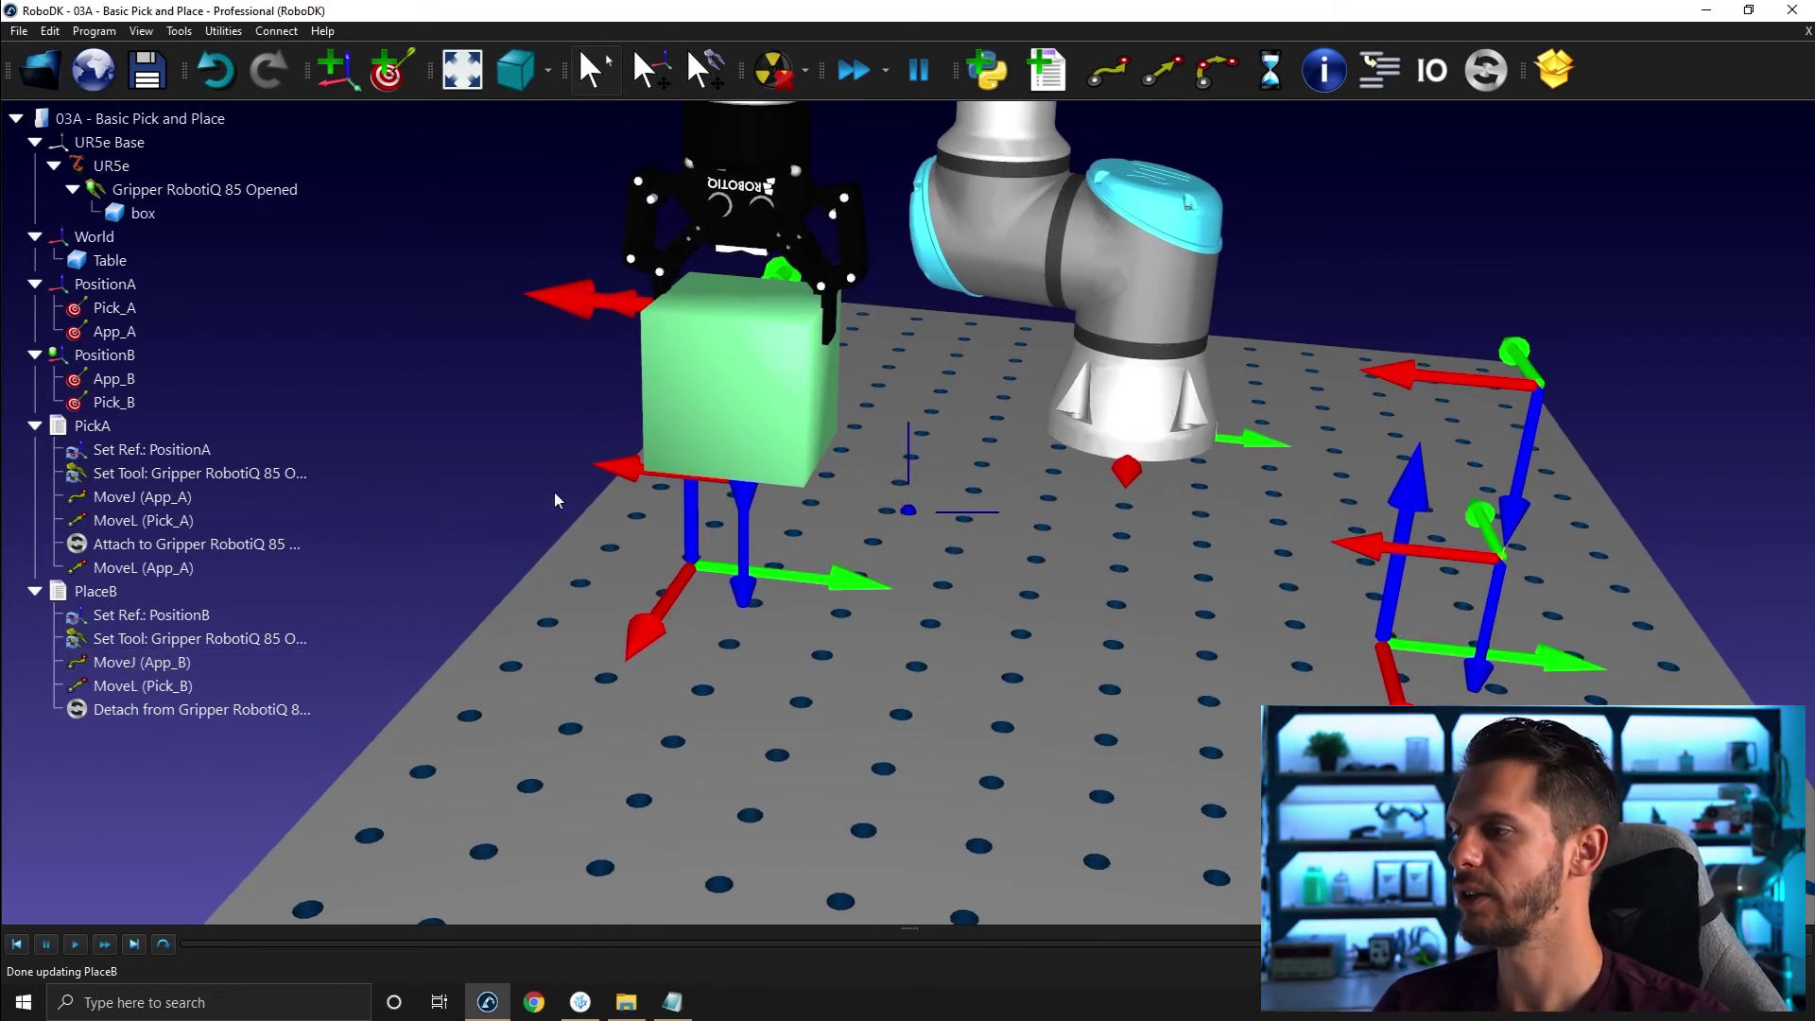
{"action": "left_click_drag", "start_coordinate": [554, 499], "coordinate": [692, 552]}
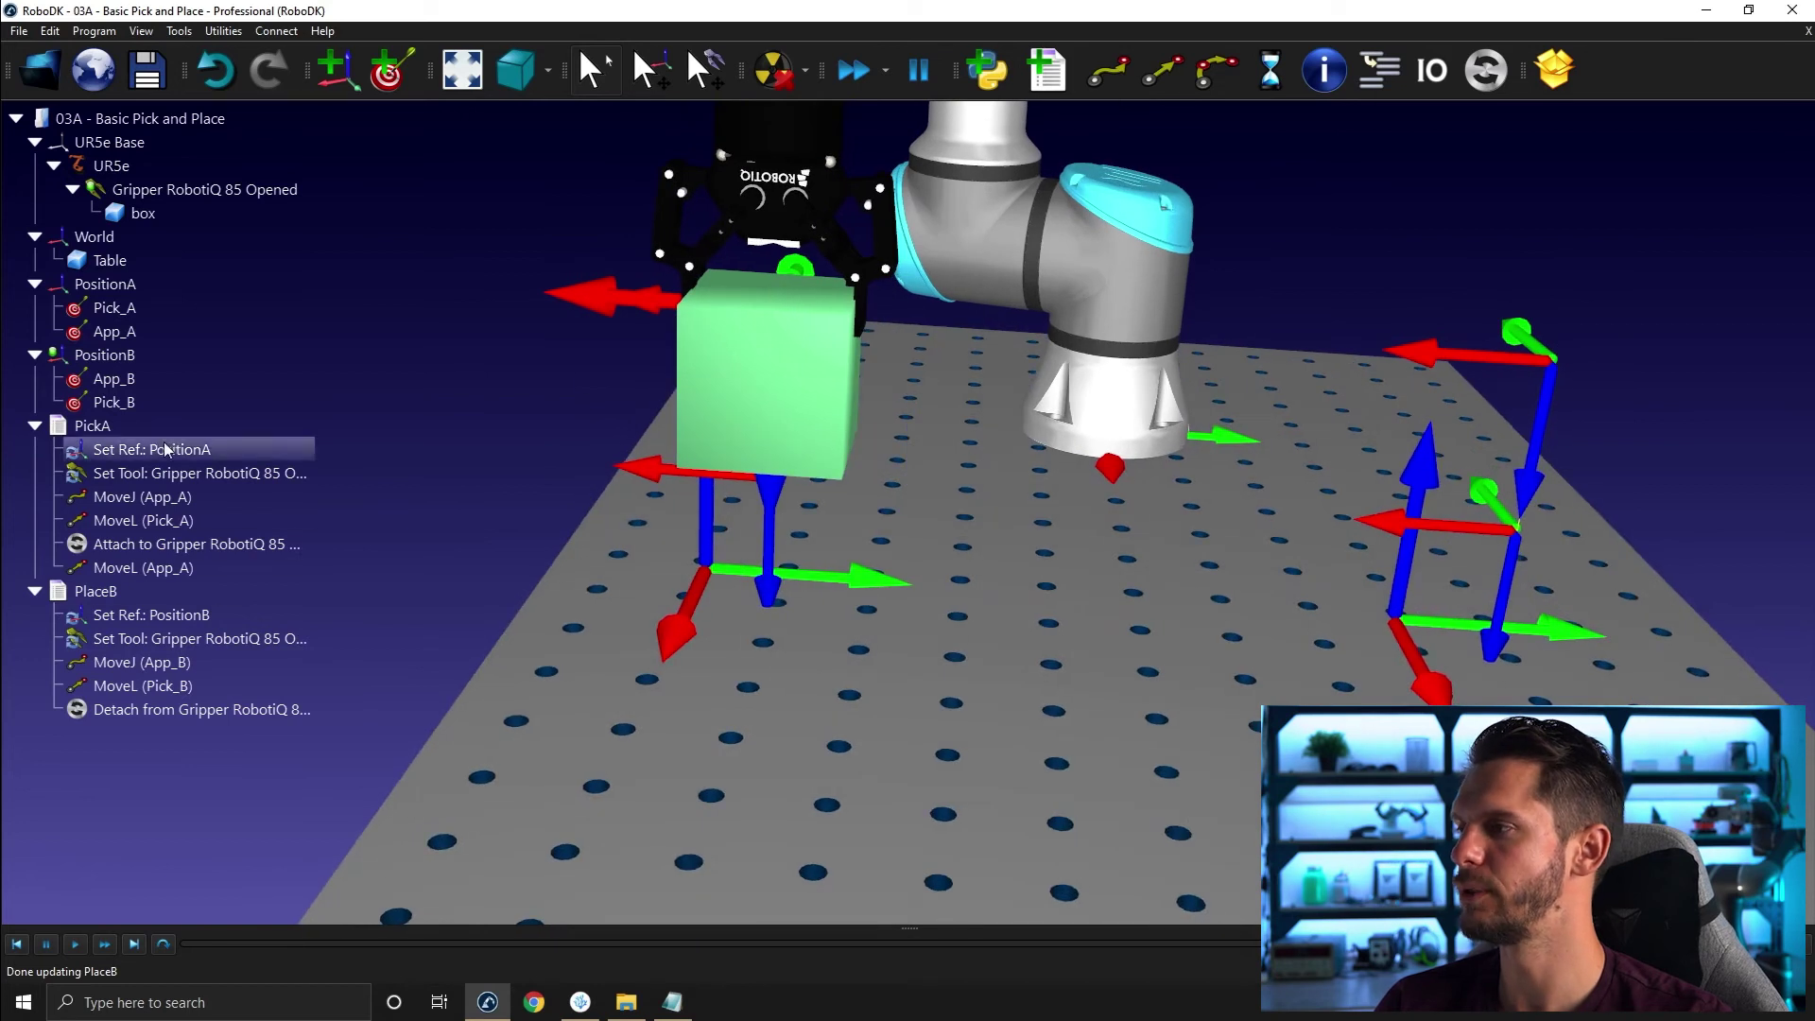
{"action": "left_click", "coordinate": [168, 377]}
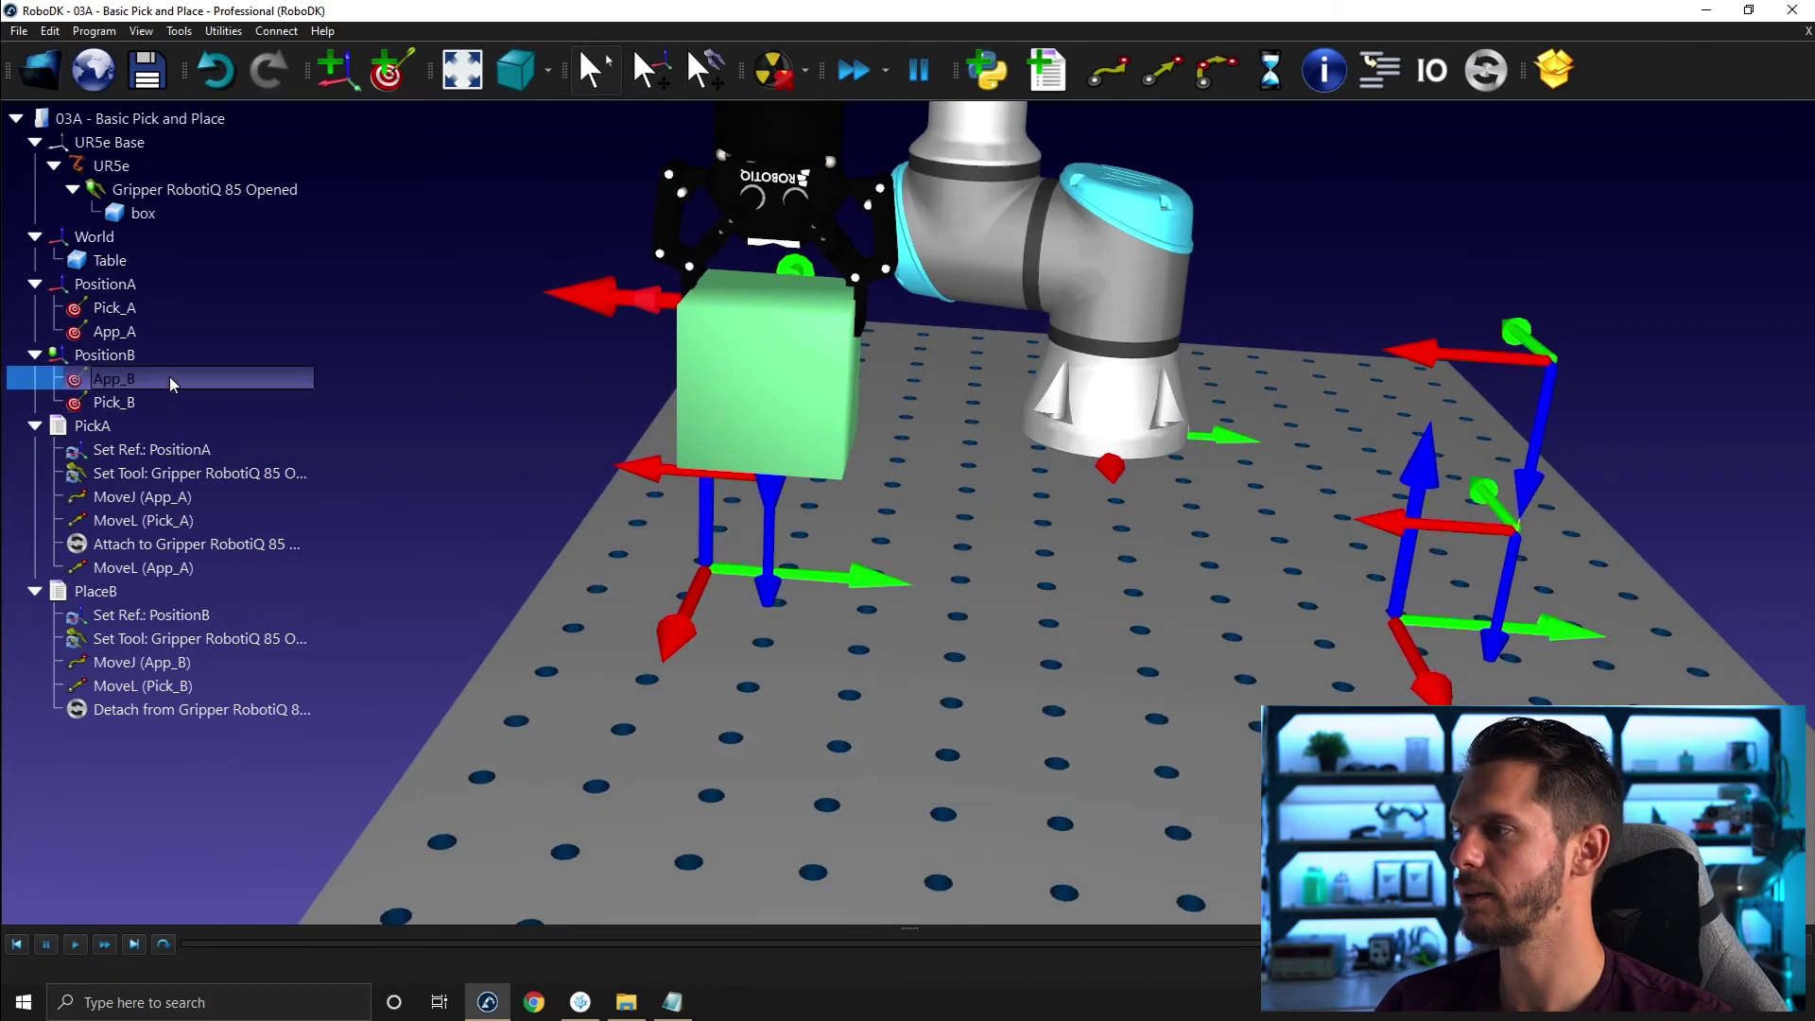
{"action": "left_click", "coordinate": [126, 590]}
{"action": "left_click", "coordinate": [1161, 69]}
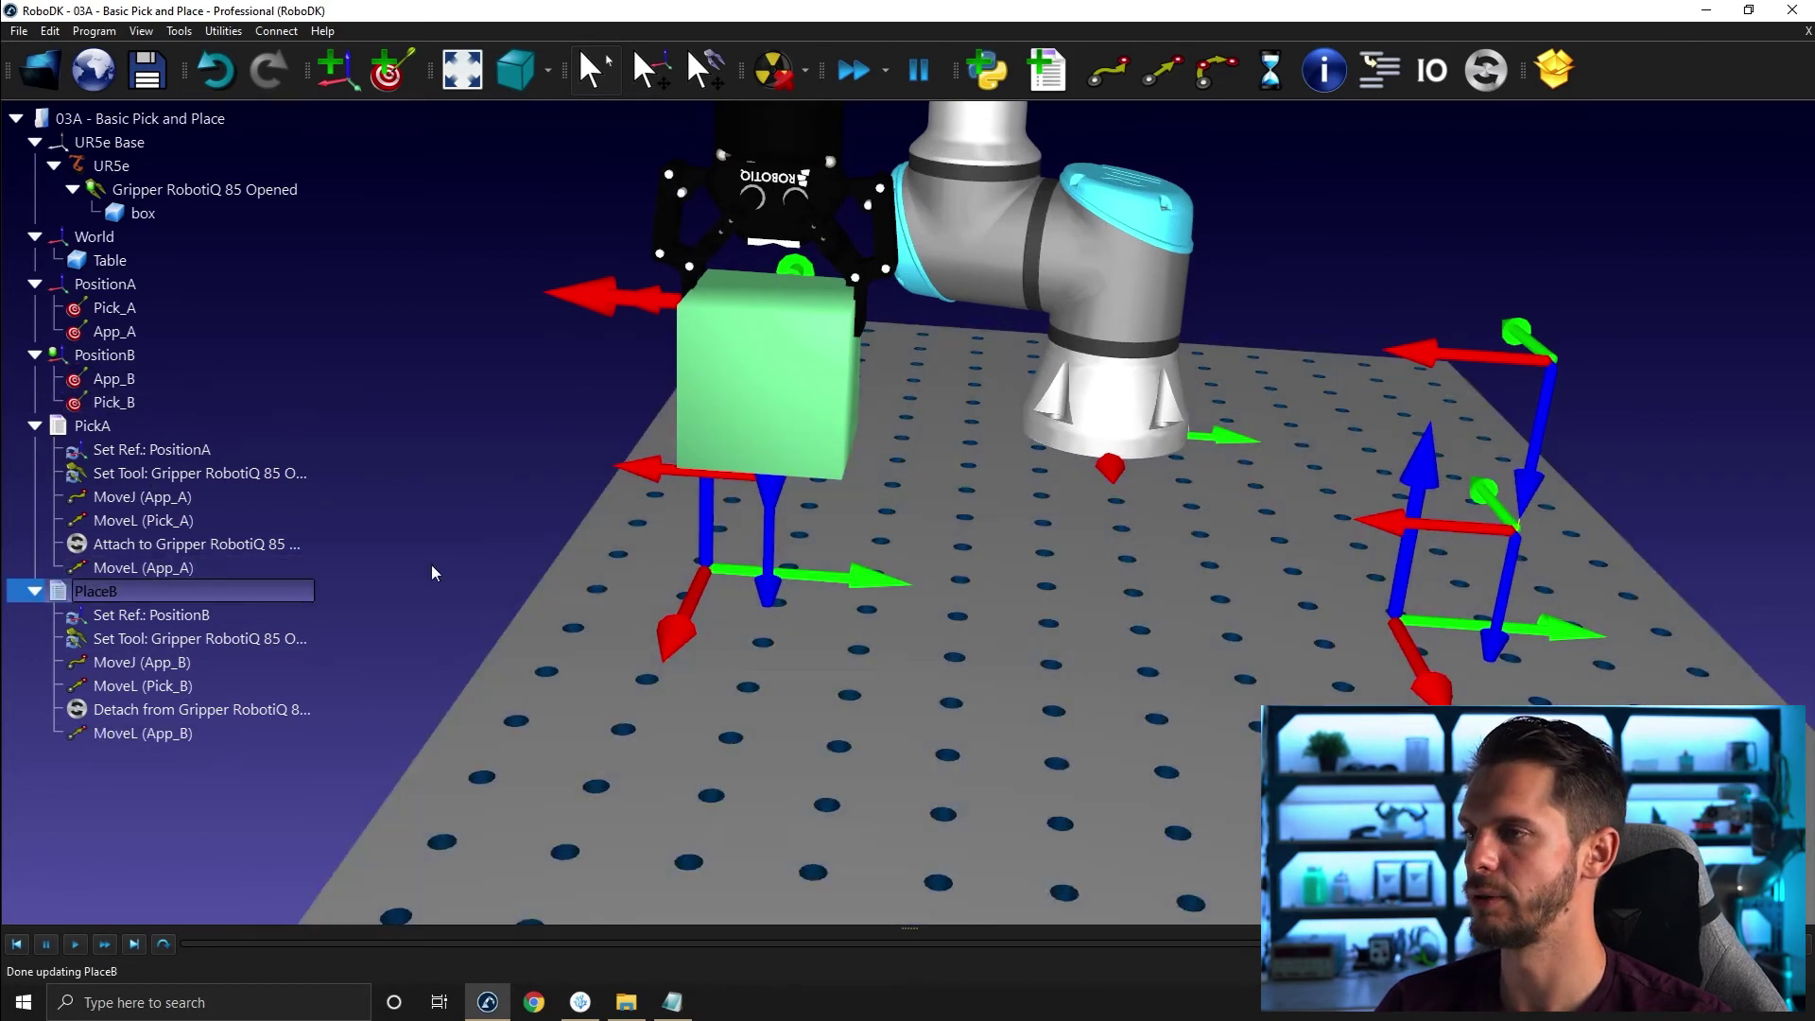
Run PlaceB to test it, then move the box back under PositionA in the tree.
{"action": "double_click", "coordinate": [145, 598]}
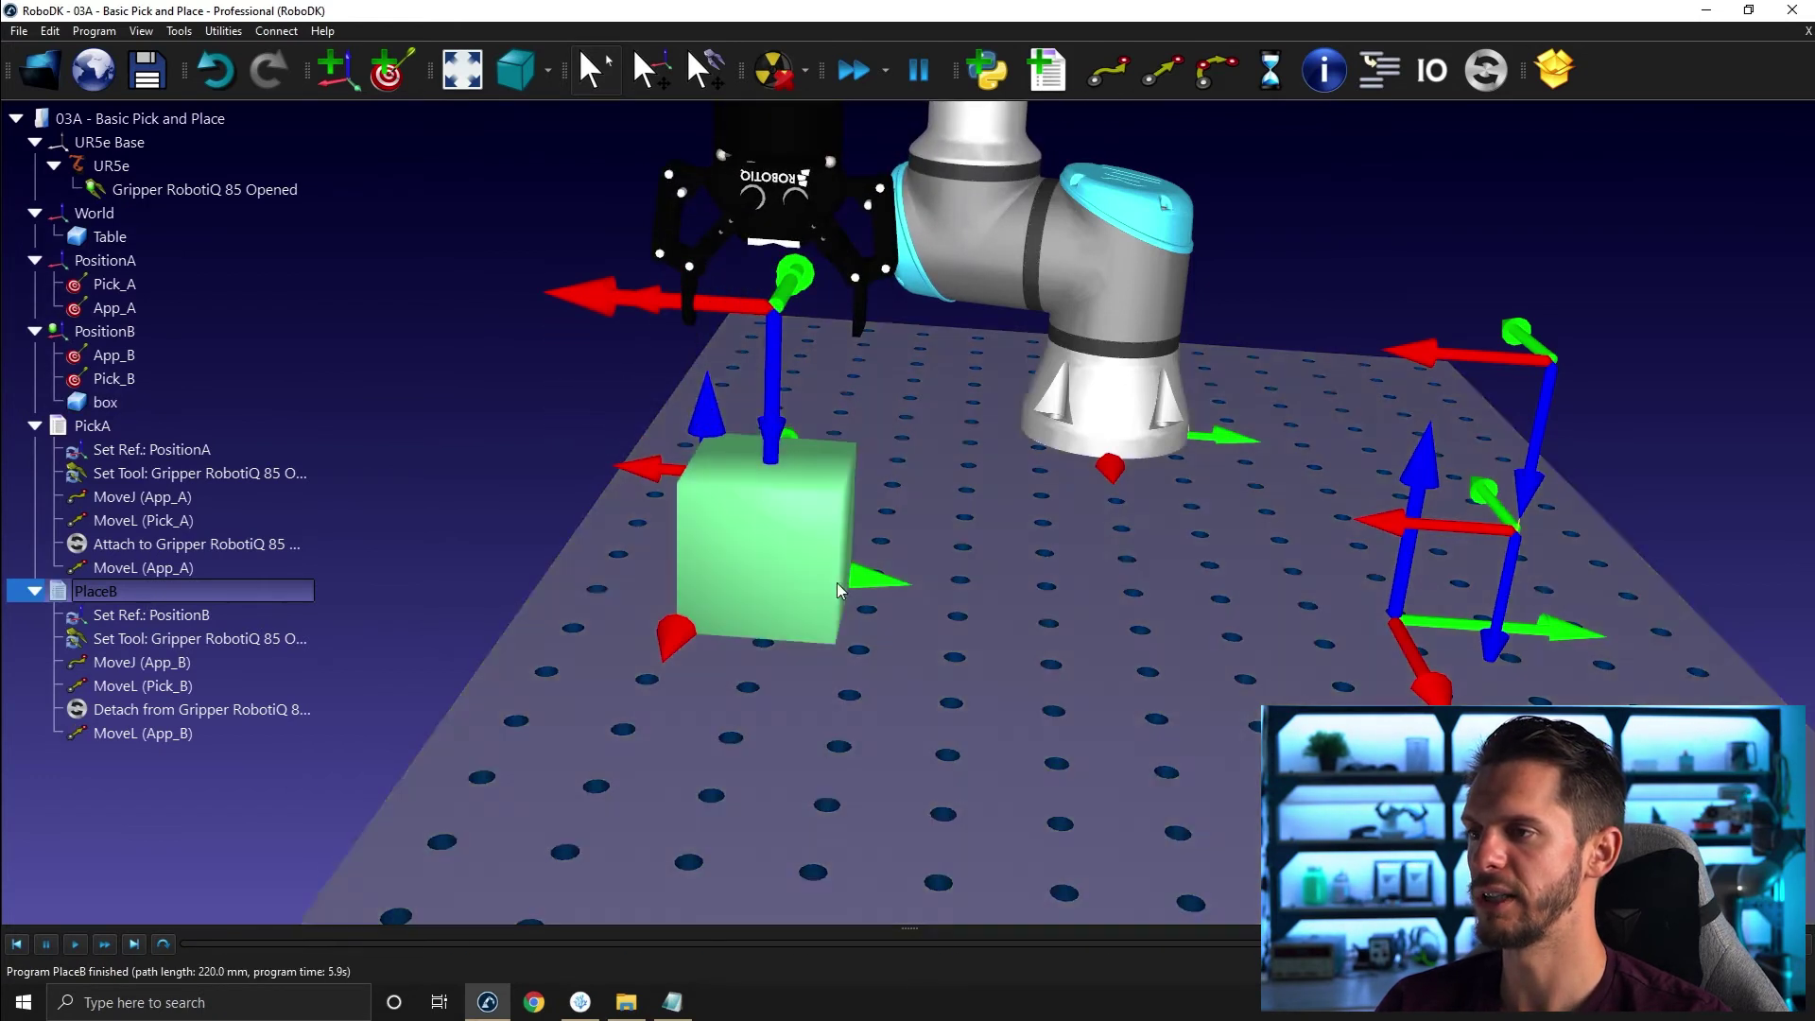
{"action": "mouse_move", "coordinate": [575, 501]}
{"action": "left_mouse_down"}
{"action": "mouse_move", "coordinate": [712, 486]}
{"action": "mouse_move", "coordinate": [538, 484]}
{"action": "left_mouse_up"}
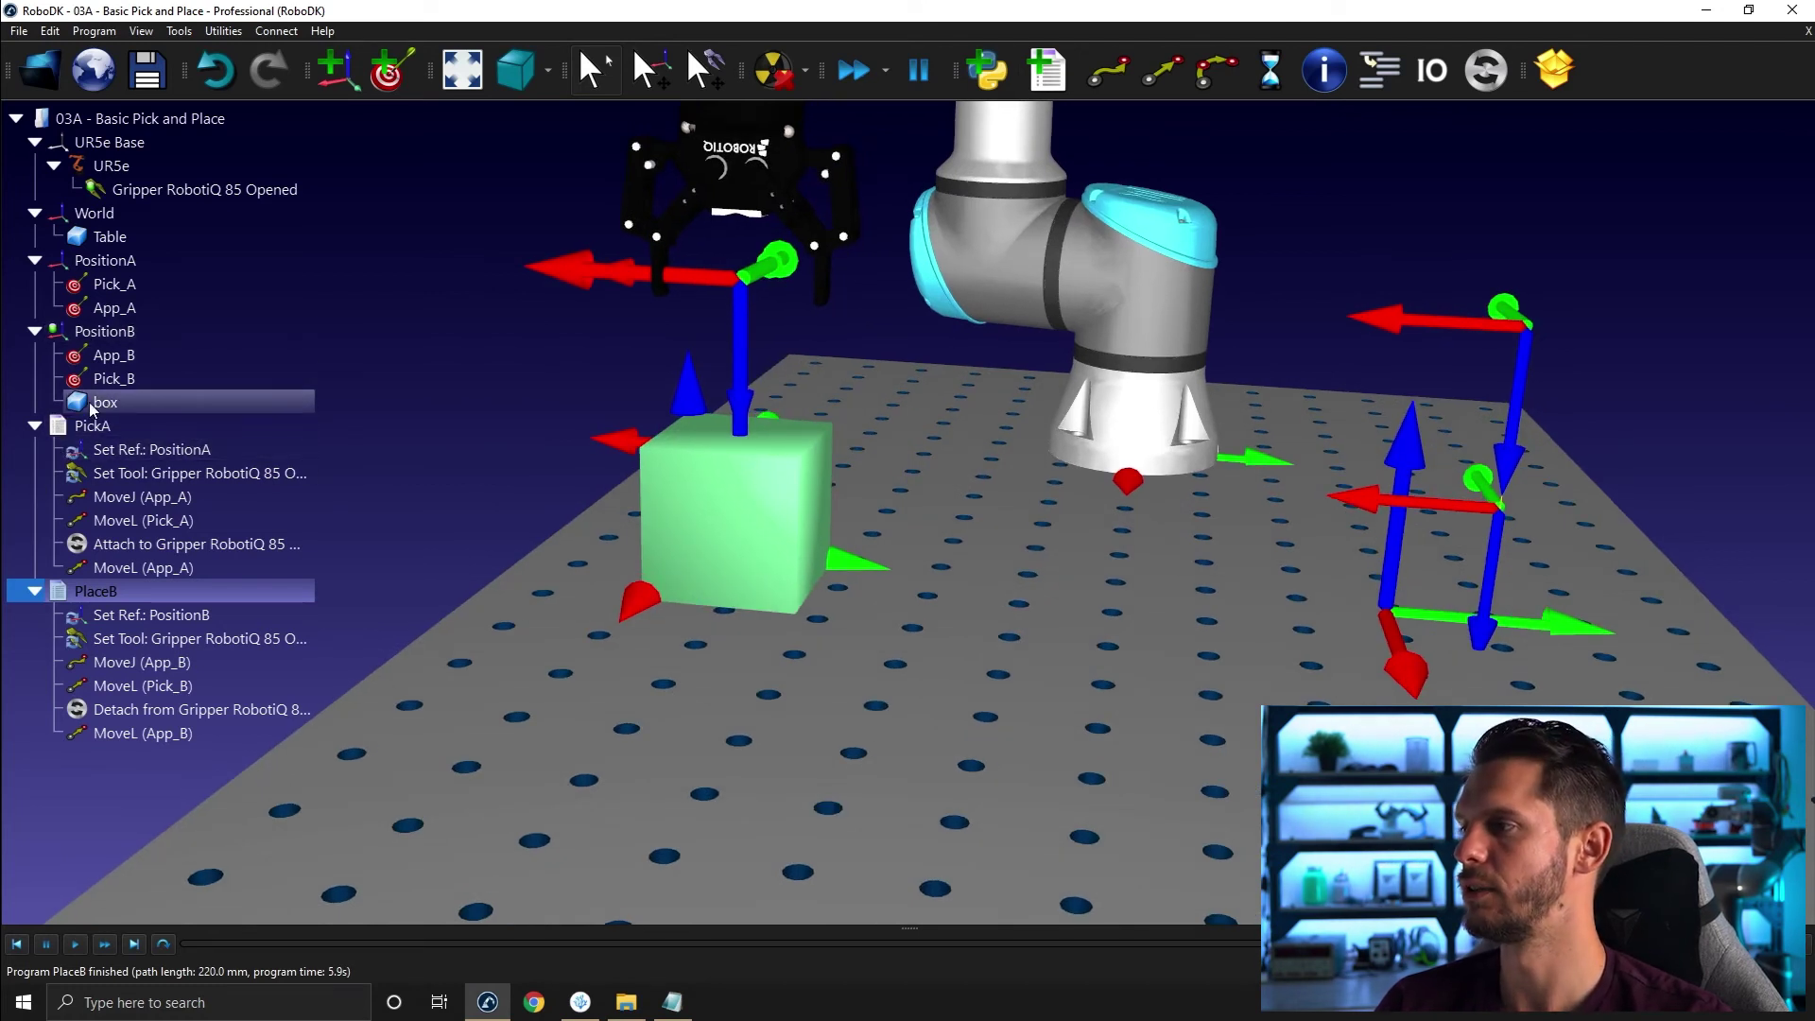
{"action": "left_click_drag", "start_coordinate": [108, 406], "coordinate": [140, 266]}
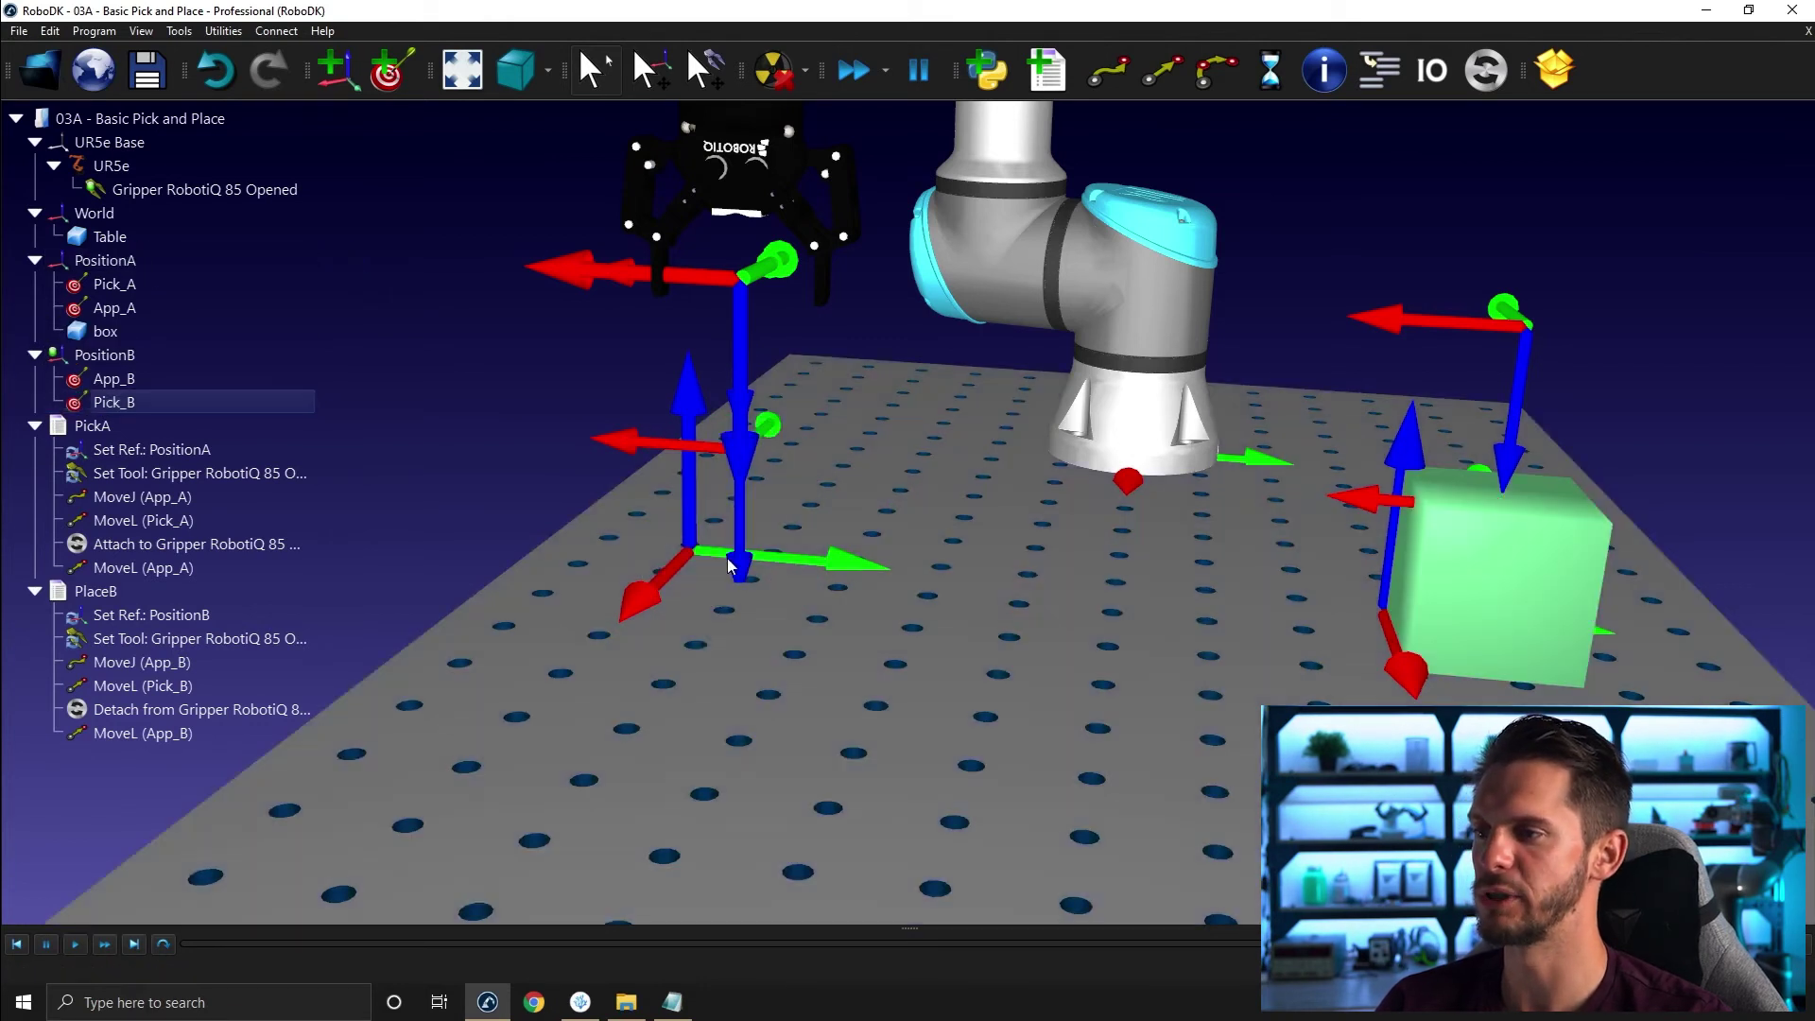
Run PickA then PlaceB so the box ends under PositionB (711.1 mm paths).
{"action": "left_click_drag", "start_coordinate": [1433, 655], "coordinate": [1109, 526]}
{"action": "double_click", "coordinate": [111, 420]}
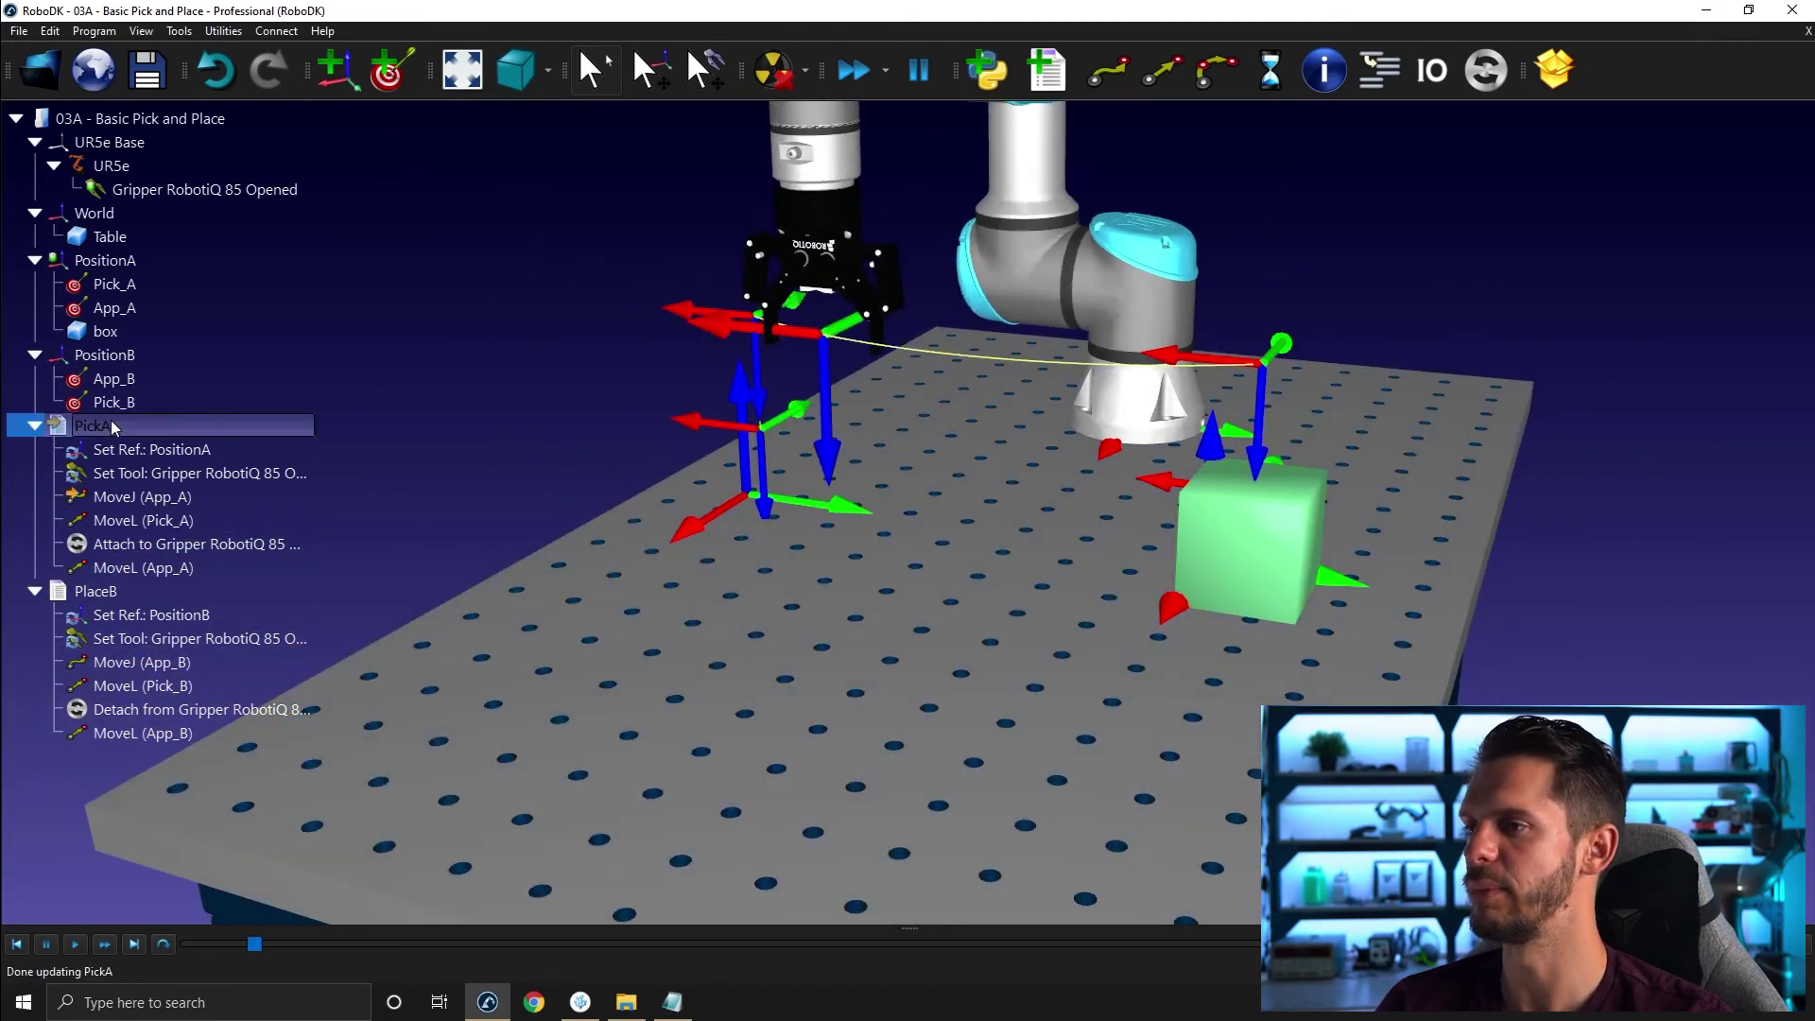
{"action": "double_click", "coordinate": [104, 592]}
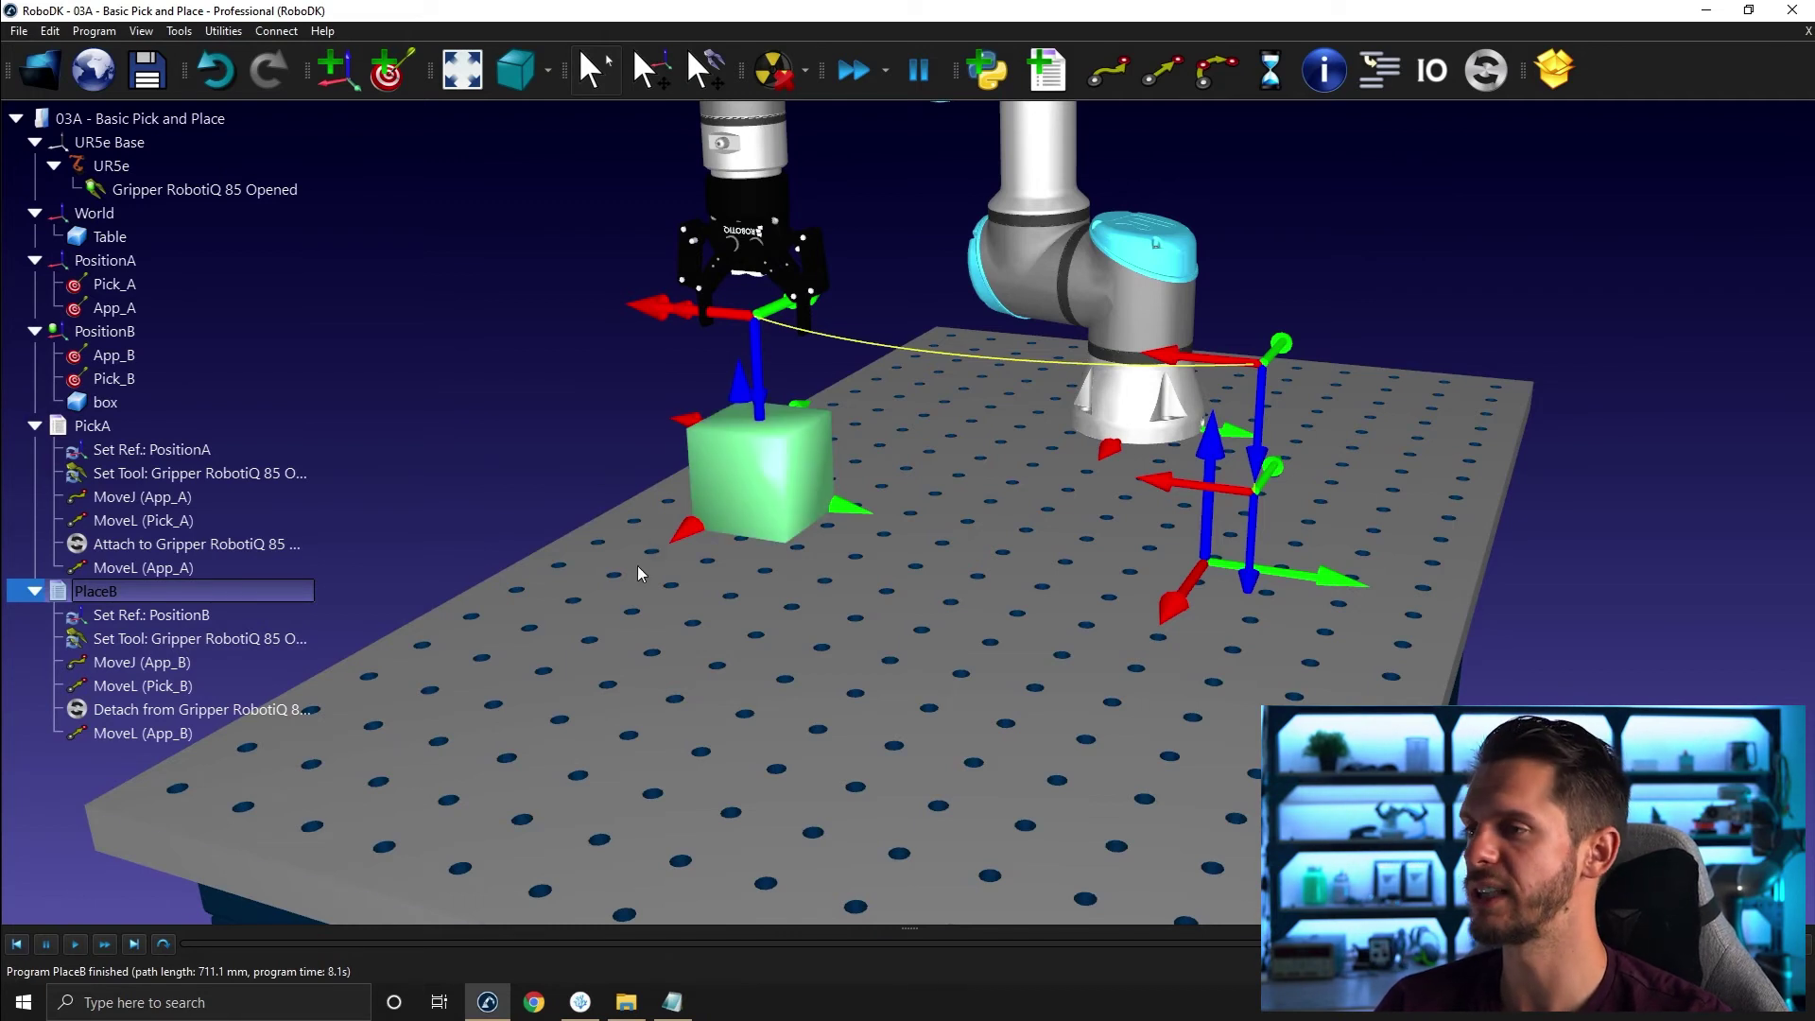
Paste copies of PickA and PlaceB into the station and rename them PickB and PlaceA.
{"action": "left_click", "coordinate": [34, 426]}
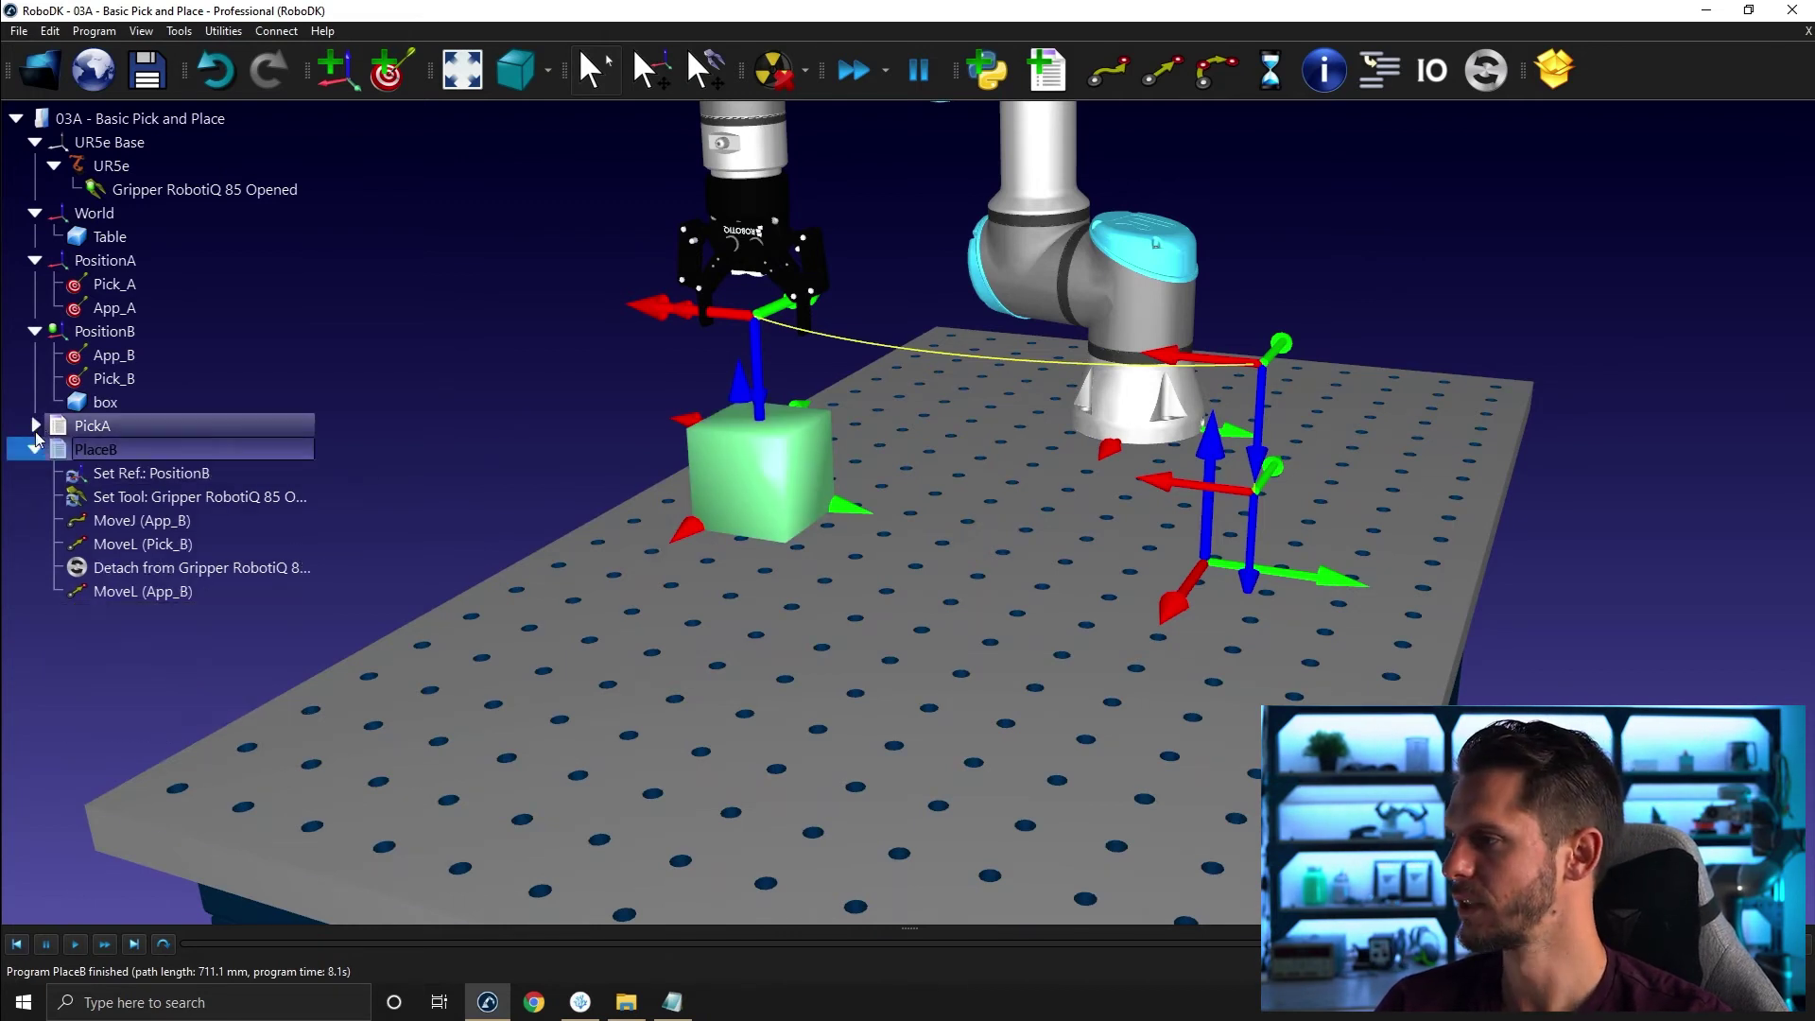
{"action": "left_click", "coordinate": [35, 450]}
{"action": "left_click", "coordinate": [127, 425]}
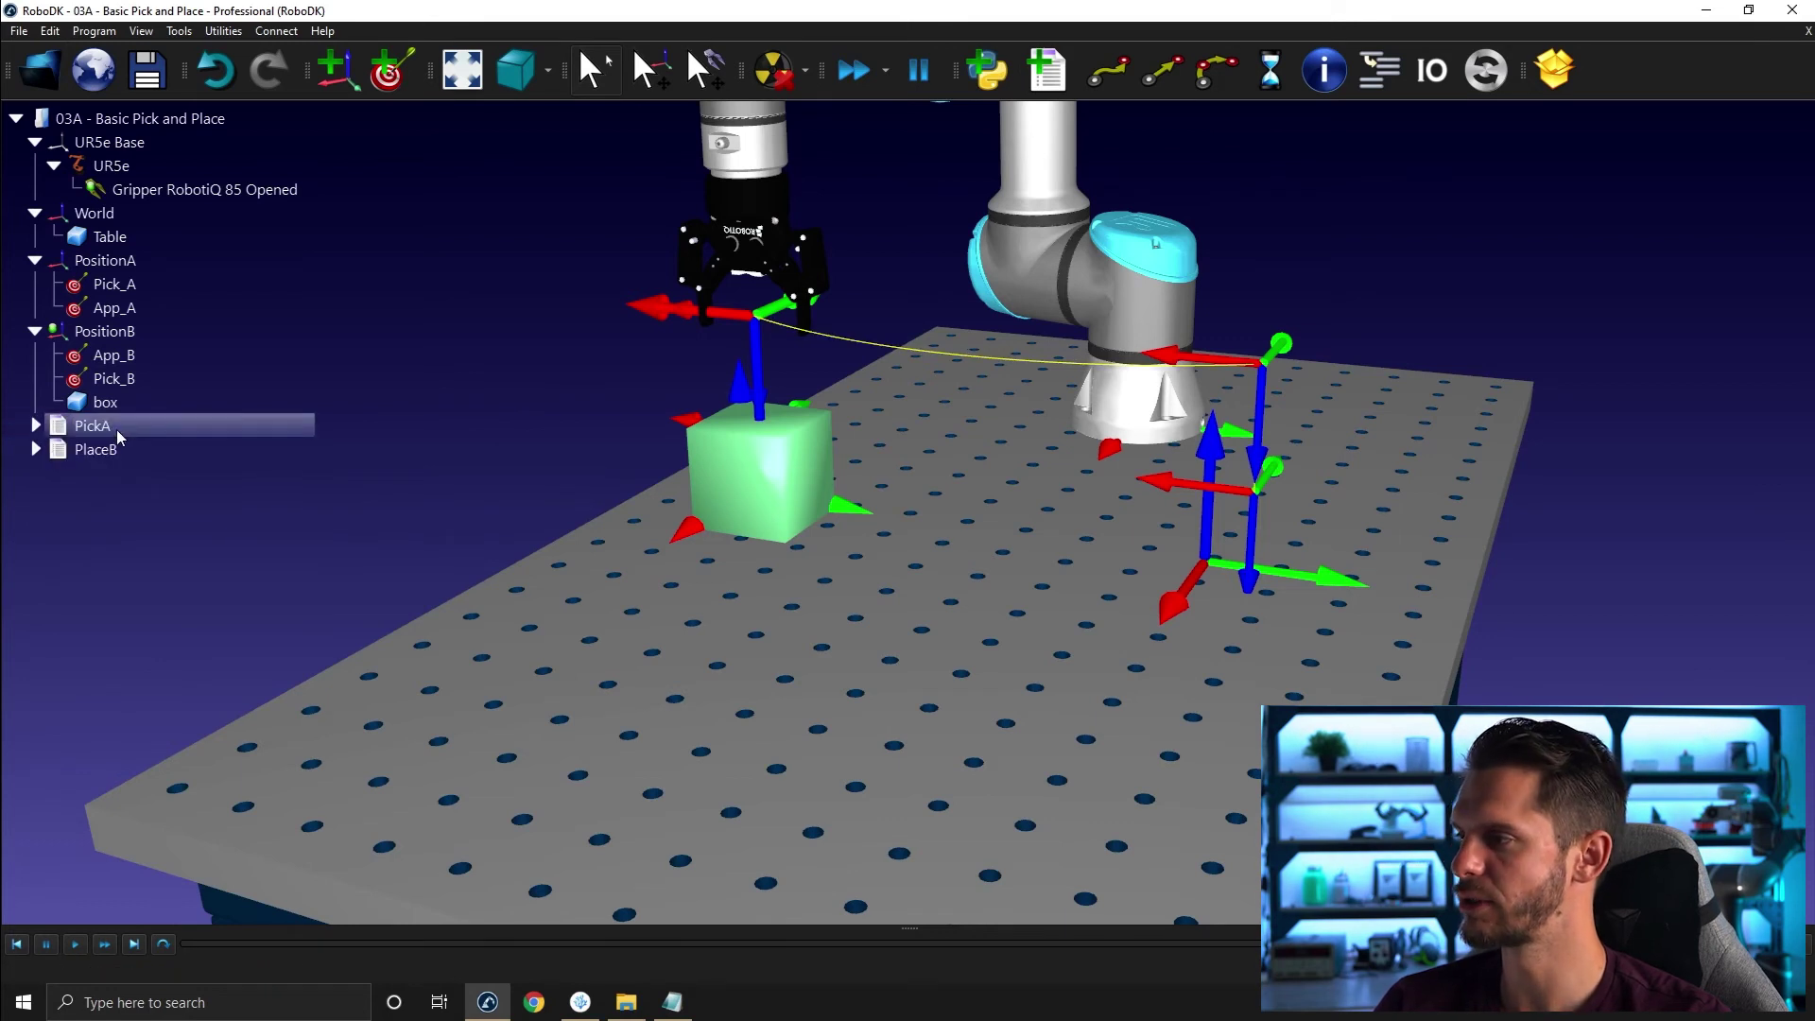
{"action": "left_click", "coordinate": [163, 117]}
{"action": "left_click", "coordinate": [102, 475]}
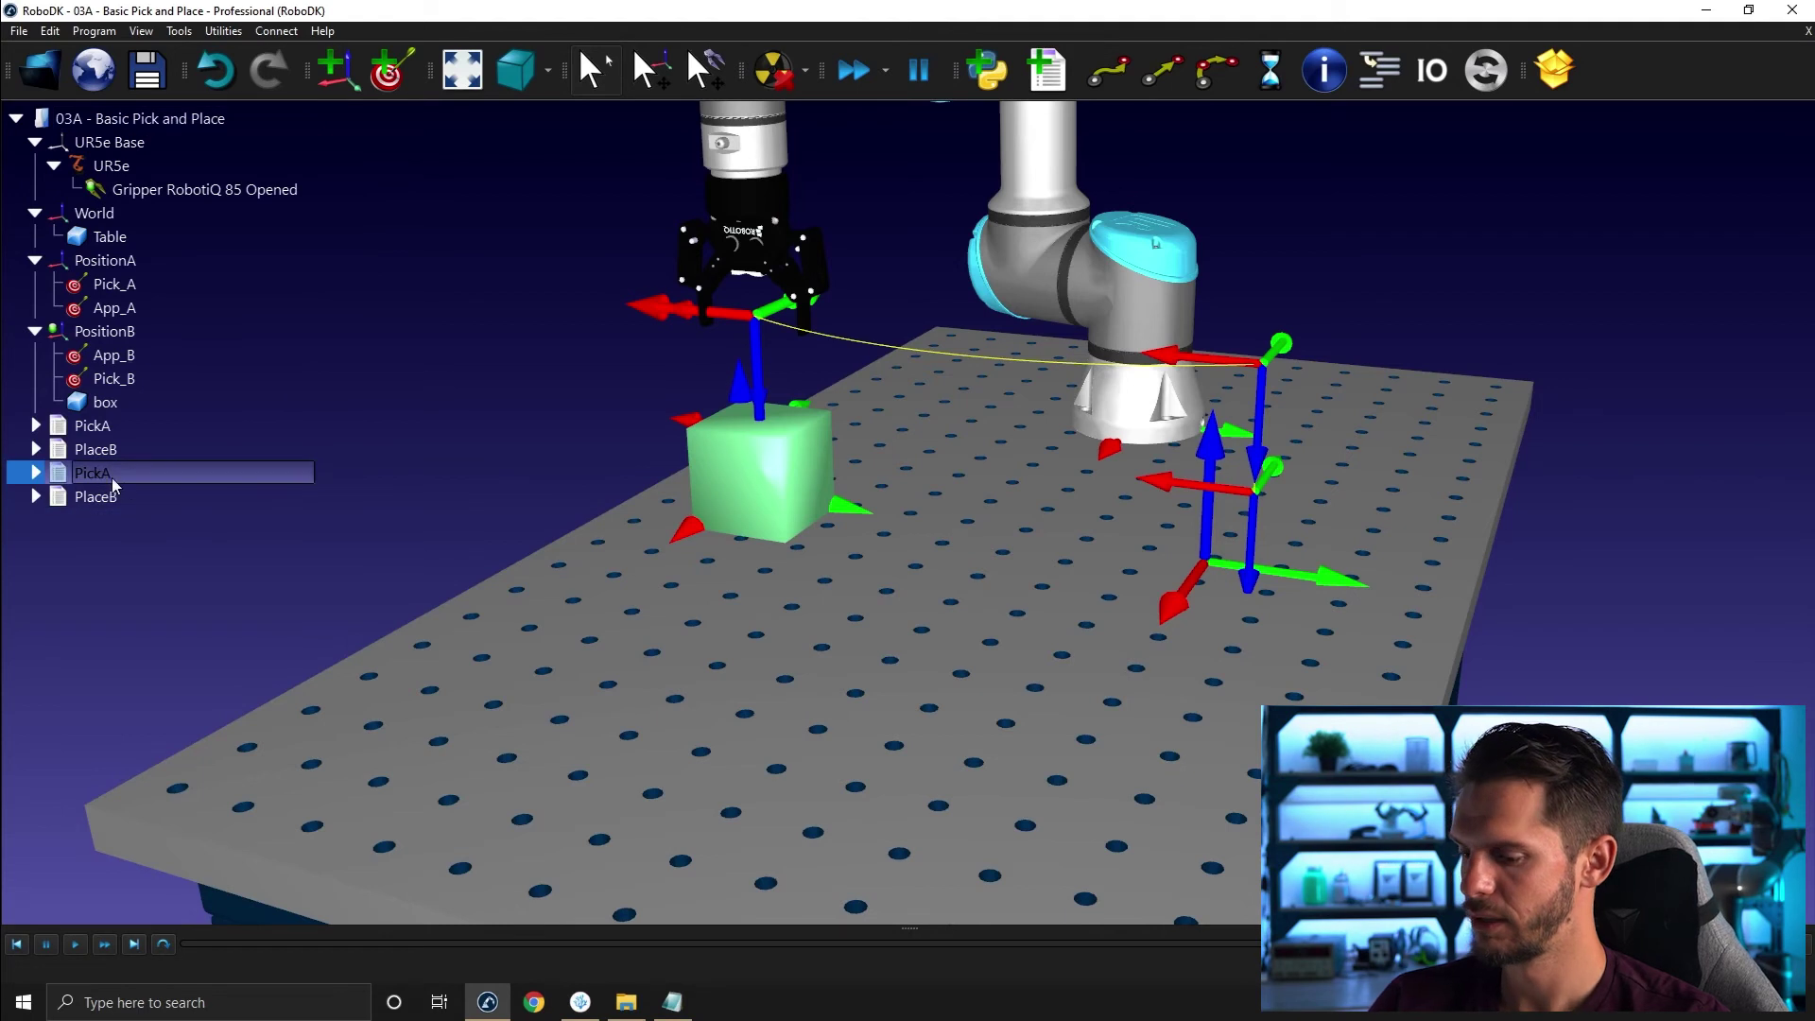
{"action": "left_click", "coordinate": [114, 475]}
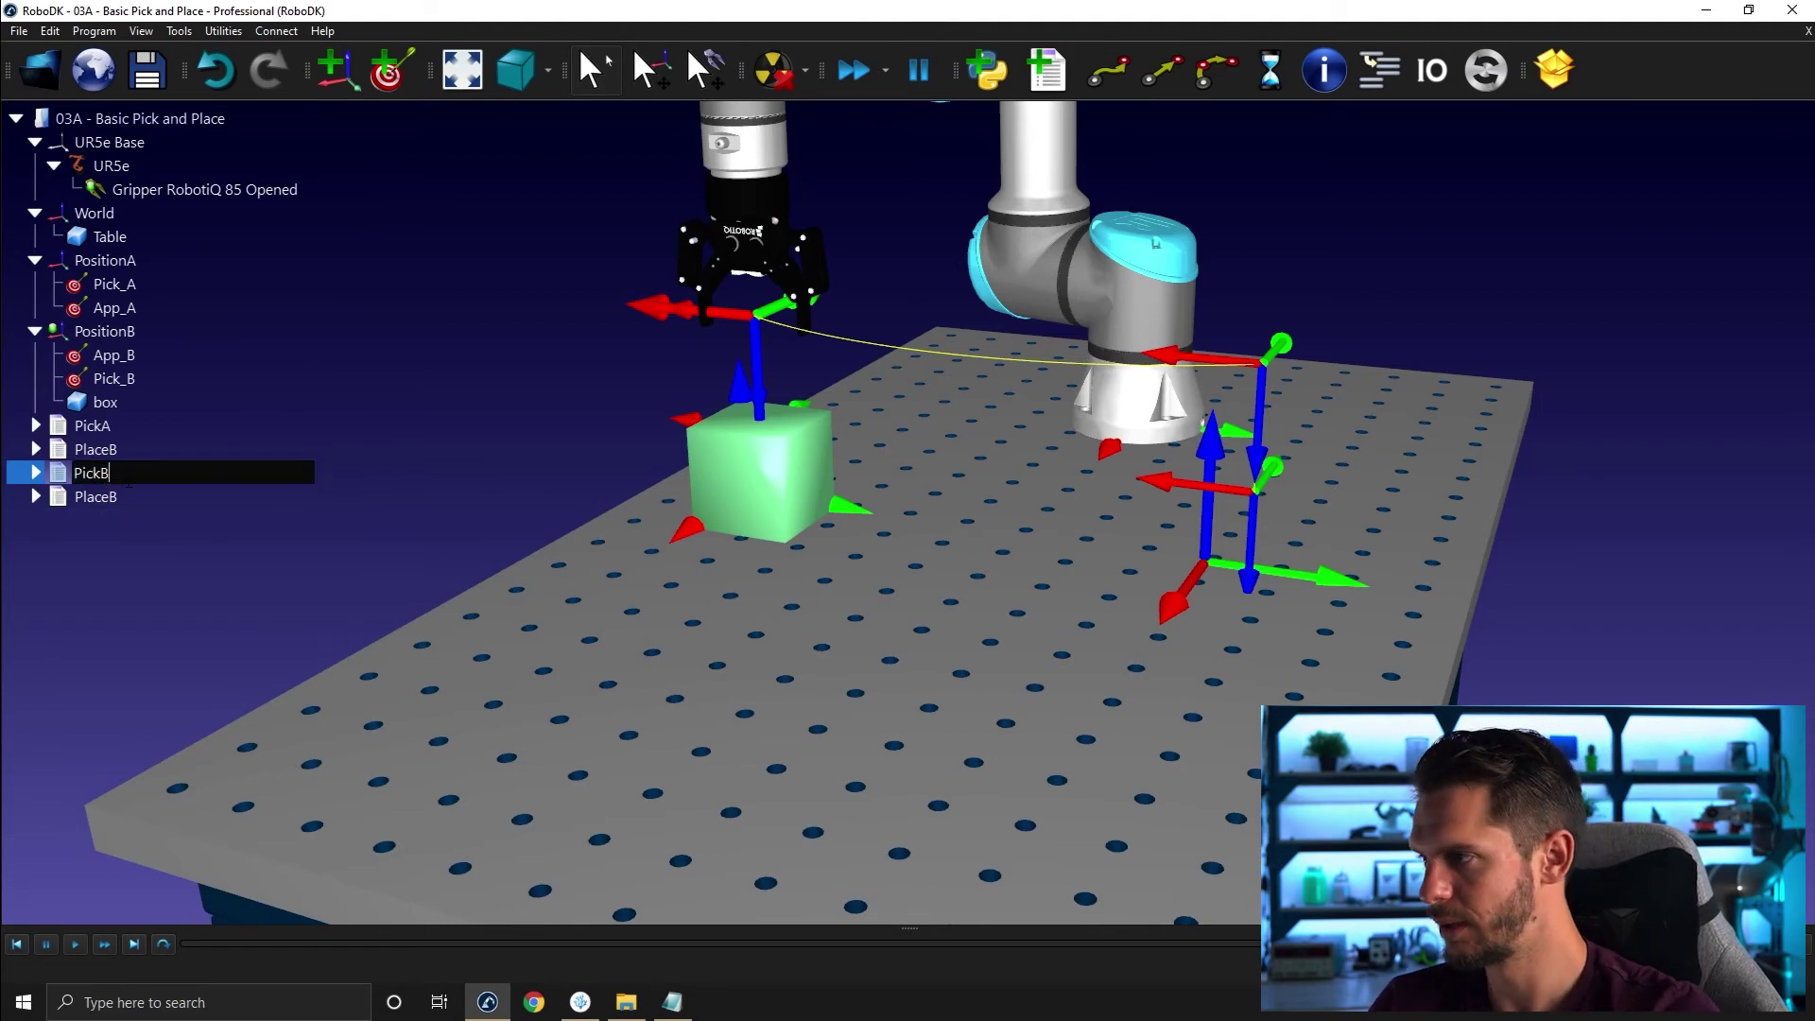
{"action": "type", "text": "PickB"}
{"action": "key", "text": "Tab"}
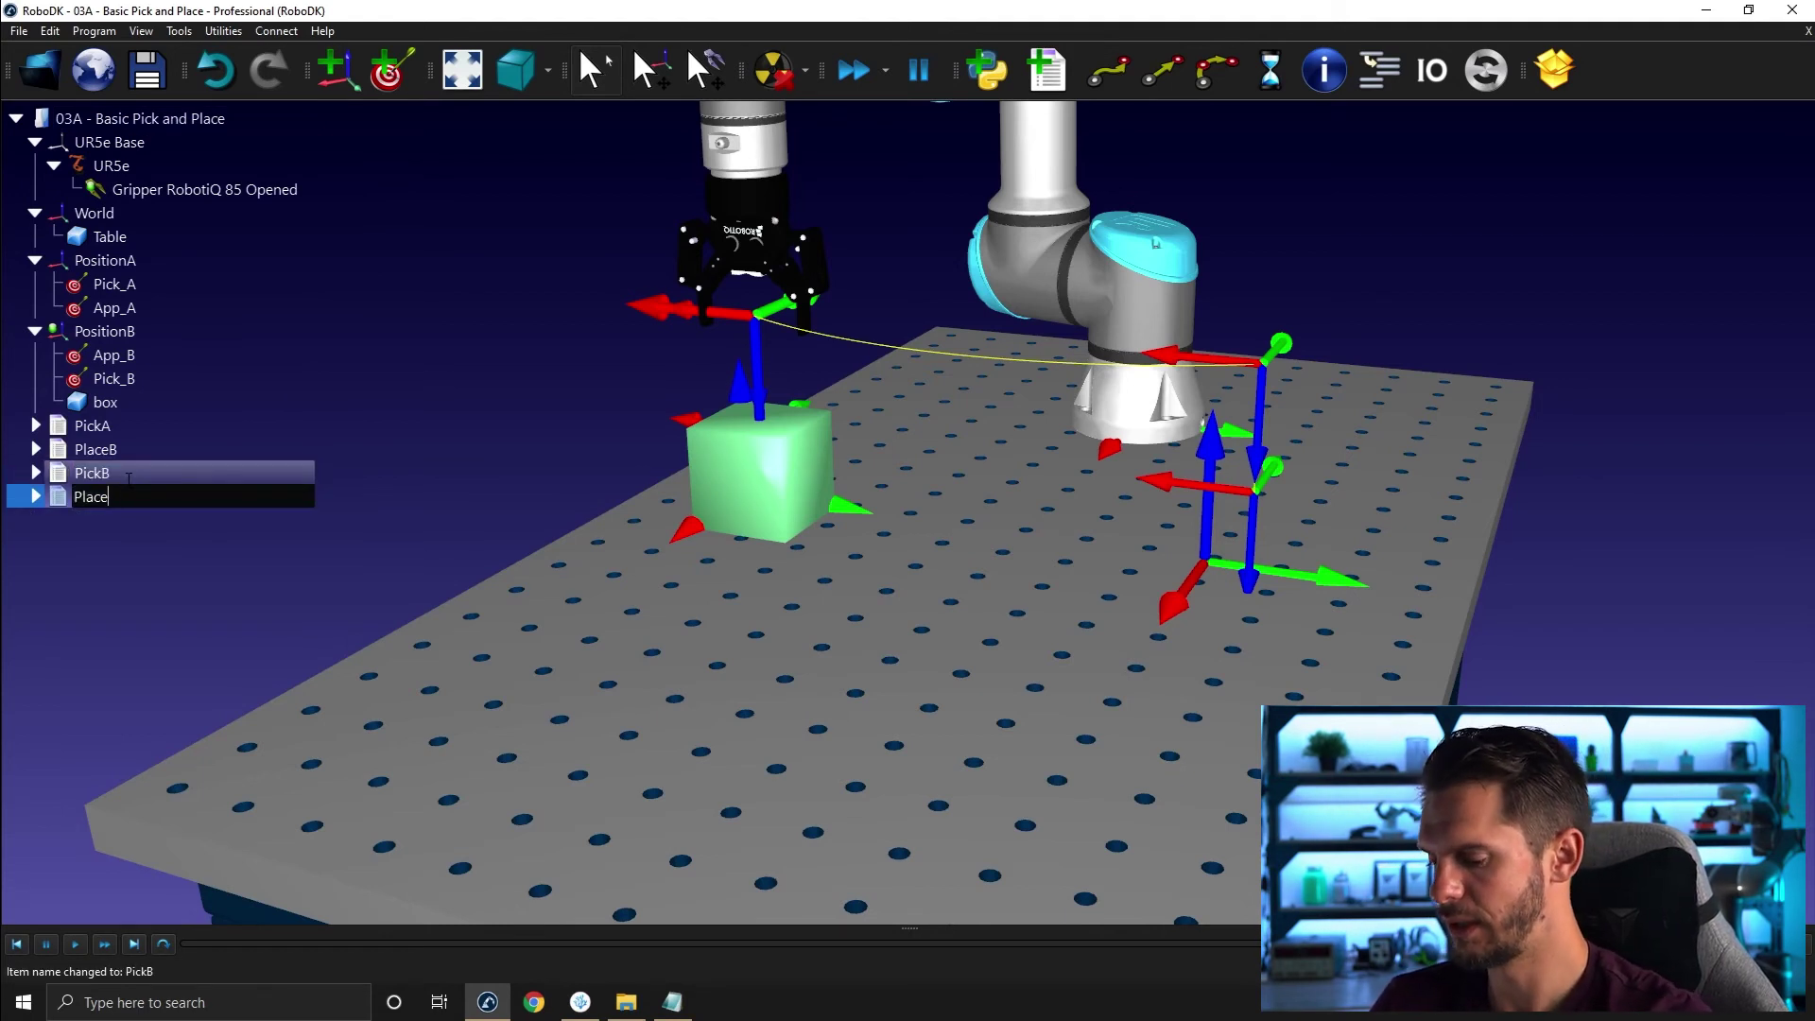
{"action": "key", "text": "Return"}
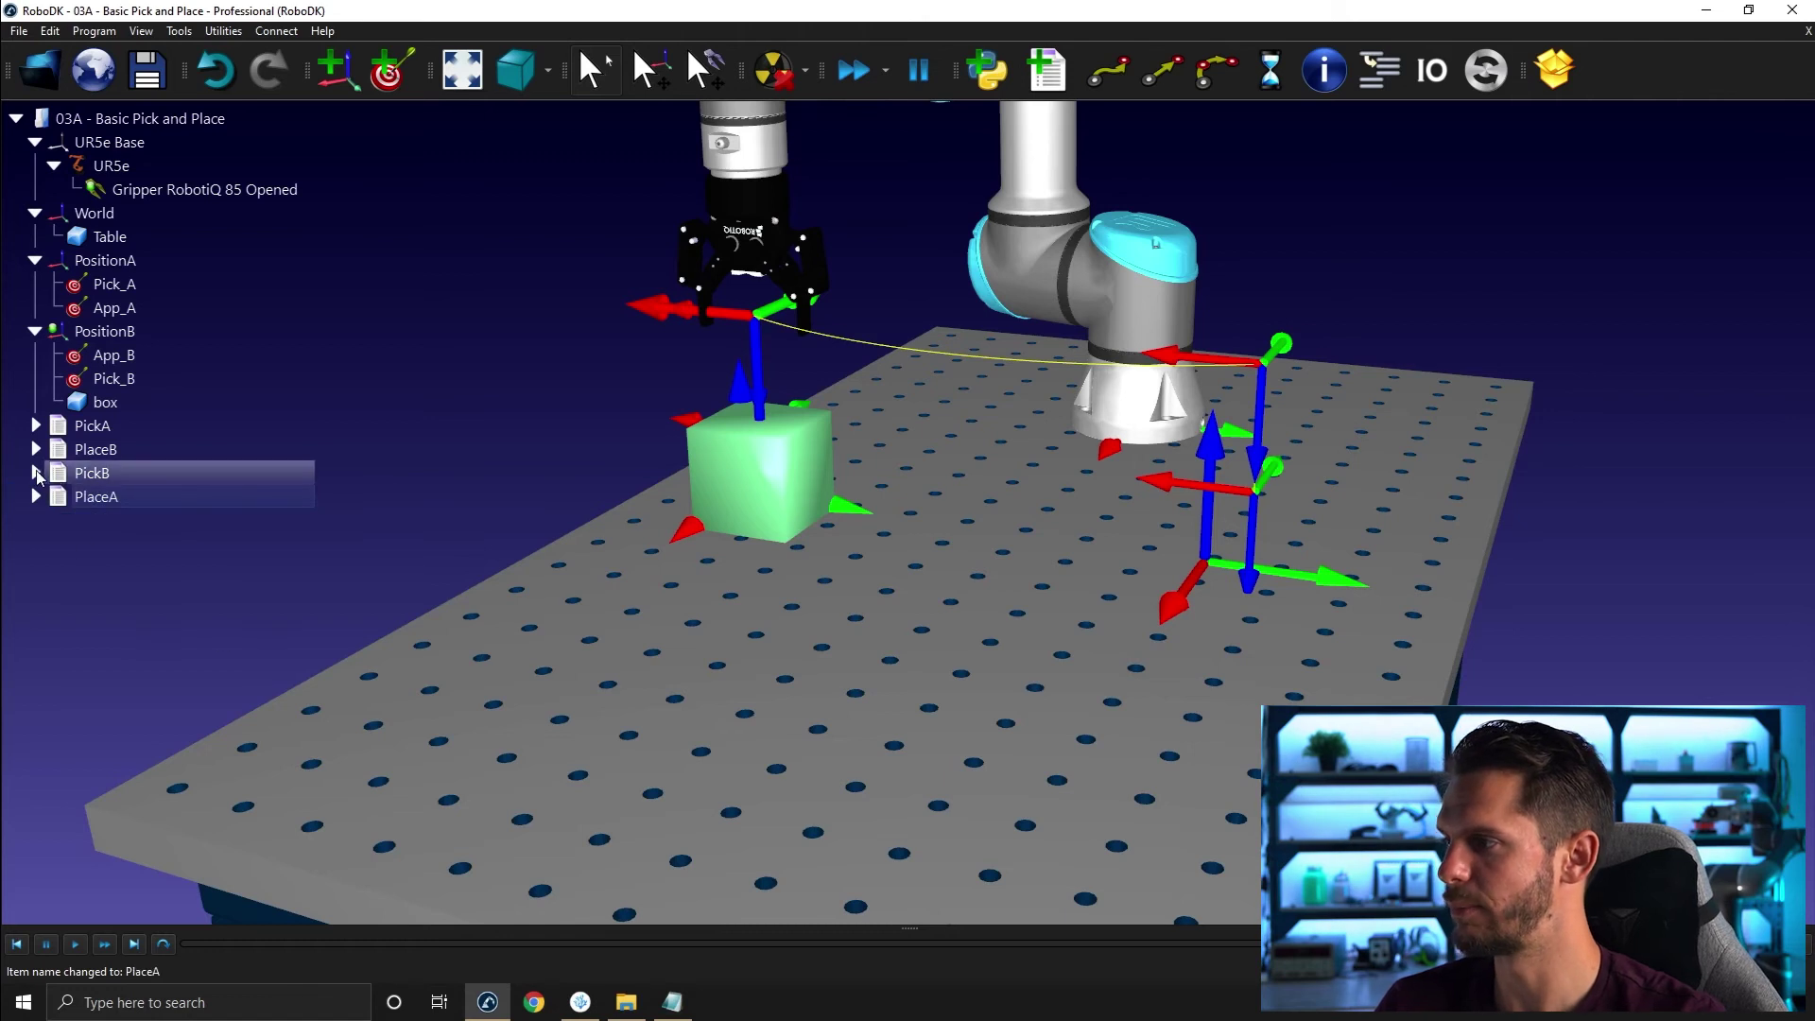
Set PickB's reference frame instruction to PositionB.
{"action": "left_click", "coordinate": [35, 473]}
{"action": "left_click", "coordinate": [35, 638]}
{"action": "scroll", "coordinate": [808, 541], "scroll_direction": "down", "scroll_amount": 3}
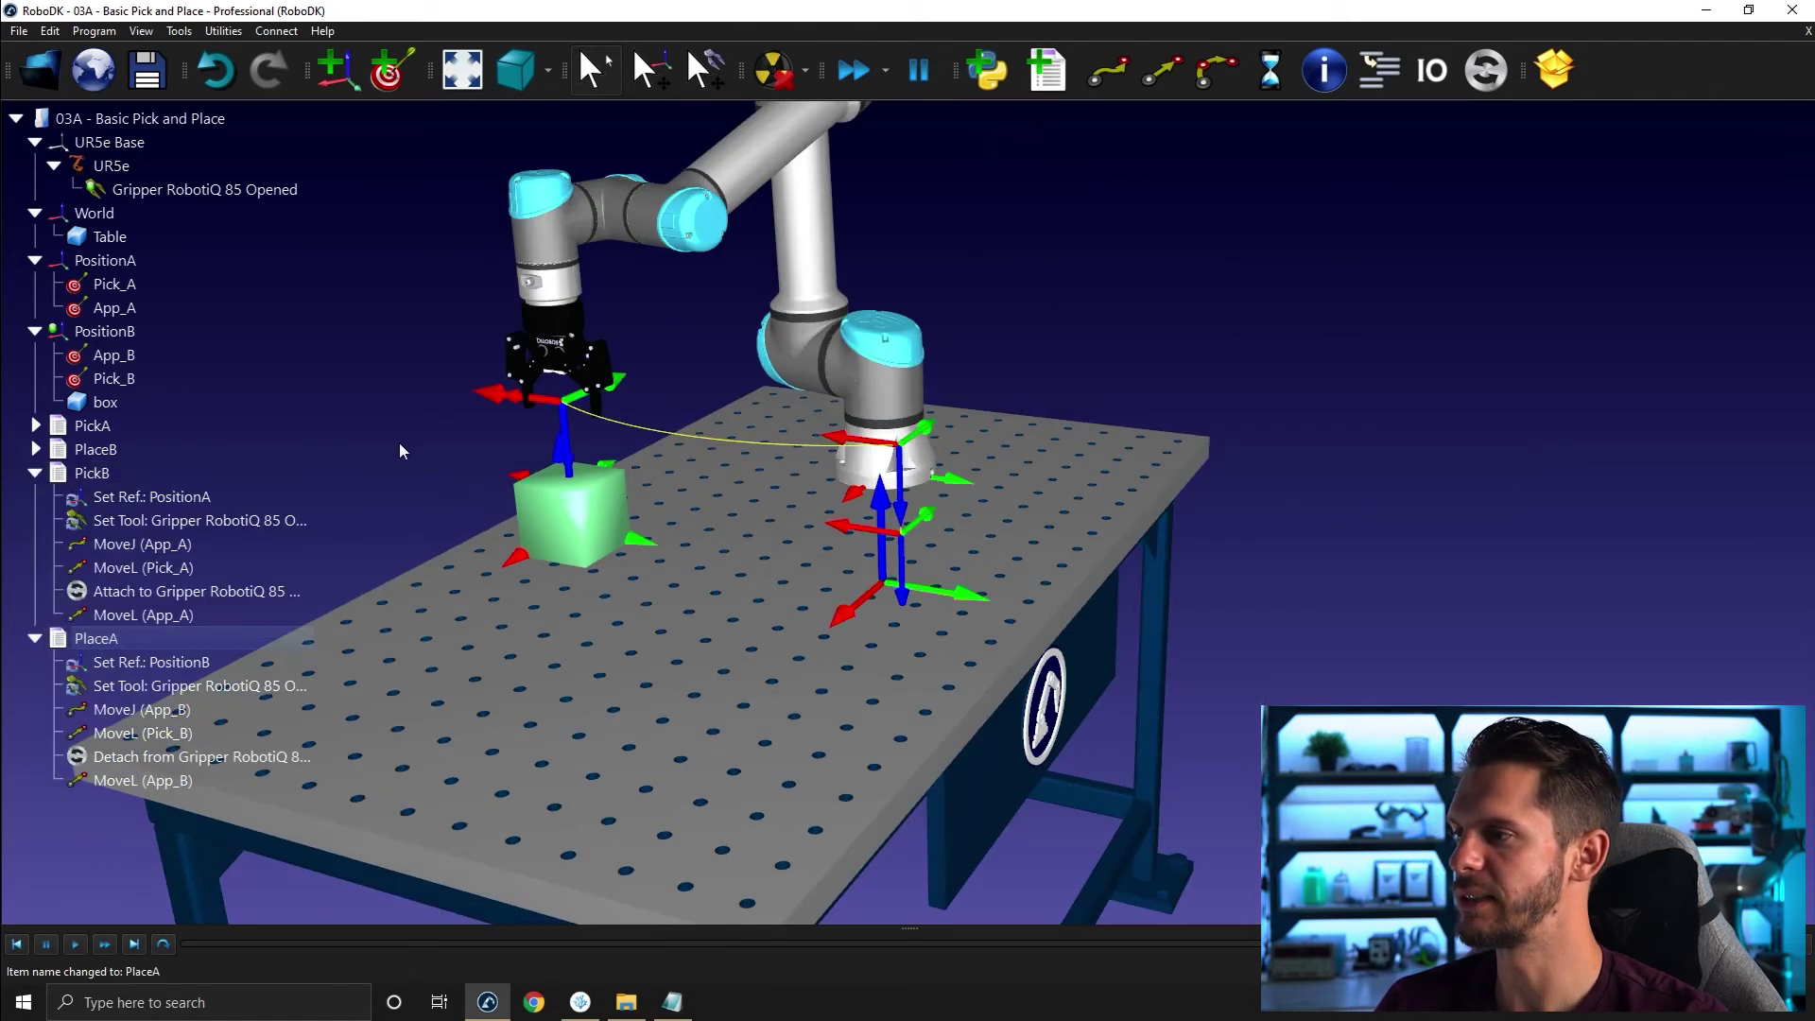
{"action": "scroll", "coordinate": [808, 540], "scroll_direction": "up", "scroll_amount": 2}
{"action": "right_click", "coordinate": [236, 491]}
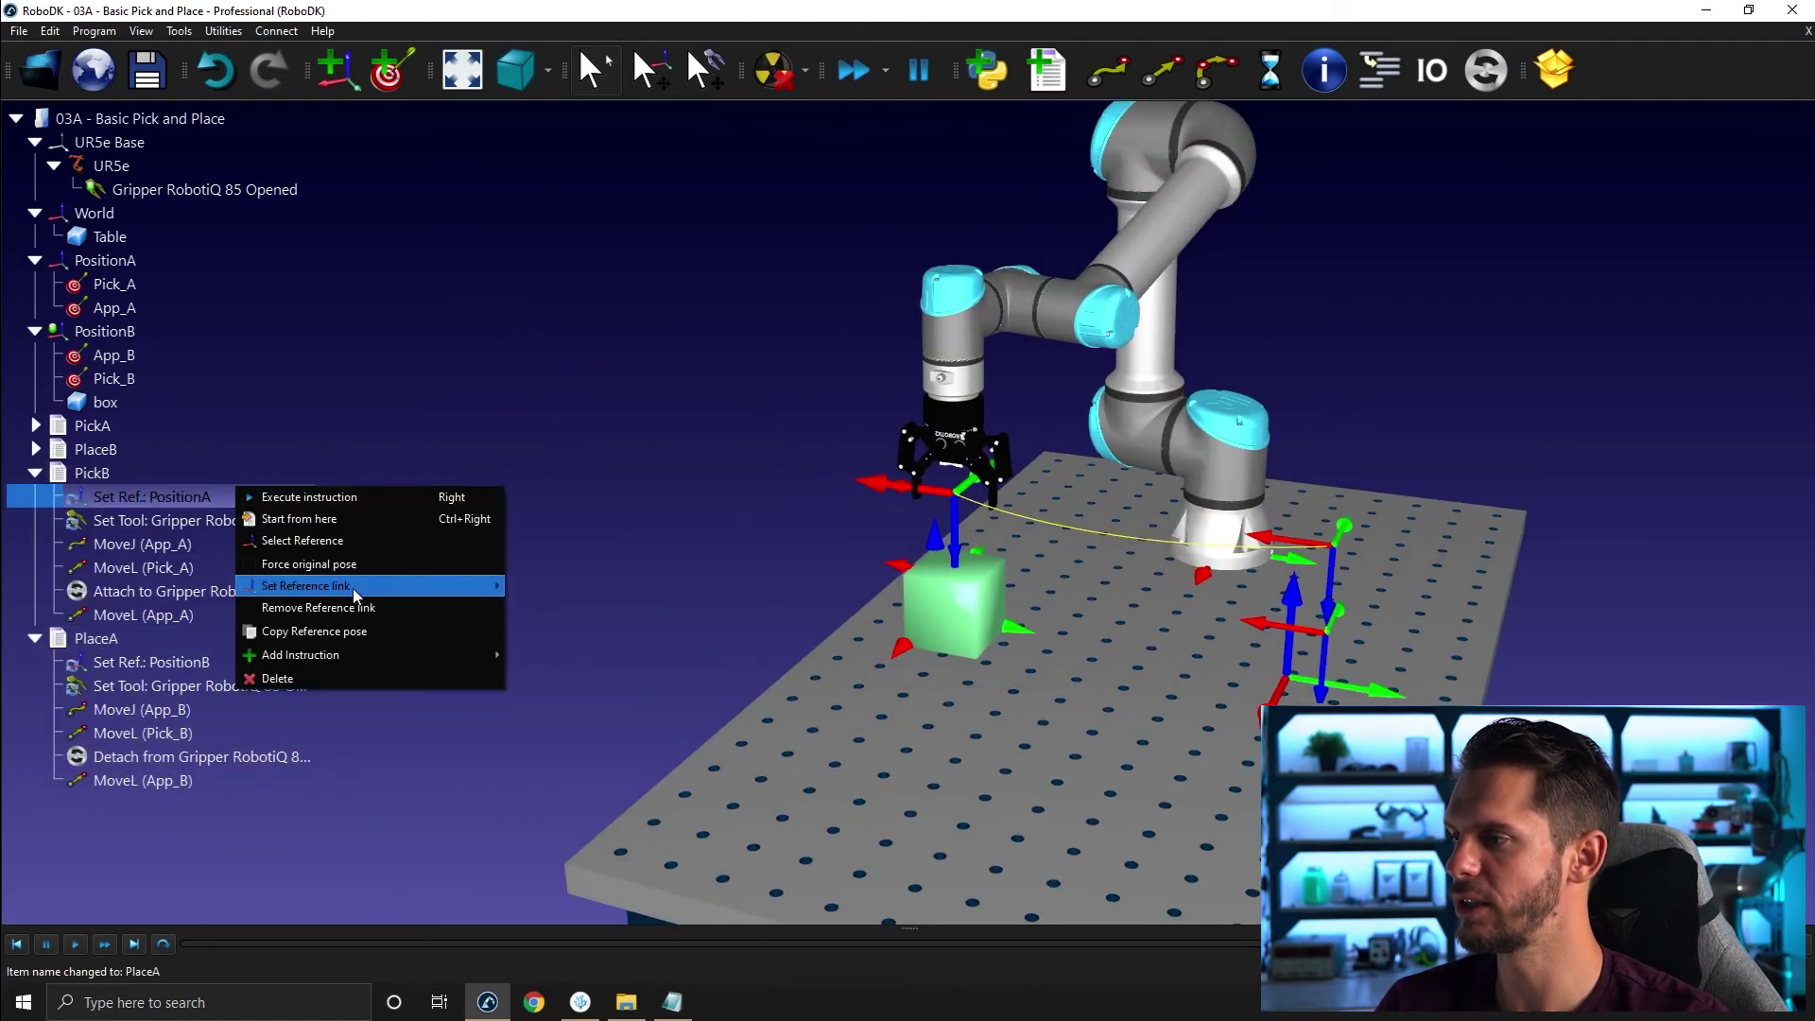
{"action": "mouse_move", "coordinate": [448, 593]}
{"action": "left_click", "coordinate": [594, 650]}
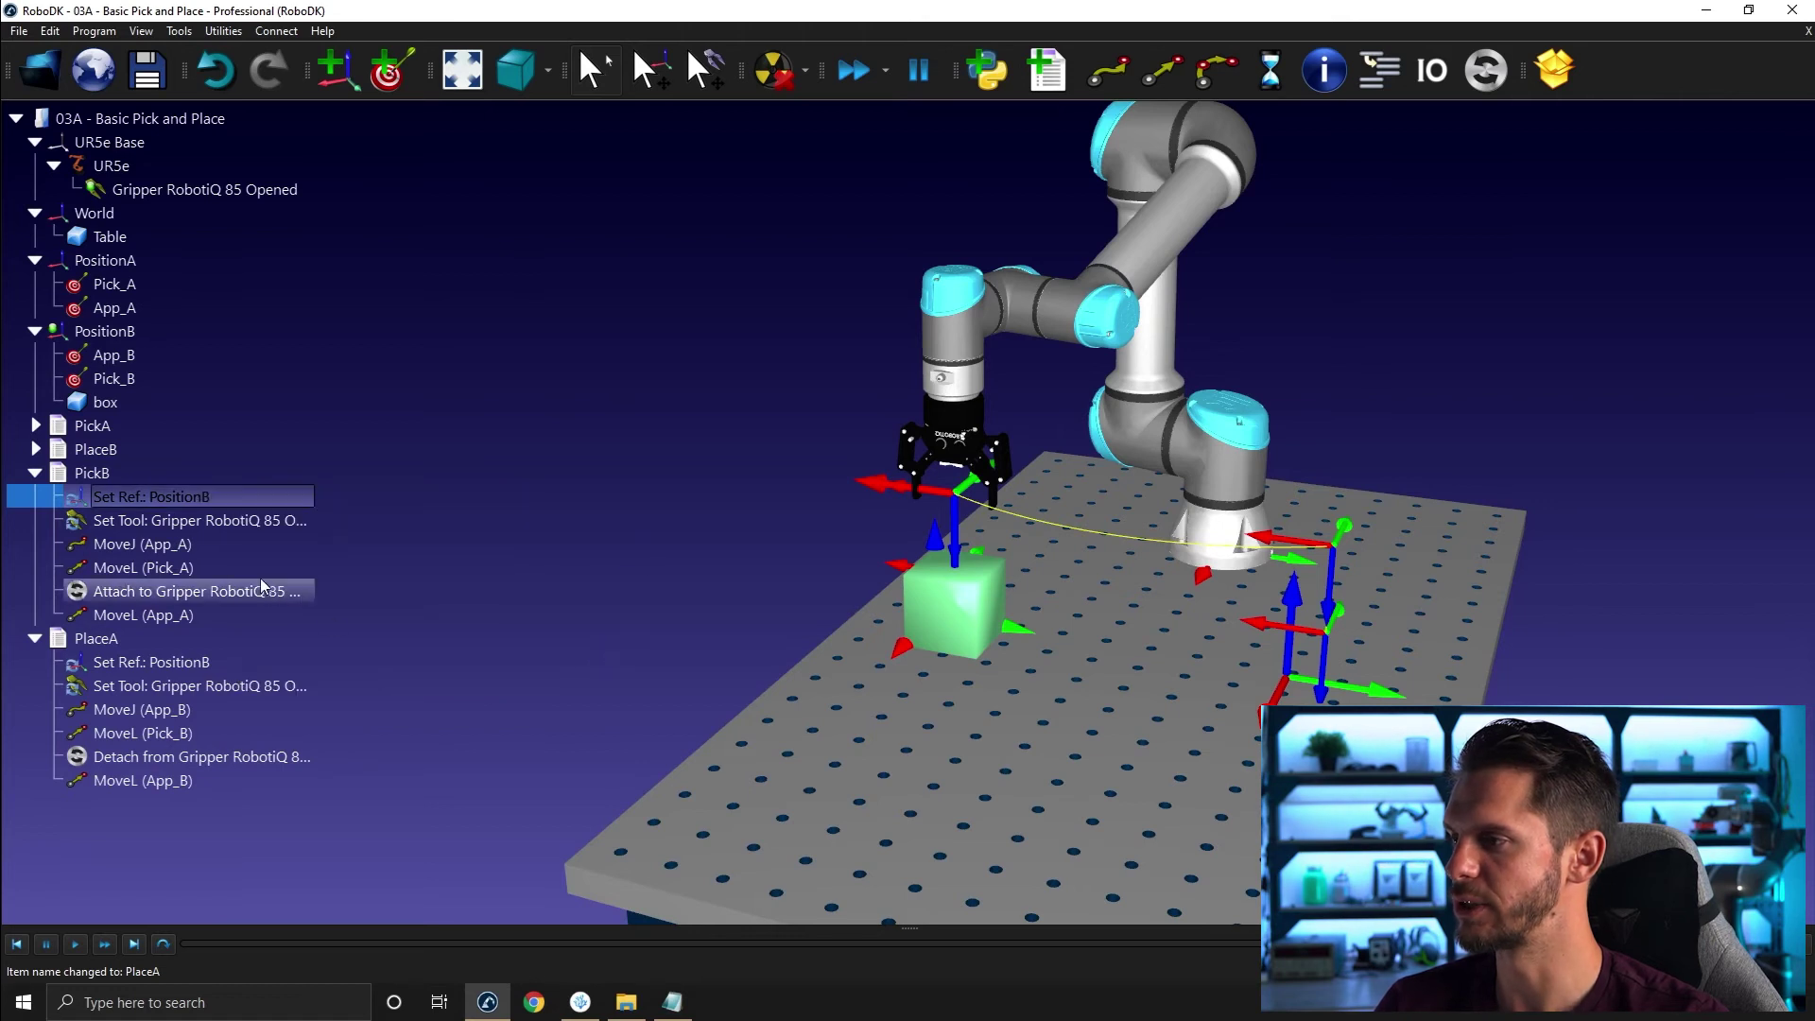
Retarget PickB's moves to App_B, Pick_B, and back to App_B.
{"action": "right_click", "coordinate": [198, 544]}
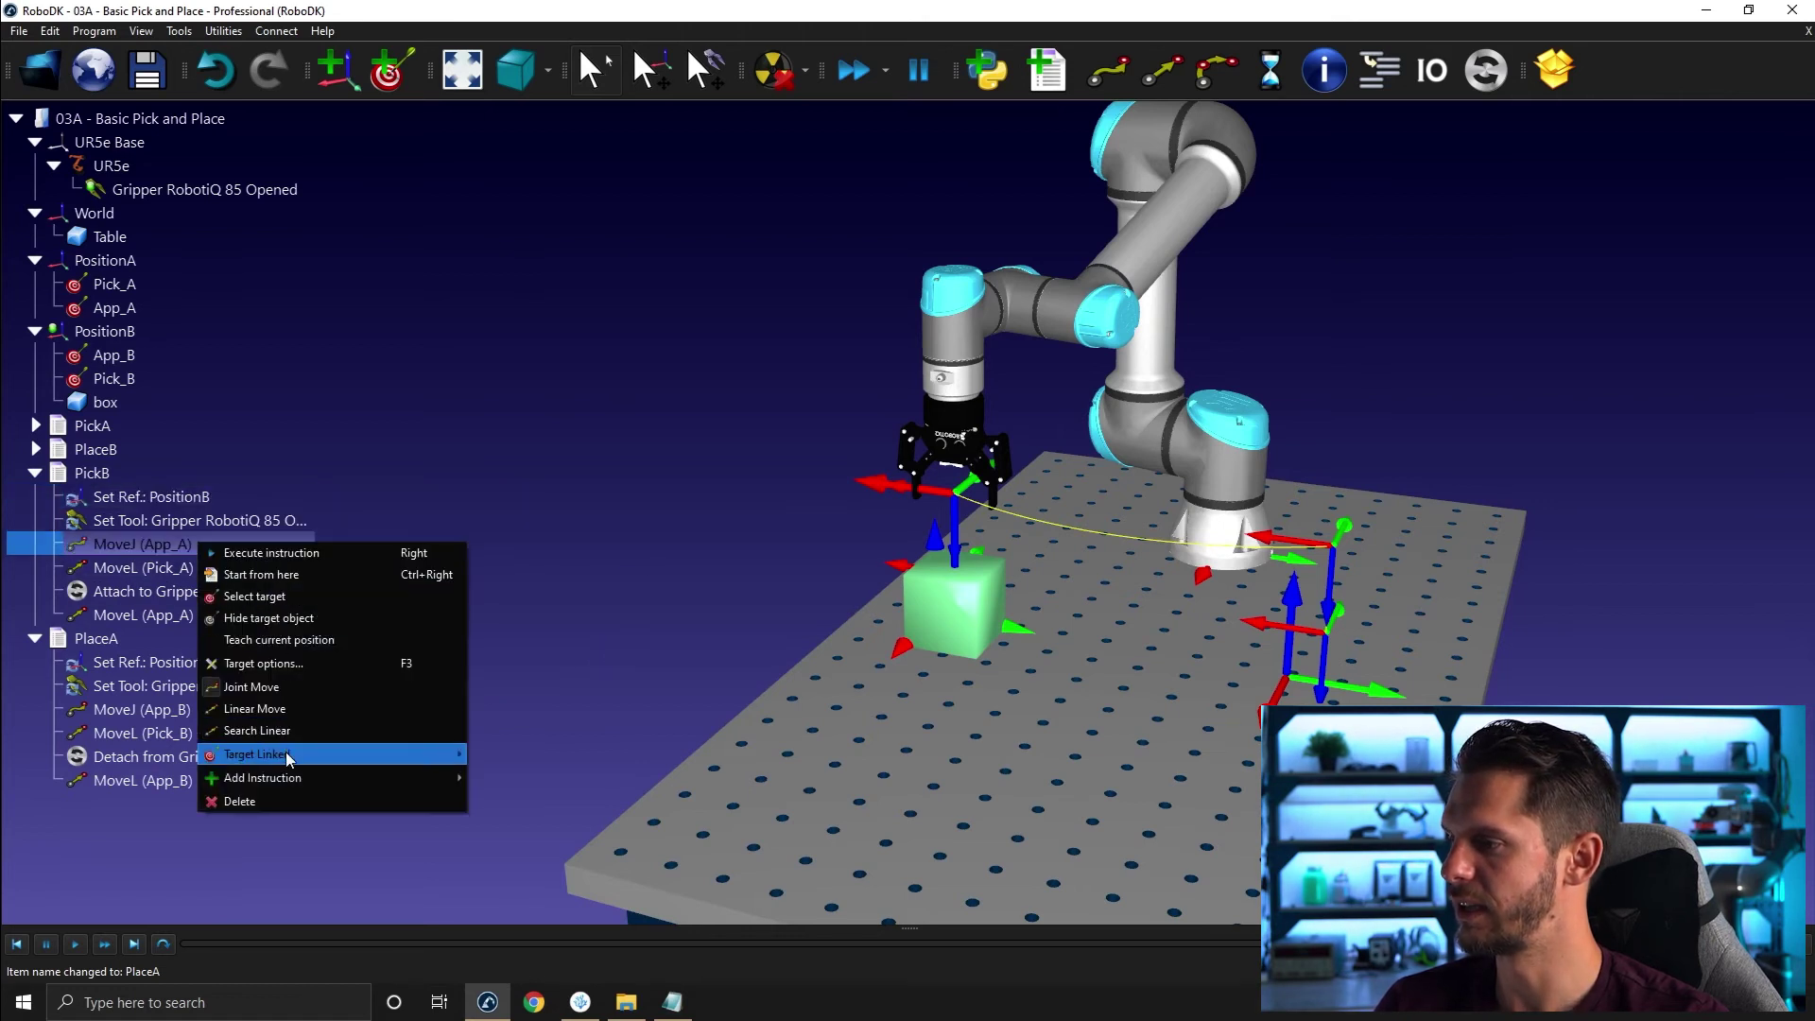
{"action": "mouse_move", "coordinate": [377, 753]}
{"action": "left_click", "coordinate": [515, 822]}
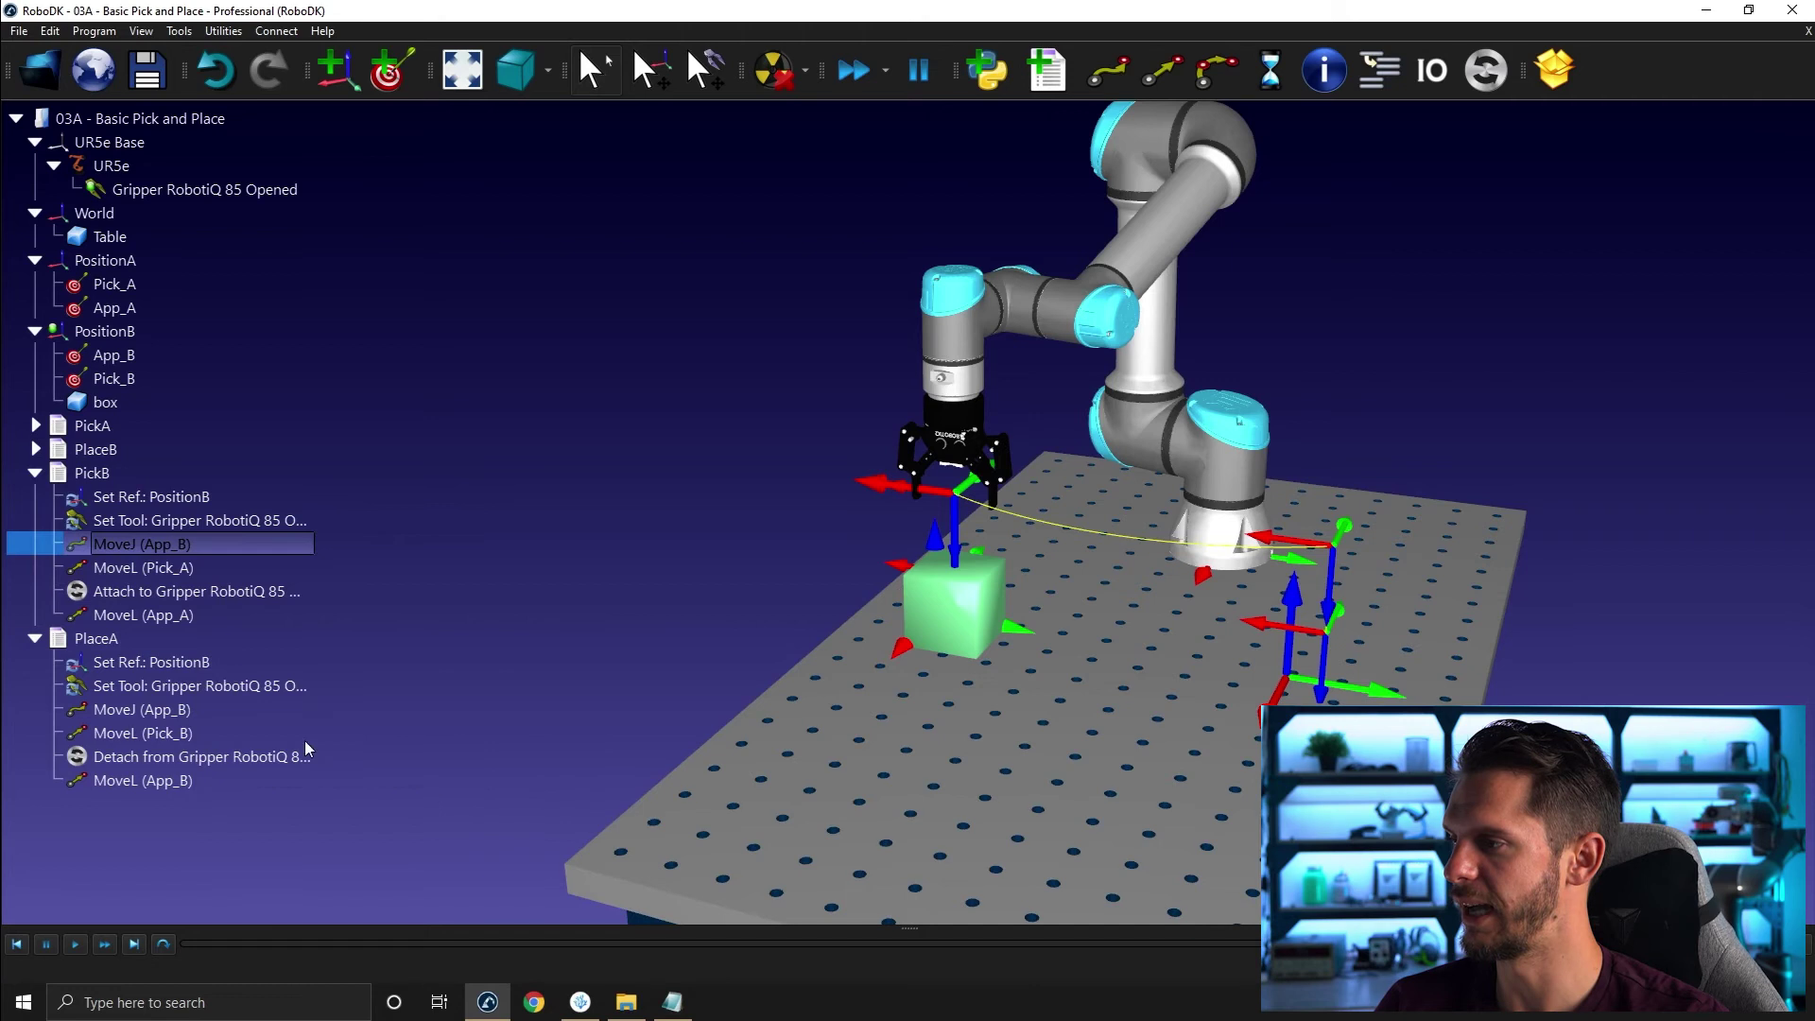
{"action": "right_click", "coordinate": [182, 567]}
{"action": "mouse_move", "coordinate": [308, 780]}
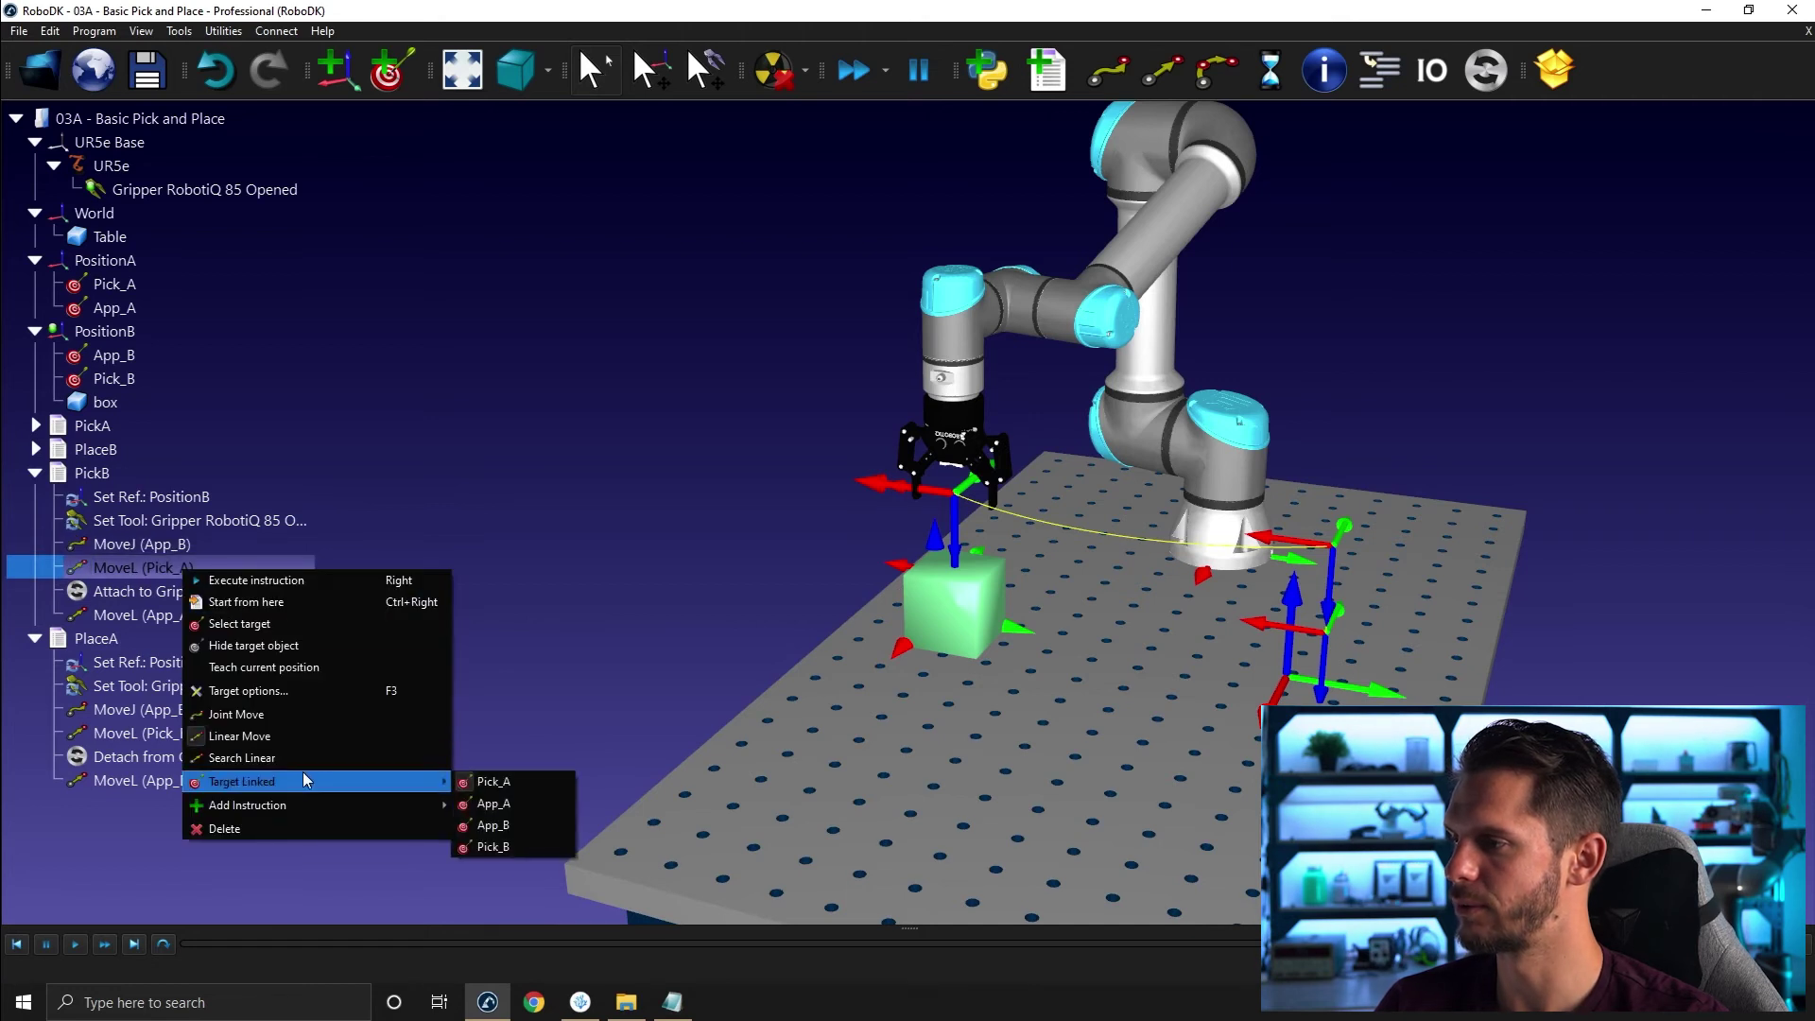
{"action": "left_click", "coordinate": [500, 851]}
{"action": "right_click", "coordinate": [182, 617]}
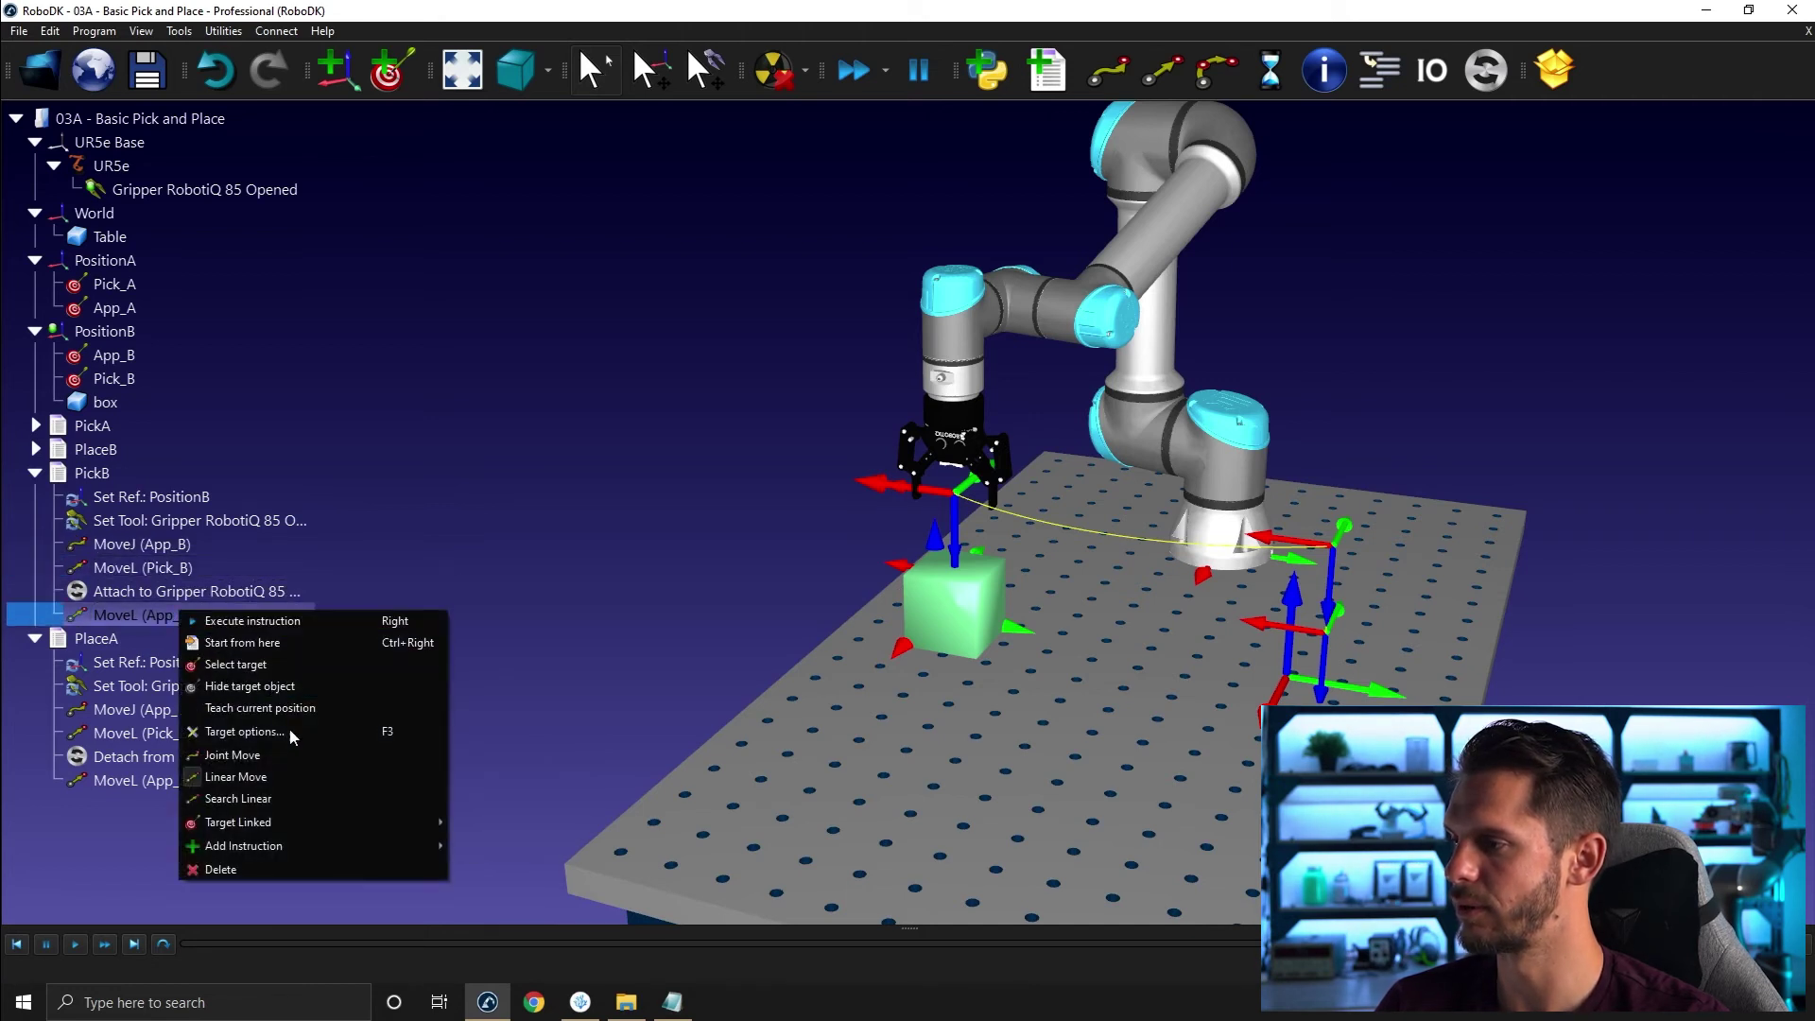
{"action": "mouse_move", "coordinate": [444, 822]}
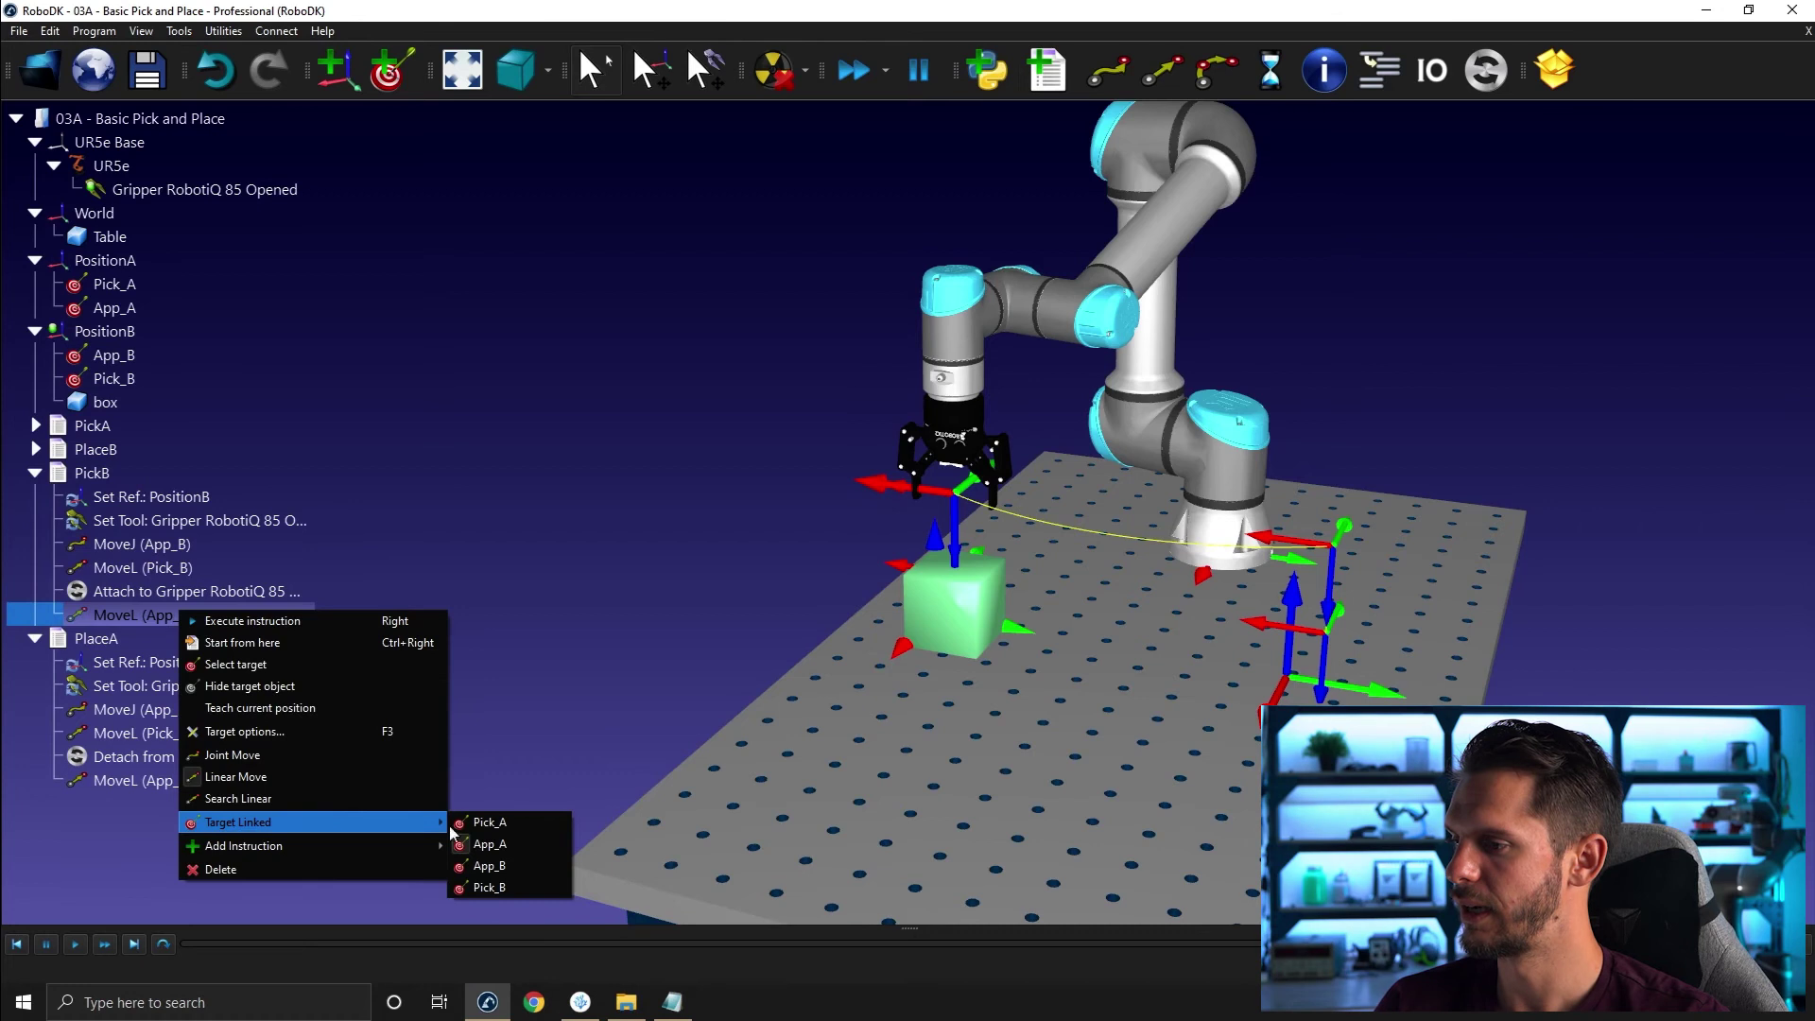
{"action": "left_click", "coordinate": [489, 866]}
Run PickB, then link PlaceA's reference frame to PositionA.
{"action": "double_click", "coordinate": [92, 475]}
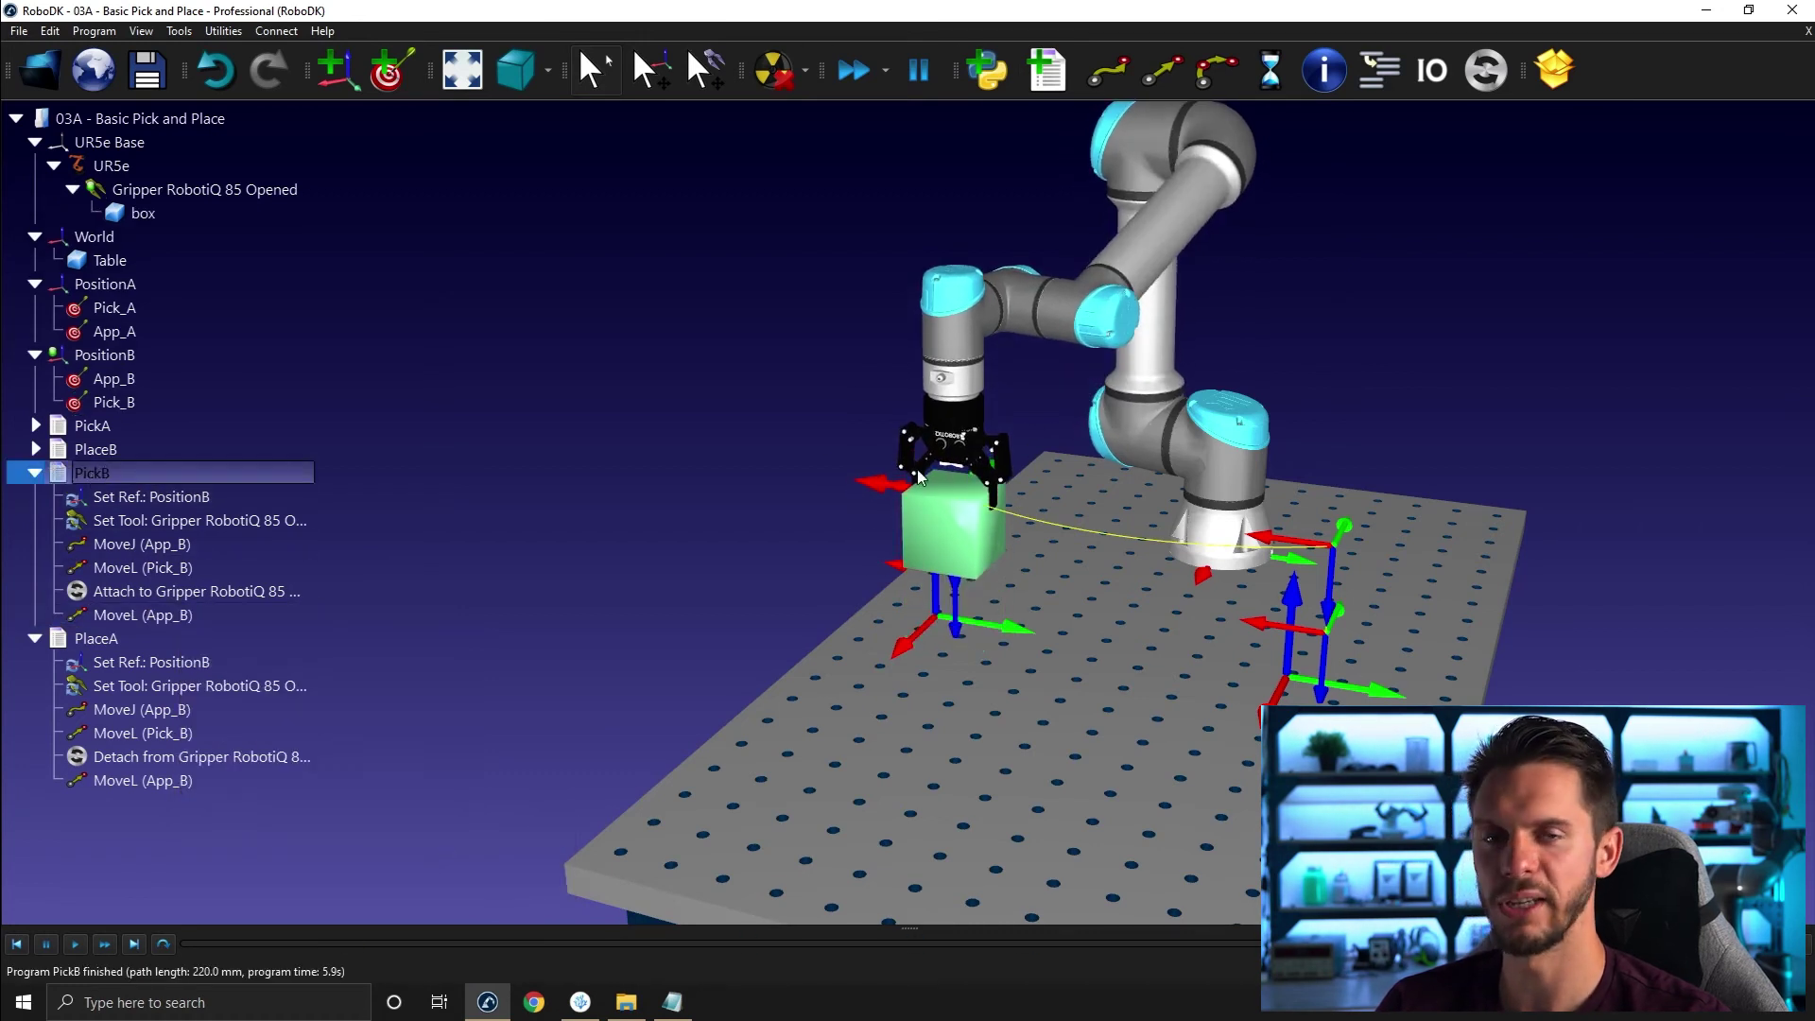
{"action": "middle_click_drag", "start_coordinate": [1061, 648], "coordinate": [870, 578]}
{"action": "right_click", "coordinate": [199, 666]}
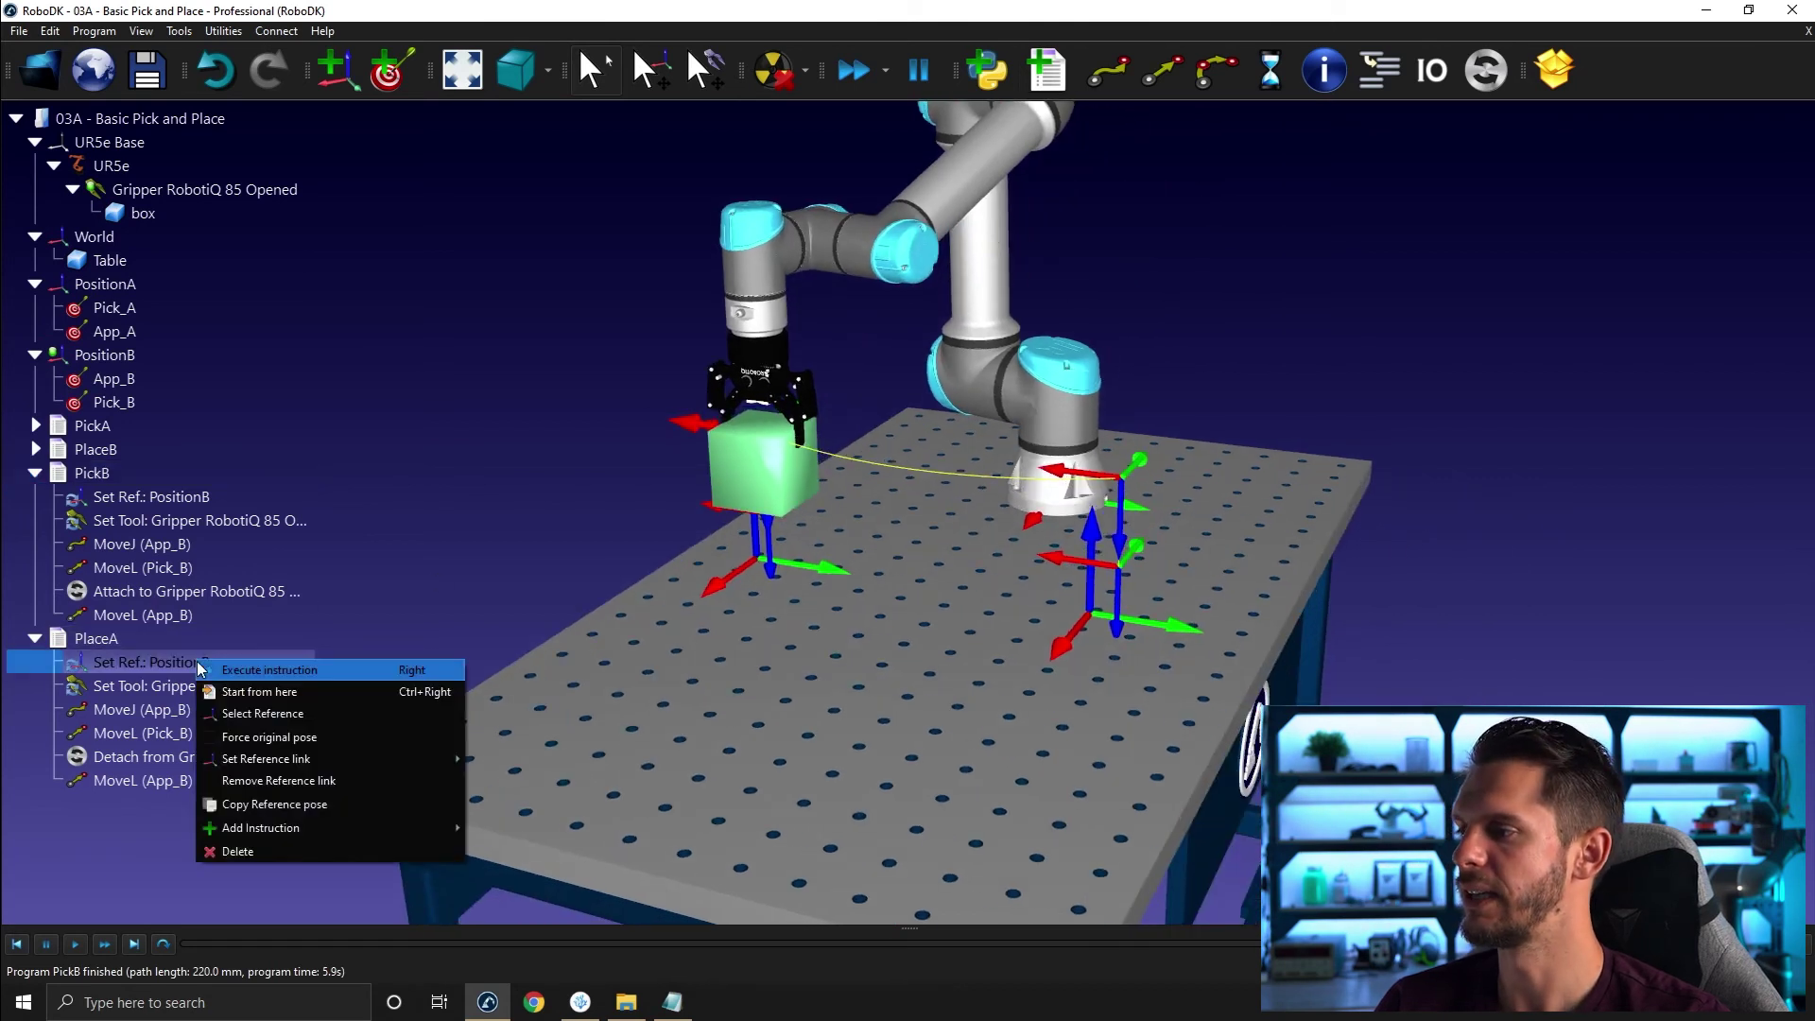
{"action": "mouse_move", "coordinate": [272, 759]}
{"action": "left_click", "coordinate": [515, 801]}
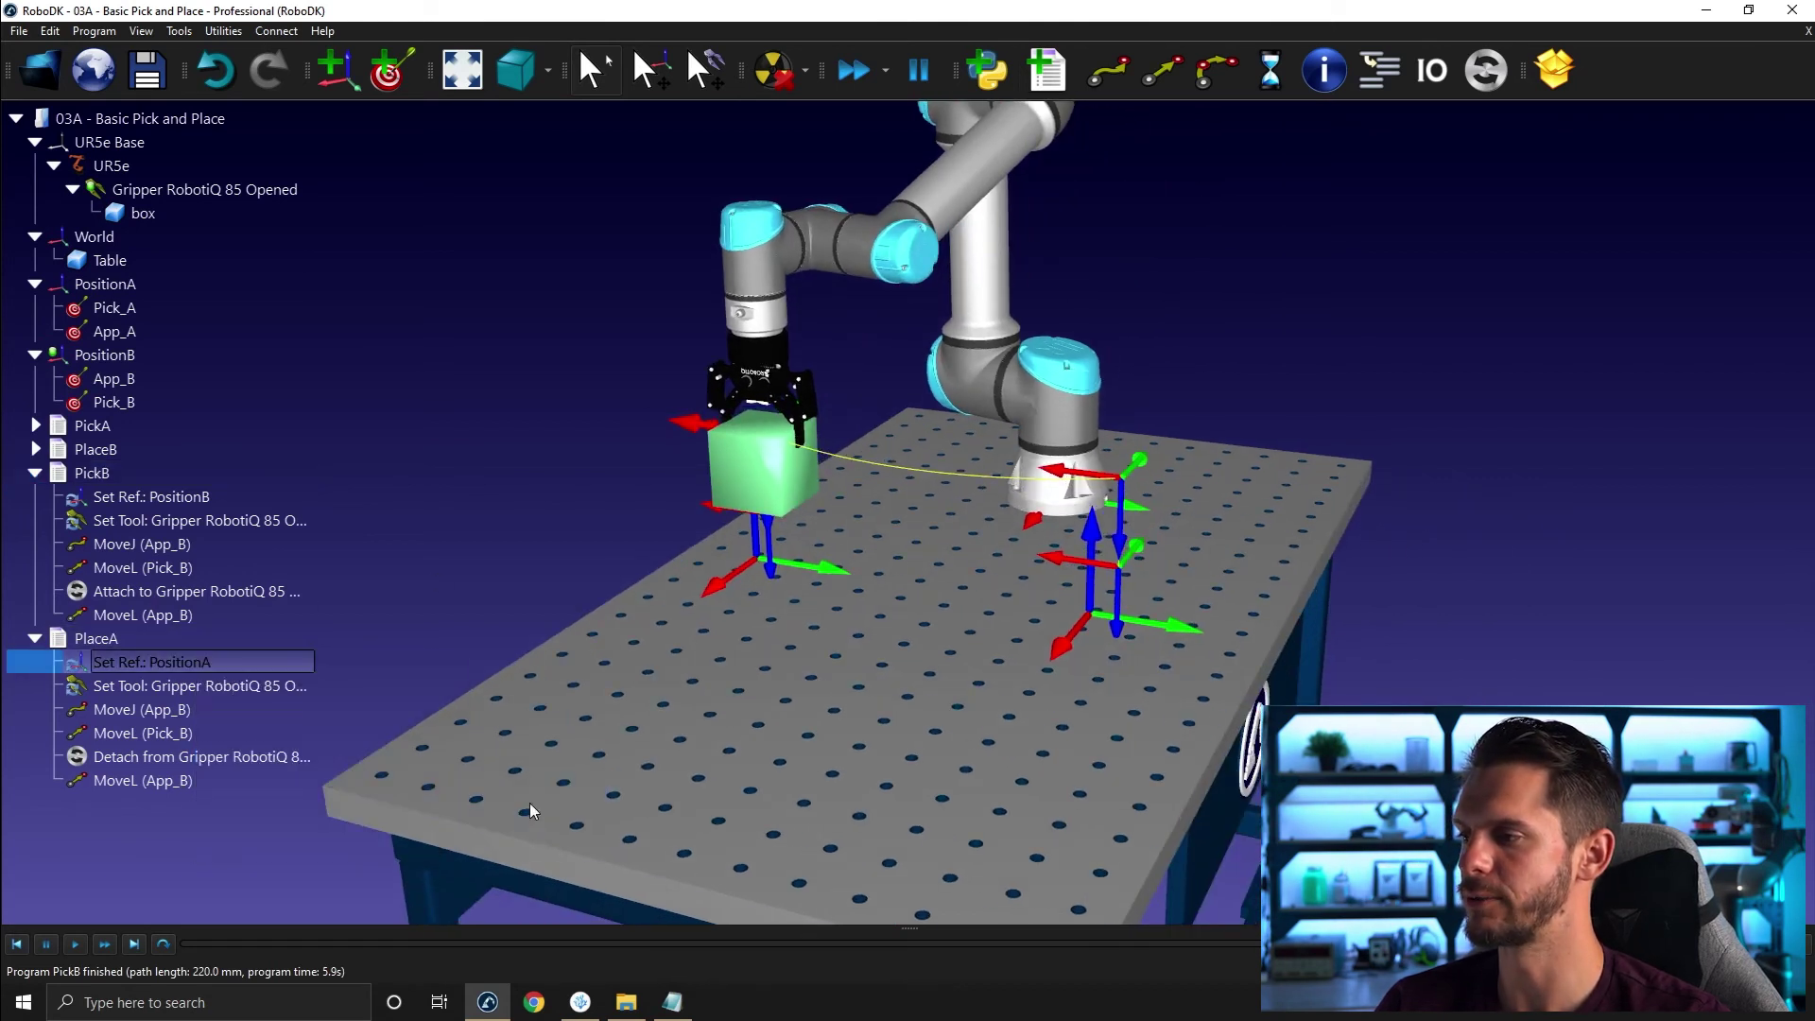
Retarget PlaceA's moves to App_A, Pick_A, and the final retreat to App_A.
{"action": "right_click", "coordinate": [233, 710]}
{"action": "mouse_move", "coordinate": [340, 922]}
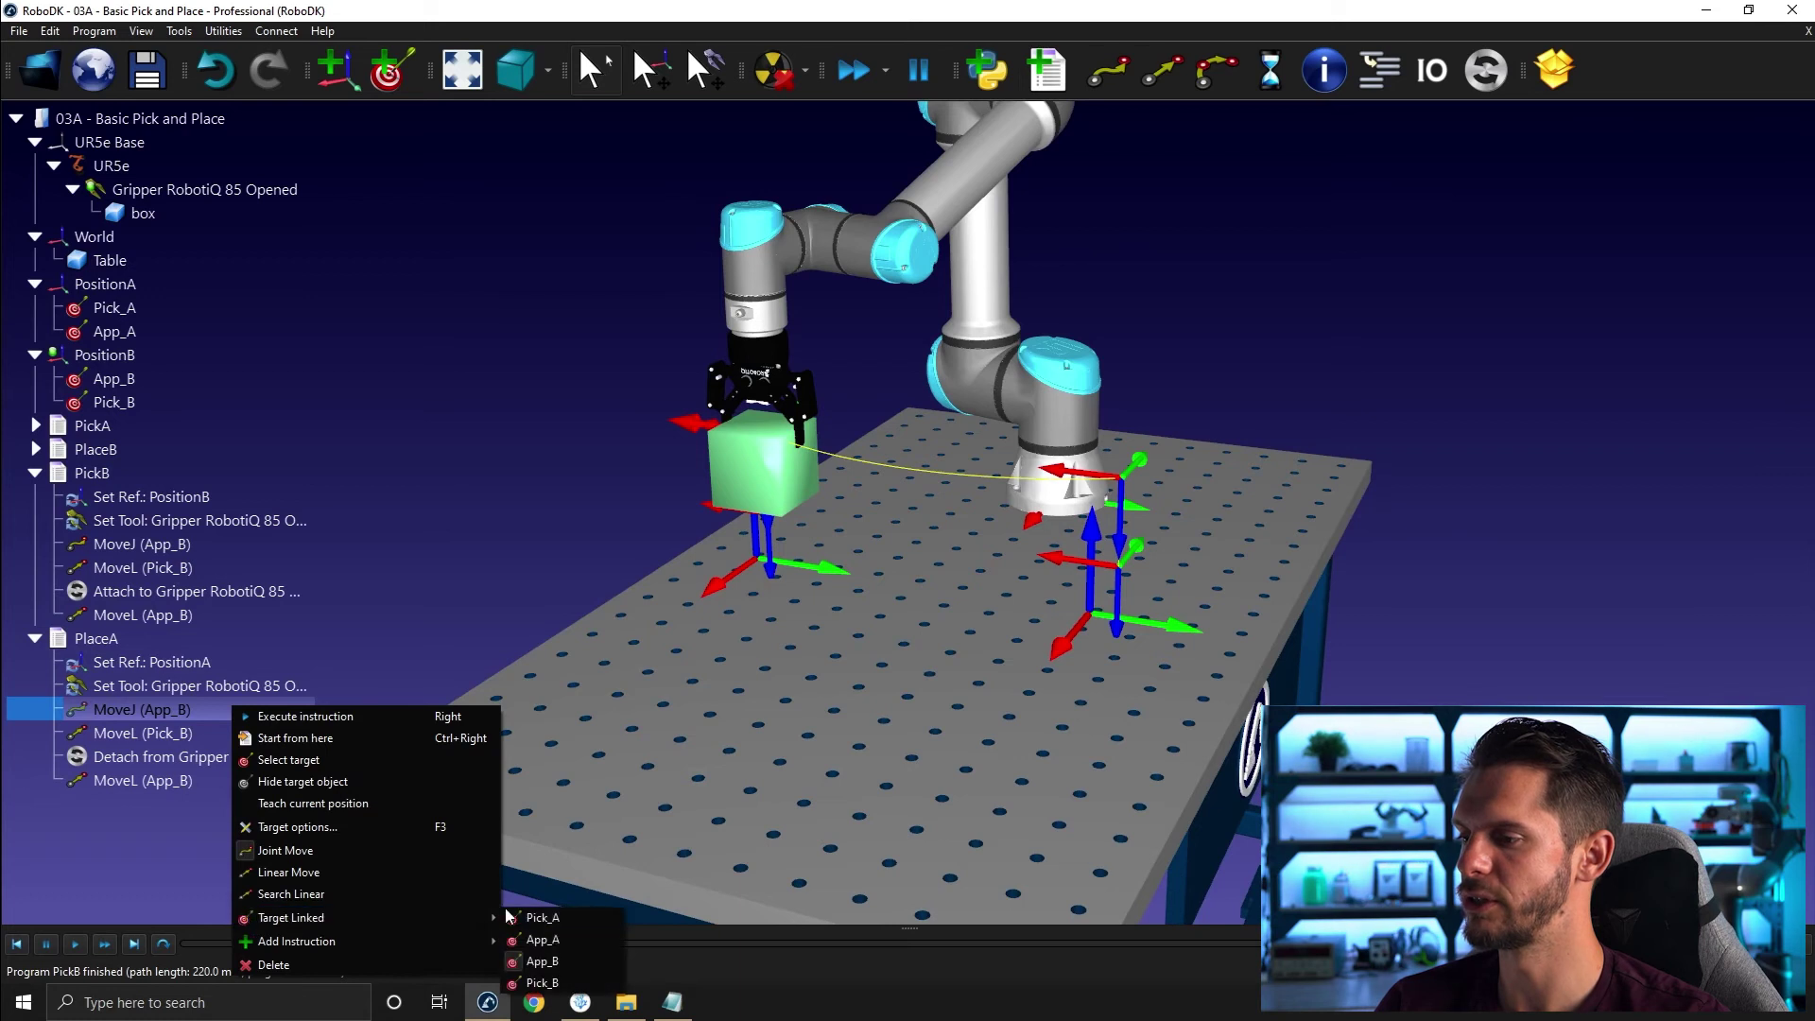
{"action": "left_click", "coordinate": [544, 939]}
{"action": "right_click", "coordinate": [161, 734]}
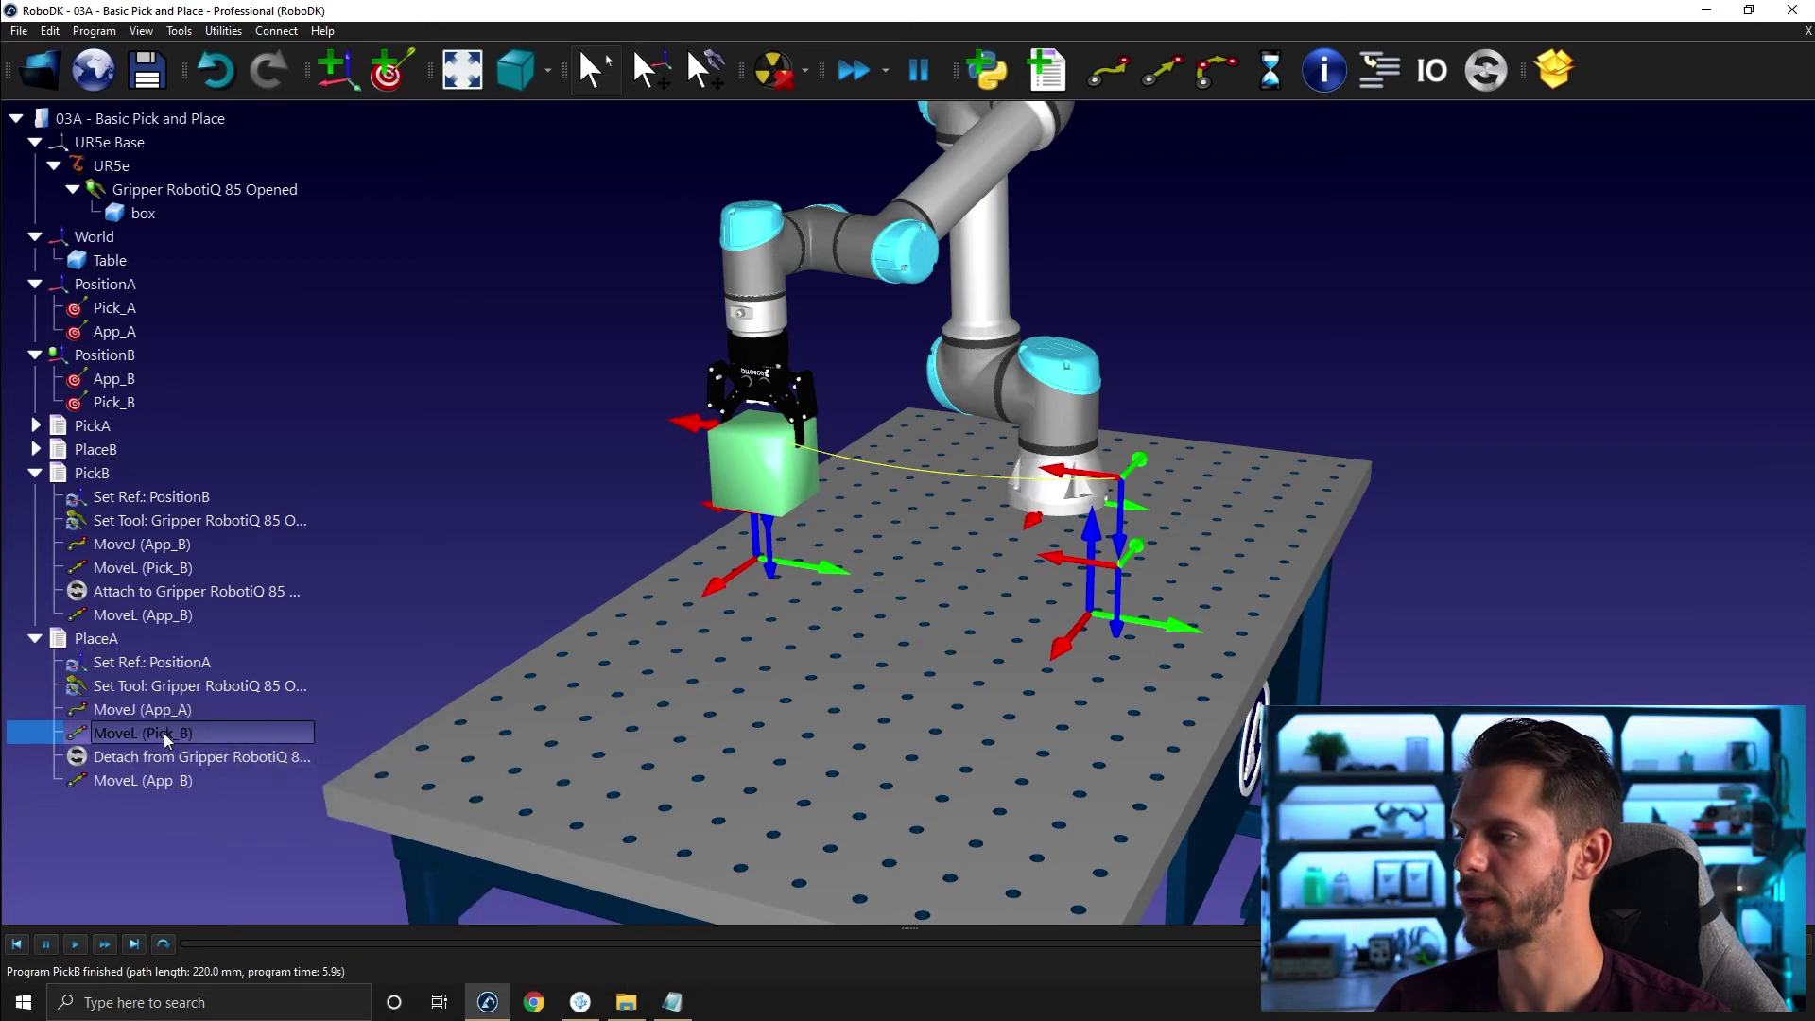
{"action": "mouse_move", "coordinate": [409, 950]}
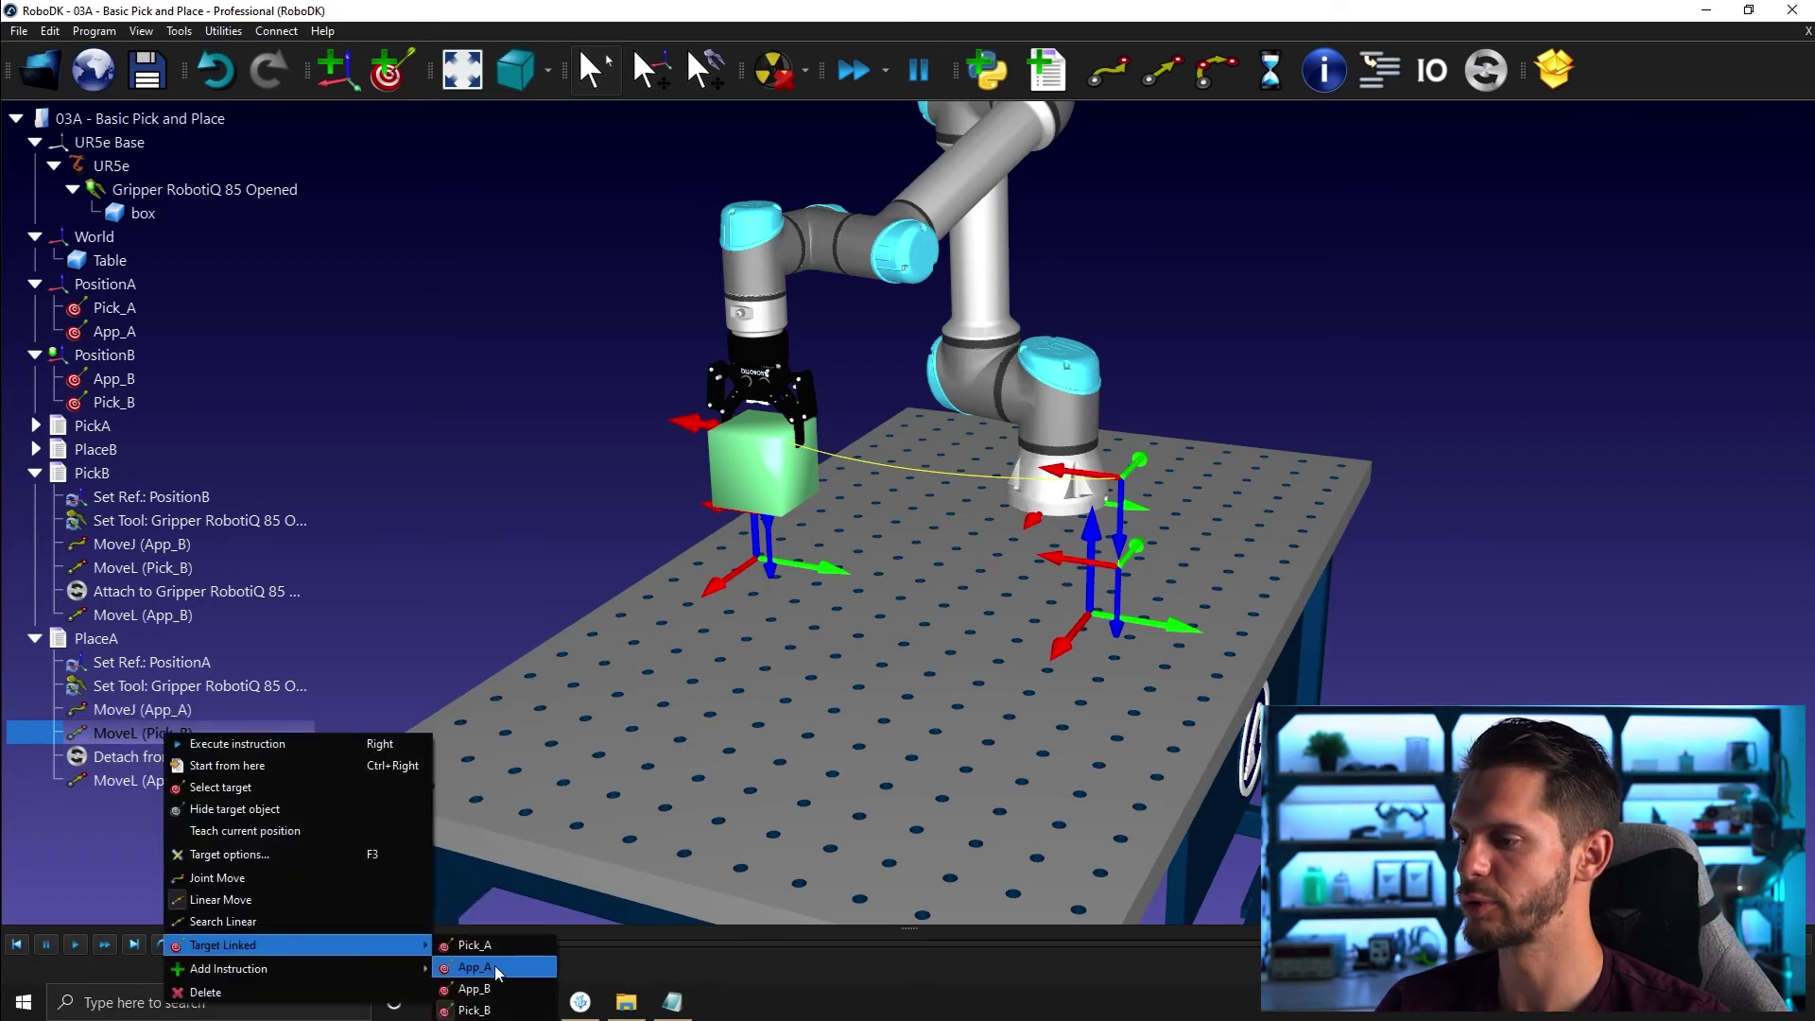
{"action": "left_click", "coordinate": [475, 944]}
{"action": "left_click", "coordinate": [189, 756]}
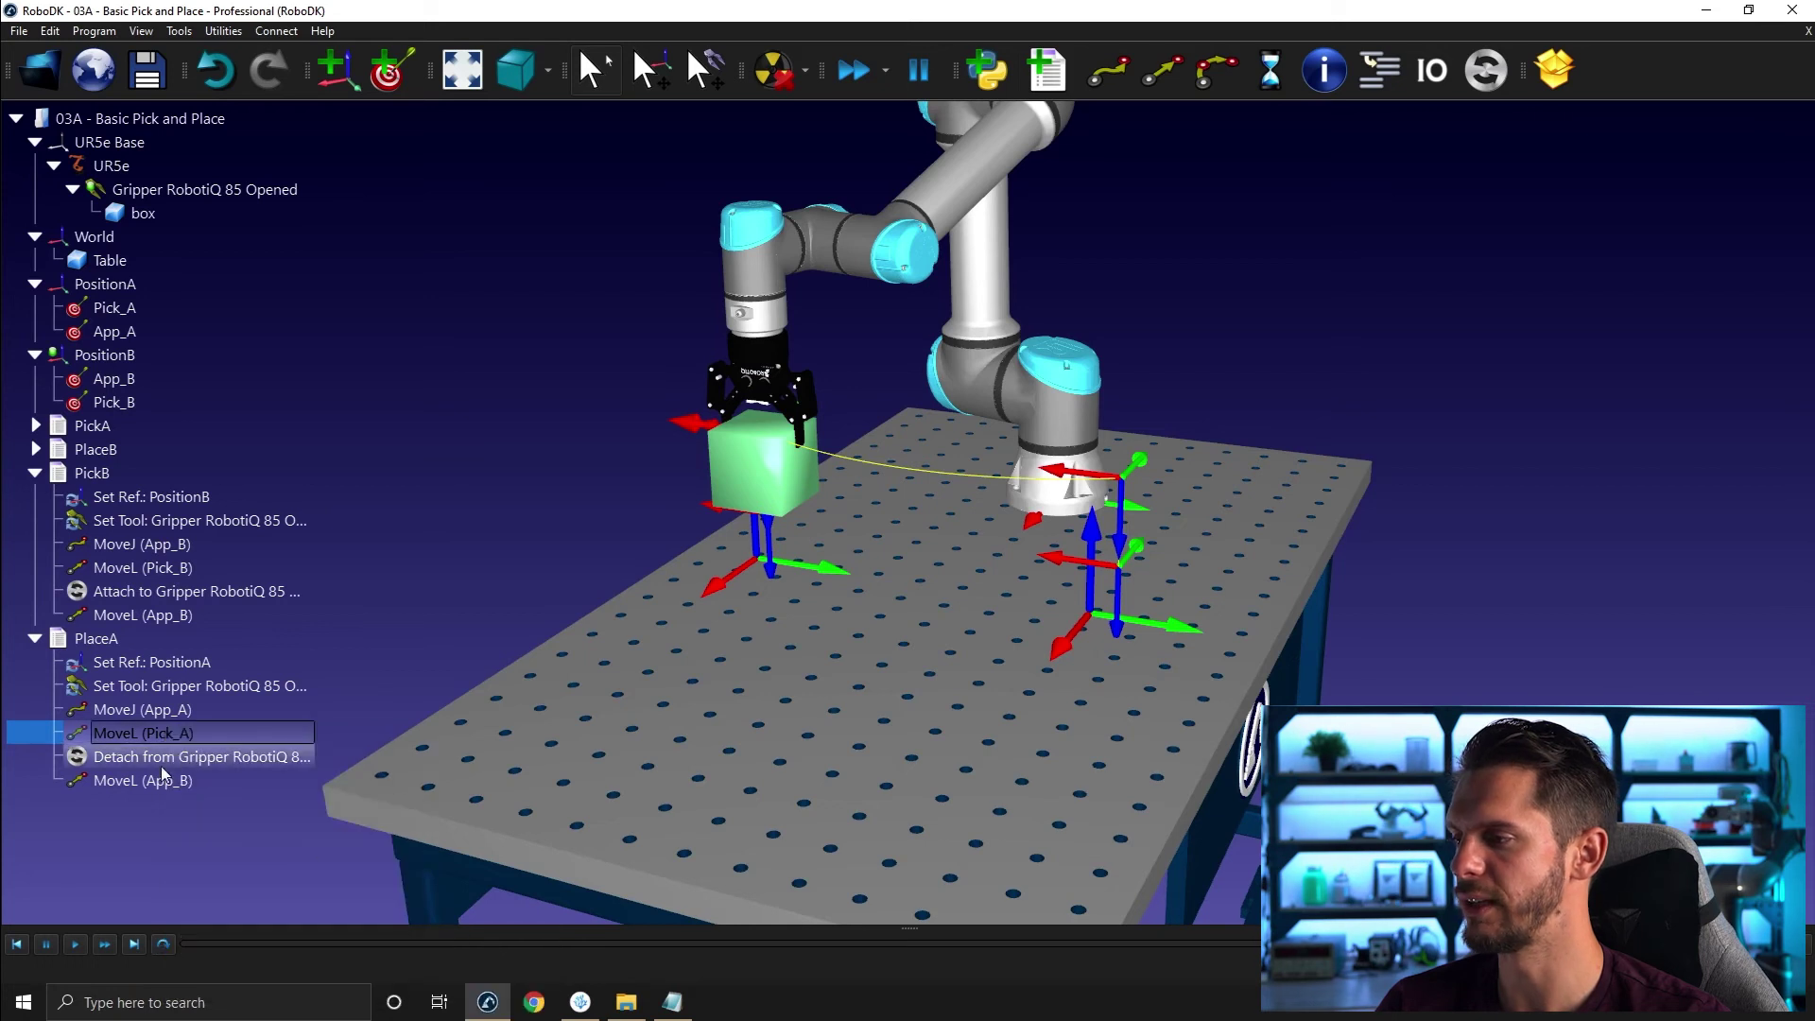
{"action": "right_click", "coordinate": [162, 764]}
{"action": "right_click", "coordinate": [141, 783]}
{"action": "mouse_move", "coordinate": [172, 713]}
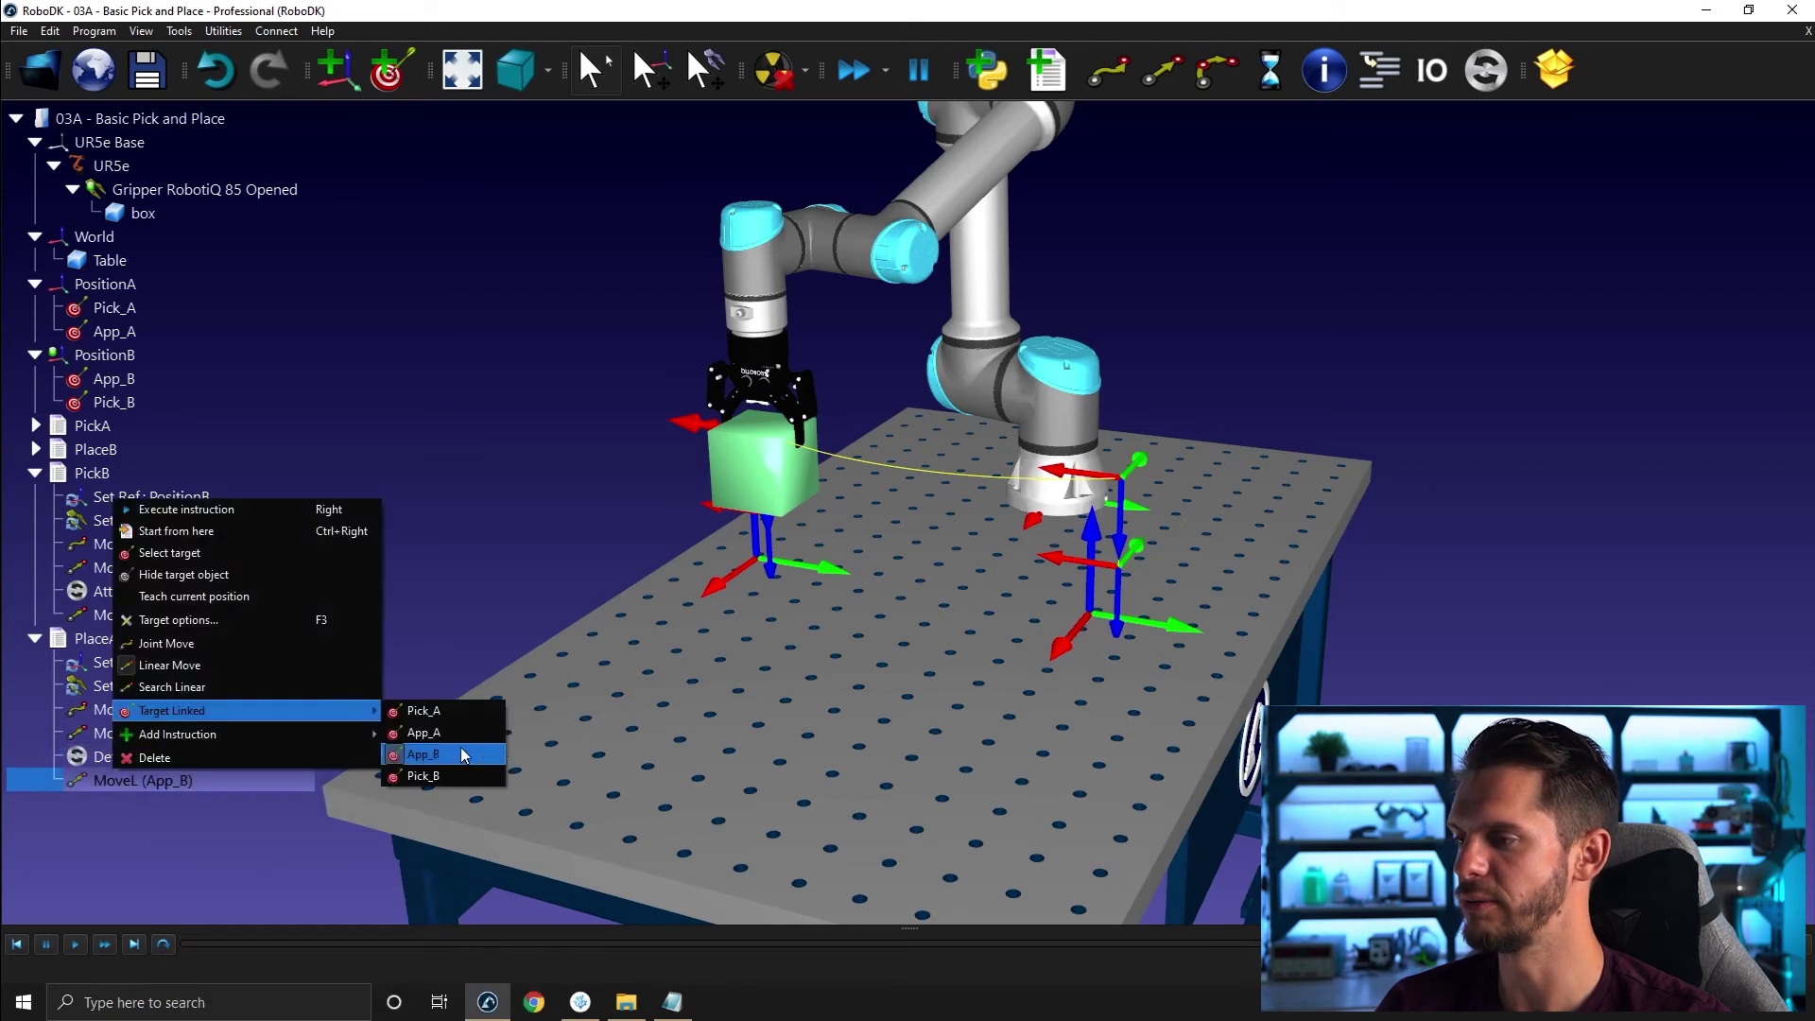
{"action": "left_click", "coordinate": [422, 711]}
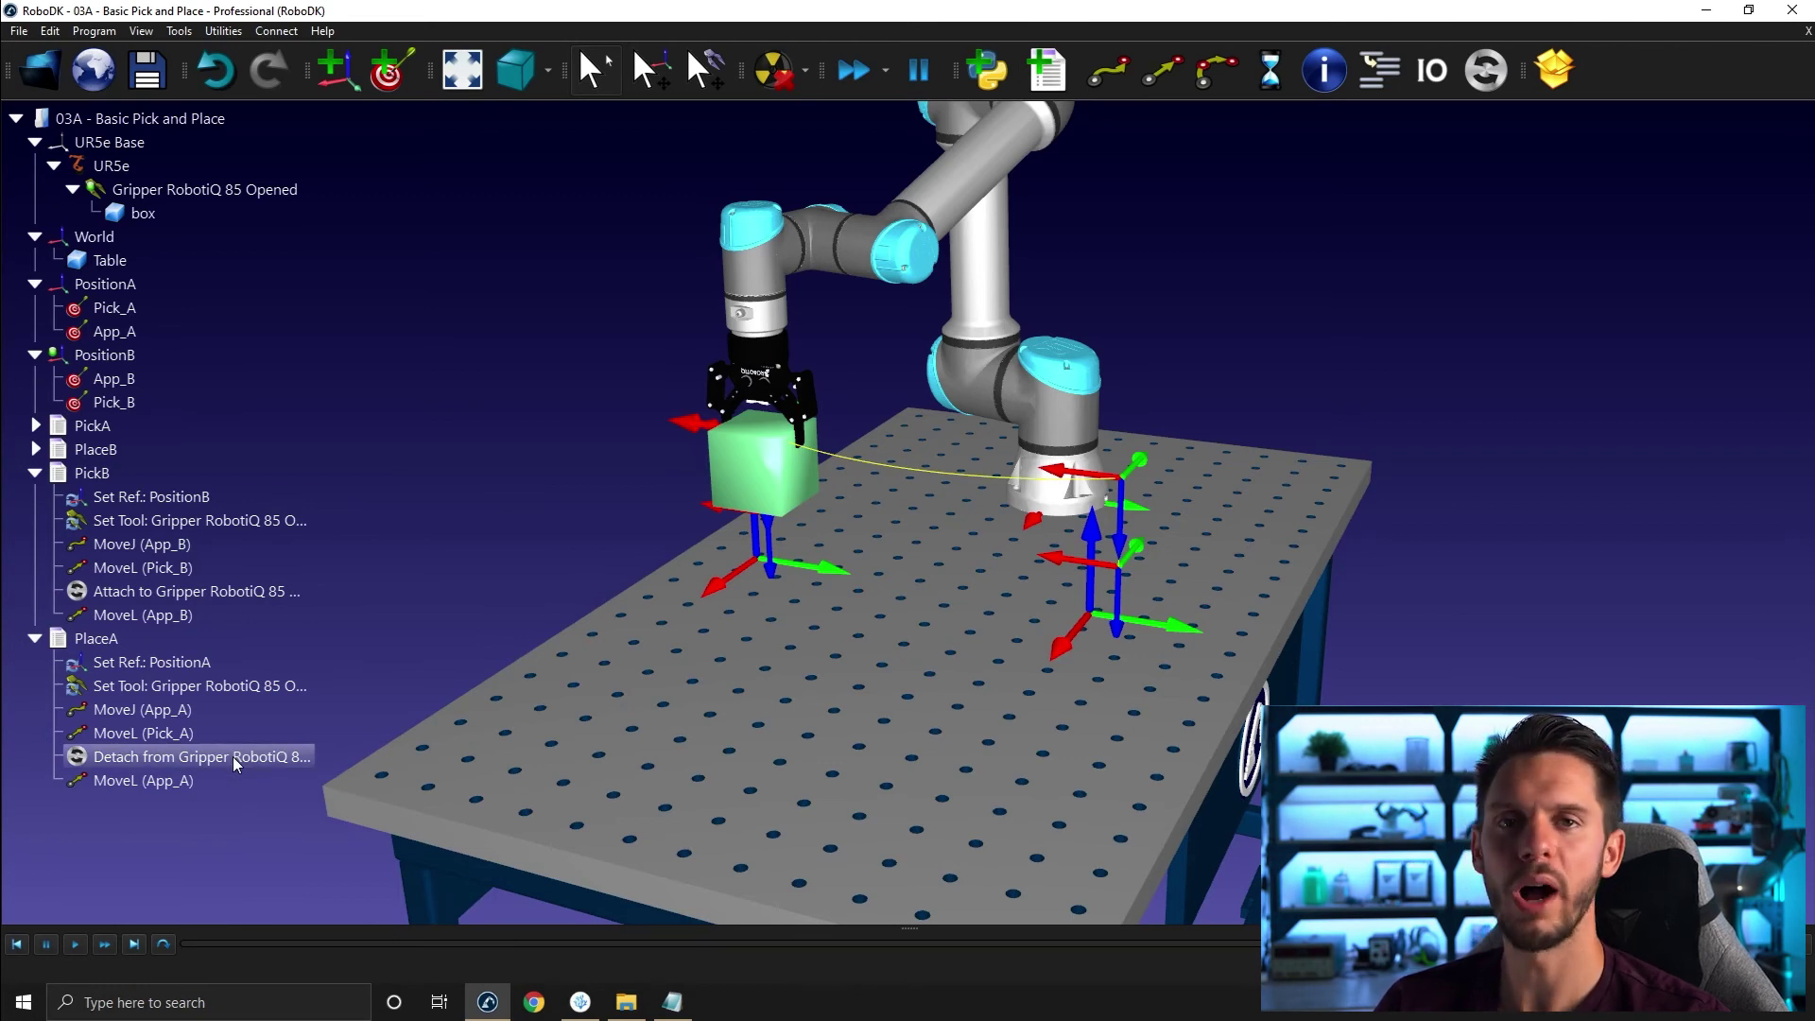
{"action": "right_click", "coordinate": [236, 762]}
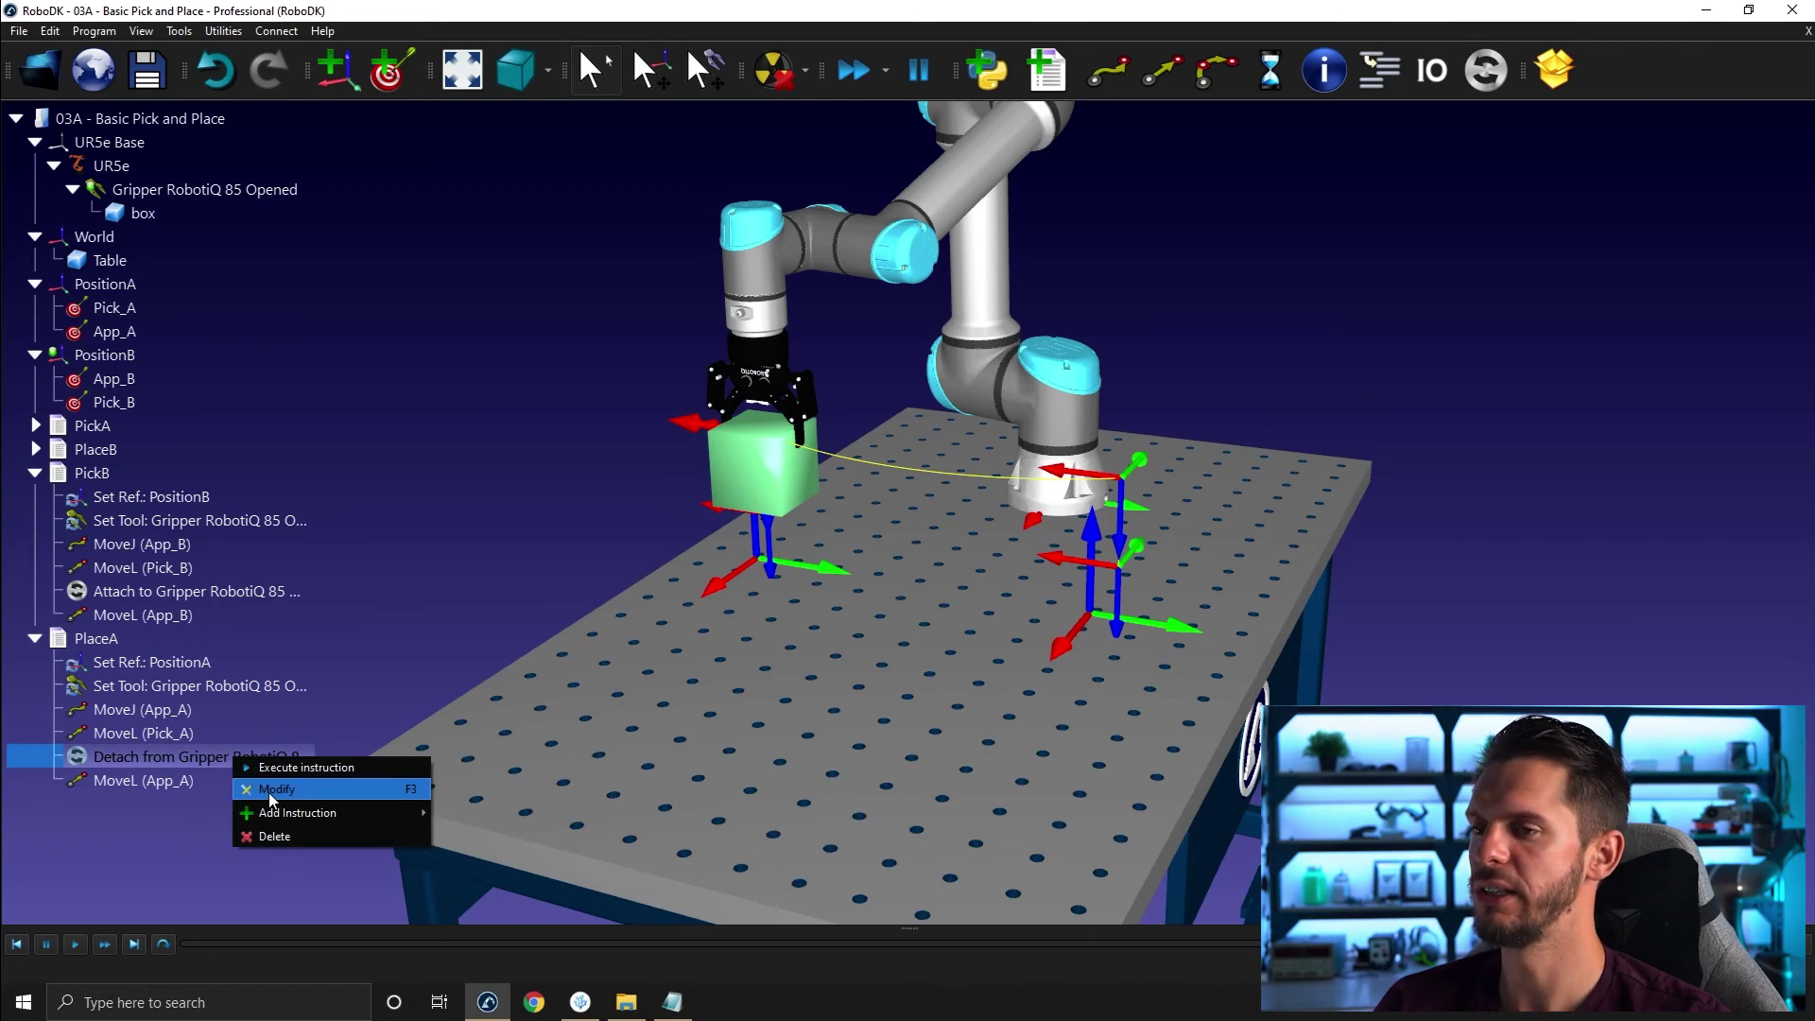
Change PlaceA's detach step so the box attaches to PositionA.
{"action": "left_click", "coordinate": [271, 792]}
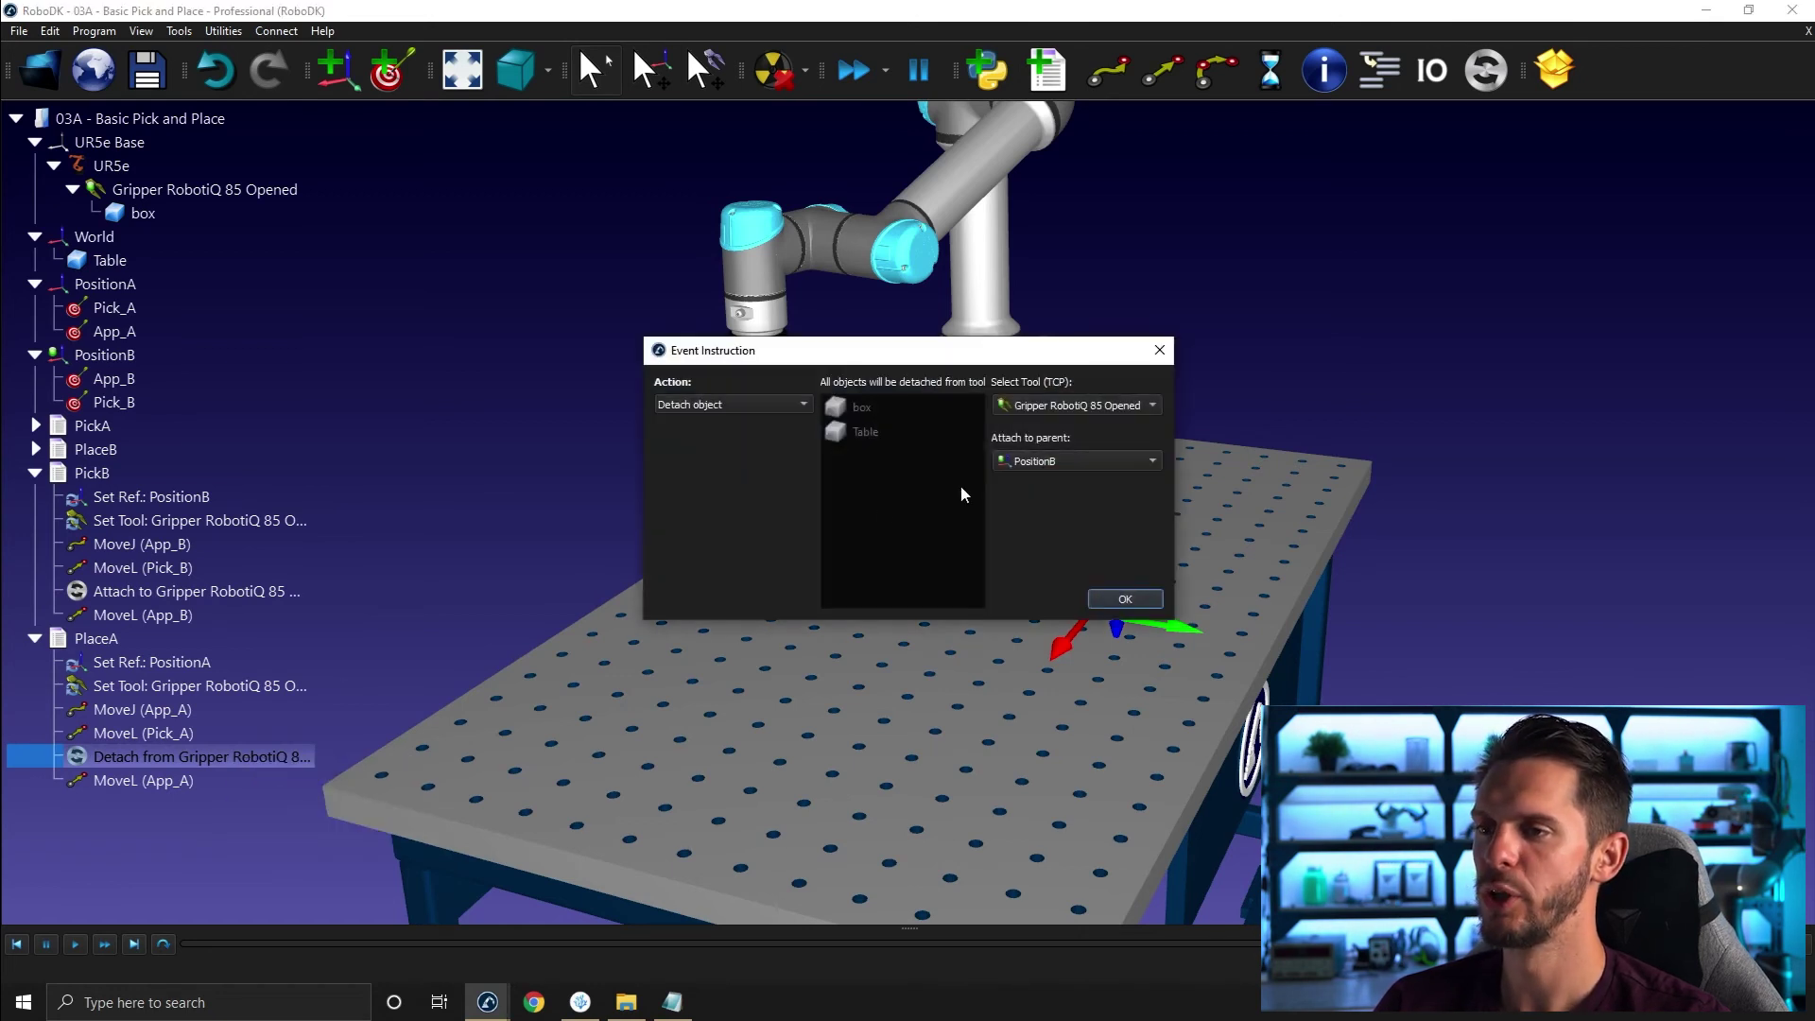
{"action": "left_click_drag", "start_coordinate": [988, 351], "coordinate": [1483, 107]}
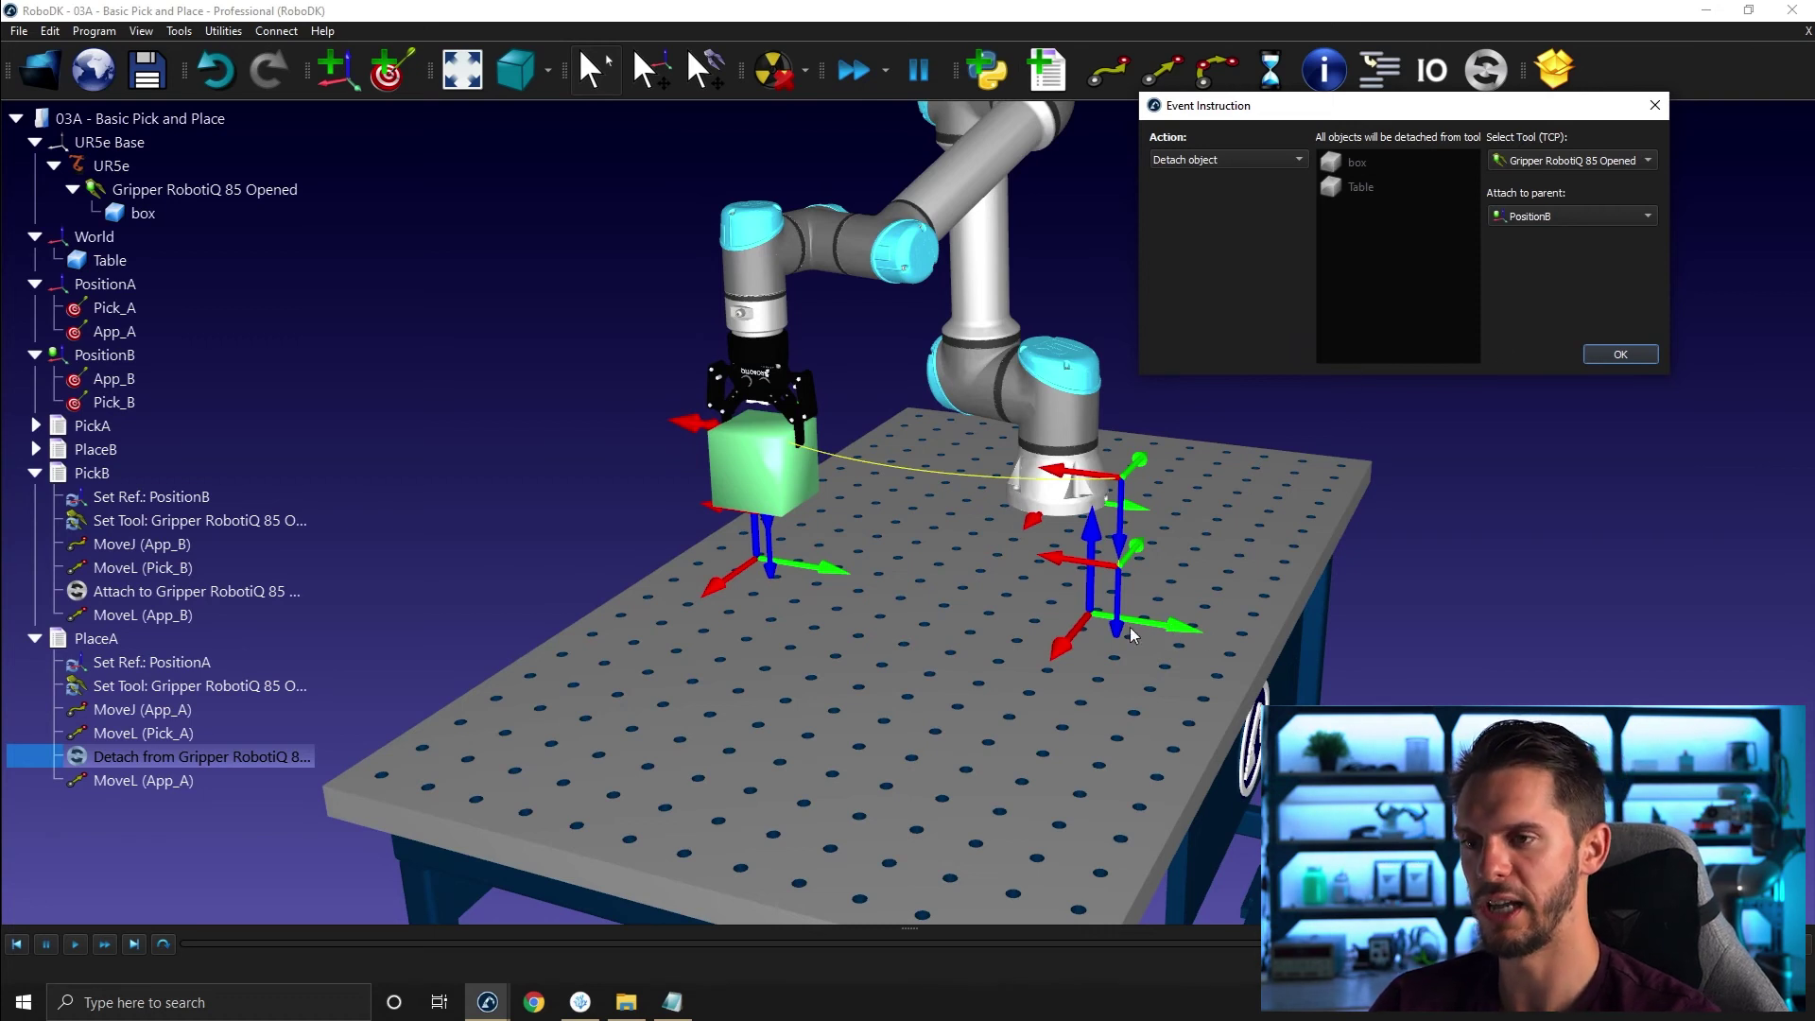
{"action": "left_click", "coordinate": [1545, 216]}
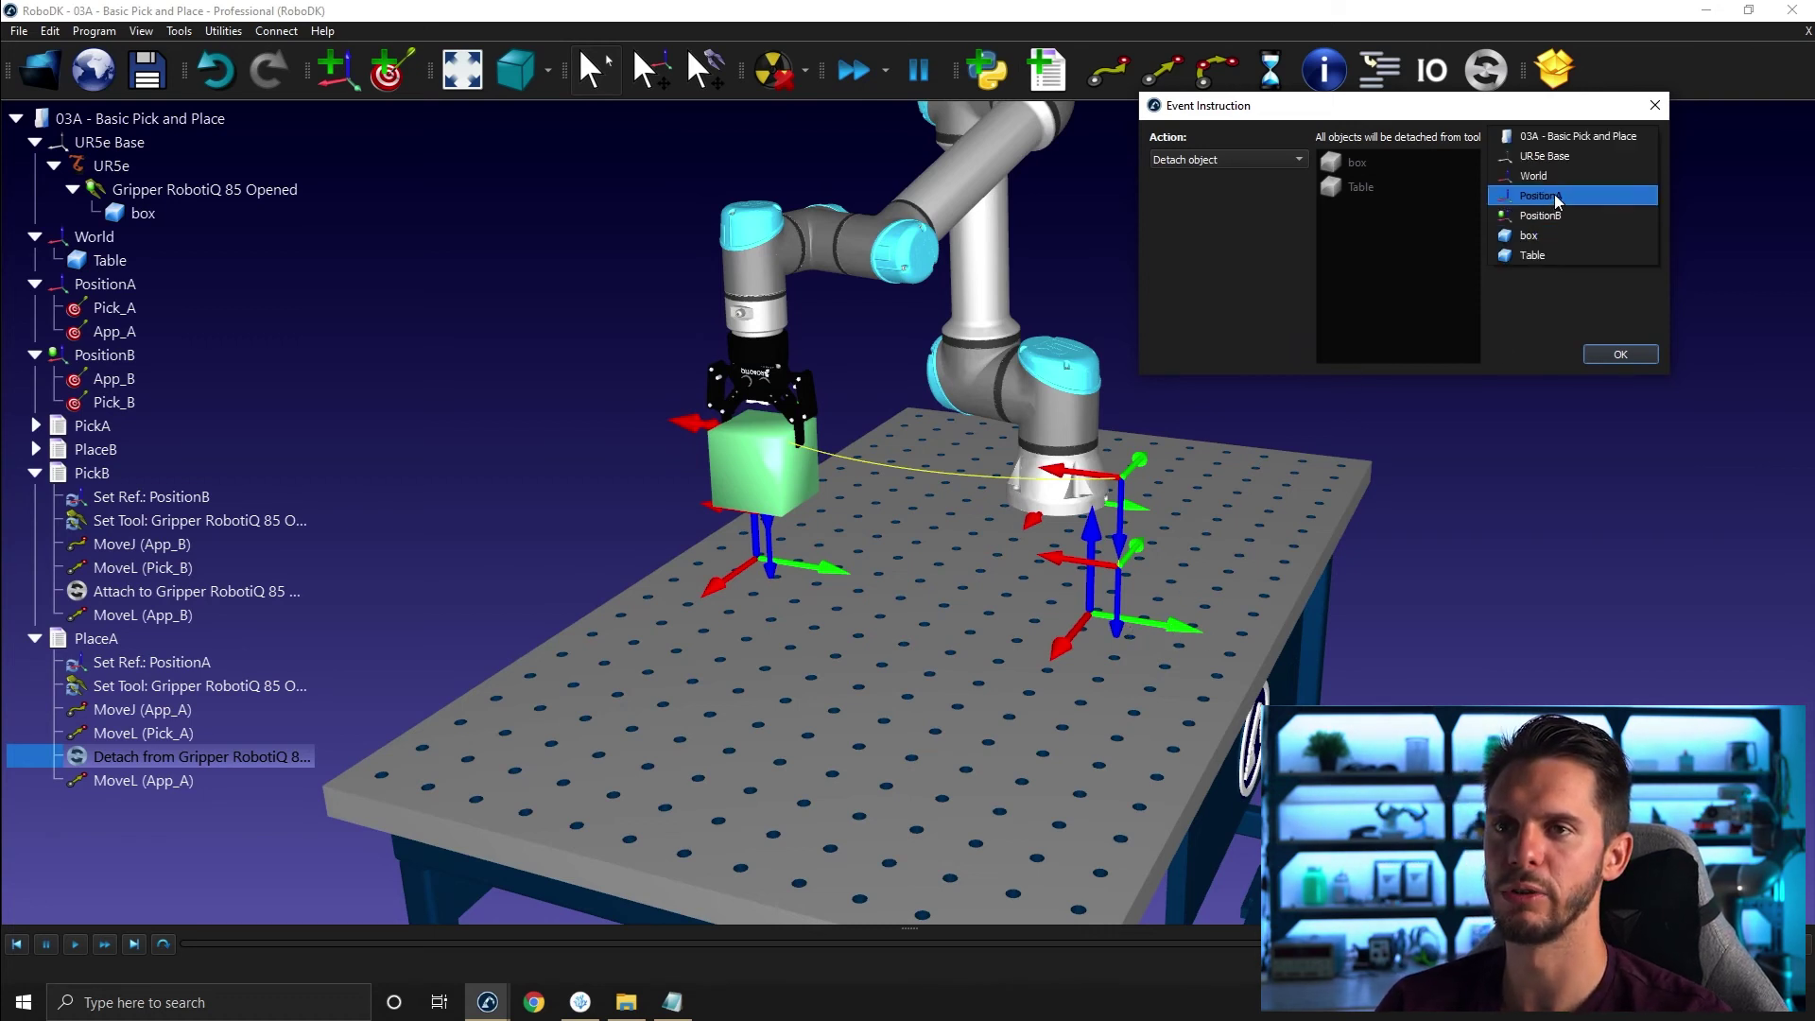
{"action": "left_click", "coordinate": [1560, 203]}
{"action": "left_click", "coordinate": [1619, 354]}
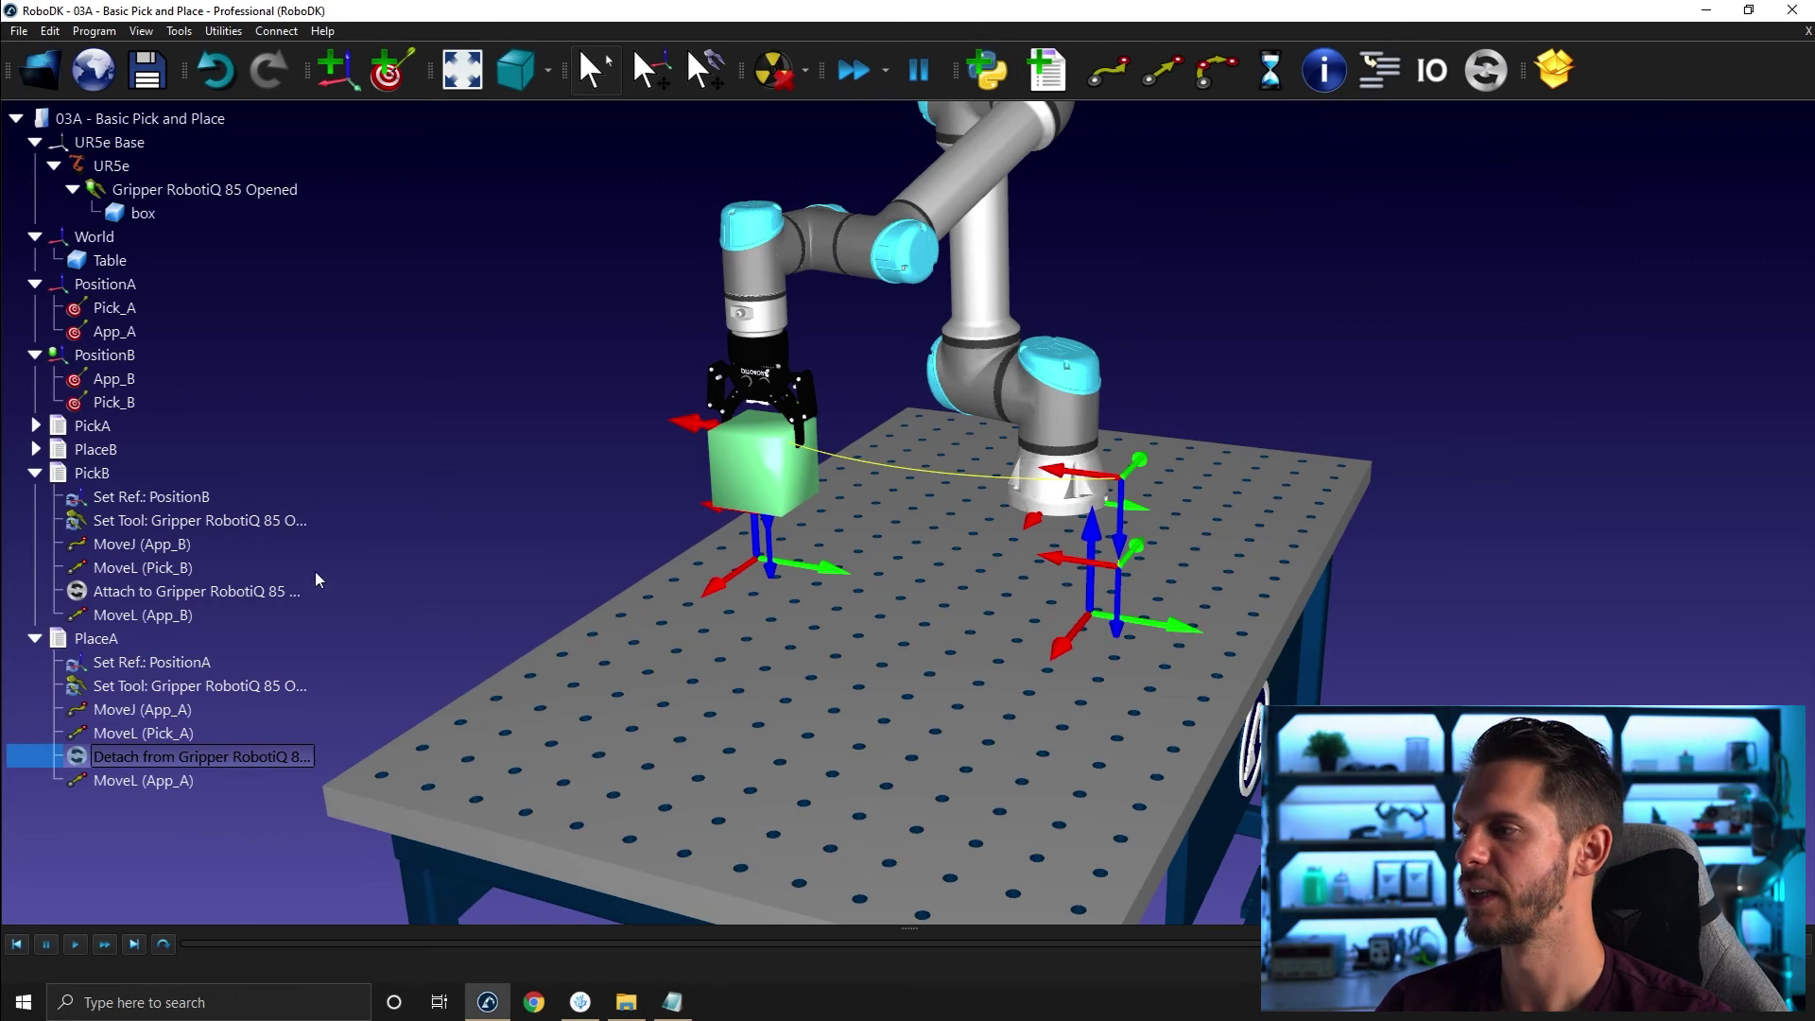
Run PlaceA to set the box down at position A over 711.1 mm.
{"action": "left_click", "coordinate": [110, 640]}
{"action": "key", "text": "F2"}
{"action": "double_click", "coordinate": [110, 640]}
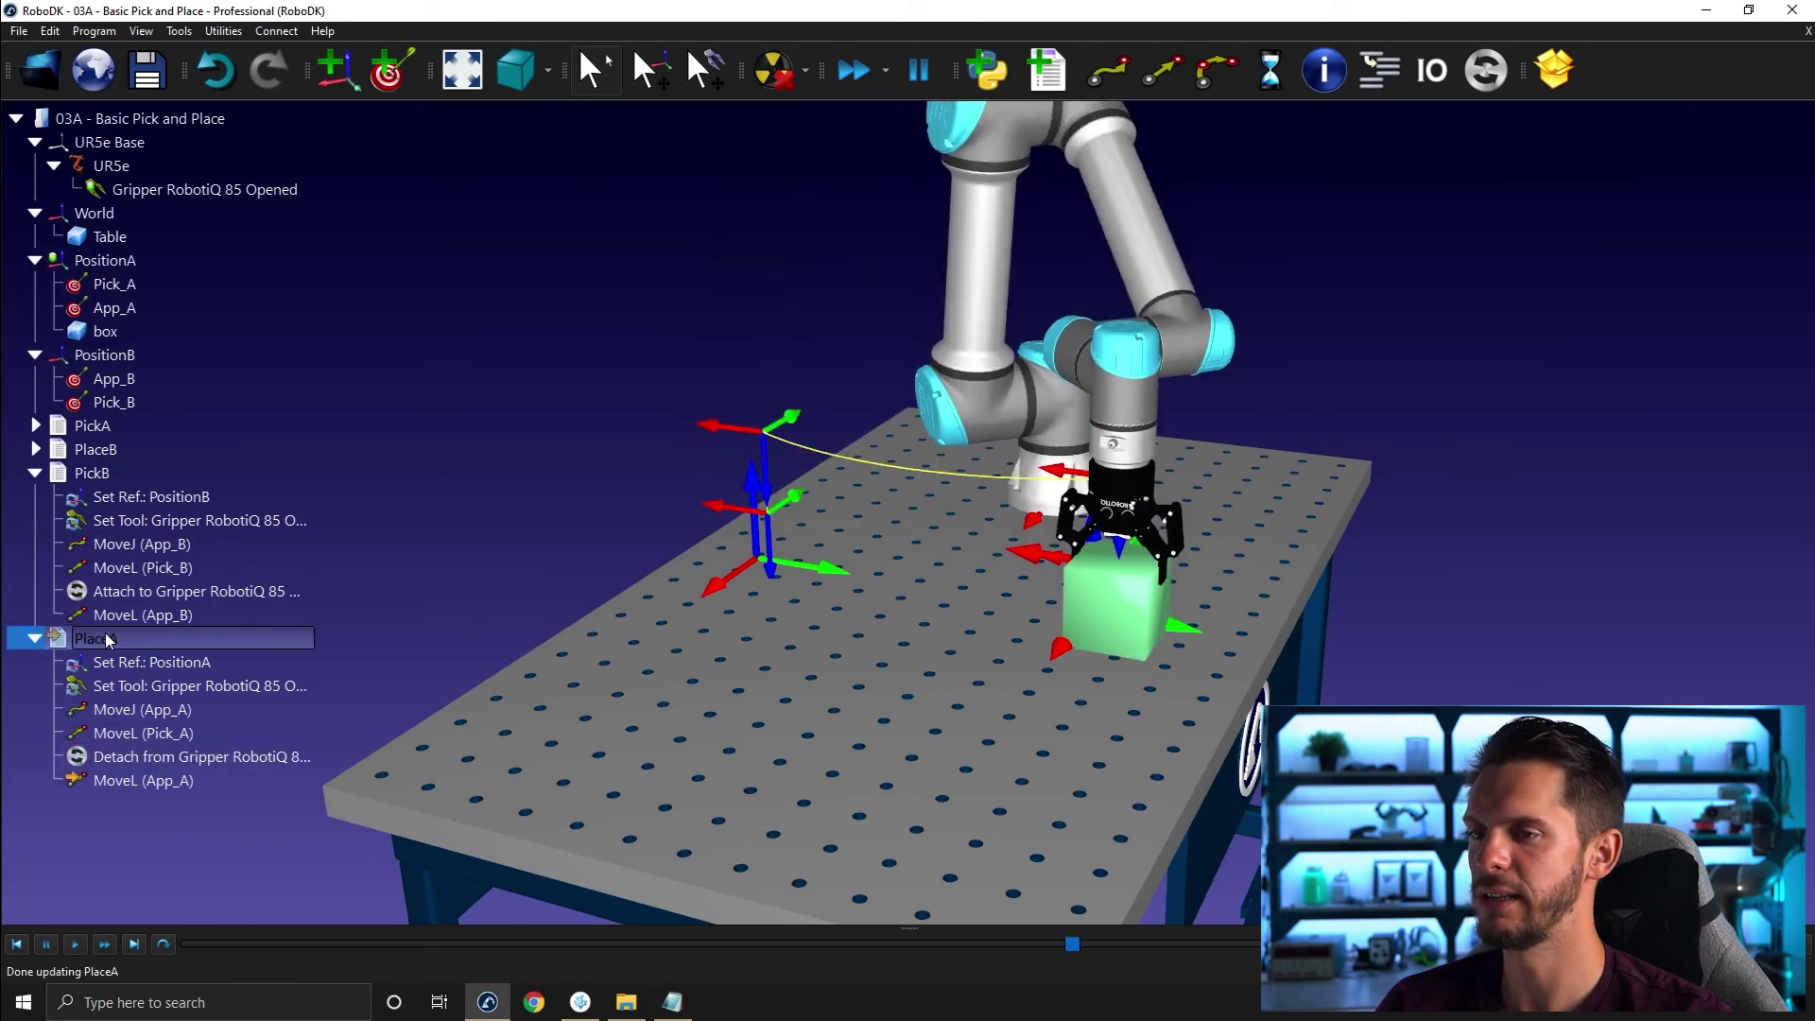
{"action": "left_click", "coordinate": [35, 472]}
Make a main program from PickA, PlaceB, PickB and PlaceA.
{"action": "left_click", "coordinate": [35, 497]}
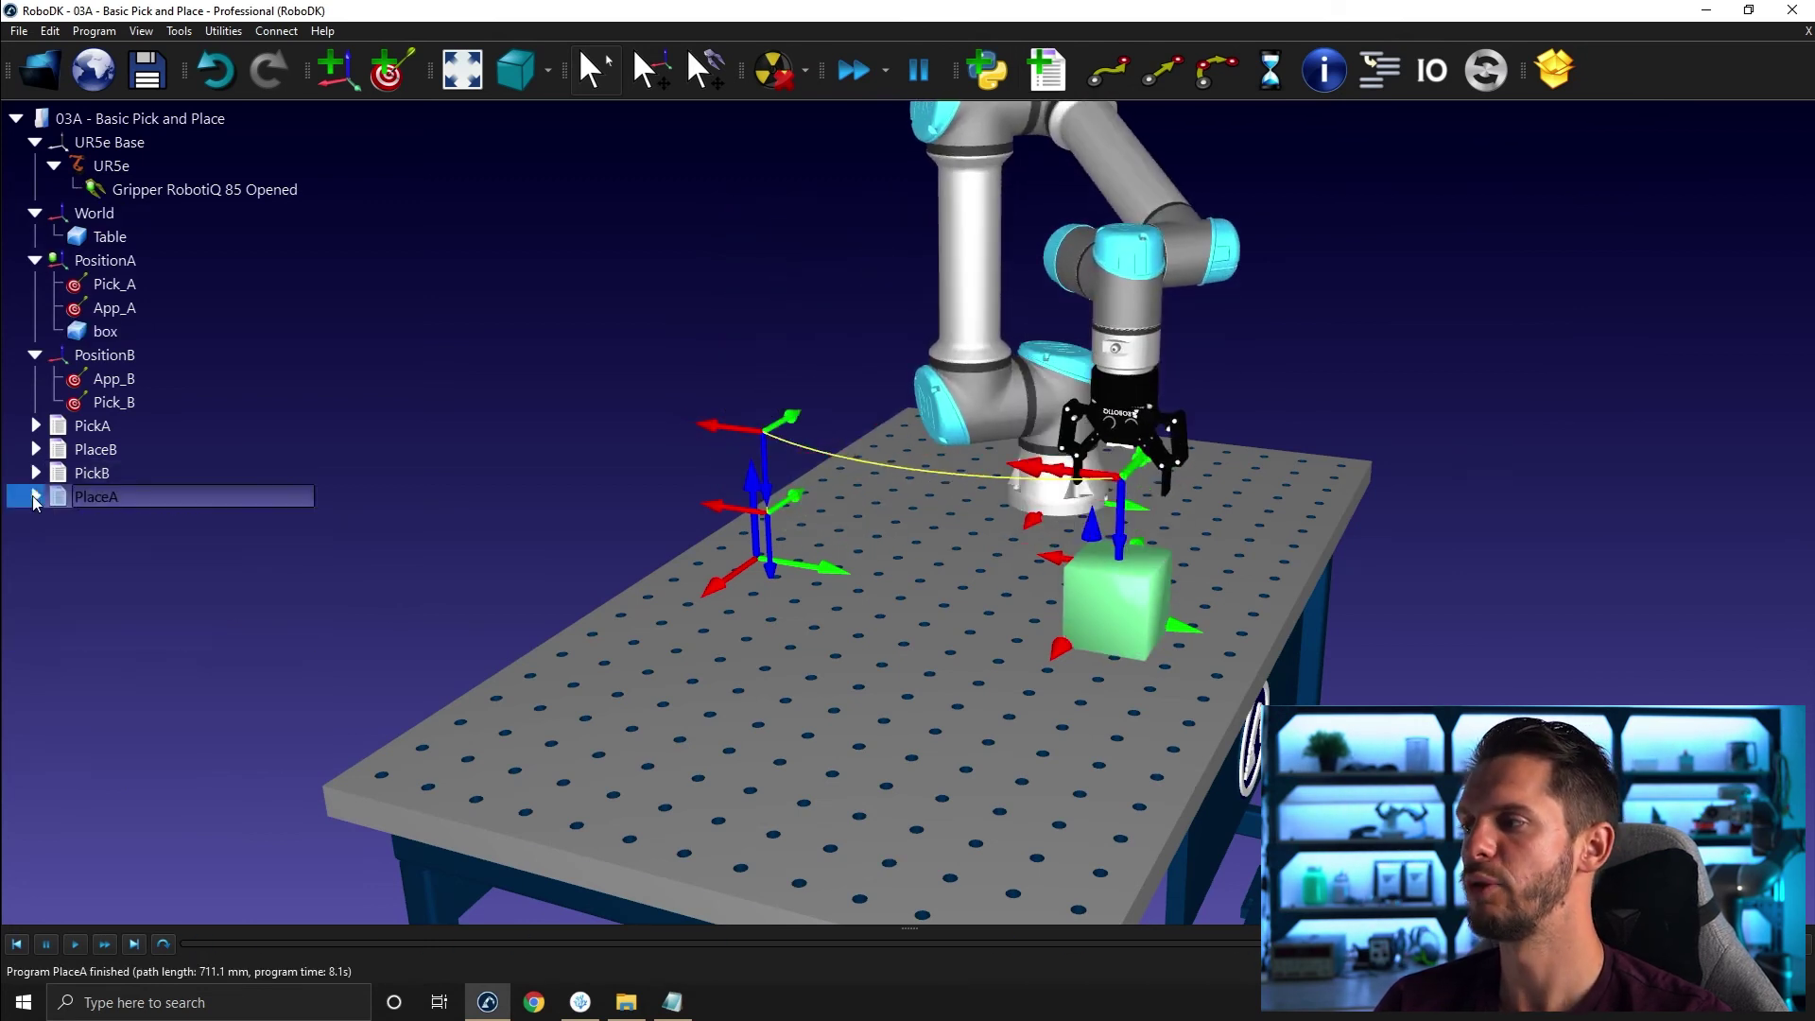
{"action": "left_click_drag", "start_coordinate": [189, 425], "coordinate": [144, 494]}
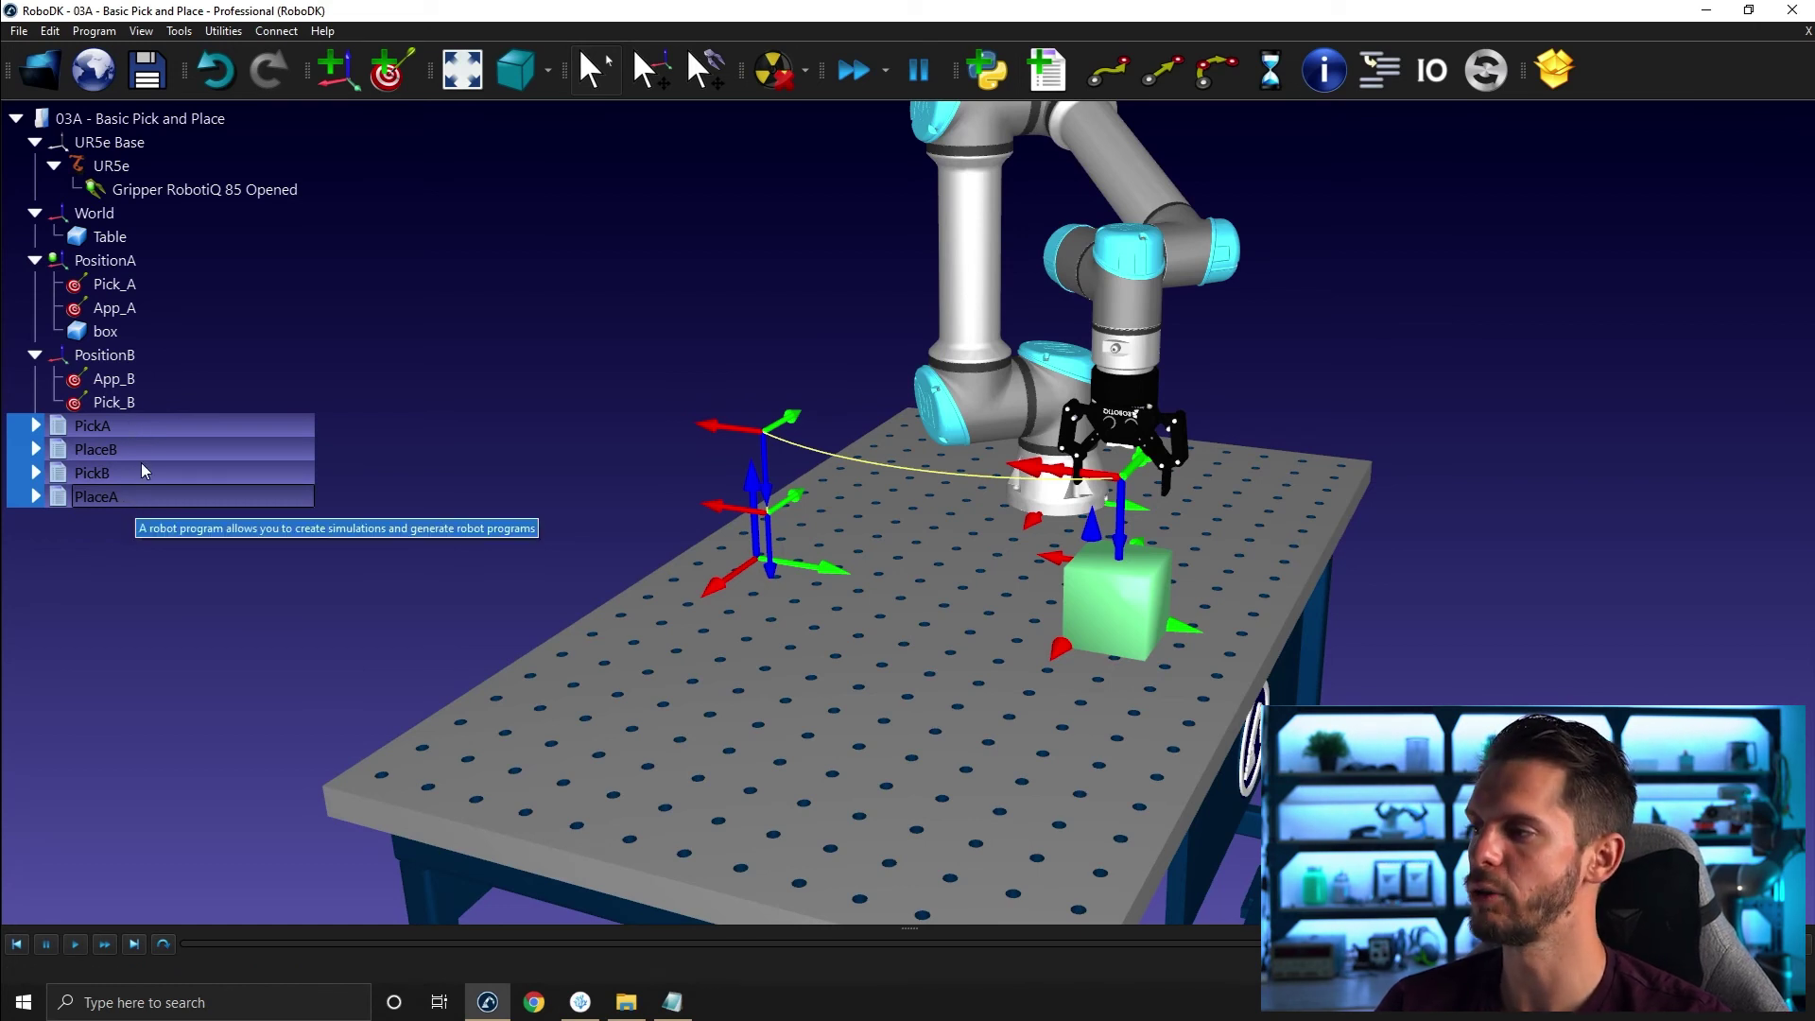
{"action": "right_click", "coordinate": [144, 470]}
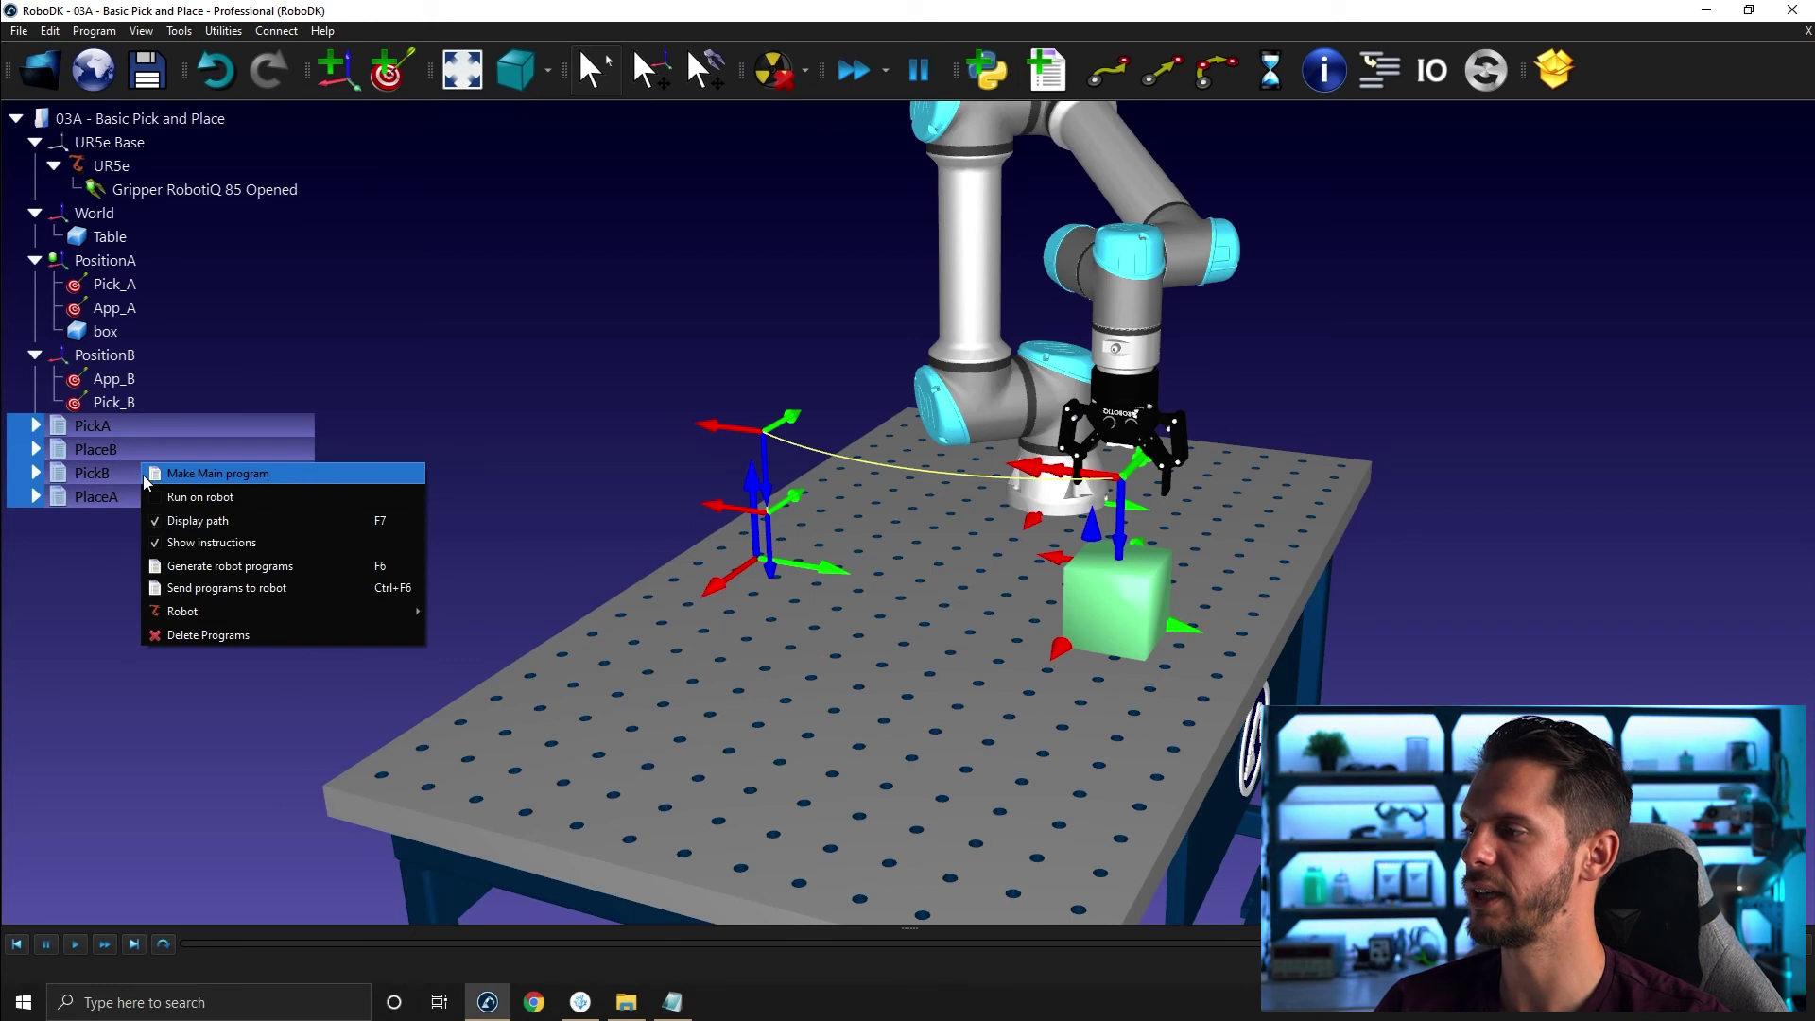
{"action": "left_click", "coordinate": [200, 474]}
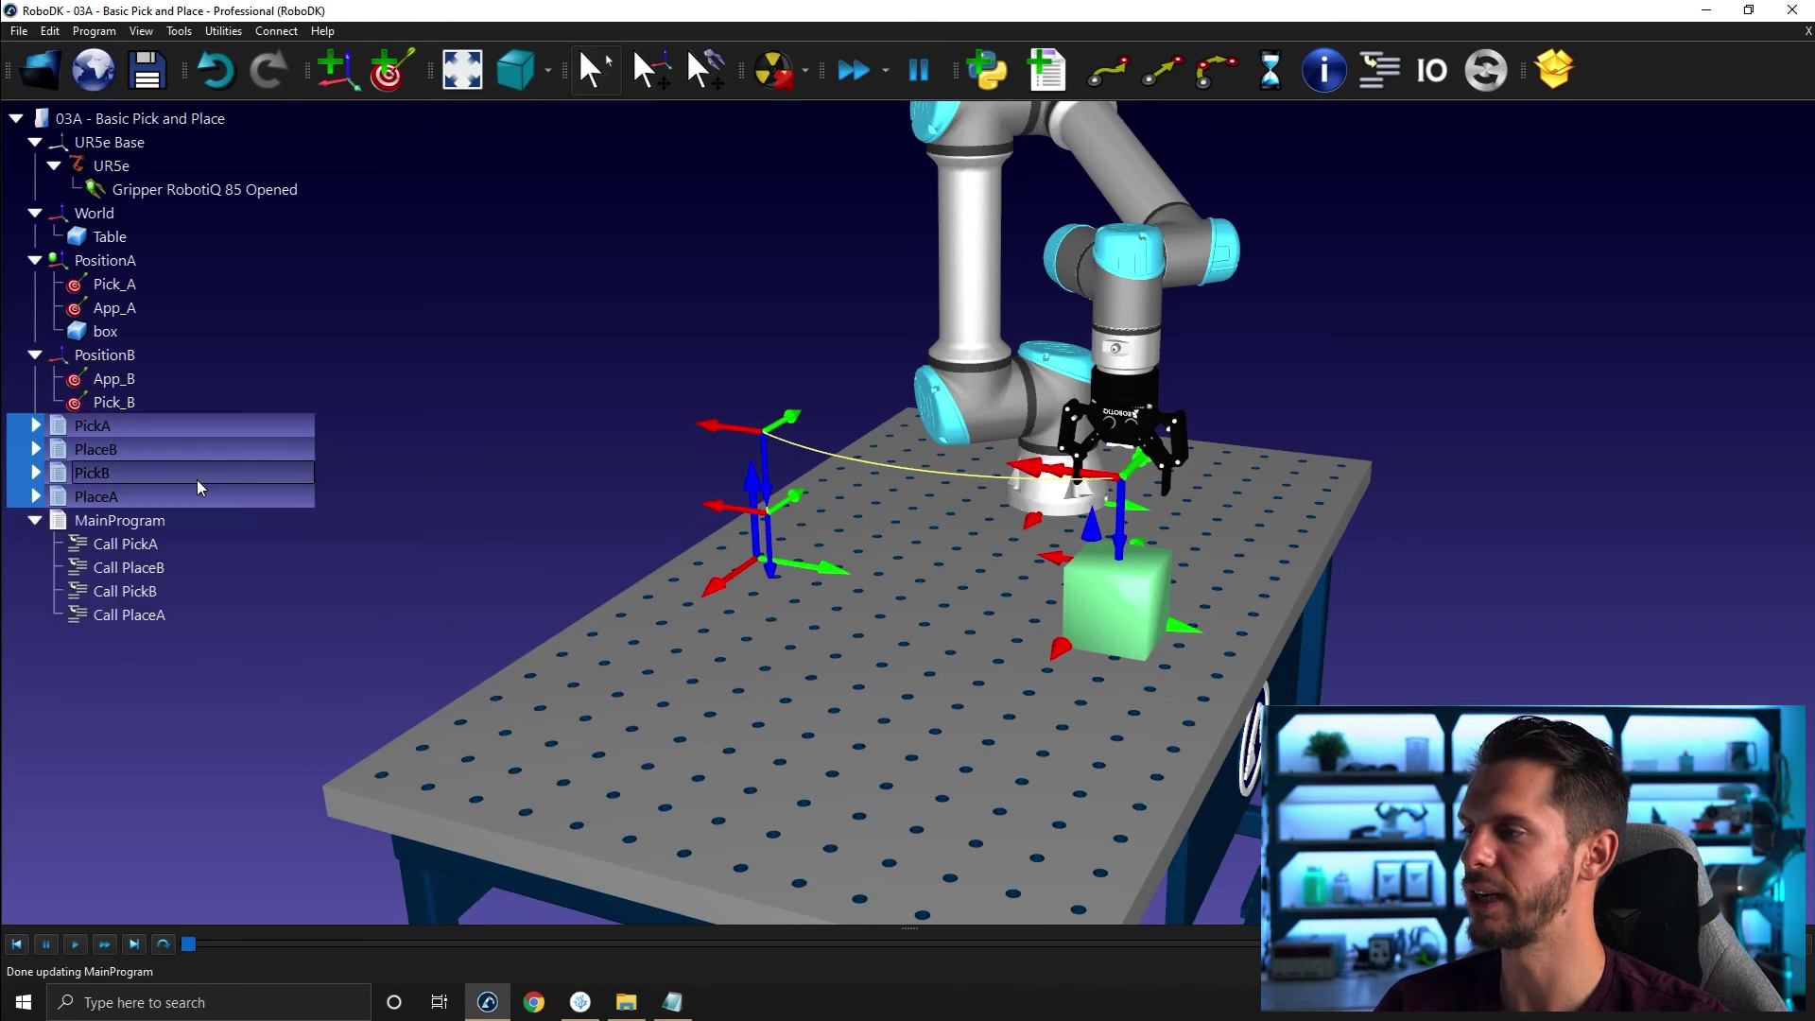
Rename MainProgram to MainPick and run it, returning the box to position A.
{"action": "left_click", "coordinate": [181, 530]}
{"action": "left_click", "coordinate": [181, 526]}
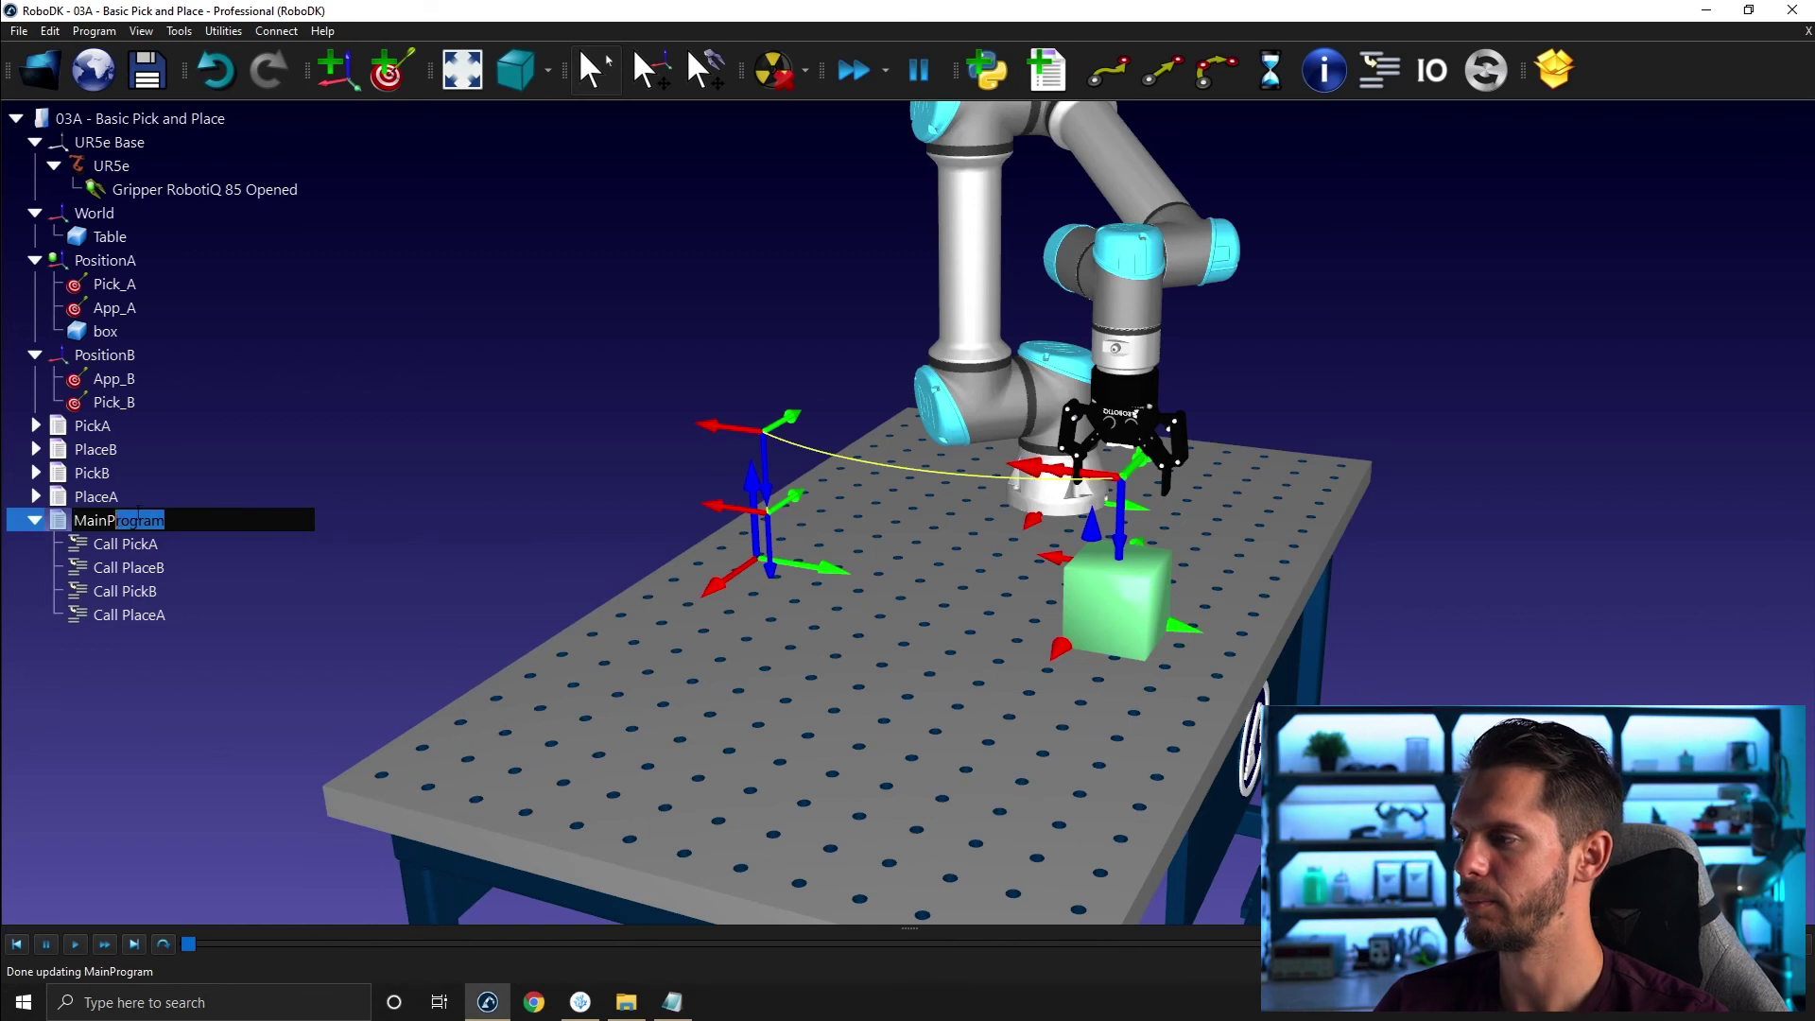
{"action": "type", "text": "ick"}
{"action": "key", "text": "Return"}
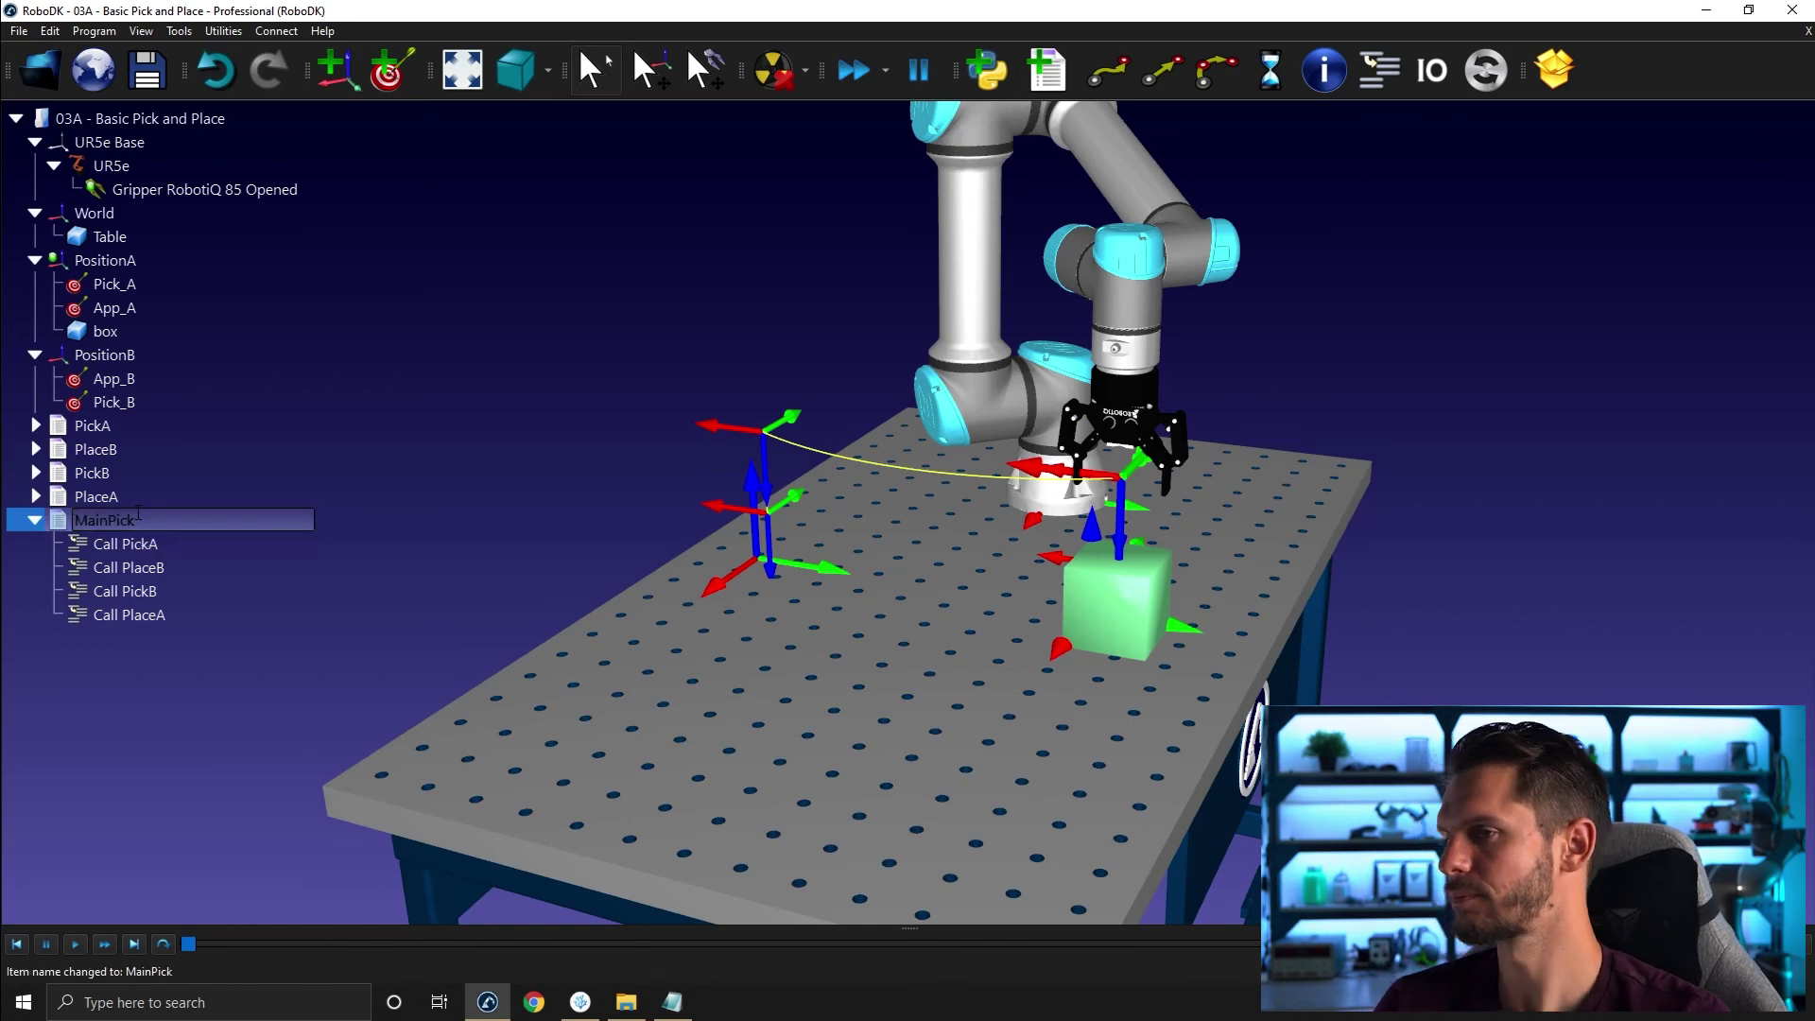
{"action": "double_click", "coordinate": [124, 525]}
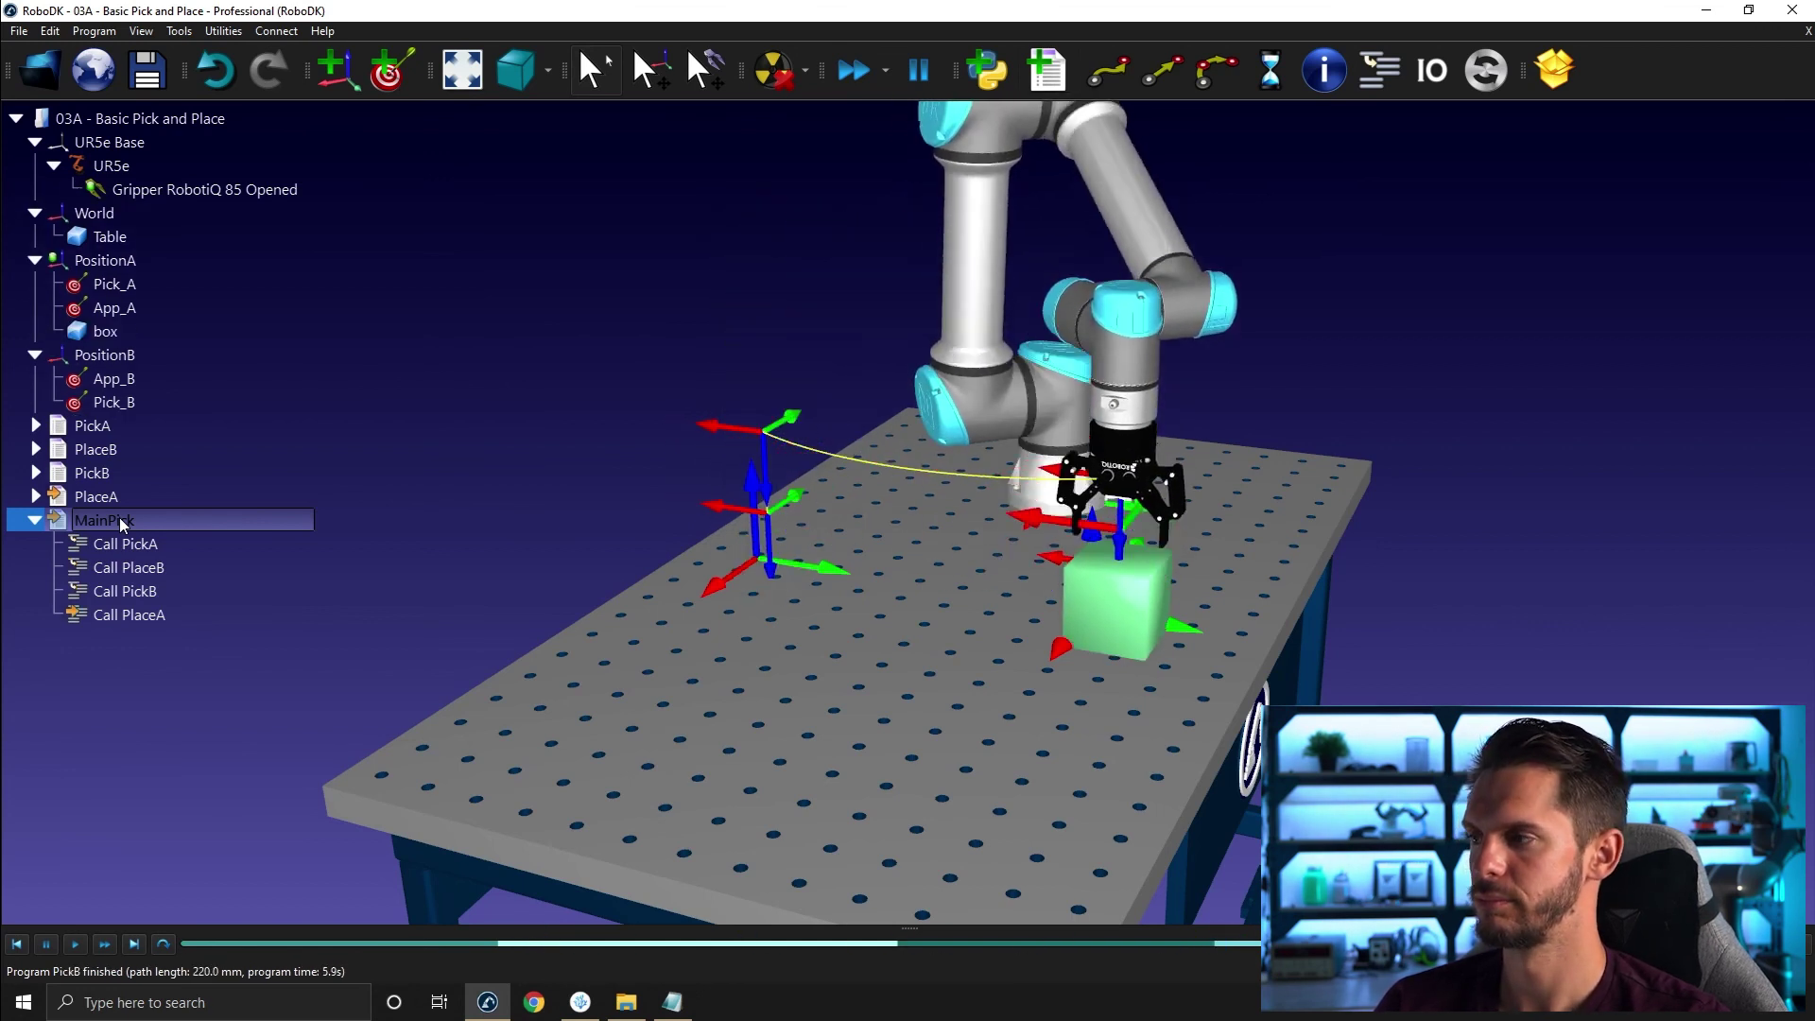
{"action": "right_click", "coordinate": [123, 525]}
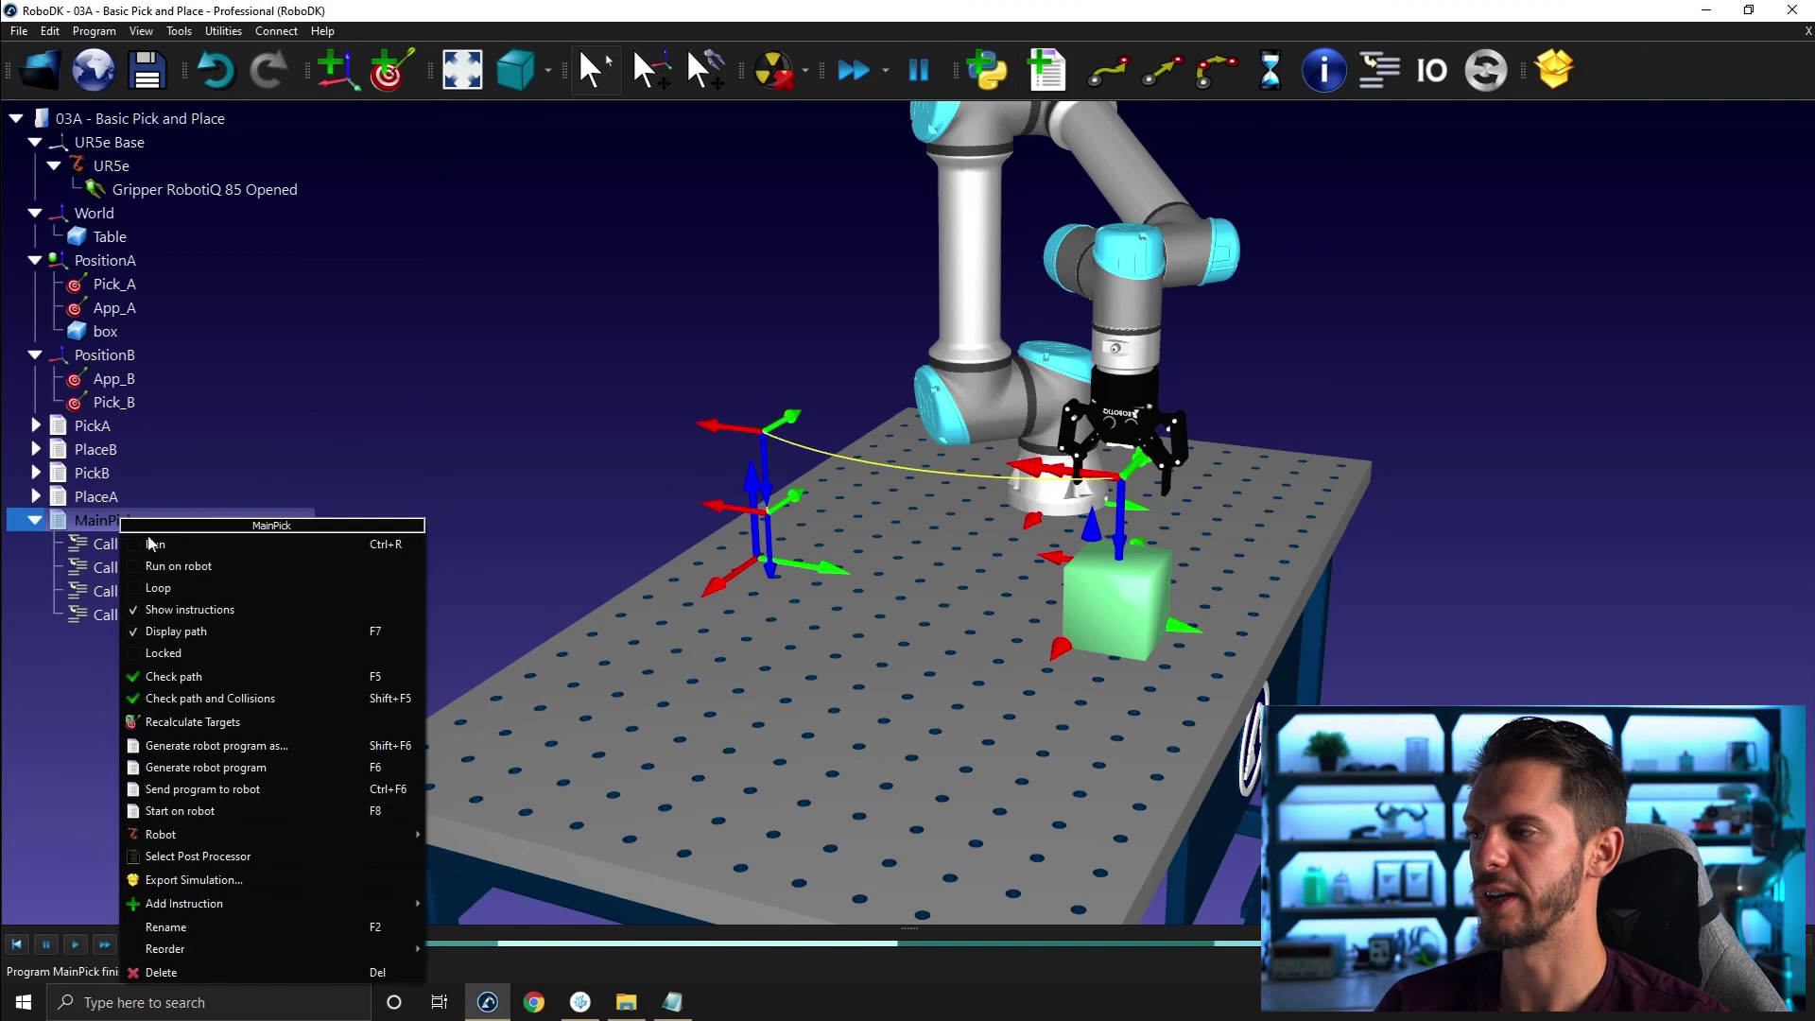
Run MainPick again, repeating the 1862.2 mm, 28.0 s pick-and-place cycle.
{"action": "left_click", "coordinate": [196, 590]}
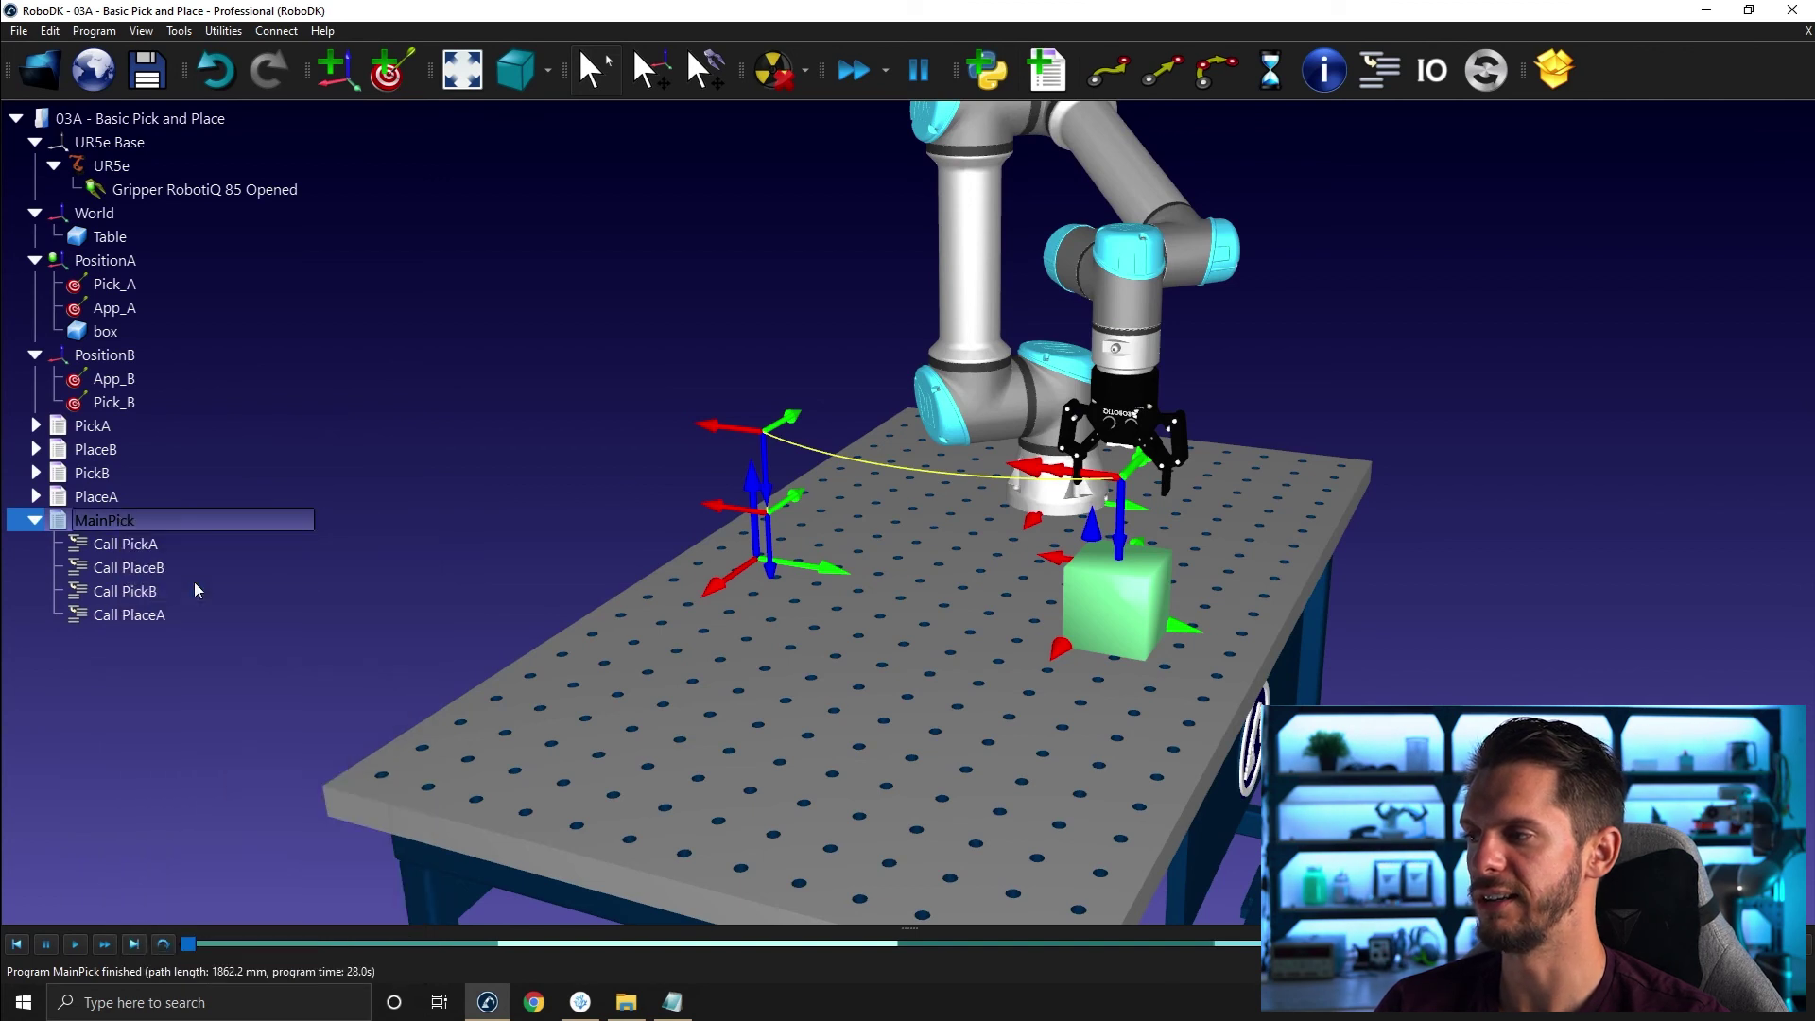
{"action": "double_click", "coordinate": [116, 523]}
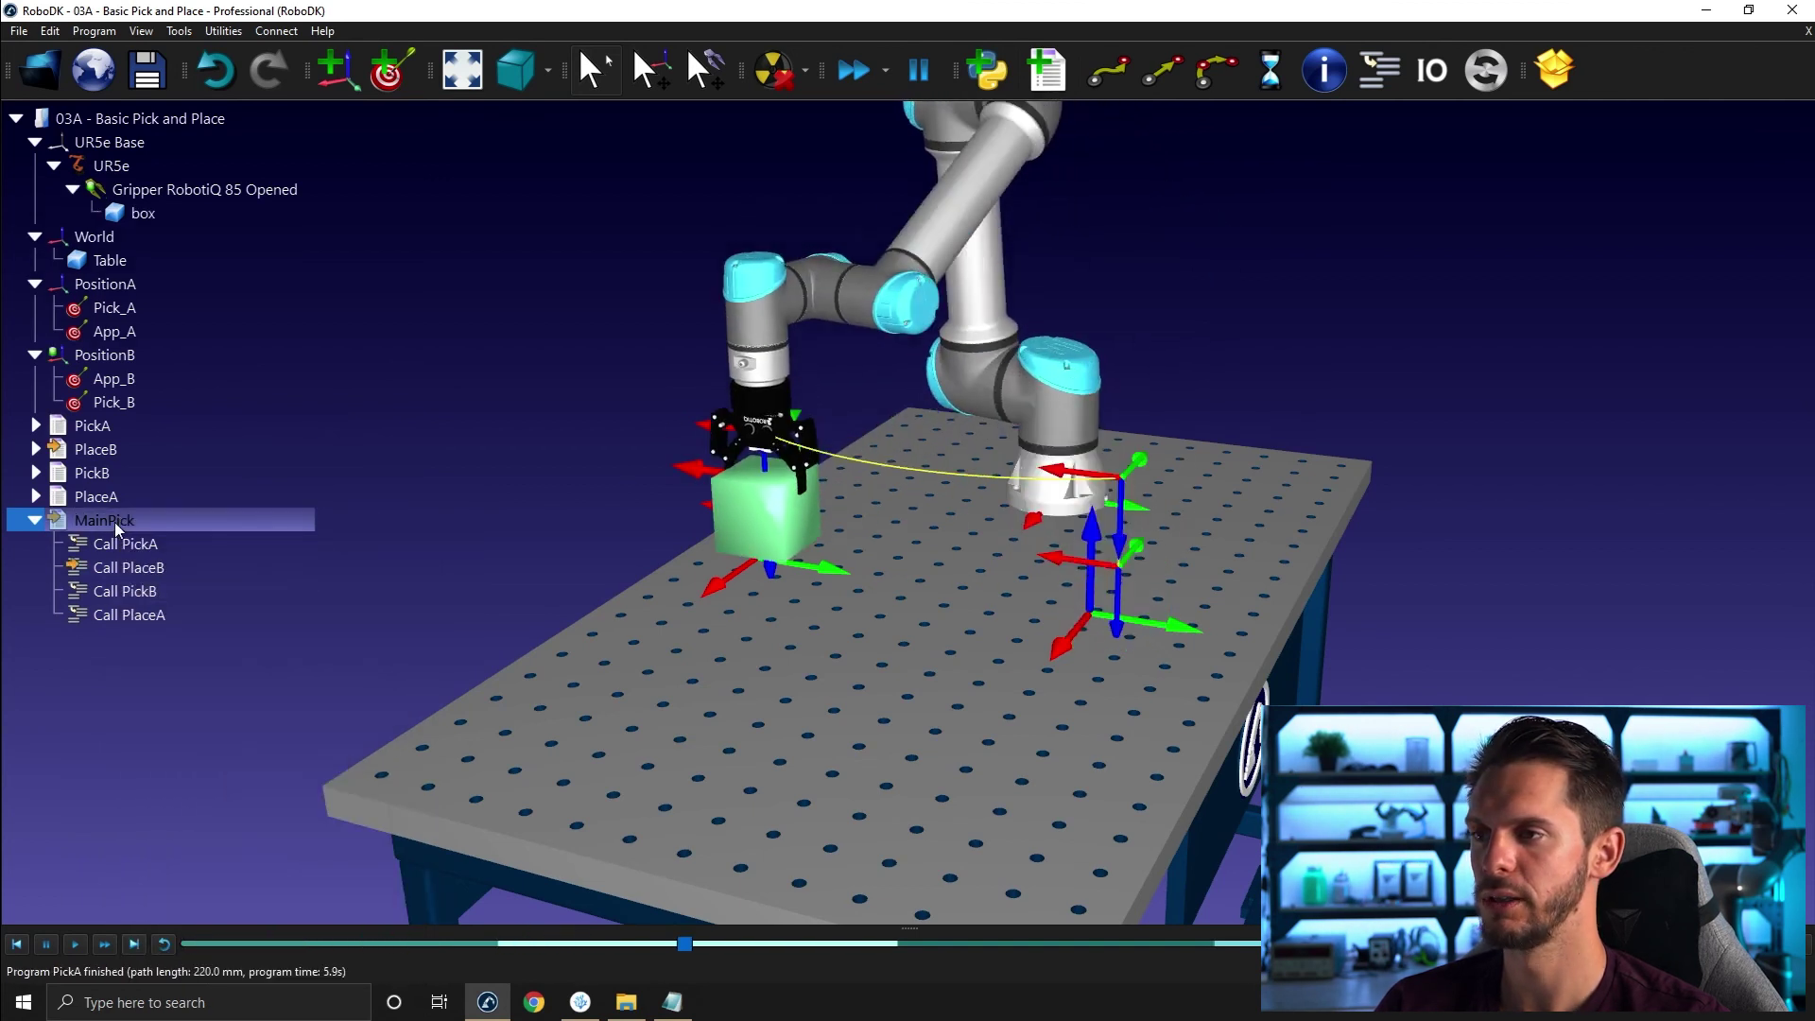